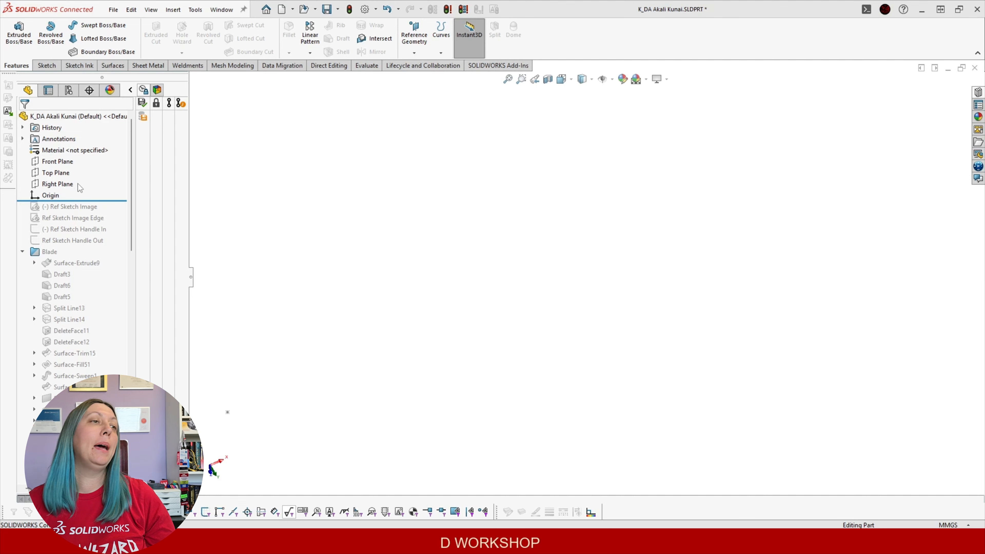
Start a new sketch on the Top Plane and open the Sketch Picture file browser
{"action": "left_click", "coordinate": [56, 173]}
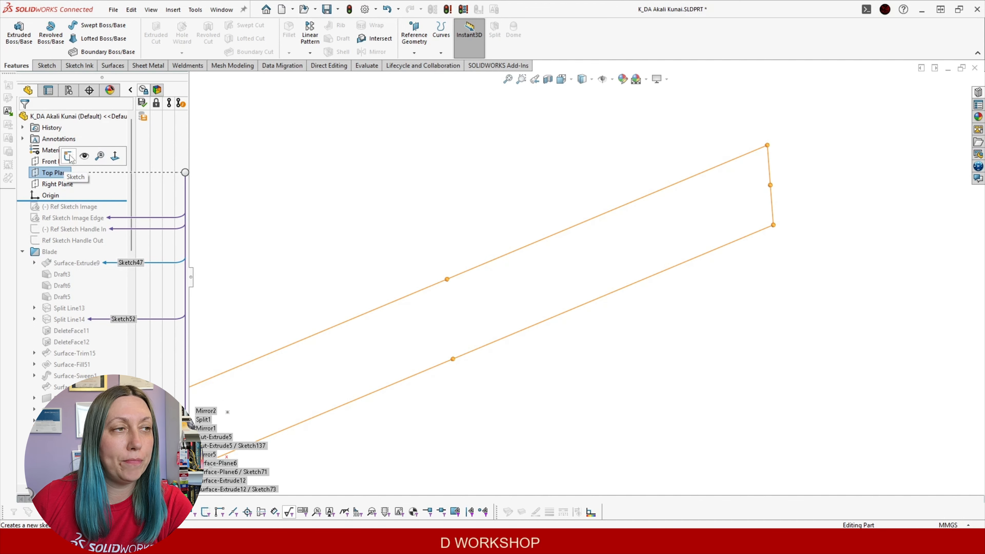
{"action": "left_click", "coordinate": [69, 157]}
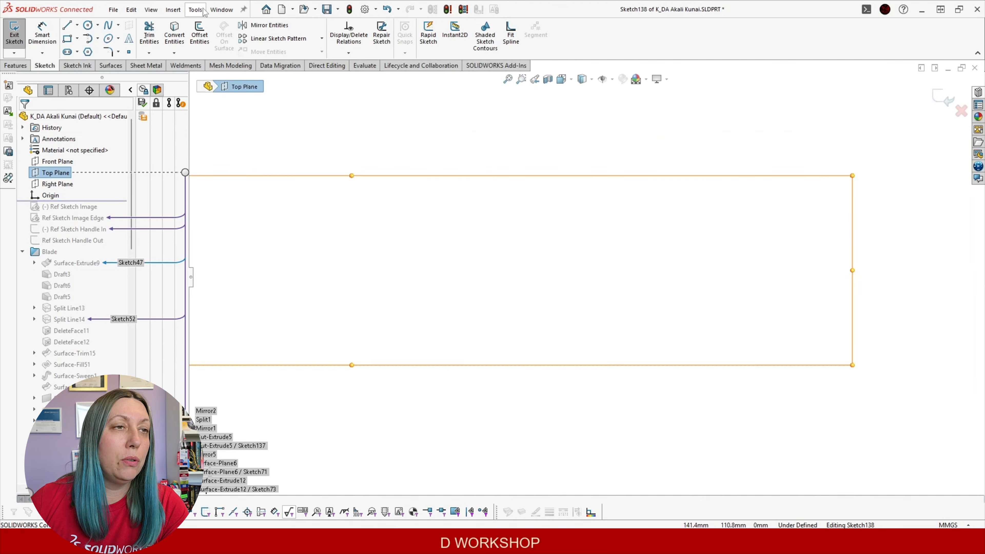
{"action": "left_click", "coordinate": [194, 10]}
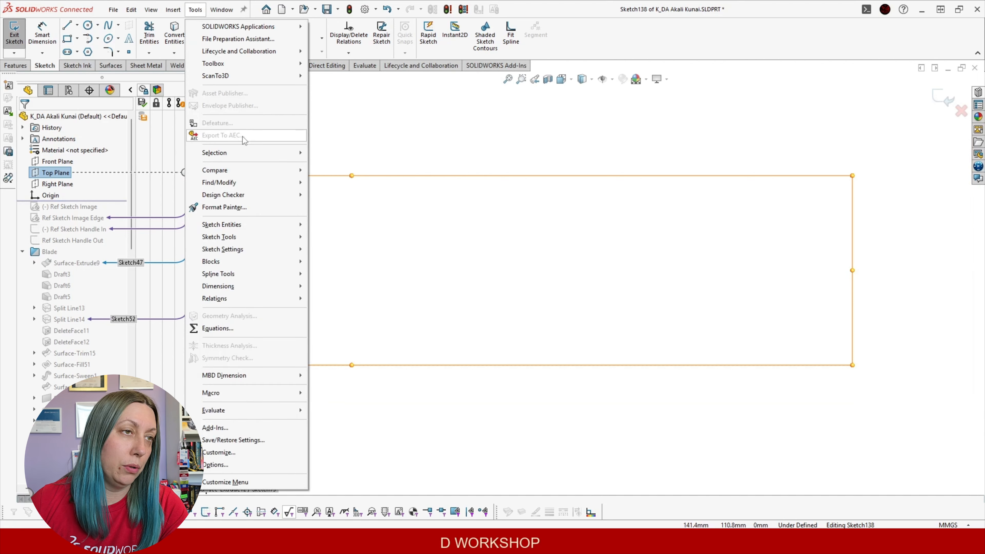
{"action": "mouse_move", "coordinate": [232, 236]}
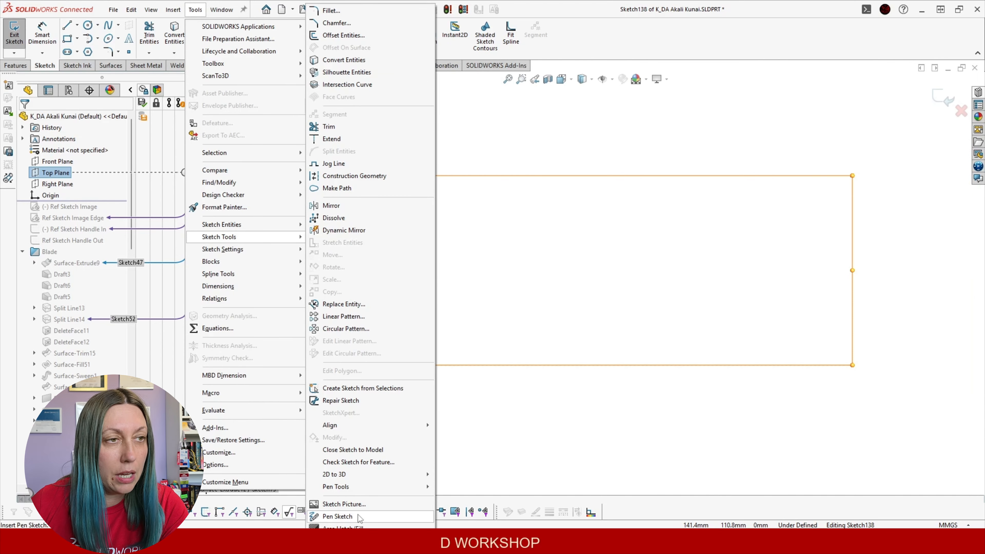
{"action": "left_click", "coordinate": [342, 504]}
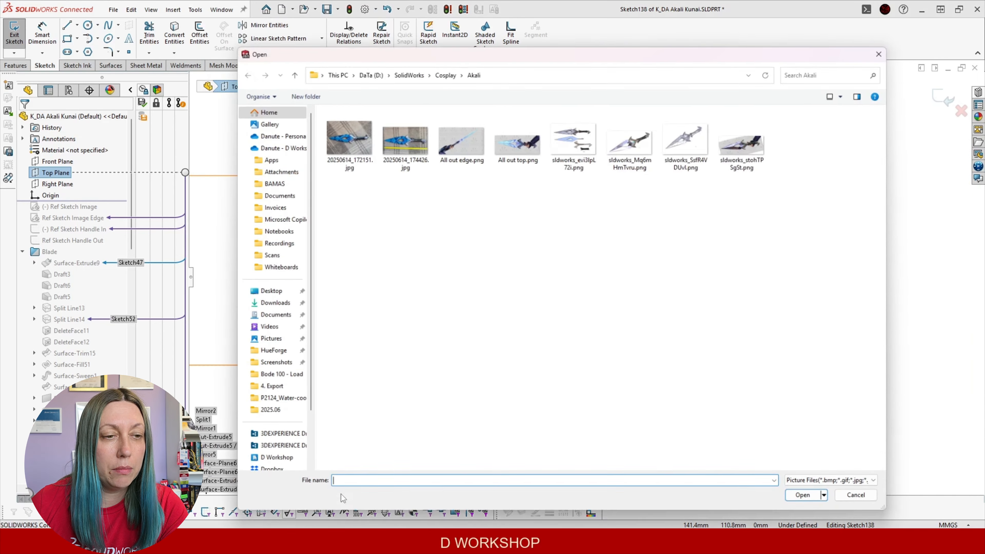
Insert All out top.png from the Akali folder as a sketch picture in Sketch138
{"action": "left_click_drag", "start_coordinate": [522, 50], "coordinate": [465, 24]}
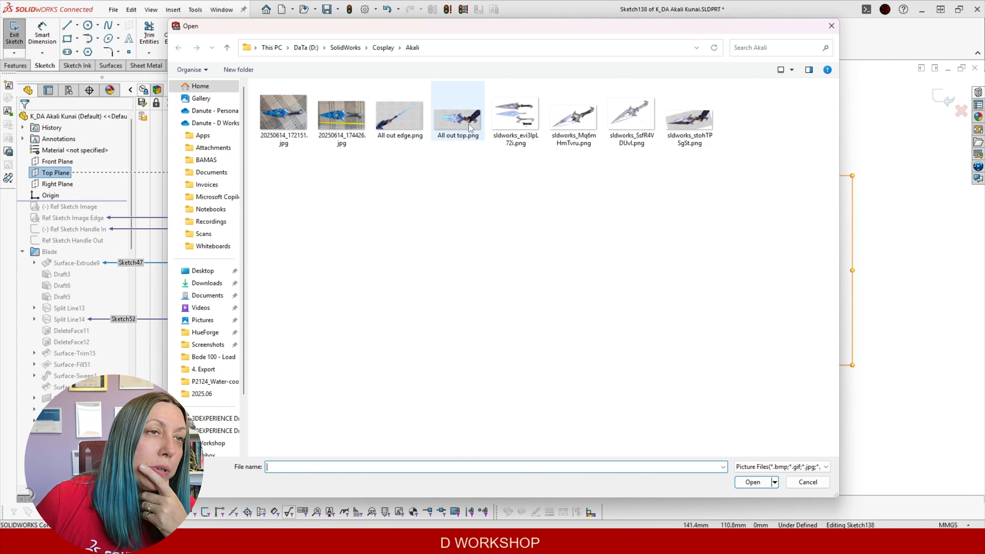
{"action": "left_click", "coordinate": [459, 125]}
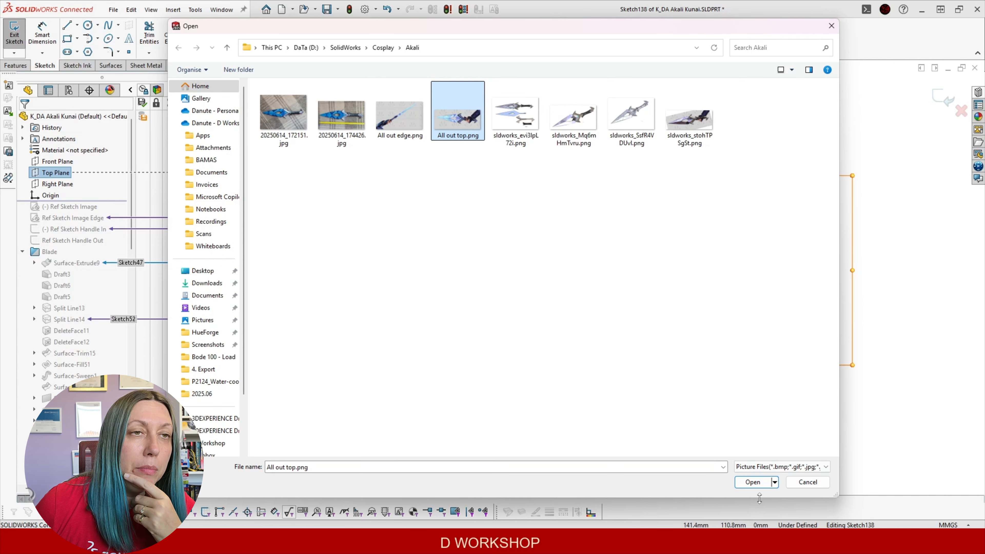
{"action": "left_click", "coordinate": [753, 482]}
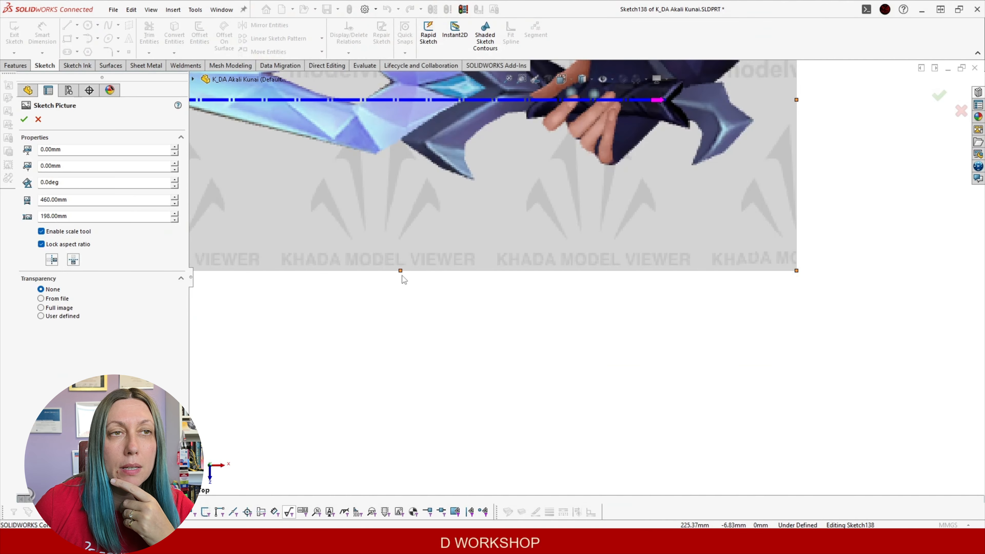
Zoom in on the picture and toggle the scale tool off and back on
{"action": "scroll", "coordinate": [665, 197], "scroll_direction": "down", "scroll_amount": 2}
{"action": "scroll", "coordinate": [646, 198], "scroll_direction": "down", "scroll_amount": 1}
{"action": "scroll", "coordinate": [578, 271], "scroll_direction": "up", "scroll_amount": 1}
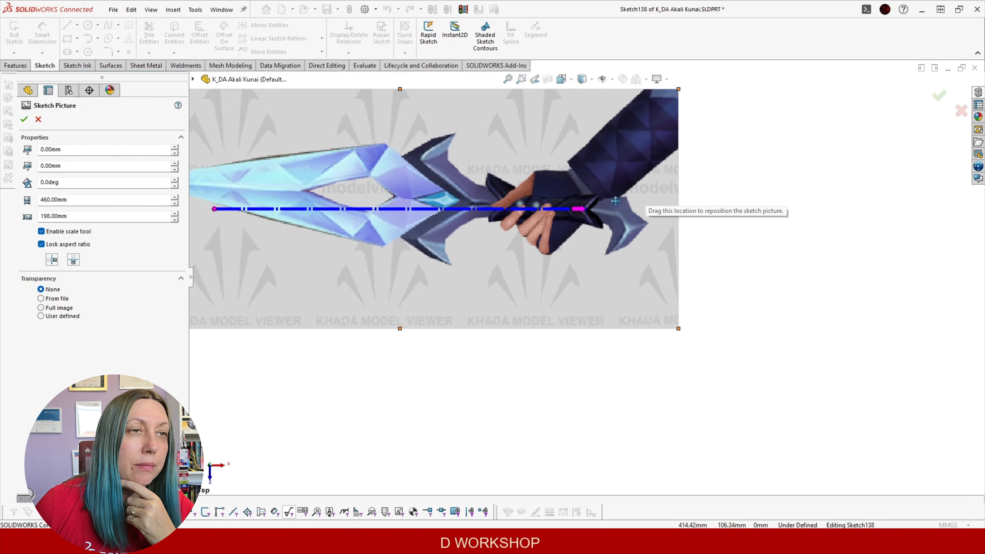
{"action": "scroll", "coordinate": [483, 206], "scroll_direction": "down", "scroll_amount": 1}
{"action": "scroll", "coordinate": [582, 272], "scroll_direction": "up", "scroll_amount": 2}
{"action": "scroll", "coordinate": [418, 229], "scroll_direction": "down", "scroll_amount": 1}
{"action": "scroll", "coordinate": [445, 239], "scroll_direction": "down", "scroll_amount": 1}
{"action": "scroll", "coordinate": [446, 229], "scroll_direction": "up", "scroll_amount": 1}
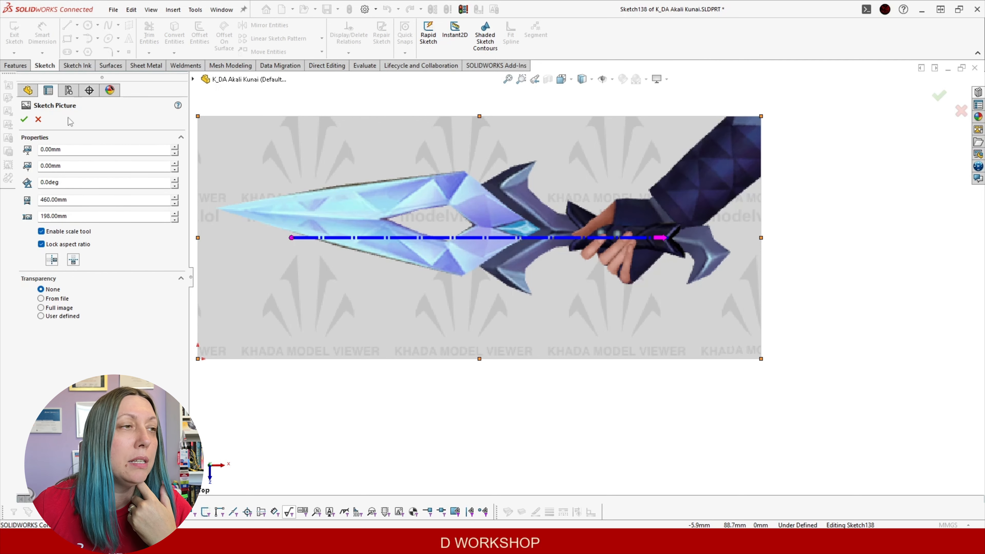
{"action": "left_click", "coordinate": [42, 233]}
{"action": "left_click", "coordinate": [42, 231]}
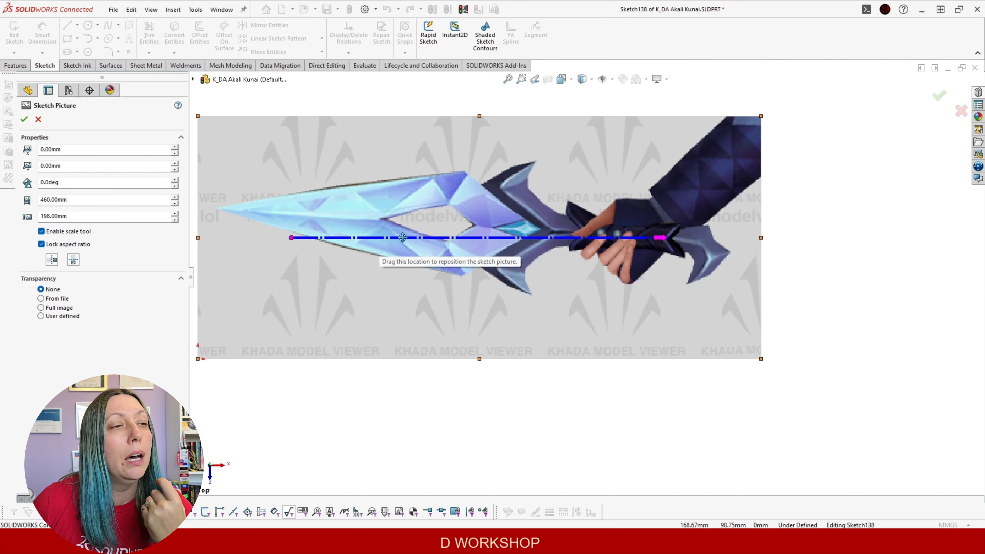
Run the scale line from the kunai tip along the blade axis and set it to 450 mm
{"action": "mouse_move", "coordinate": [291, 238]}
{"action": "left_mouse_down"}
{"action": "mouse_move", "coordinate": [223, 200]}
{"action": "mouse_move", "coordinate": [214, 268]}
{"action": "mouse_move", "coordinate": [287, 240]}
{"action": "mouse_move", "coordinate": [217, 210]}
{"action": "left_mouse_up"}
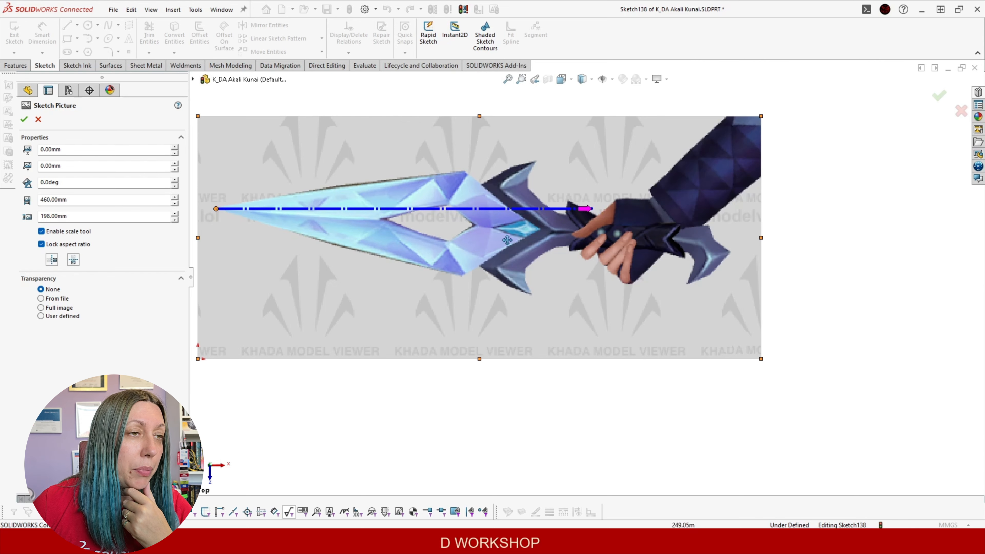
{"action": "left_click_drag", "start_coordinate": [590, 209], "coordinate": [728, 254]}
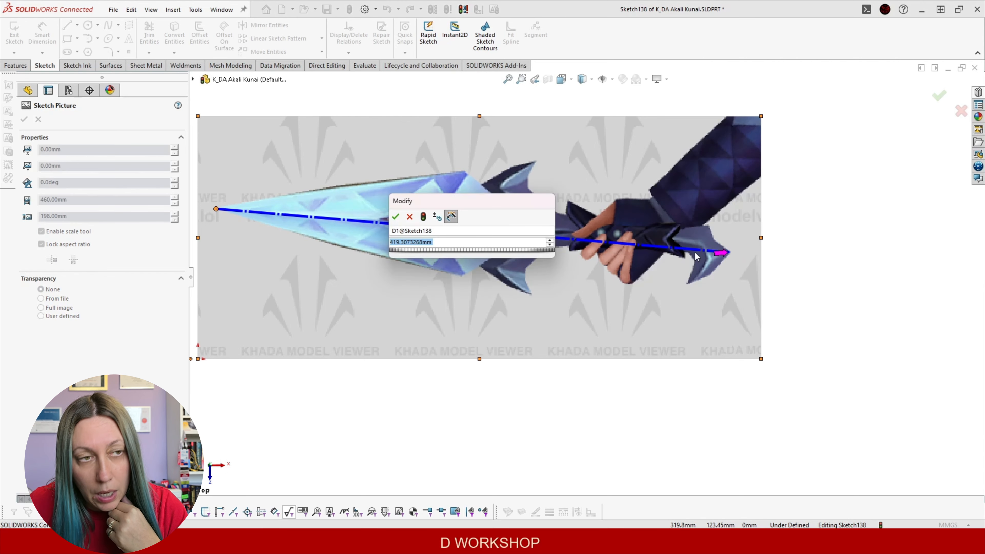
{"action": "left_click_drag", "start_coordinate": [444, 203], "coordinate": [348, 161]}
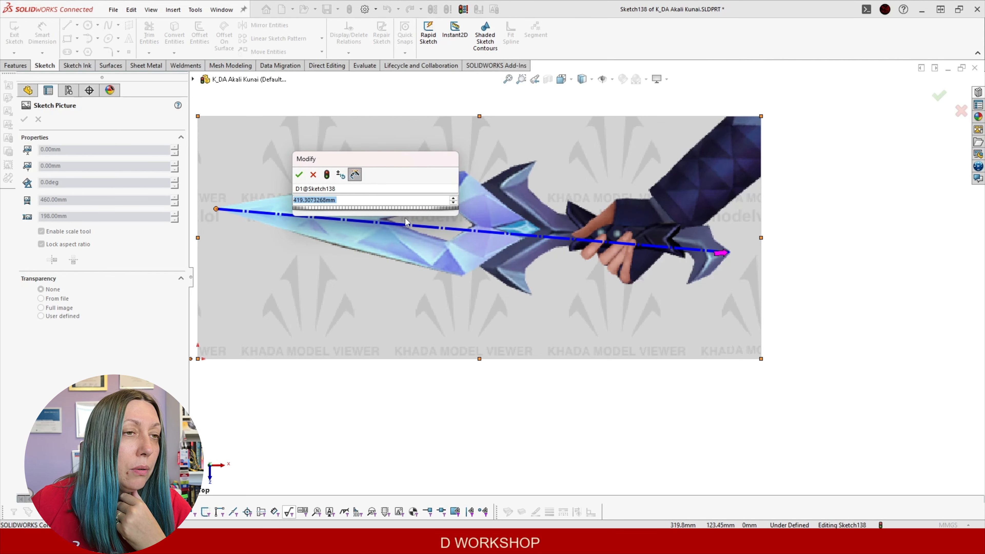
{"action": "type", "text": "450"}
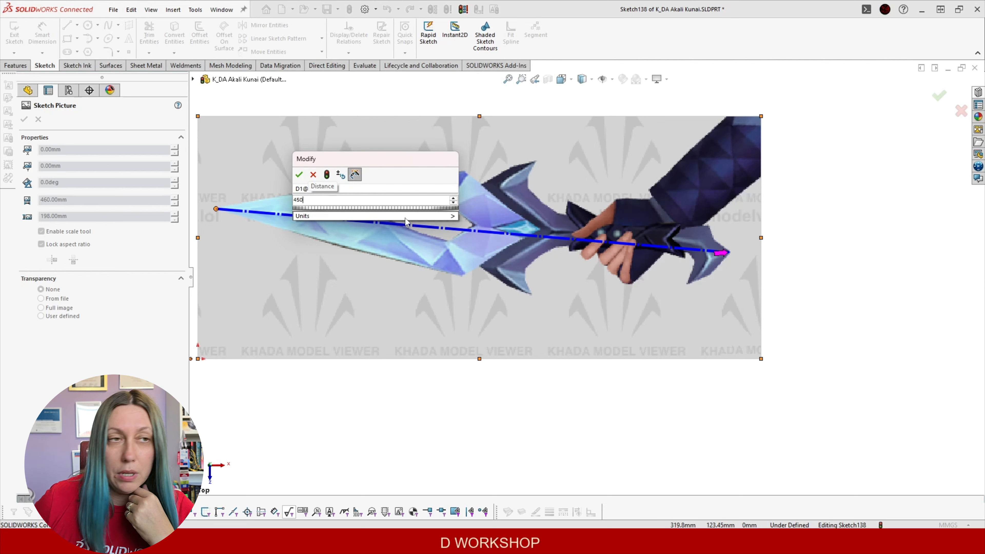
{"action": "key", "text": "Return"}
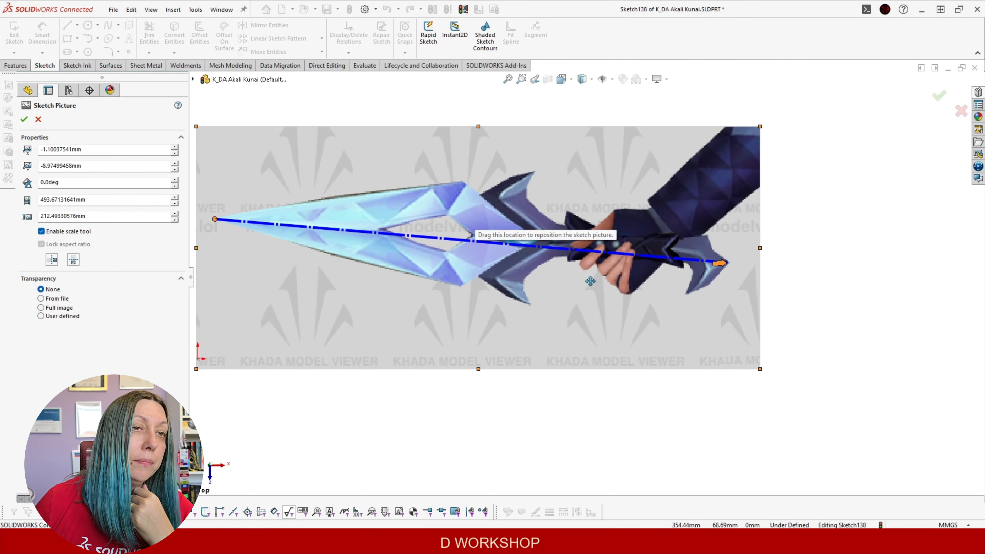
{"action": "scroll", "coordinate": [562, 283], "scroll_direction": "up", "scroll_amount": 2}
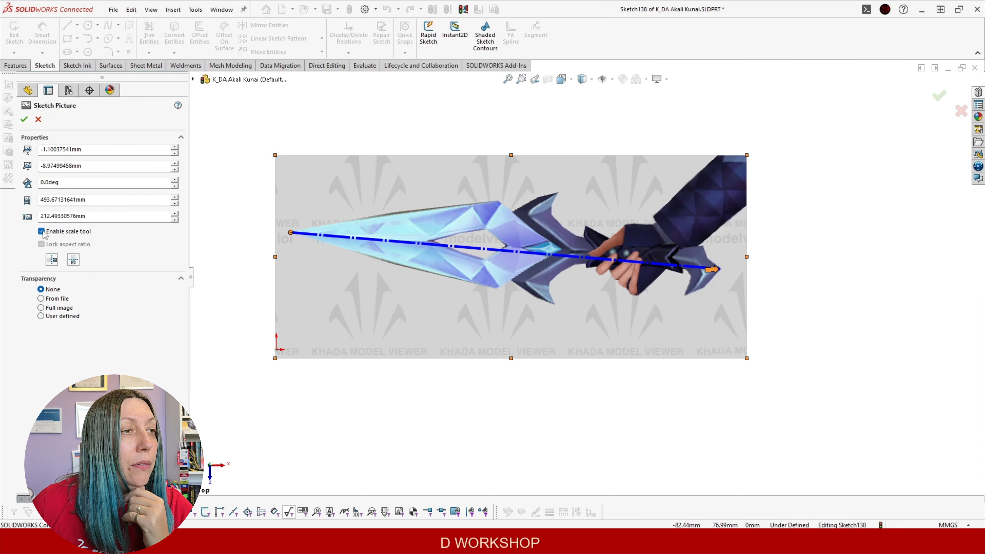
Reposition the kunai picture and reset its scaling line
{"action": "mouse_move", "coordinate": [290, 235]}
{"action": "left_mouse_down"}
{"action": "mouse_move", "coordinate": [304, 191]}
{"action": "mouse_move", "coordinate": [298, 239]}
{"action": "left_mouse_up"}
{"action": "mouse_move", "coordinate": [327, 320]}
{"action": "left_mouse_down"}
{"action": "mouse_move", "coordinate": [219, 276]}
{"action": "mouse_move", "coordinate": [352, 252]}
{"action": "mouse_move", "coordinate": [303, 319]}
{"action": "left_mouse_up"}
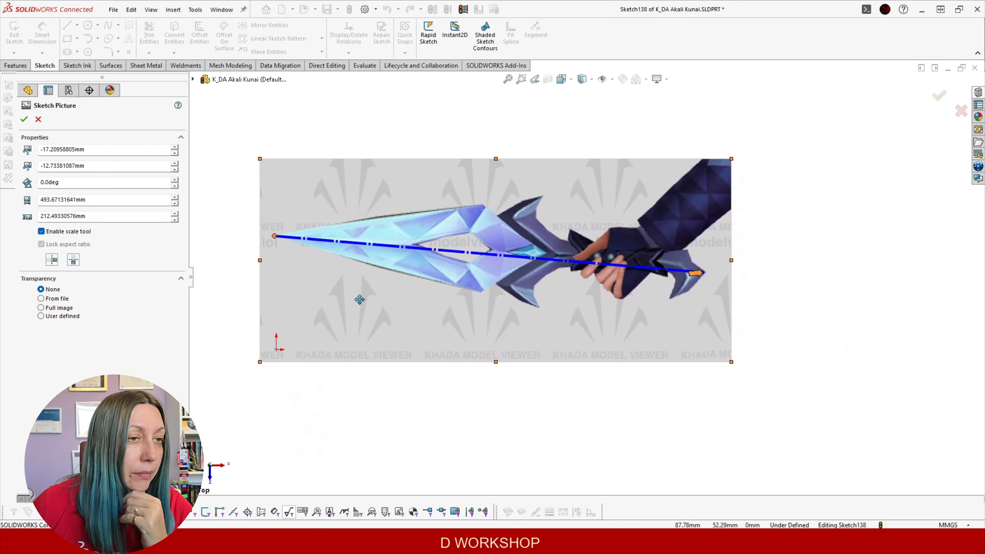
{"action": "left_click_drag", "start_coordinate": [359, 300], "coordinate": [330, 304]}
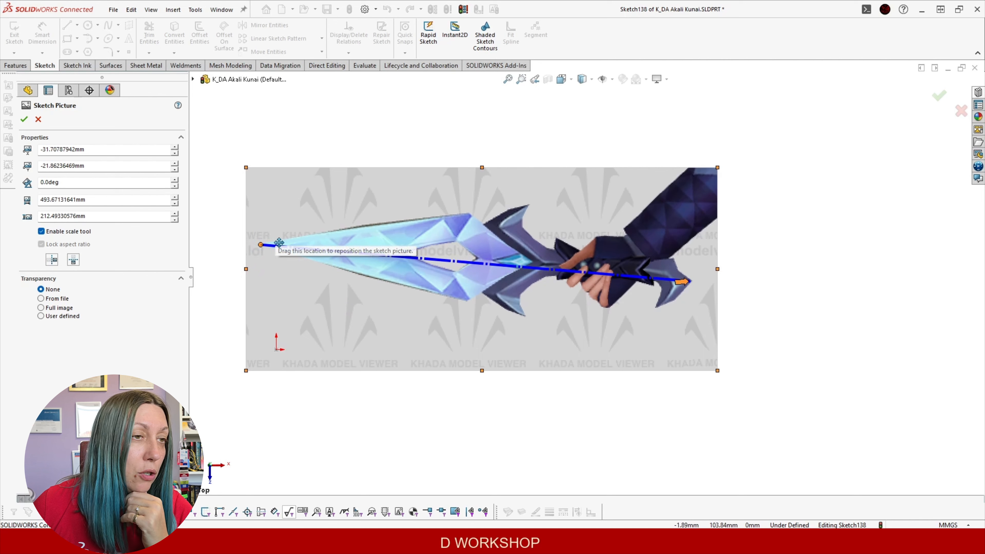
{"action": "left_click", "coordinate": [41, 231]}
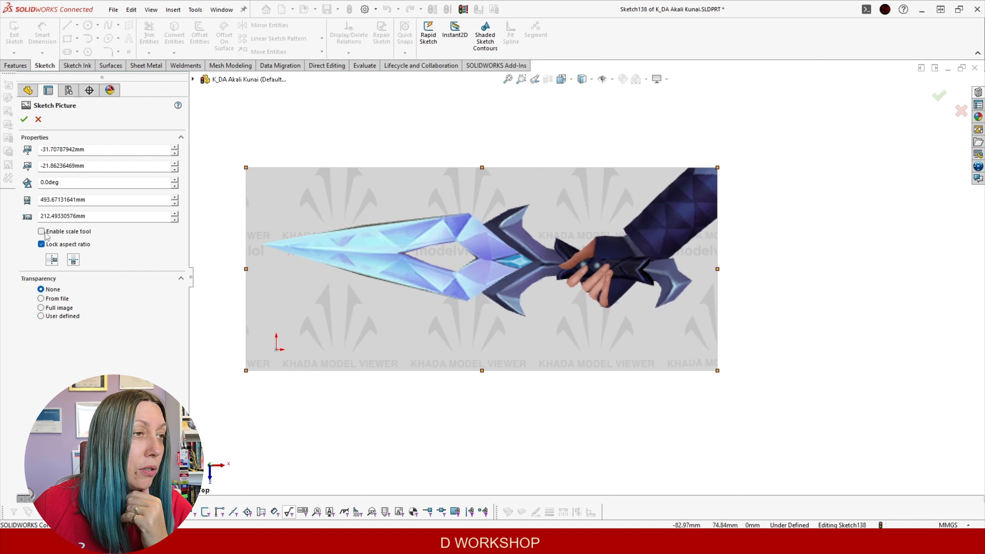
{"action": "left_click", "coordinate": [41, 231]}
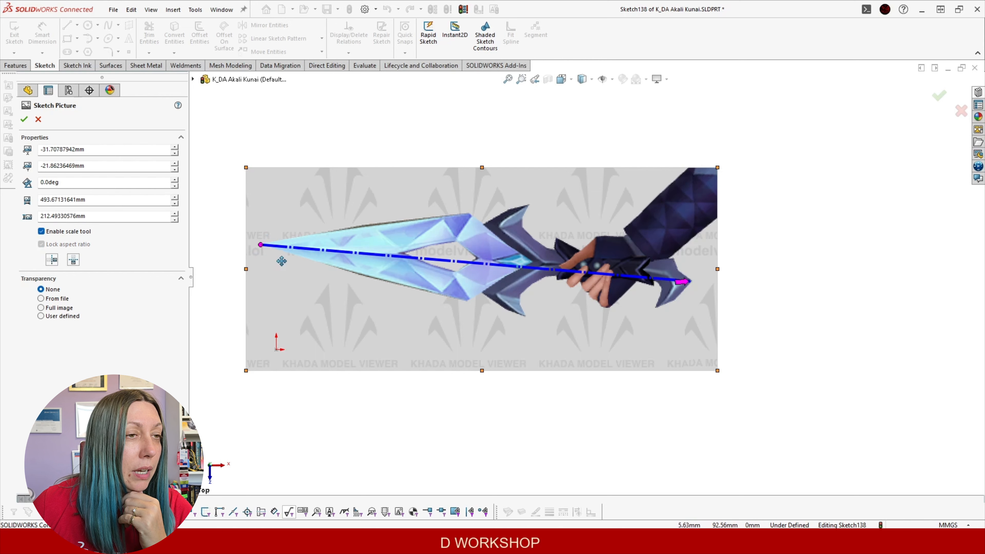
Draw a cross-blade scale line, set it to 100 mm, and disable the scale tool
{"action": "left_click_drag", "start_coordinate": [260, 245], "coordinate": [469, 214]}
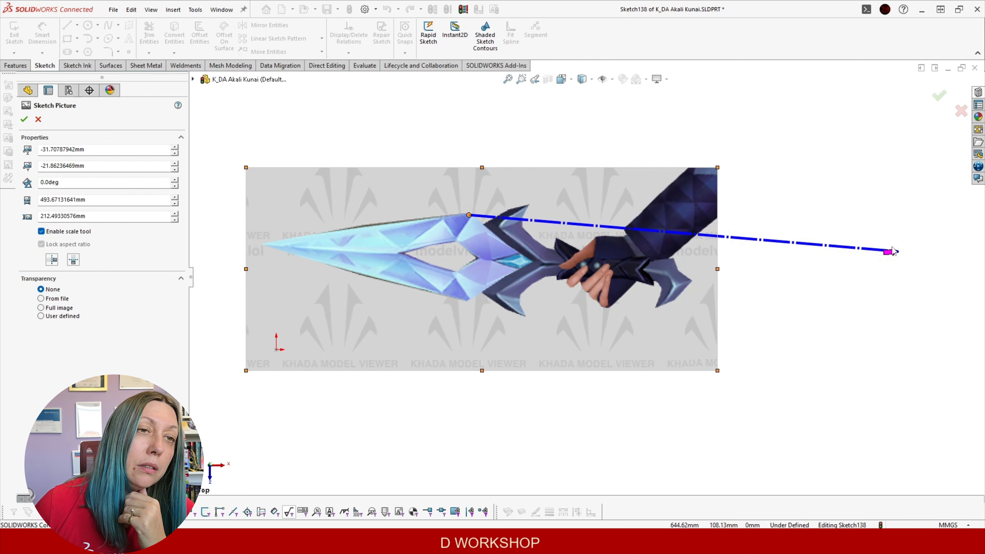
{"action": "left_click_drag", "start_coordinate": [892, 253], "coordinate": [464, 305]}
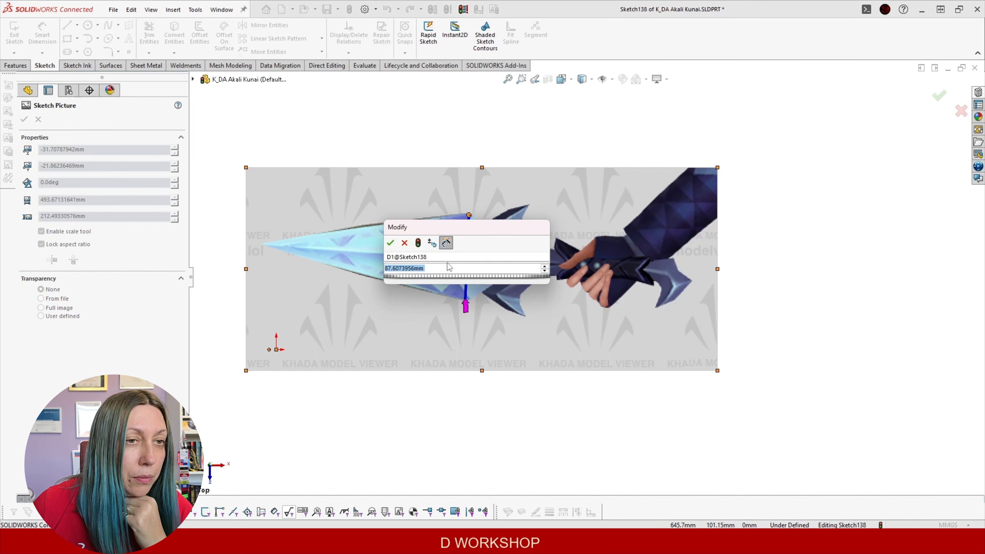
{"action": "type", "text": "100"}
{"action": "key", "text": "Return"}
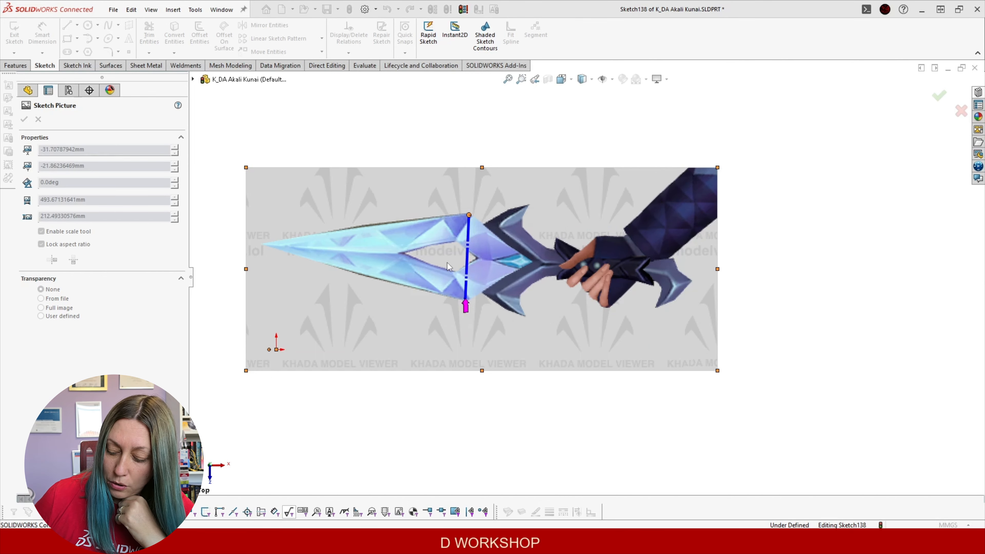
{"action": "scroll", "coordinate": [425, 342], "scroll_direction": "up", "scroll_amount": 1}
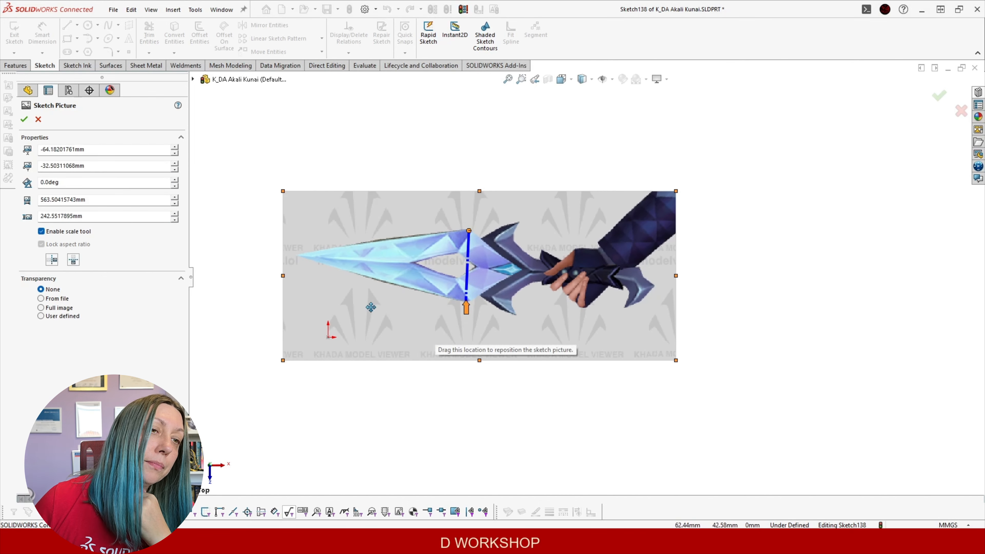
{"action": "scroll", "coordinate": [369, 305], "scroll_direction": "down", "scroll_amount": 1}
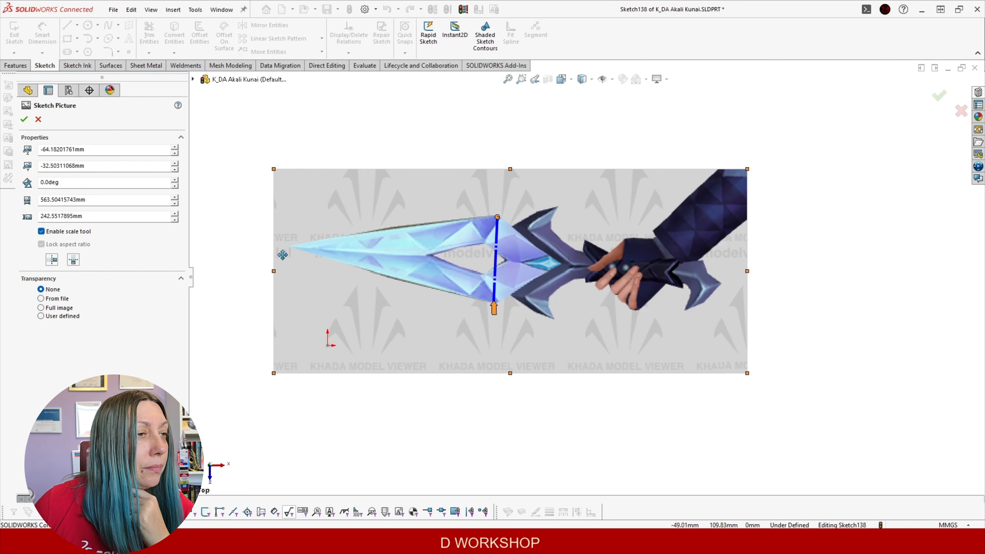
{"action": "left_click", "coordinate": [42, 232]}
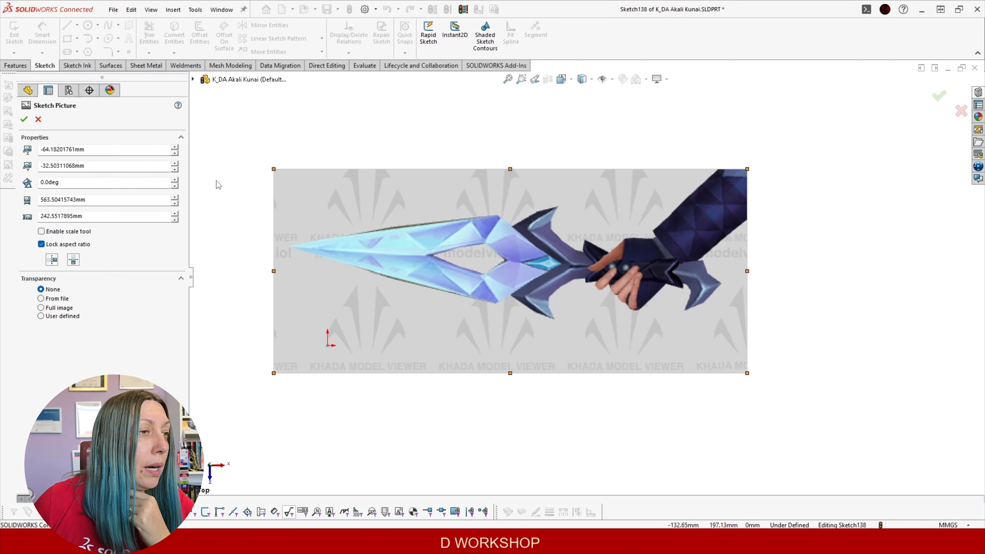
Move the picture so the blade tip sits on the origin and accept the placement
{"action": "scroll", "coordinate": [433, 323], "scroll_direction": "up", "scroll_amount": 1}
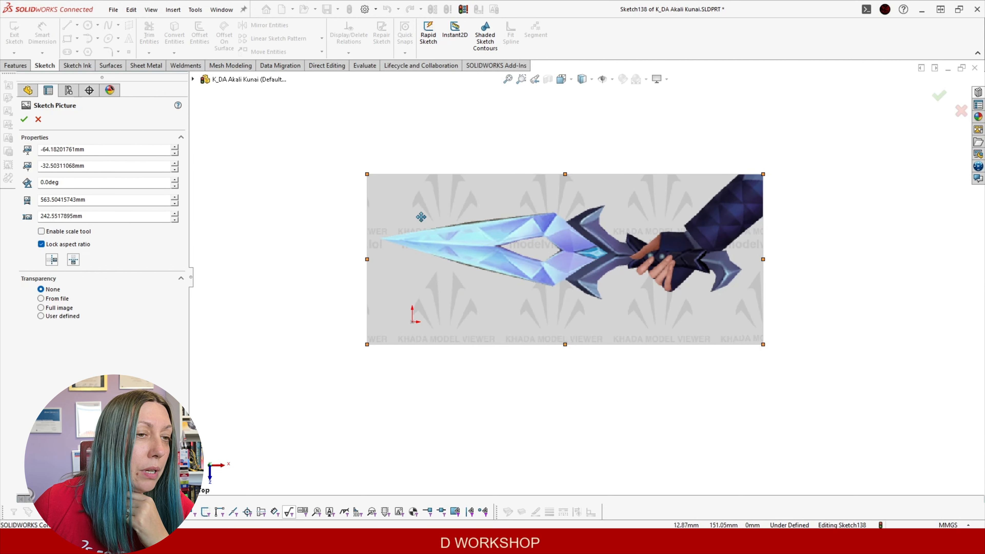
{"action": "left_click", "coordinate": [200, 80]}
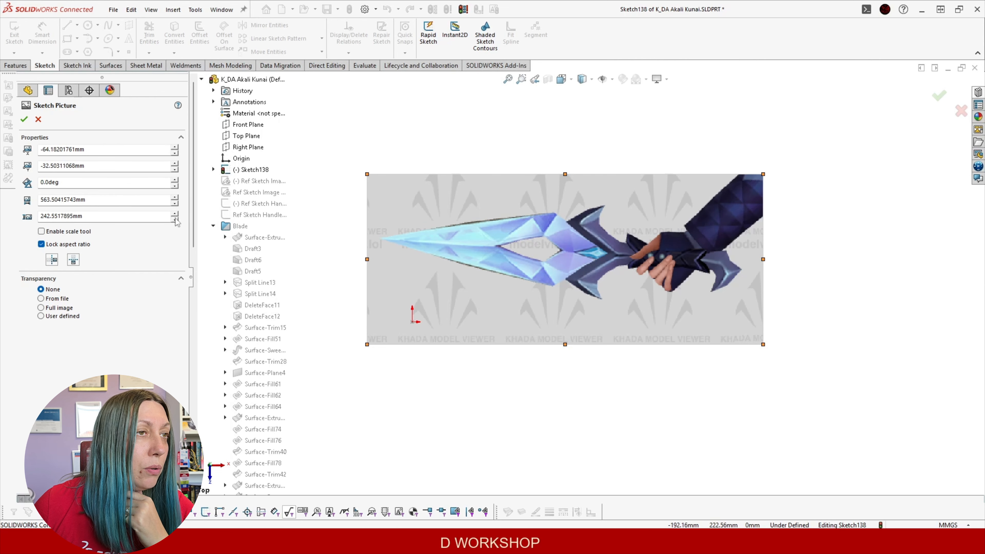
{"action": "mouse_move", "coordinate": [513, 261]}
{"action": "left_mouse_down"}
{"action": "mouse_move", "coordinate": [531, 348]}
{"action": "mouse_move", "coordinate": [545, 345]}
{"action": "left_mouse_up"}
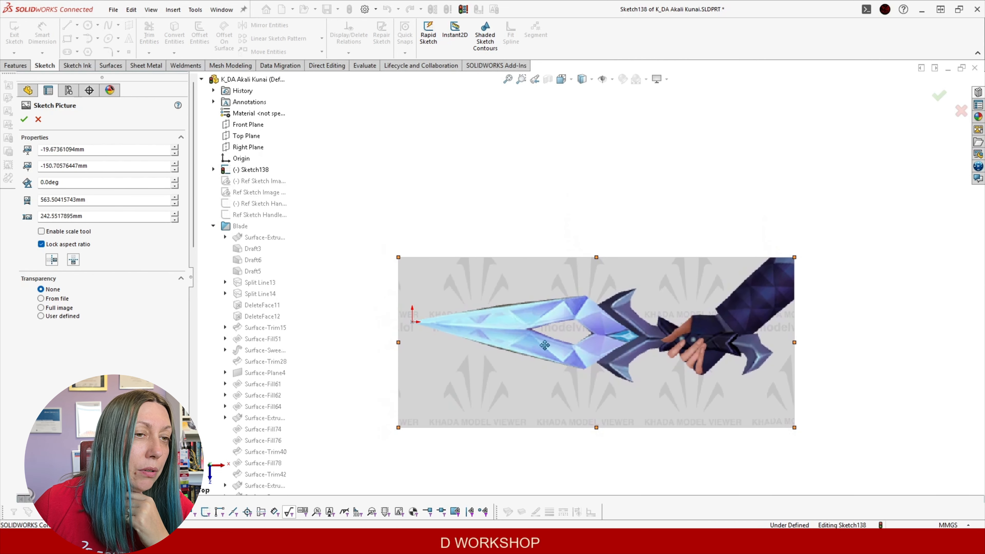
{"action": "right_click", "coordinate": [242, 129]}
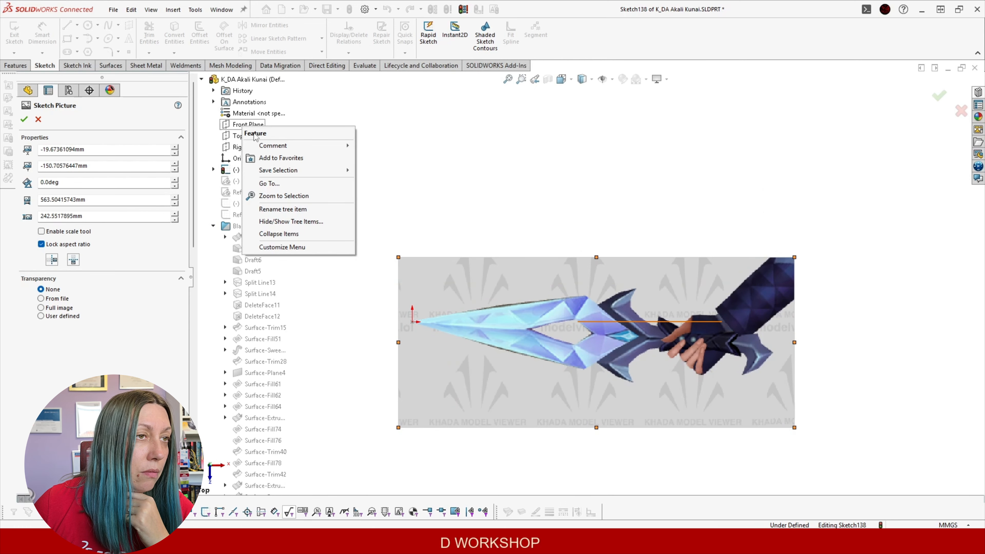
{"action": "left_click", "coordinate": [25, 119]}
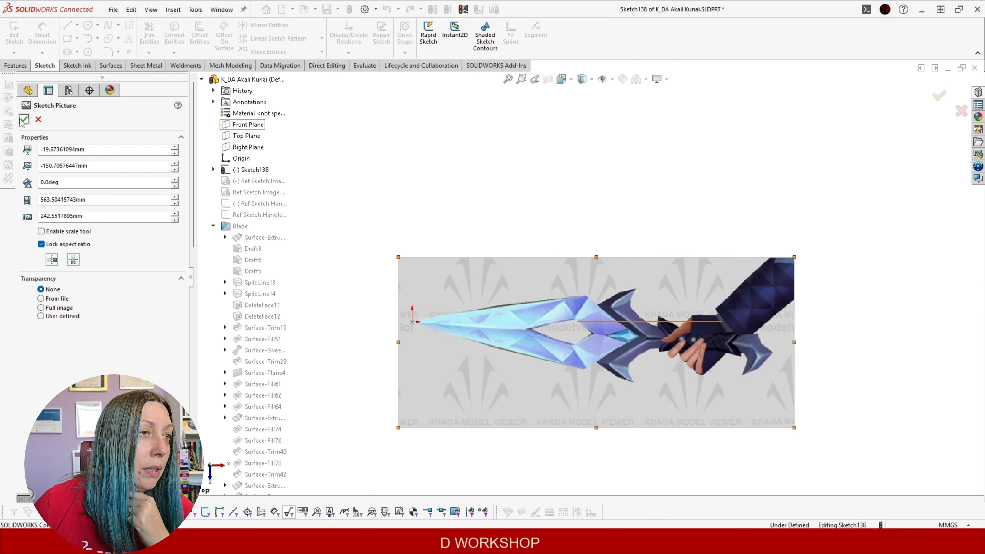
{"action": "left_click", "coordinate": [24, 120]}
Show the Front Plane and orbit to see the picture in 3D
{"action": "left_click", "coordinate": [51, 162]}
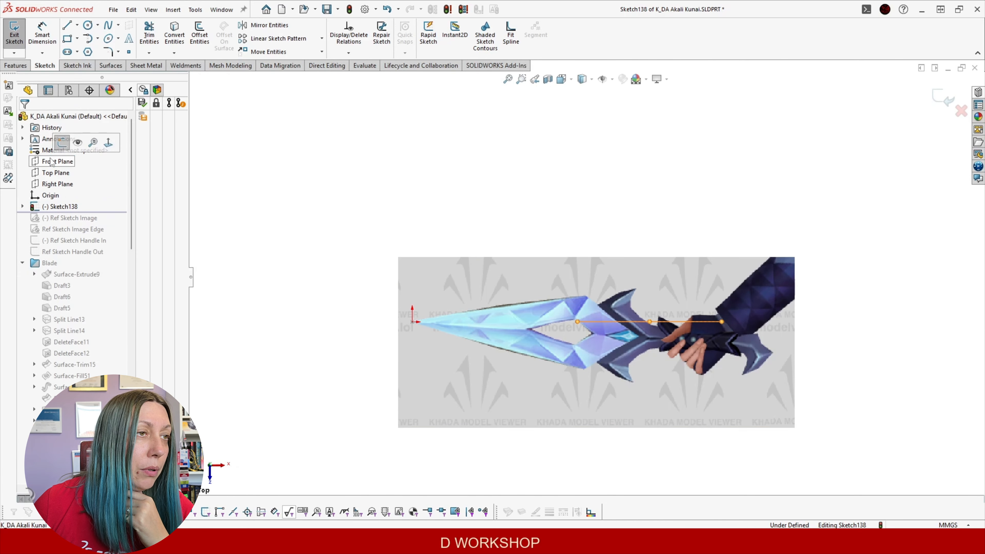
{"action": "left_click", "coordinate": [77, 143]}
{"action": "left_click", "coordinate": [476, 231]}
{"action": "scroll", "coordinate": [475, 231], "scroll_direction": "up", "scroll_amount": 1}
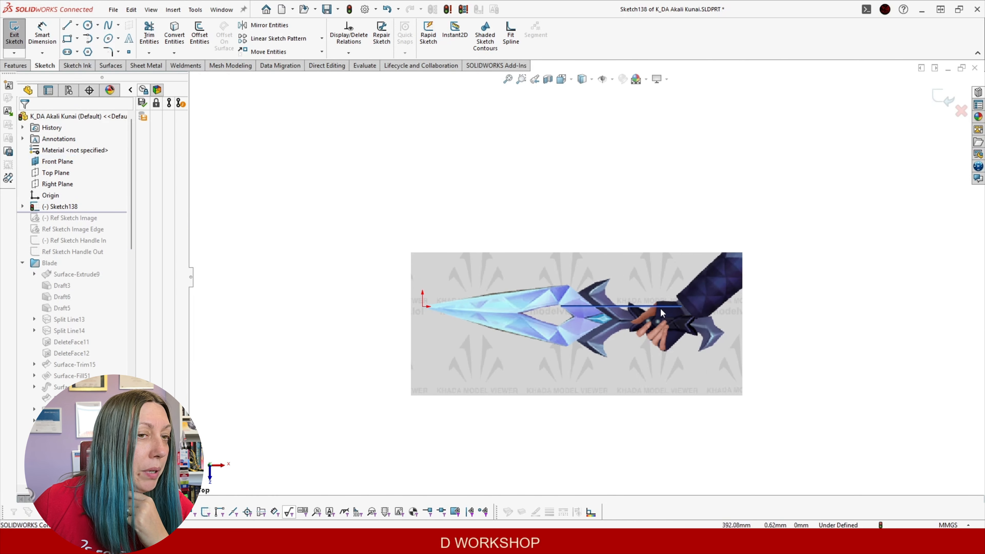
{"action": "scroll", "coordinate": [660, 308], "scroll_direction": "up", "scroll_amount": 2}
{"action": "scroll", "coordinate": [636, 318], "scroll_direction": "down", "scroll_amount": 4}
{"action": "middle_click_drag", "start_coordinate": [406, 265], "coordinate": [429, 306]}
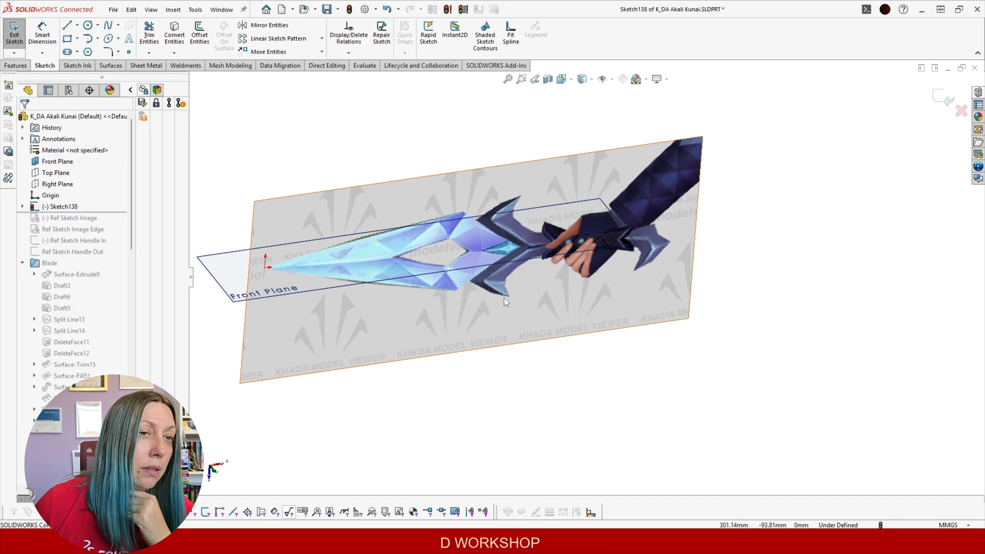
Orbit the model, then check the Front, Right and Top views of the kunai picture
{"action": "scroll", "coordinate": [506, 303], "scroll_direction": "up", "scroll_amount": 3}
{"action": "middle_click_drag", "start_coordinate": [459, 305], "coordinate": [533, 282]}
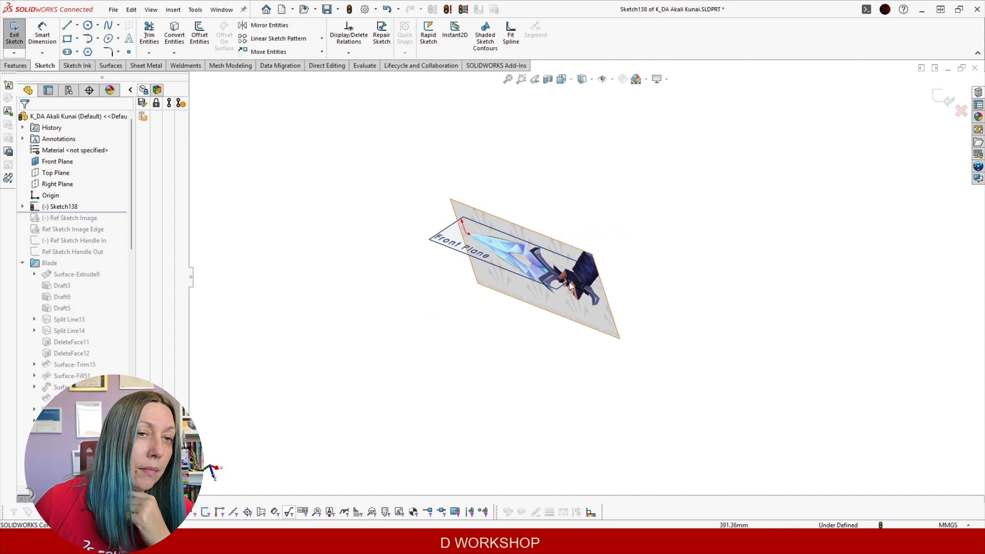
{"action": "left_click", "coordinate": [555, 288]}
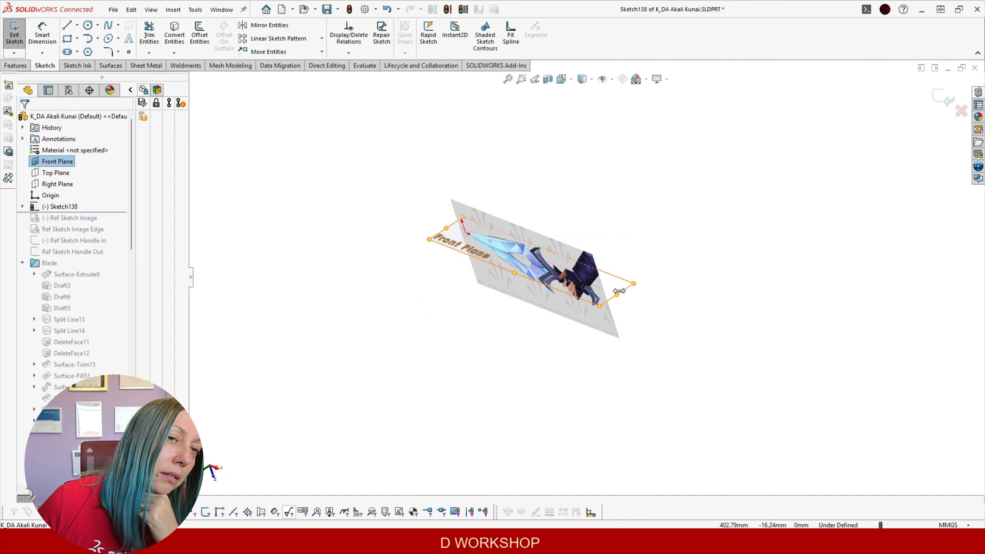
{"action": "left_click", "coordinate": [298, 239]}
{"action": "middle_click_drag", "start_coordinate": [375, 249], "coordinate": [465, 255]}
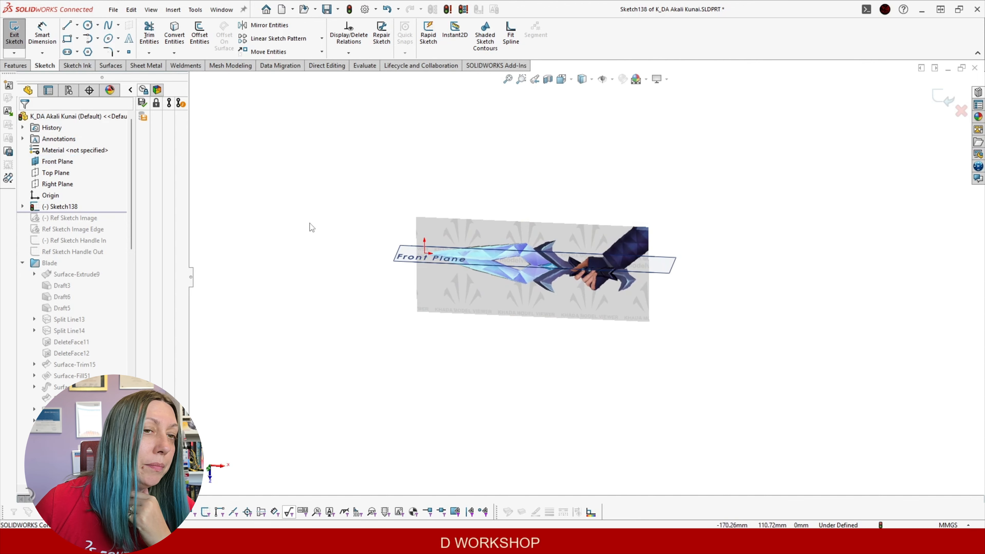
{"action": "middle_click_drag", "start_coordinate": [684, 287], "coordinate": [700, 303]}
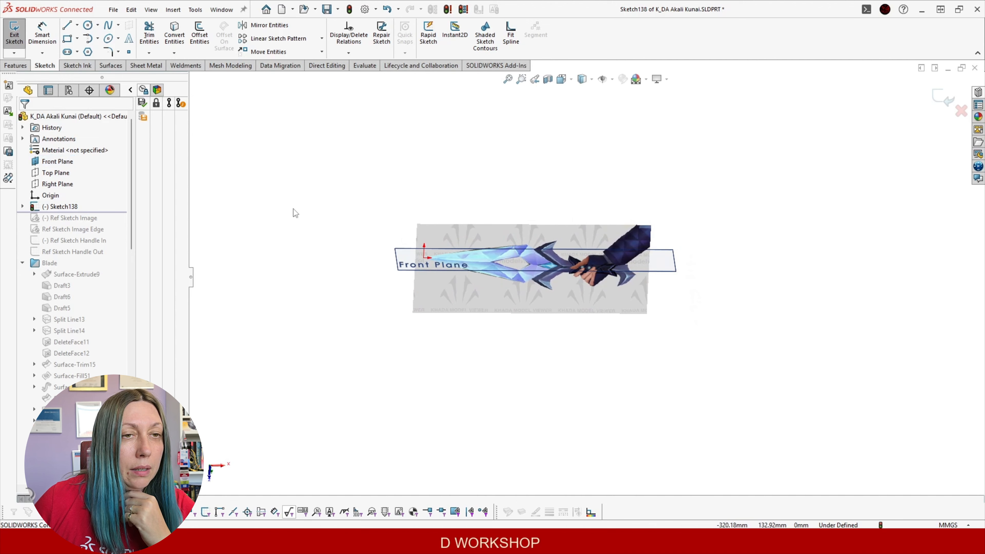
{"action": "key", "text": "ctrl+1"}
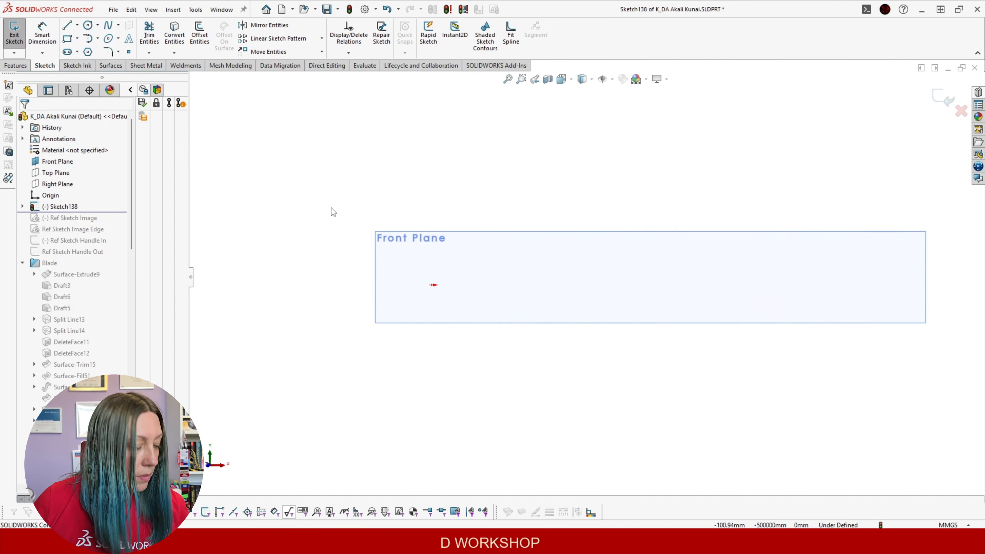
{"action": "key", "text": "ctrl+4"}
{"action": "key", "text": "ctrl+5"}
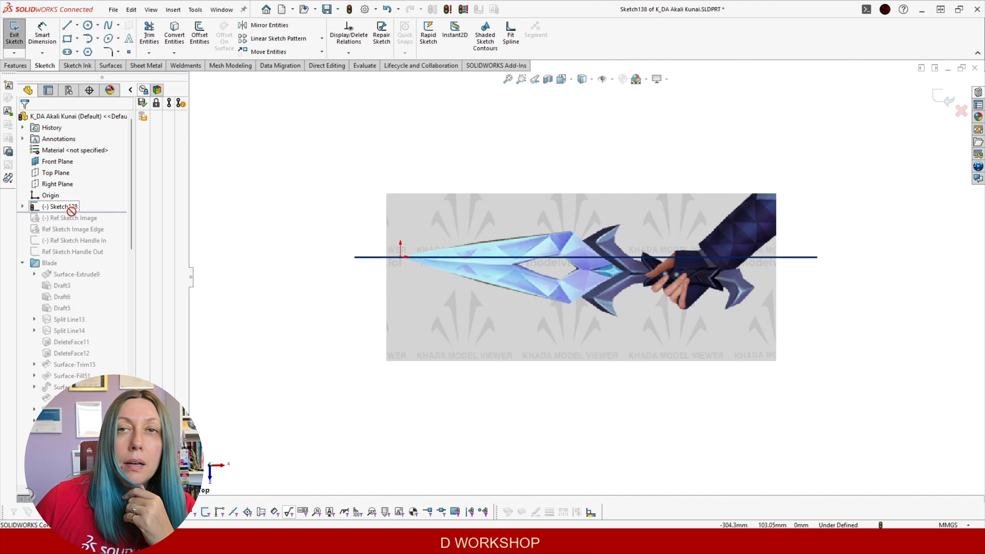
Reopen the sketch picture's properties, rotate it to about 4 degrees, and shift it along the axis
{"action": "left_click", "coordinate": [457, 225]}
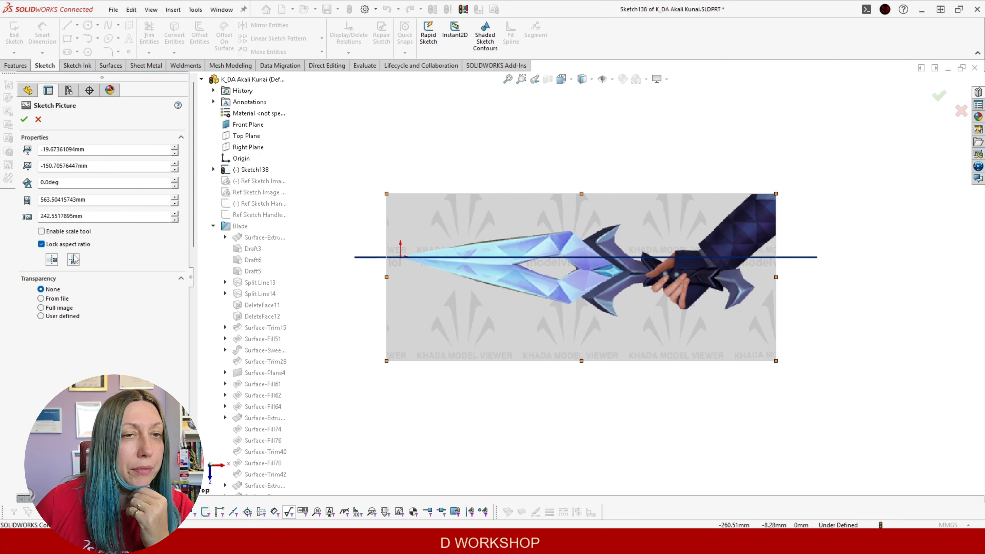
{"action": "left_click", "coordinate": [175, 180]}
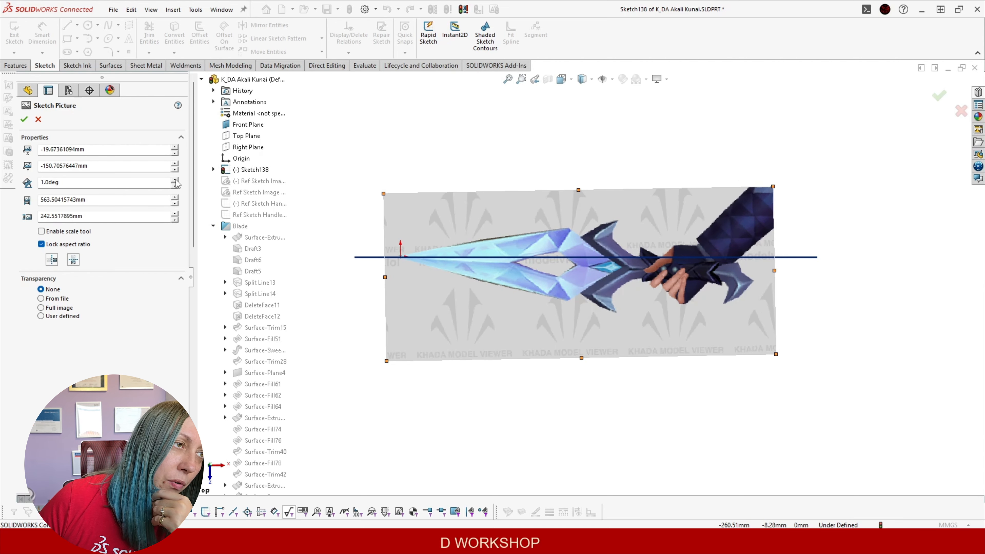
{"action": "left_click", "coordinate": [176, 180]}
{"action": "left_click", "coordinate": [175, 180]}
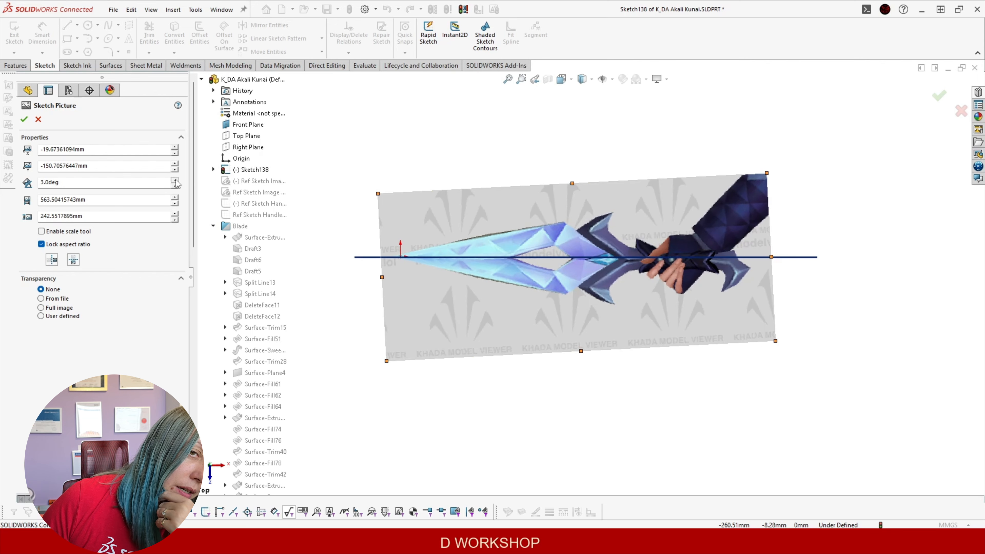
{"action": "left_click", "coordinate": [175, 180]}
{"action": "mouse_move", "coordinate": [506, 284]}
{"action": "left_mouse_down"}
{"action": "mouse_move", "coordinate": [525, 284]}
{"action": "mouse_move", "coordinate": [516, 284]}
{"action": "left_mouse_up"}
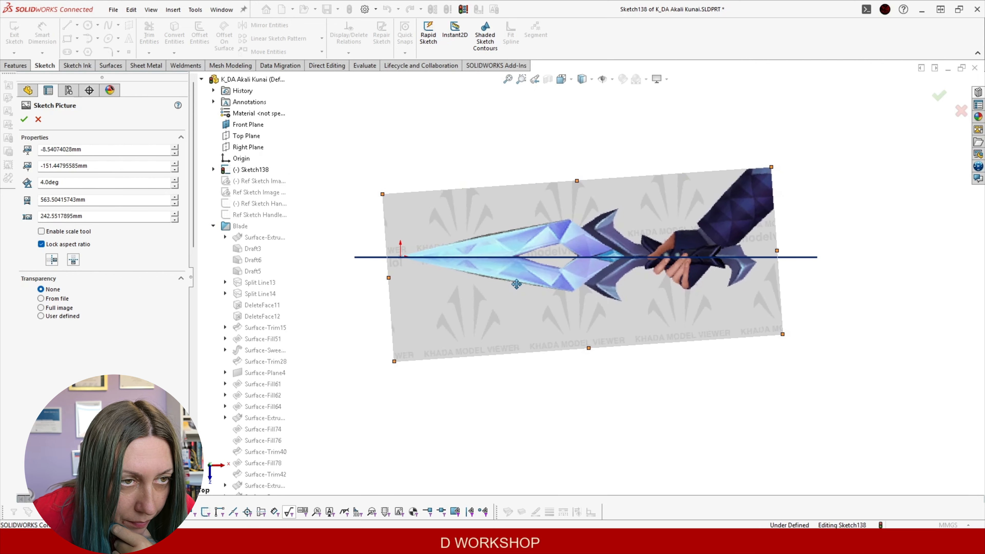
Set the angle to 3.8deg, align the blade with the axis, accept, and exit Sketch138
{"action": "double_click", "coordinate": [73, 181]}
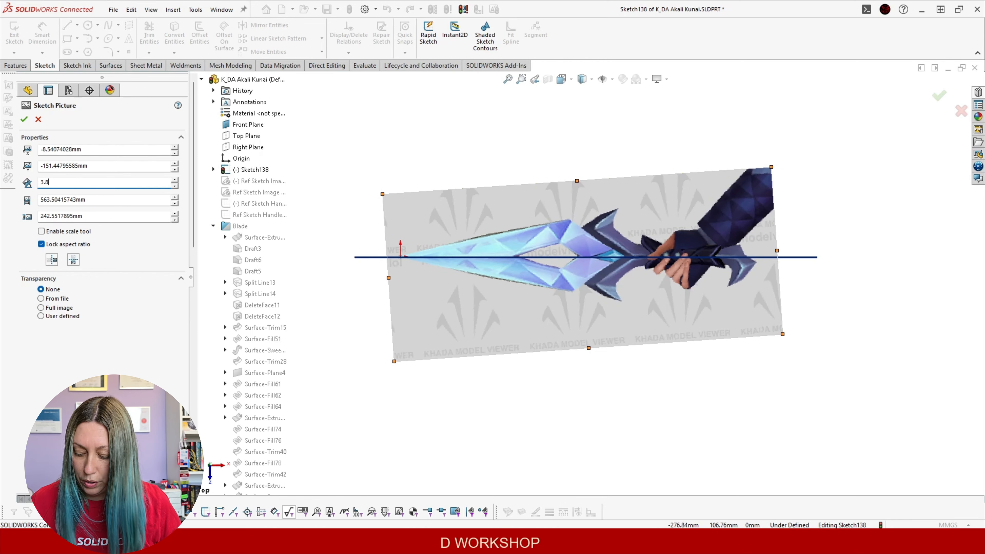
{"action": "key", "text": "Return"}
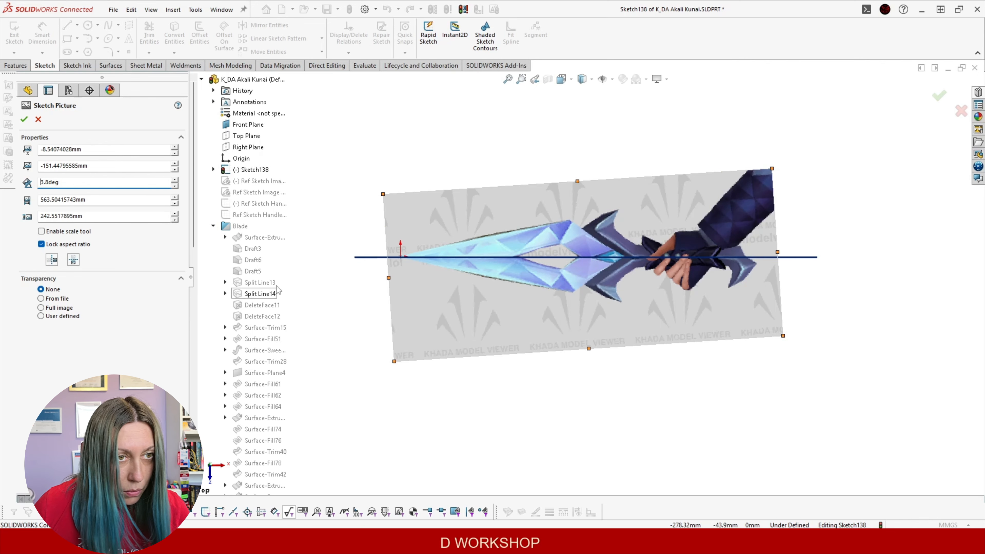
{"action": "left_click_drag", "start_coordinate": [422, 287], "coordinate": [444, 282]}
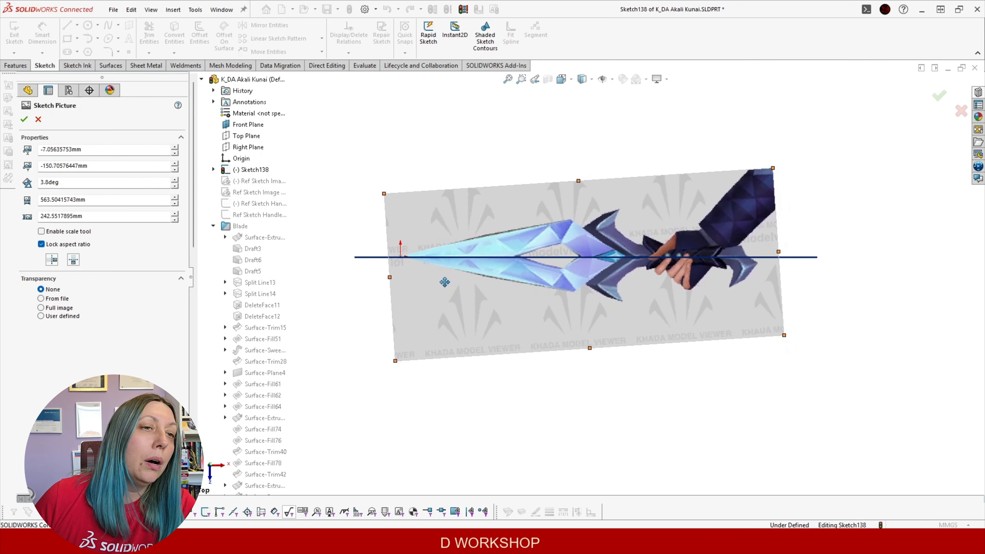
{"action": "left_click", "coordinate": [33, 119]}
{"action": "left_click", "coordinate": [936, 99]}
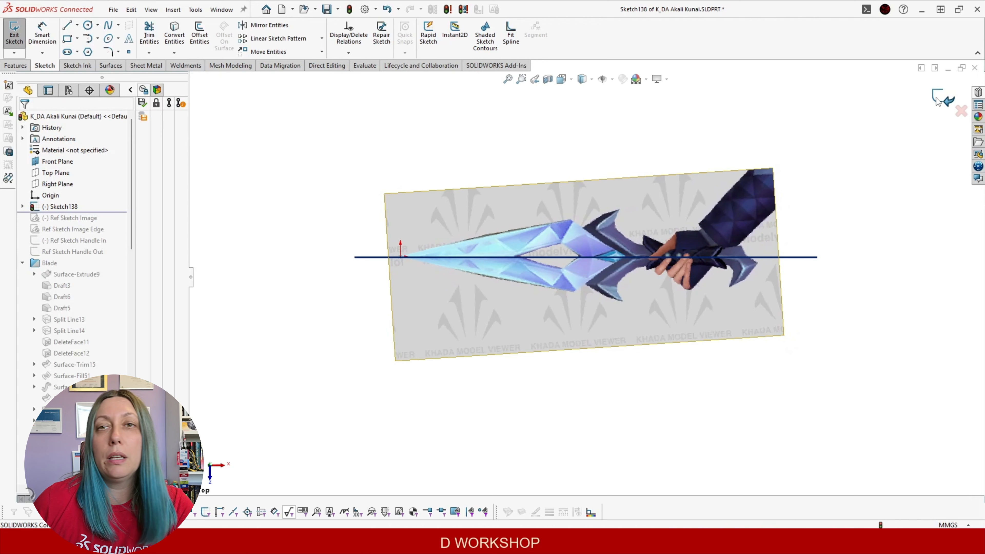
Rename Sketch138 to 'Sketch Ref Image'
{"action": "left_click", "coordinate": [65, 205]}
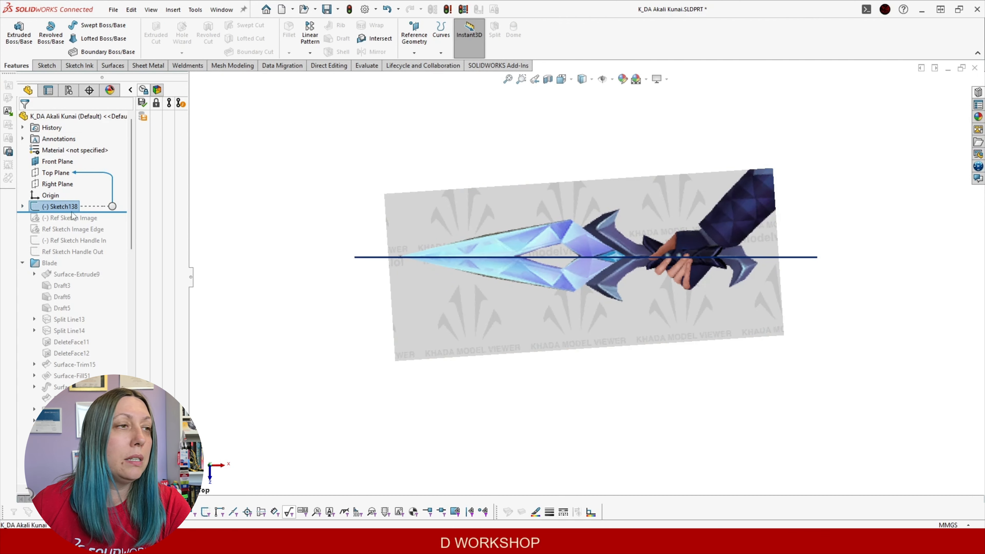
{"action": "left_click_drag", "start_coordinate": [72, 206], "coordinate": [62, 204]}
{"action": "type", "text": "Ref Image"}
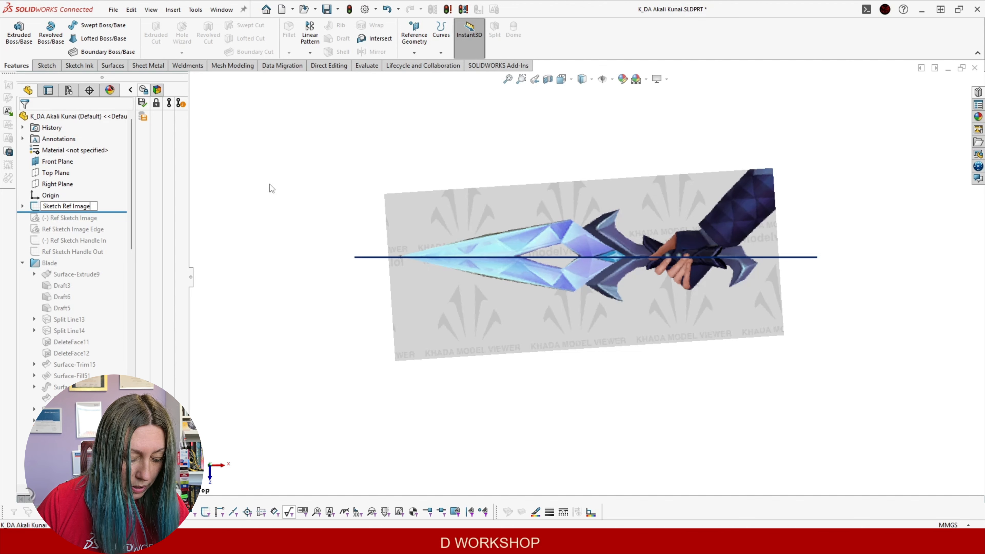
{"action": "key", "text": "Return"}
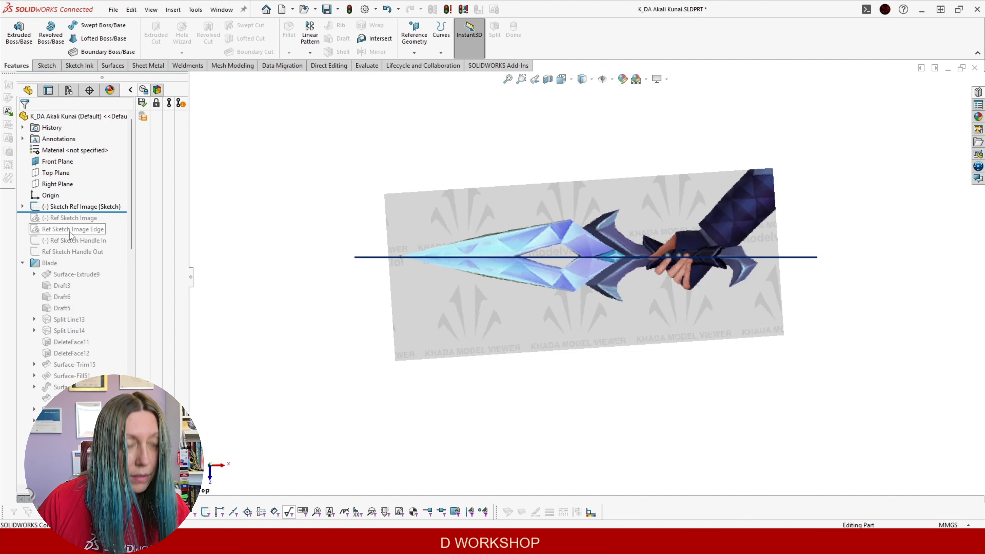
Make Sketch Ref Image a reference sketch, then revert it to an editable sketch
{"action": "right_click", "coordinate": [80, 208]}
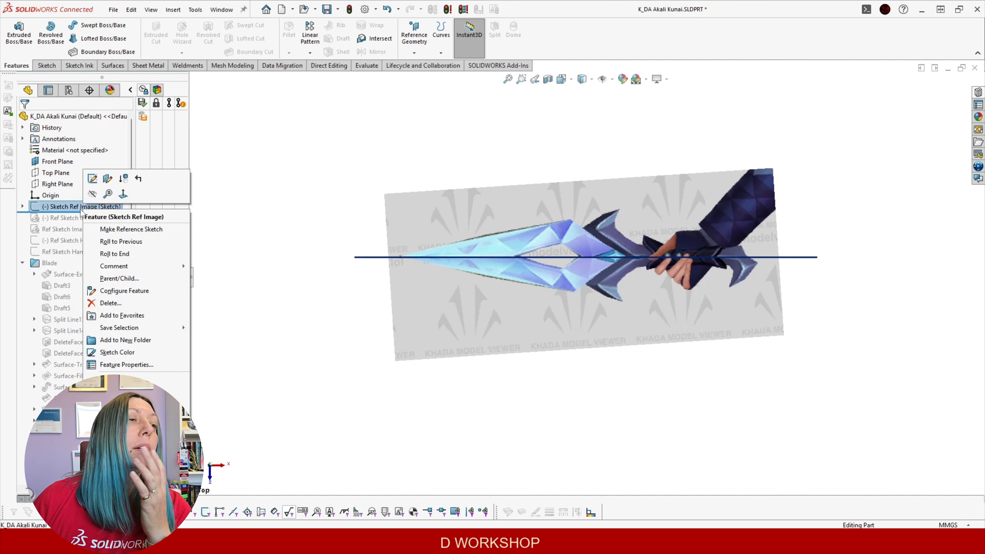
{"action": "left_click", "coordinate": [130, 231]}
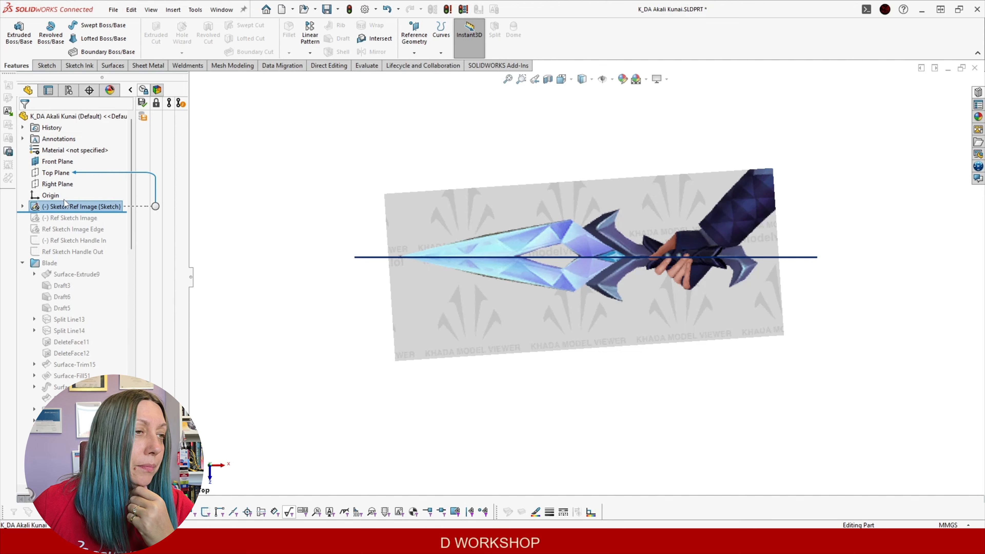
{"action": "right_click", "coordinate": [59, 208]}
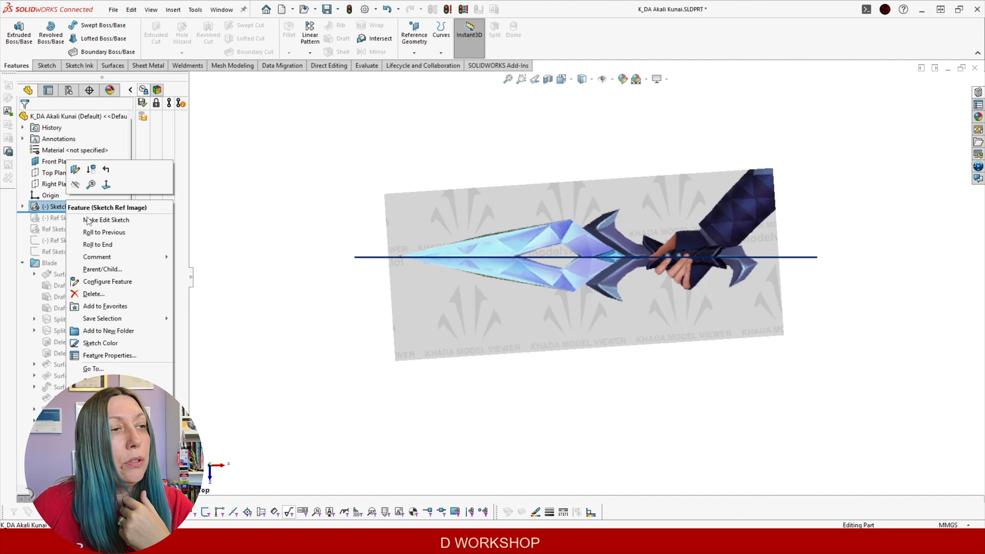
{"action": "left_click", "coordinate": [111, 224]}
Delete the Sketch Ref Image sketch together with its kunai picture
{"action": "scroll", "coordinate": [572, 260], "scroll_direction": "up", "scroll_amount": 1}
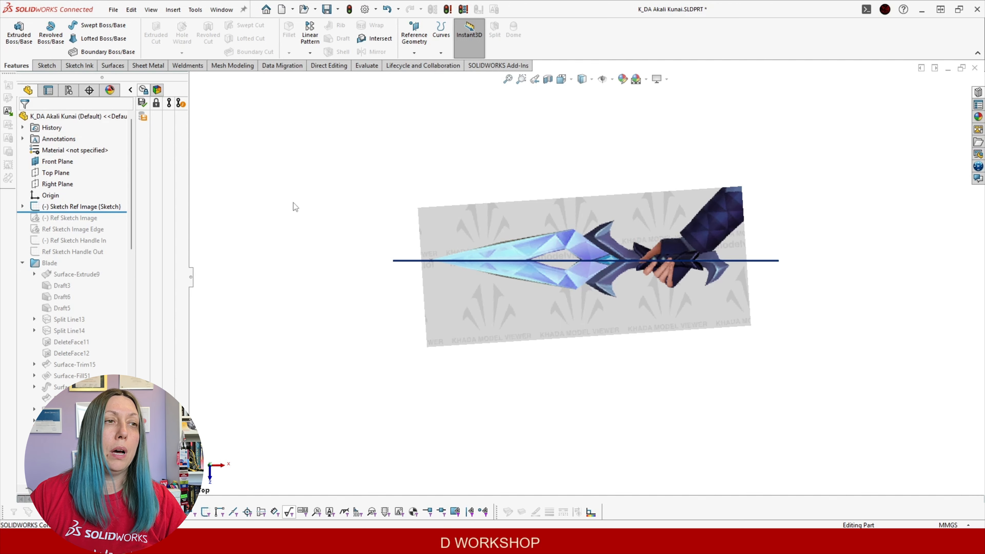
{"action": "left_click", "coordinate": [78, 208]}
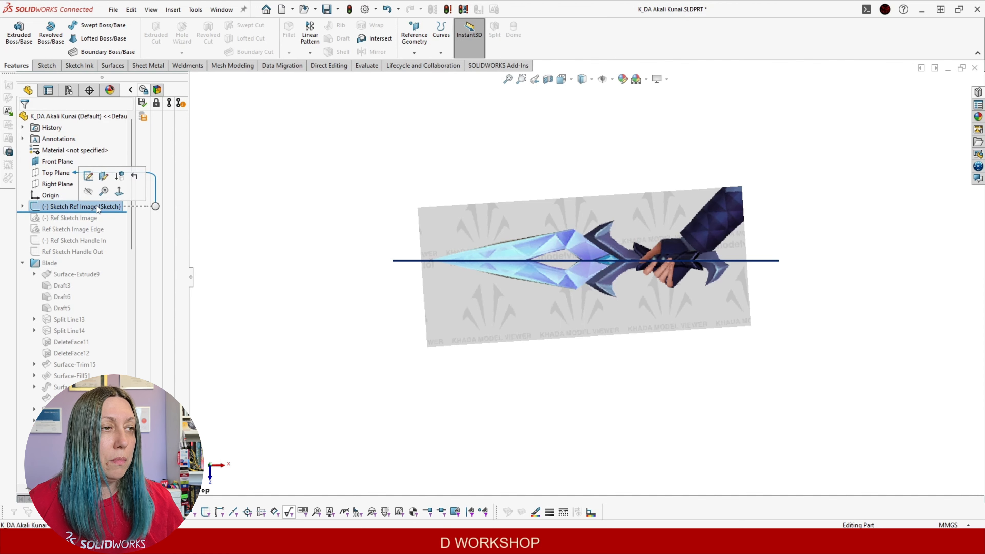
{"action": "key", "text": "Delete"}
{"action": "key", "text": "Return"}
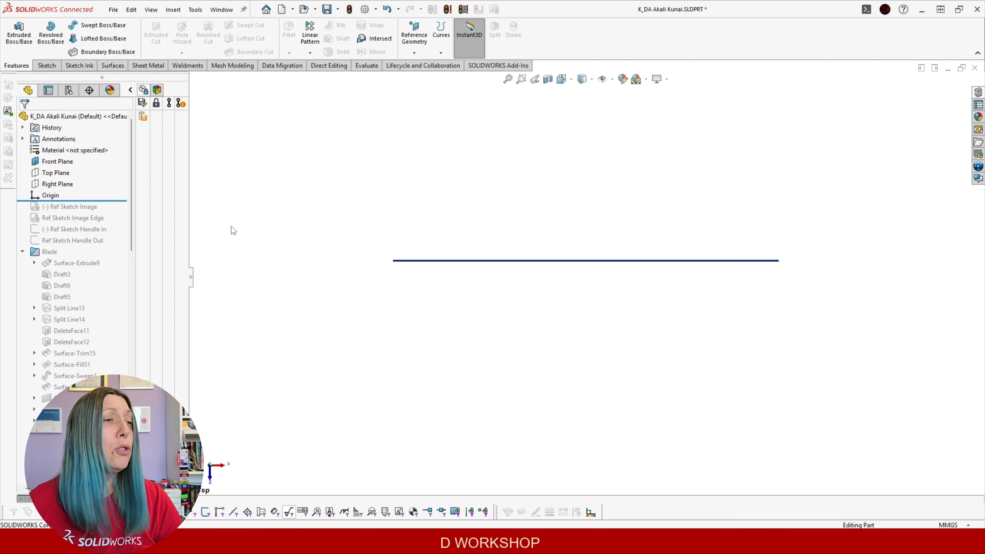
Roll the model forward and expand Ref Sketch Image to reveal Sketch Picture1
{"action": "mouse_move", "coordinate": [113, 201]}
{"action": "left_mouse_down"}
{"action": "mouse_move", "coordinate": [99, 224]}
{"action": "mouse_move", "coordinate": [105, 210]}
{"action": "left_mouse_up"}
{"action": "left_click", "coordinate": [87, 207]}
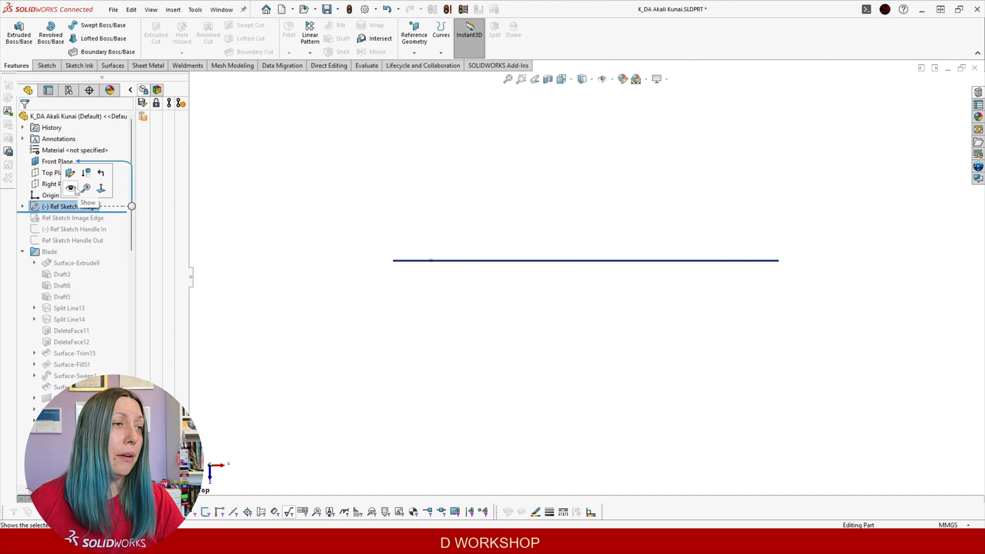
{"action": "left_click", "coordinate": [22, 207]}
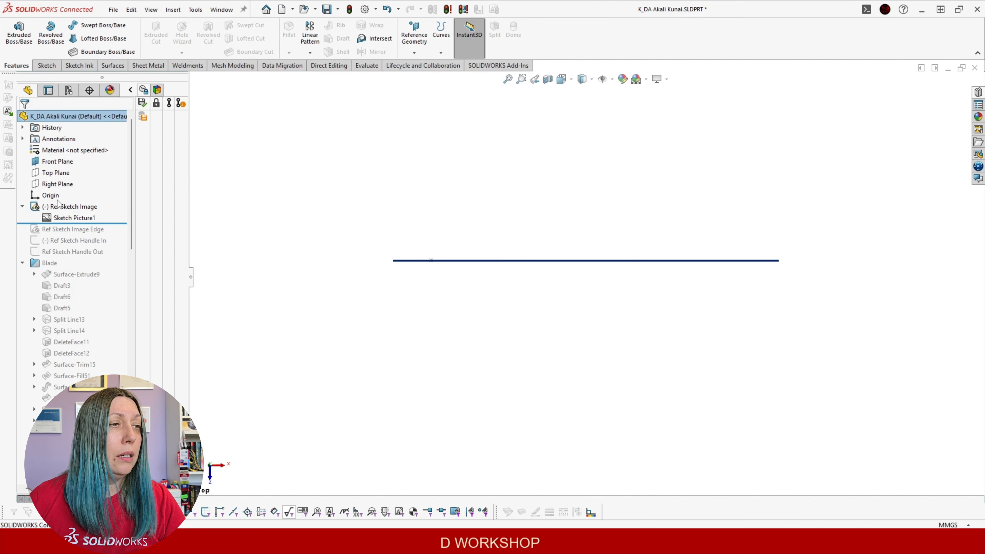
Orbit to inspect the Front Plane picture, then roll past Ref Sketch Image Edge and select it
{"action": "middle_click_drag", "start_coordinate": [299, 220], "coordinate": [370, 406]}
{"action": "scroll", "coordinate": [735, 346], "scroll_direction": "up", "scroll_amount": 1}
{"action": "scroll", "coordinate": [735, 347], "scroll_direction": "down", "scroll_amount": 1}
{"action": "scroll", "coordinate": [564, 201], "scroll_direction": "down", "scroll_amount": 5}
{"action": "middle_click_drag", "start_coordinate": [451, 251], "coordinate": [465, 224]}
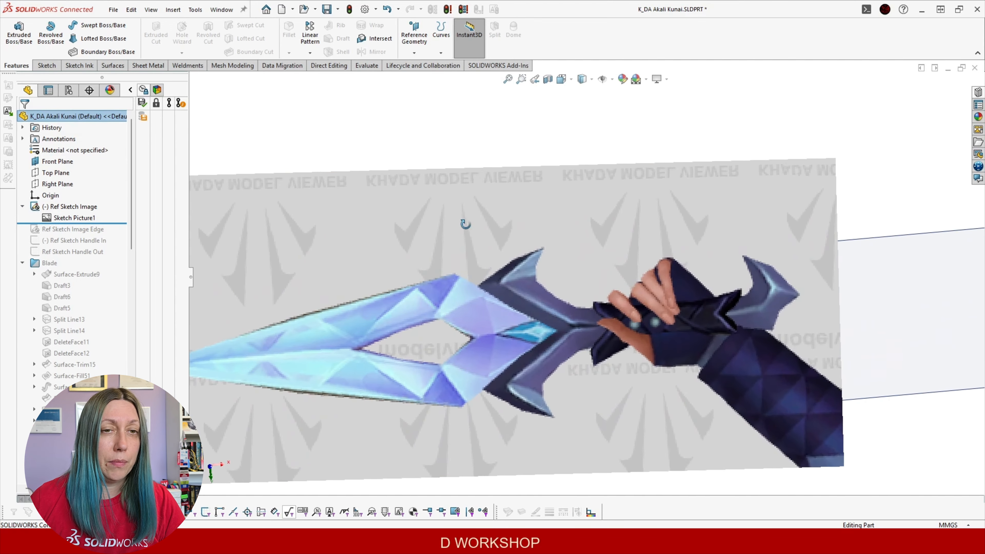
{"action": "scroll", "coordinate": [435, 345], "scroll_direction": "up", "scroll_amount": 3}
{"action": "middle_click_drag", "start_coordinate": [435, 324], "coordinate": [327, 282]}
{"action": "left_click_drag", "start_coordinate": [120, 223], "coordinate": [88, 234]}
{"action": "left_click", "coordinate": [69, 229]}
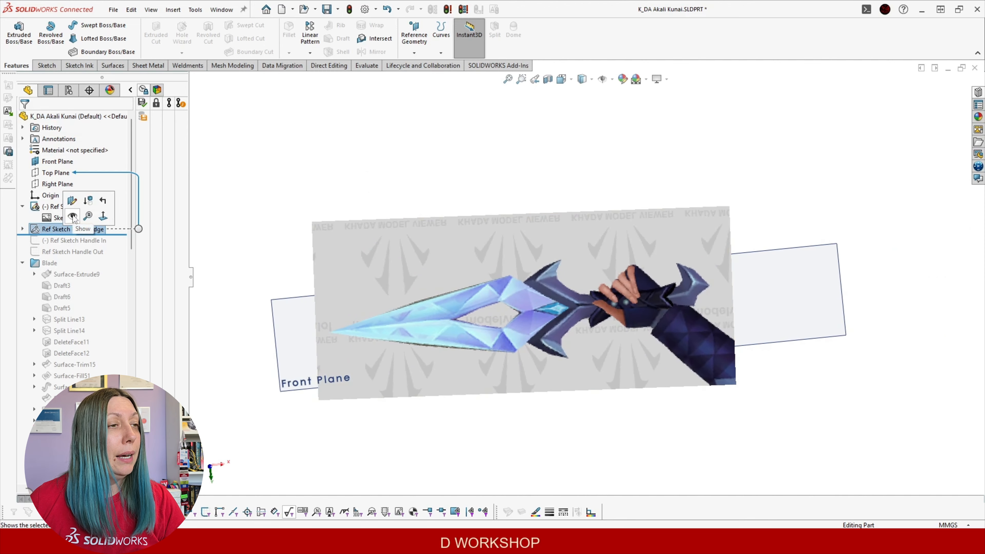
Show the edge-view picture, compare both pictures, and collapse Ref Sketch Image
{"action": "left_click", "coordinate": [73, 217]}
{"action": "middle_click_drag", "start_coordinate": [259, 221], "coordinate": [403, 221]}
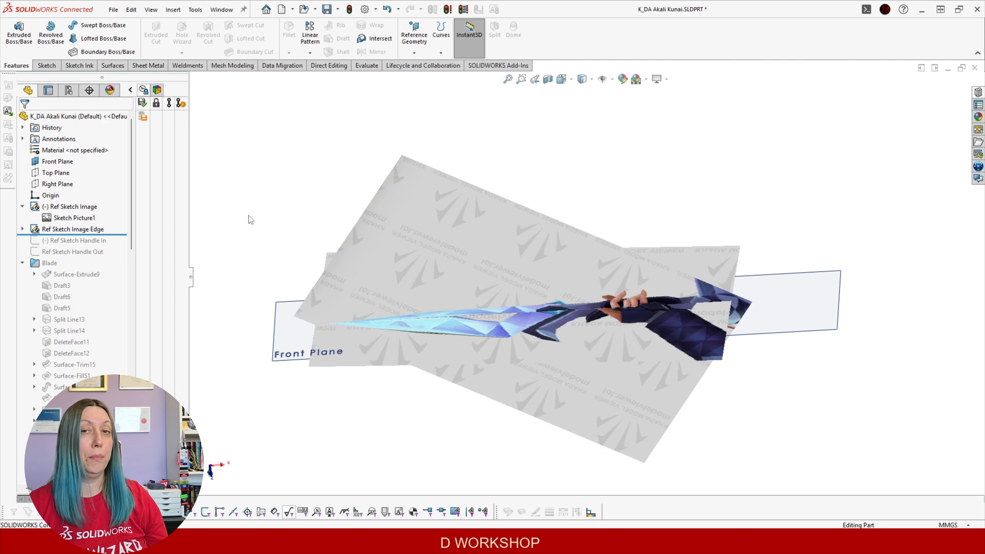
{"action": "left_click", "coordinate": [23, 206]}
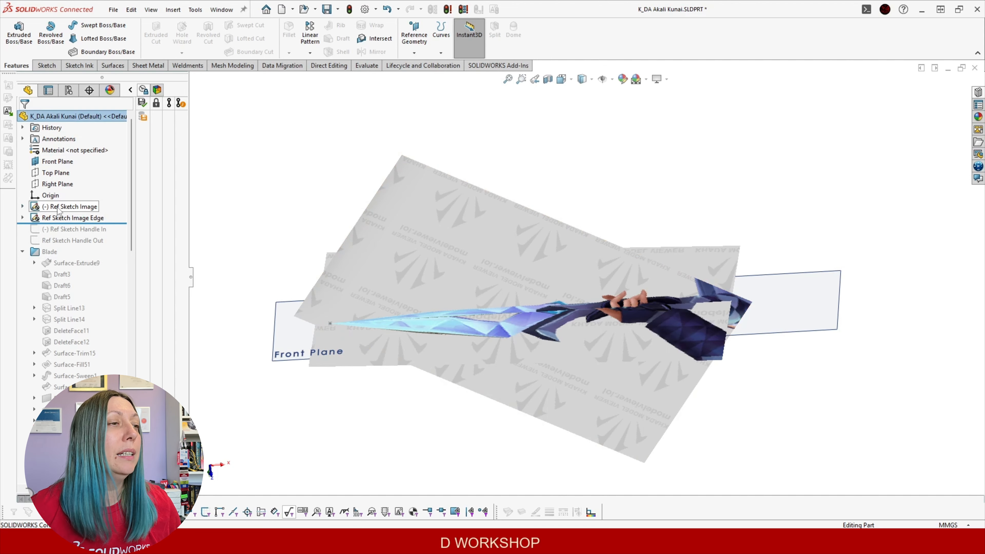
{"action": "left_click", "coordinate": [64, 209]}
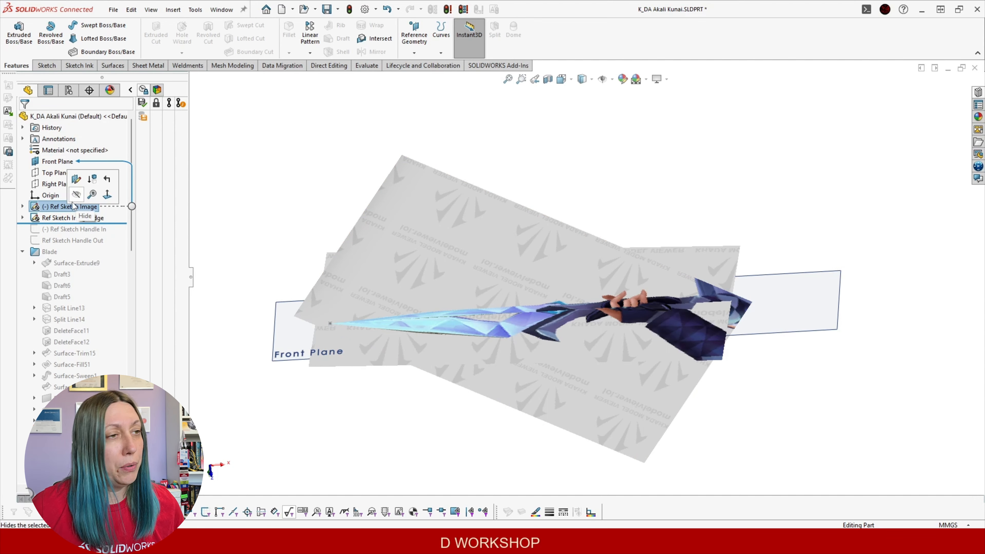
{"action": "mouse_move", "coordinate": [423, 272]}
{"action": "middle_mouse_down"}
{"action": "mouse_move", "coordinate": [434, 288]}
{"action": "mouse_move", "coordinate": [407, 245]}
{"action": "mouse_move", "coordinate": [288, 233]}
{"action": "middle_mouse_up"}
Hide Ref Sketch Image Edge and the Front Plane
{"action": "left_click", "coordinate": [92, 218]}
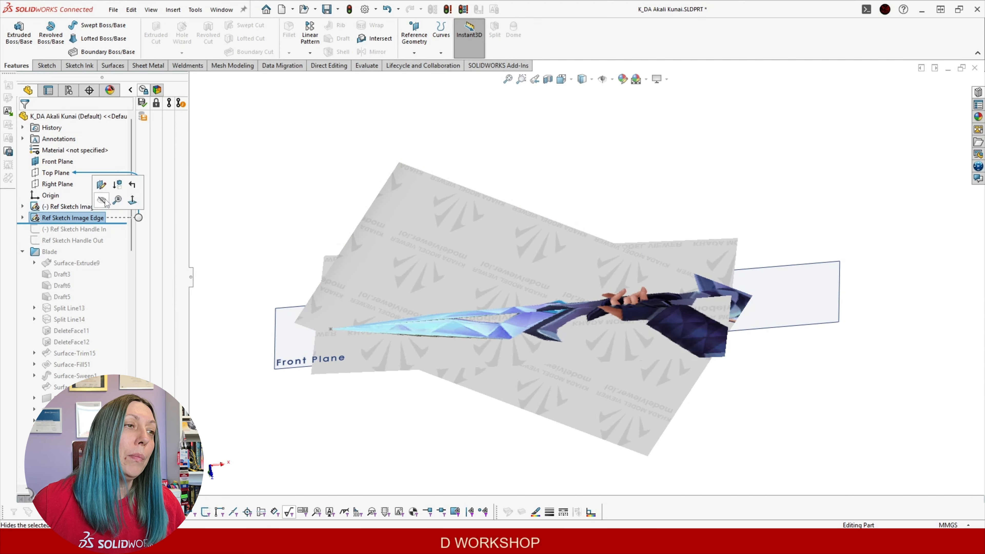
{"action": "left_click", "coordinate": [101, 200]}
{"action": "left_click", "coordinate": [454, 237]}
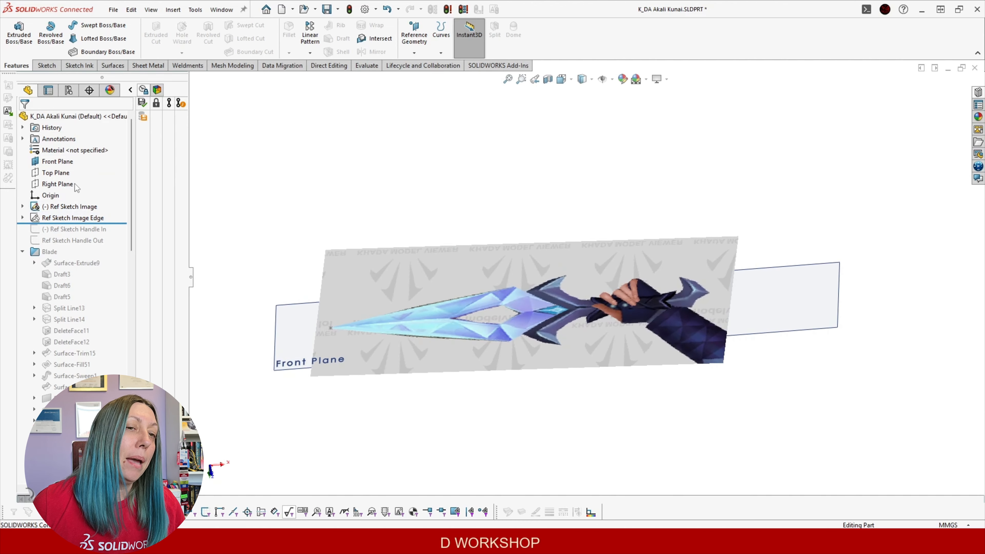
{"action": "left_click", "coordinate": [70, 162]}
{"action": "left_click", "coordinate": [88, 146]}
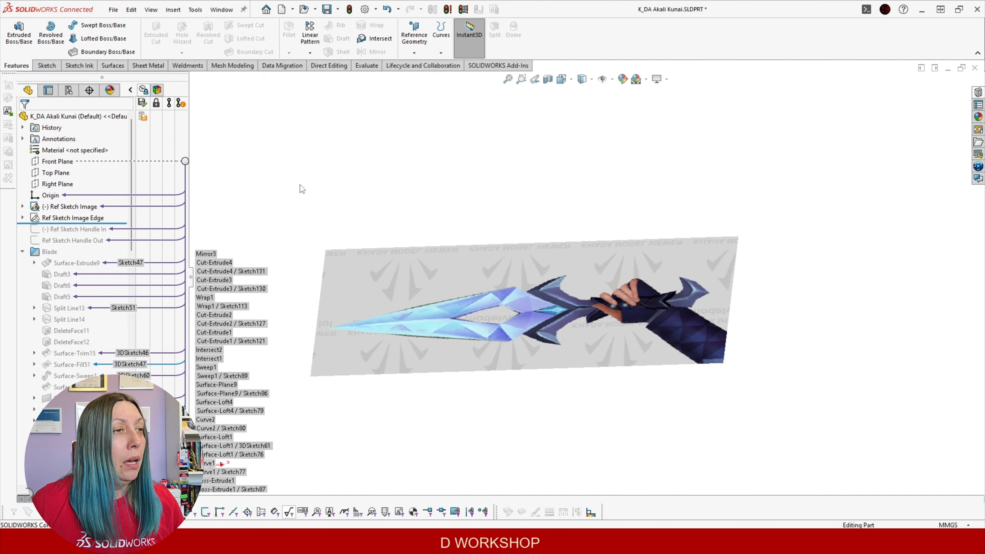
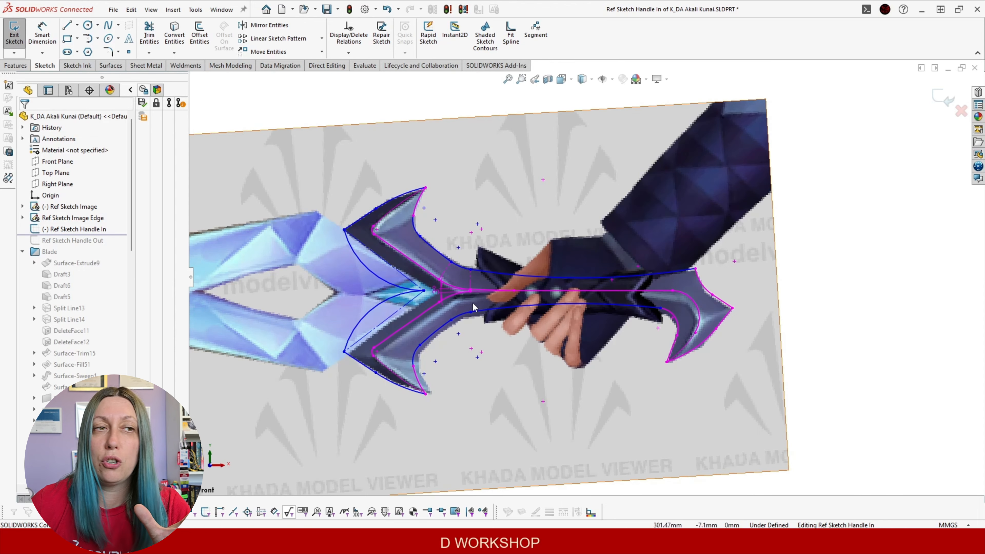
Zoom and tilt to compare the Ref Sketch Handle In outlines with the picture, then exit the sketch
{"action": "scroll", "coordinate": [473, 307], "scroll_direction": "down", "scroll_amount": 3}
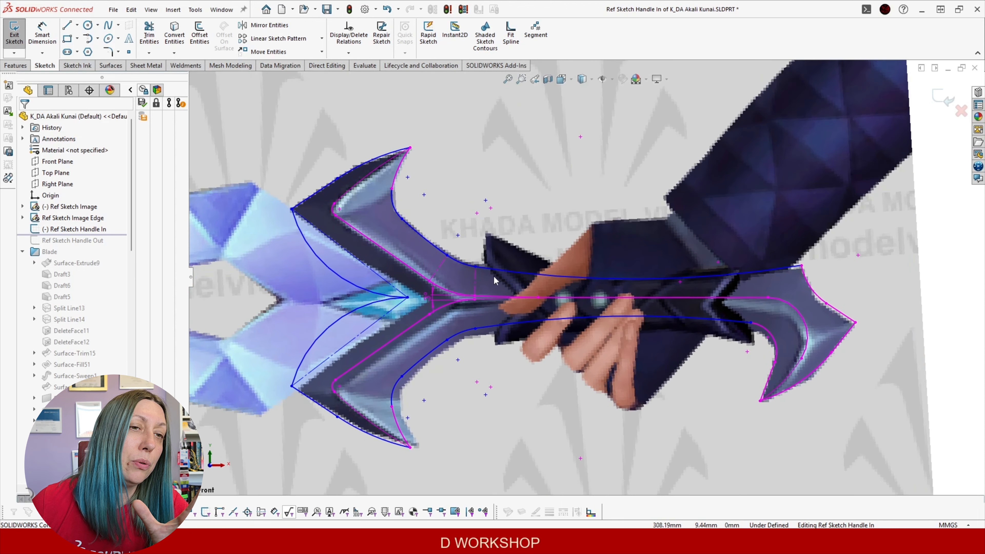
{"action": "scroll", "coordinate": [582, 289], "scroll_direction": "up", "scroll_amount": 2}
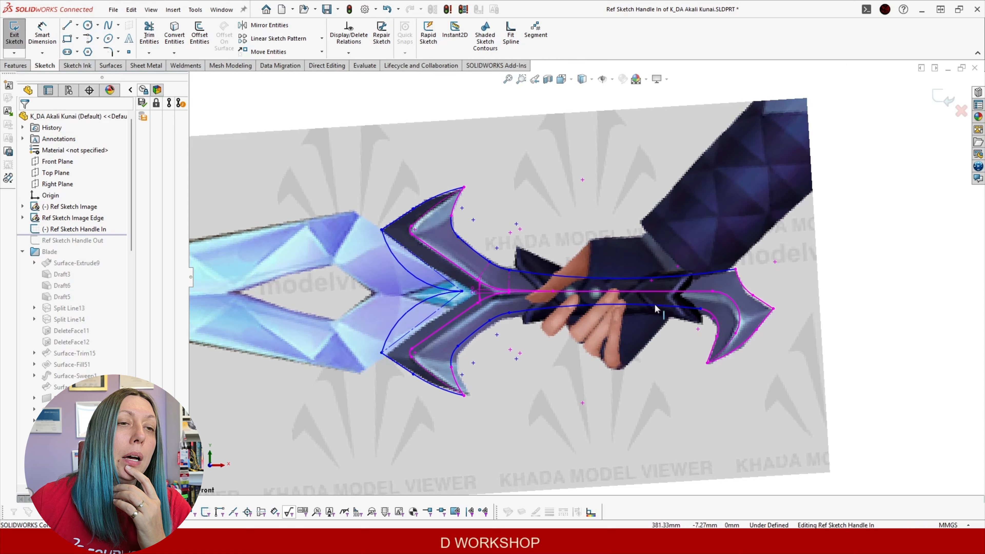
{"action": "scroll", "coordinate": [494, 268], "scroll_direction": "down", "scroll_amount": 3}
{"action": "scroll", "coordinate": [571, 270], "scroll_direction": "up", "scroll_amount": 4}
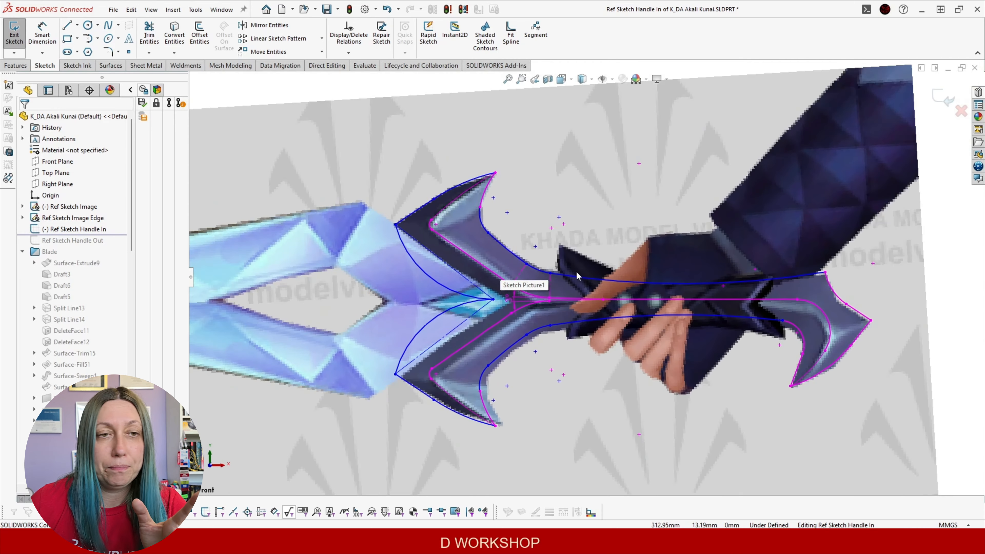
{"action": "mouse_move", "coordinate": [537, 252]}
{"action": "middle_mouse_down"}
{"action": "mouse_move", "coordinate": [514, 241]}
{"action": "mouse_move", "coordinate": [519, 250]}
{"action": "mouse_move", "coordinate": [501, 255]}
{"action": "middle_mouse_up"}
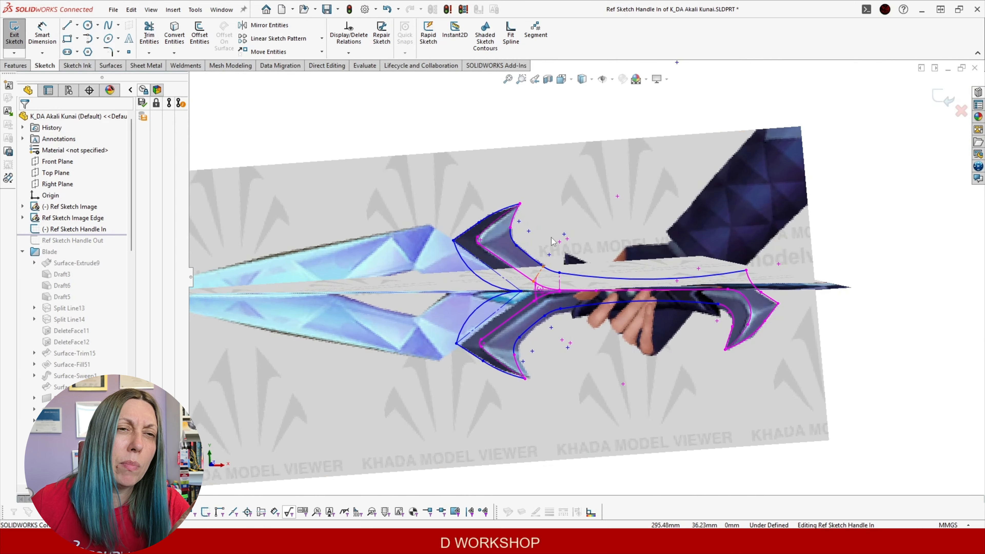
{"action": "scroll", "coordinate": [717, 252], "scroll_direction": "down", "scroll_amount": 3}
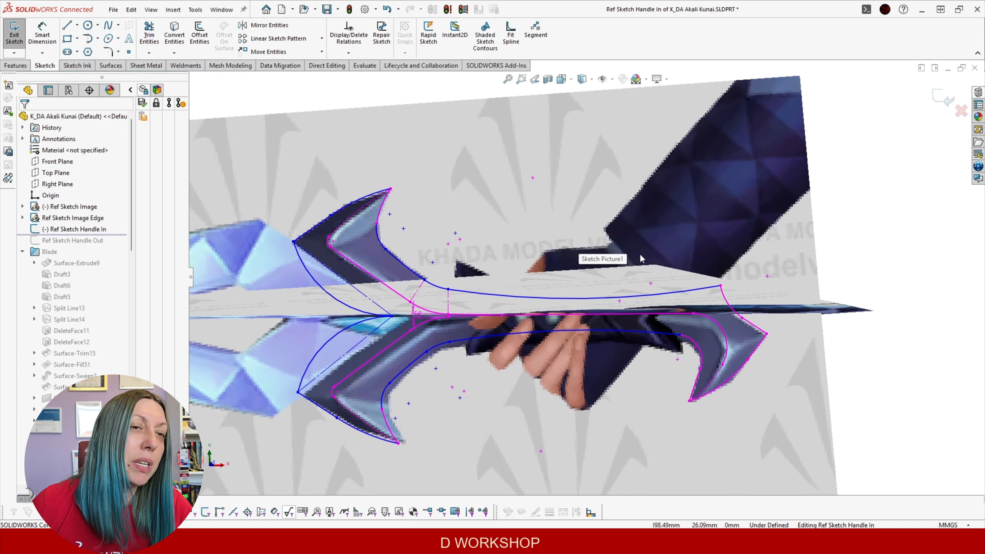
{"action": "scroll", "coordinate": [585, 278], "scroll_direction": "up", "scroll_amount": 2}
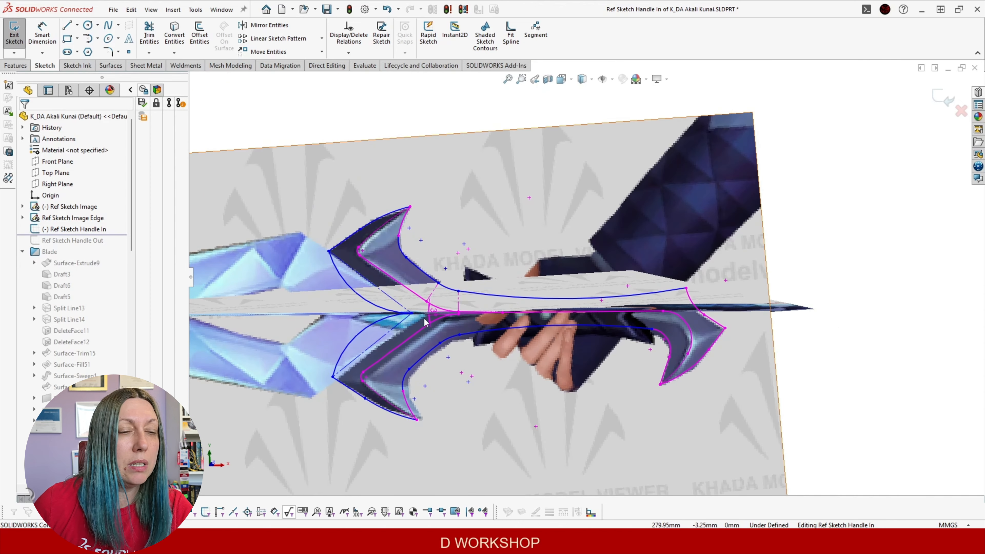
{"action": "left_click", "coordinate": [939, 97]}
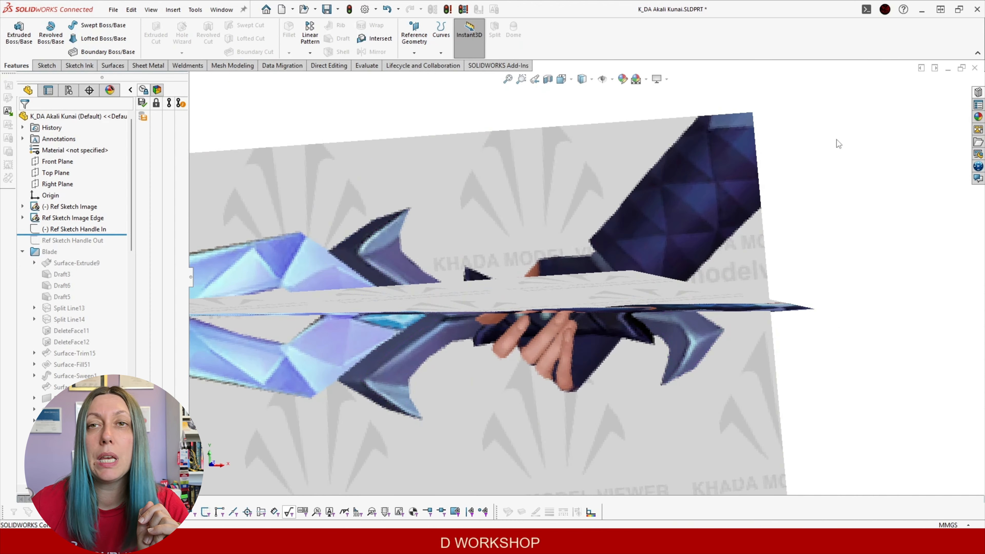
Roll forward to Ref Sketch Handle Out, edit it to check the grip outline, then exit
{"action": "left_click_drag", "start_coordinate": [117, 234], "coordinate": [116, 245]}
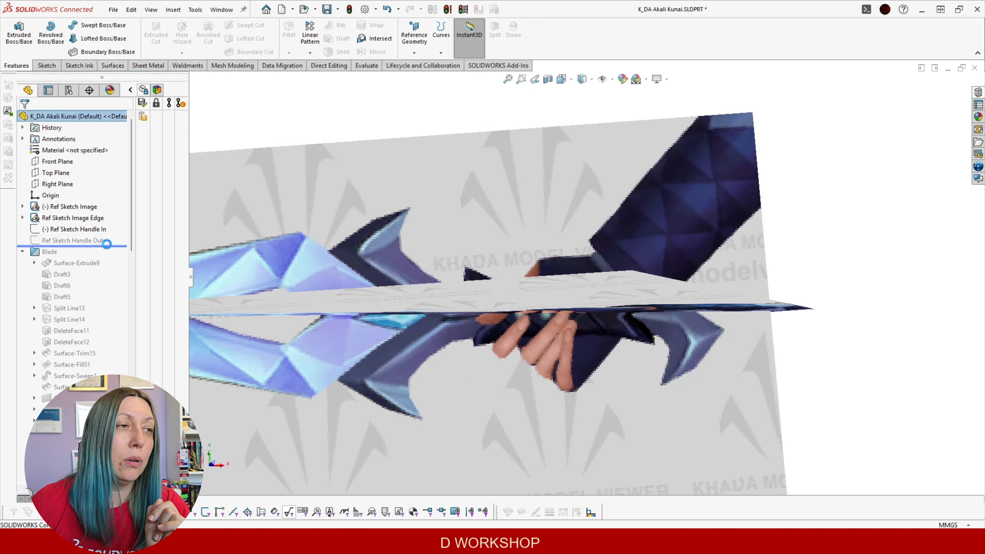
{"action": "left_click", "coordinate": [96, 239]}
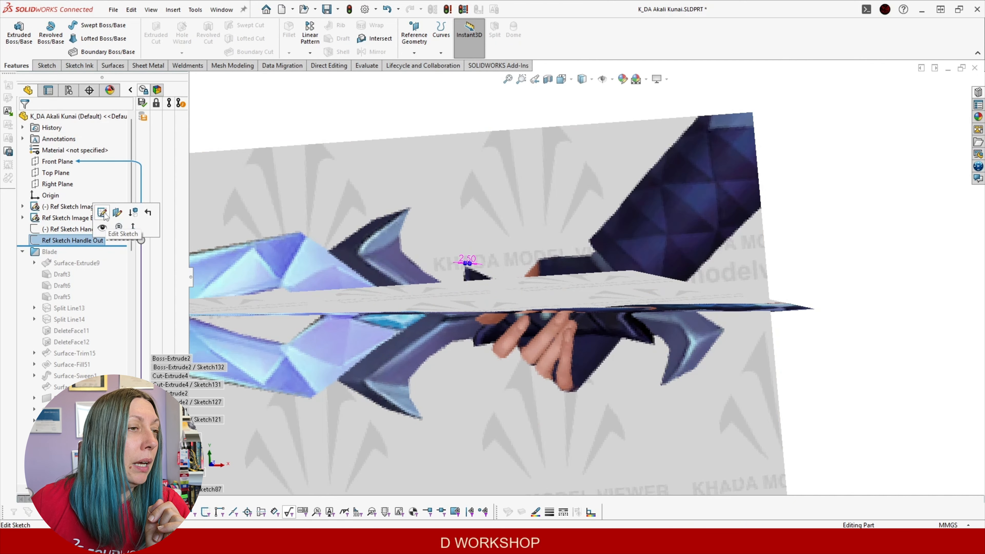
{"action": "left_click", "coordinate": [102, 212]}
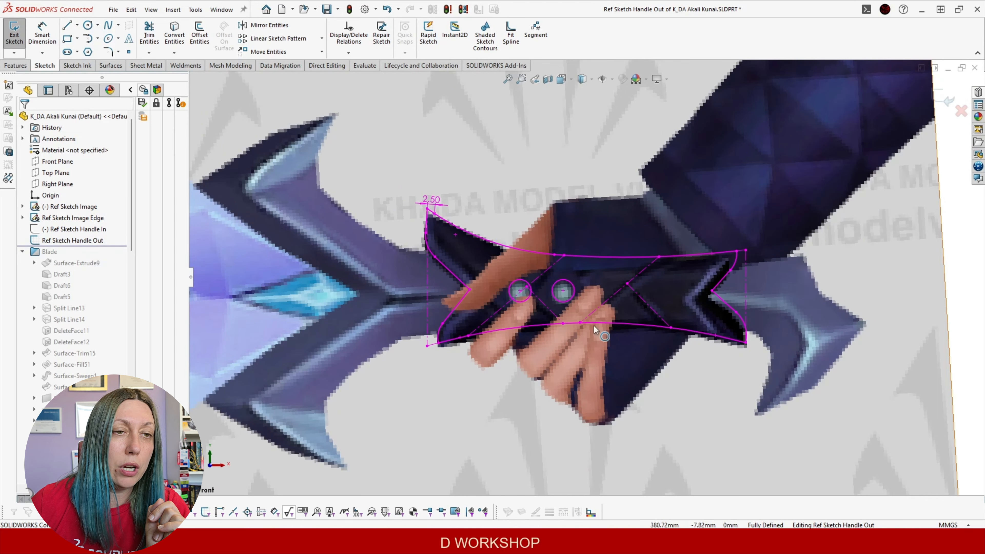
{"action": "scroll", "coordinate": [548, 277], "scroll_direction": "up", "scroll_amount": 1}
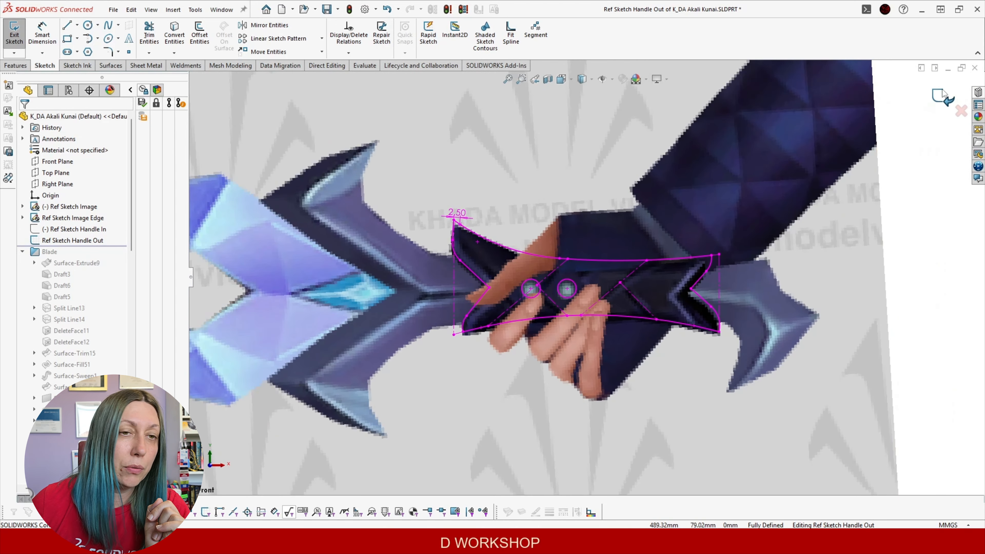
{"action": "left_click", "coordinate": [943, 97]}
{"action": "scroll", "coordinate": [560, 244], "scroll_direction": "up", "scroll_amount": 3}
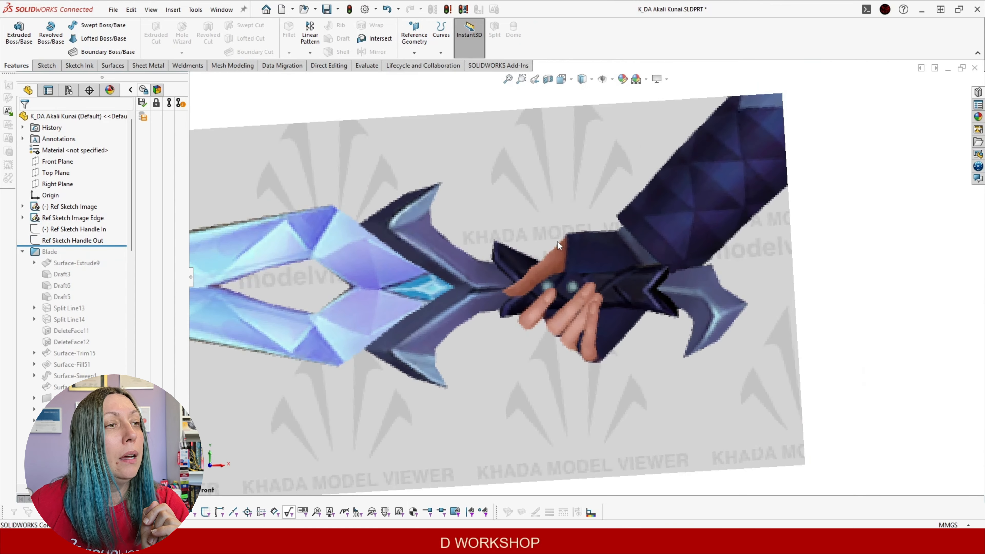
Hide Ref Sketch Image and Ref Sketch Image Edge, then roll forward past Surface-Extrude9
{"action": "scroll", "coordinate": [558, 249], "scroll_direction": "down", "scroll_amount": 2}
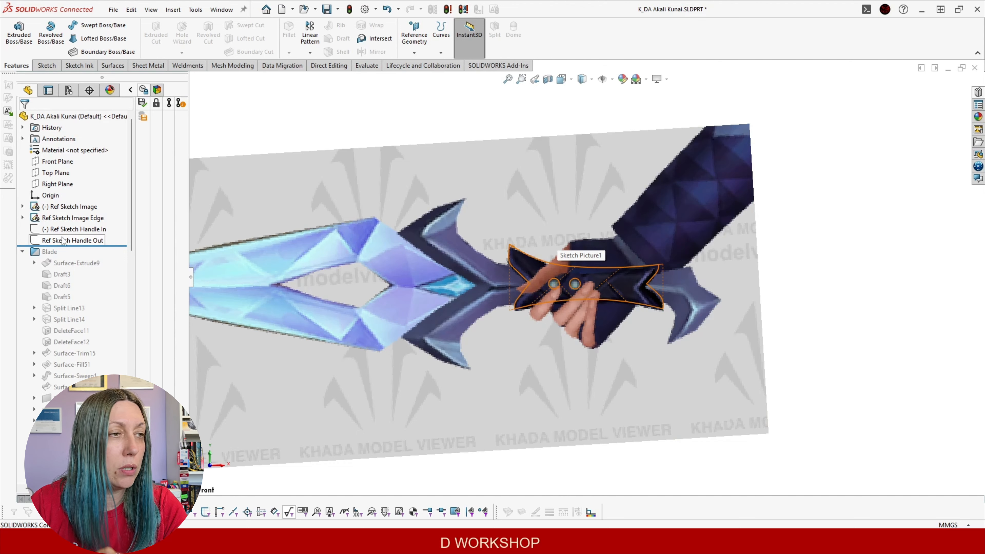
{"action": "left_click", "coordinate": [65, 211]}
{"action": "left_click", "coordinate": [72, 192]}
{"action": "left_click", "coordinate": [74, 218]}
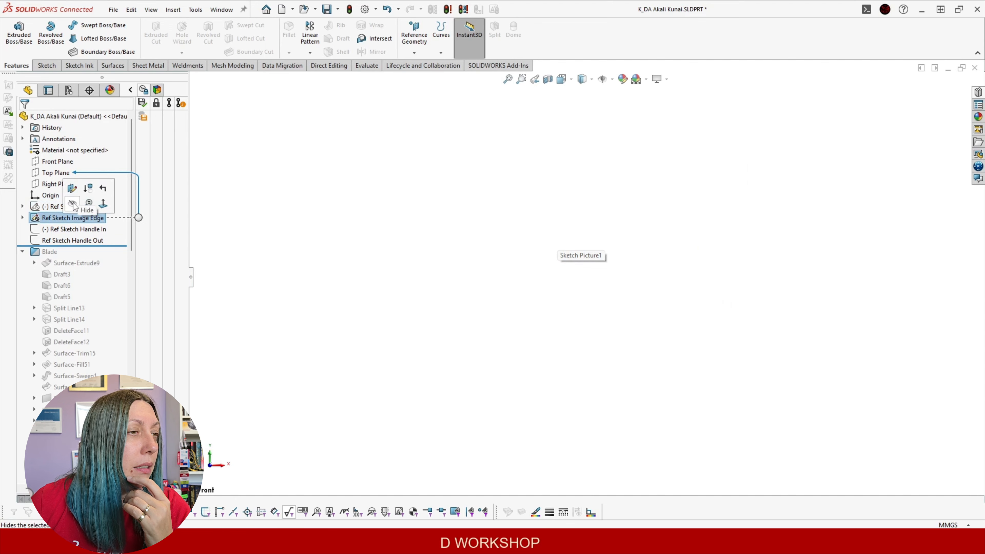
{"action": "left_click", "coordinate": [72, 204]}
{"action": "left_click_drag", "start_coordinate": [93, 244], "coordinate": [91, 269]}
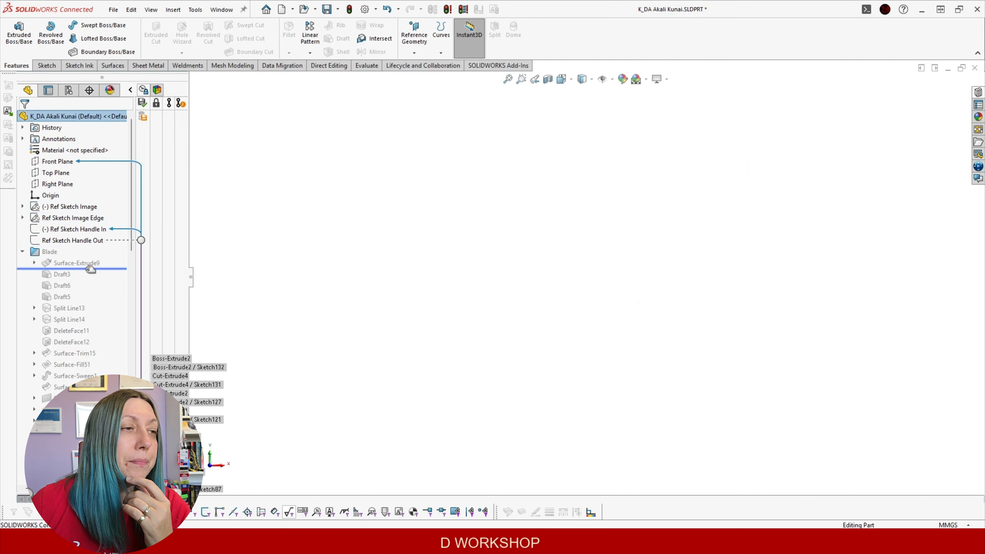
Show the front Ref Sketch Image again
{"action": "middle_click_drag", "start_coordinate": [589, 328], "coordinate": [451, 278]}
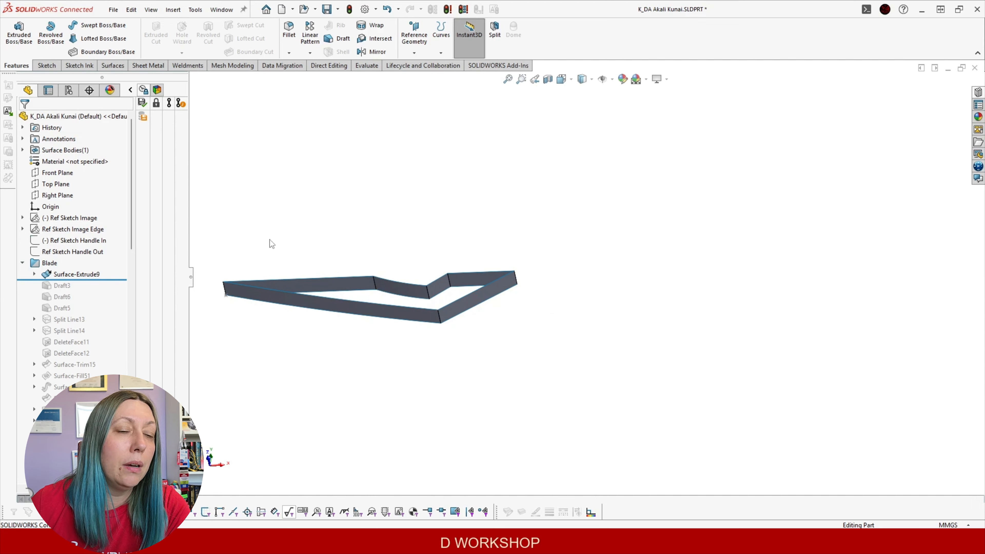
{"action": "left_click", "coordinate": [64, 217]}
{"action": "left_click", "coordinate": [75, 201]}
Orbit around the extruded blade surface to check its side walls against the front picture
{"action": "mouse_move", "coordinate": [570, 253]}
{"action": "middle_mouse_down"}
{"action": "mouse_move", "coordinate": [574, 240]}
{"action": "mouse_move", "coordinate": [492, 309]}
{"action": "middle_mouse_up"}
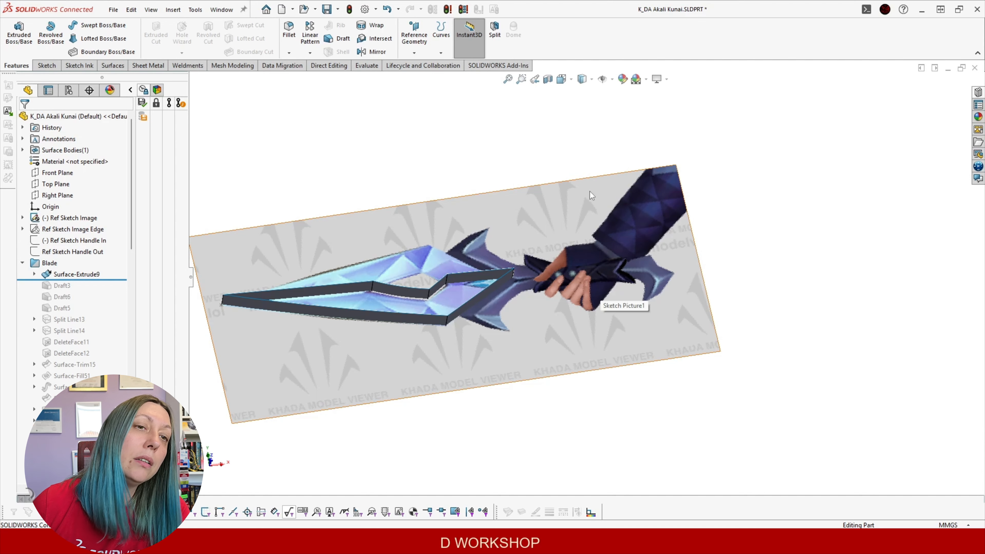
{"action": "middle_click_drag", "start_coordinate": [205, 269], "coordinate": [338, 334]}
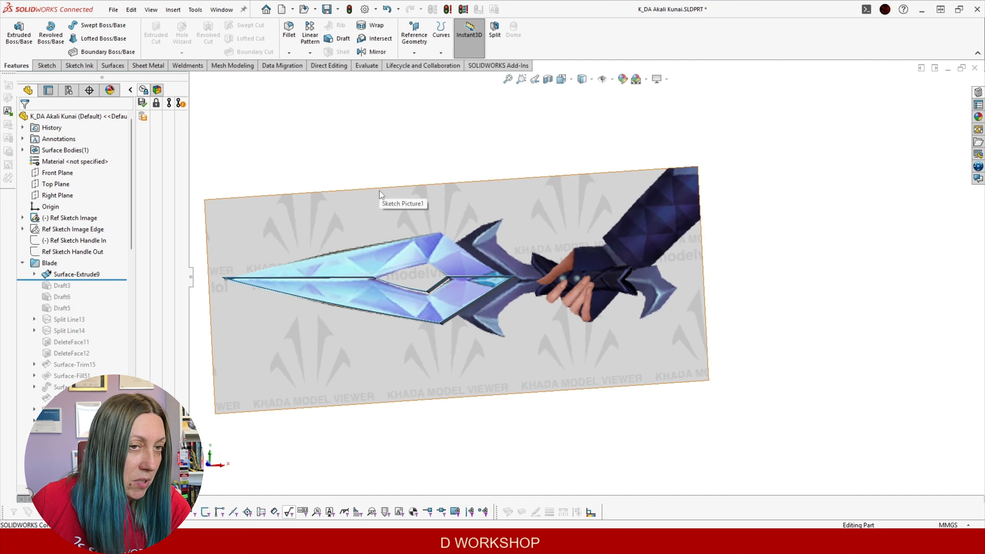
{"action": "middle_click_drag", "start_coordinate": [338, 344], "coordinate": [527, 310]}
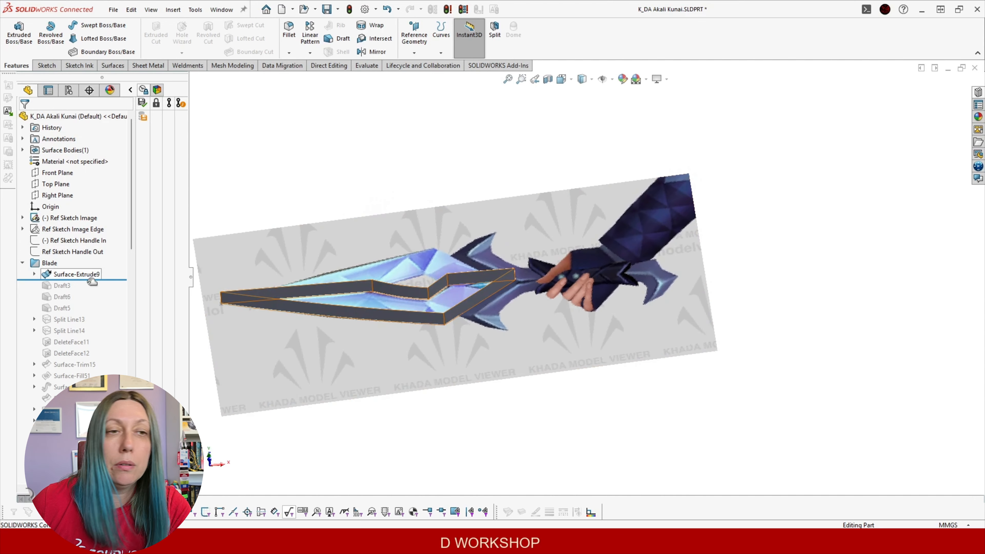
{"action": "mouse_move", "coordinate": [510, 311]}
{"action": "middle_mouse_down"}
{"action": "mouse_move", "coordinate": [532, 276]}
{"action": "mouse_move", "coordinate": [513, 306]}
{"action": "middle_mouse_up"}
{"action": "middle_click_drag", "start_coordinate": [444, 297], "coordinate": [328, 365]}
{"action": "middle_click_drag", "start_coordinate": [450, 274], "coordinate": [419, 206]}
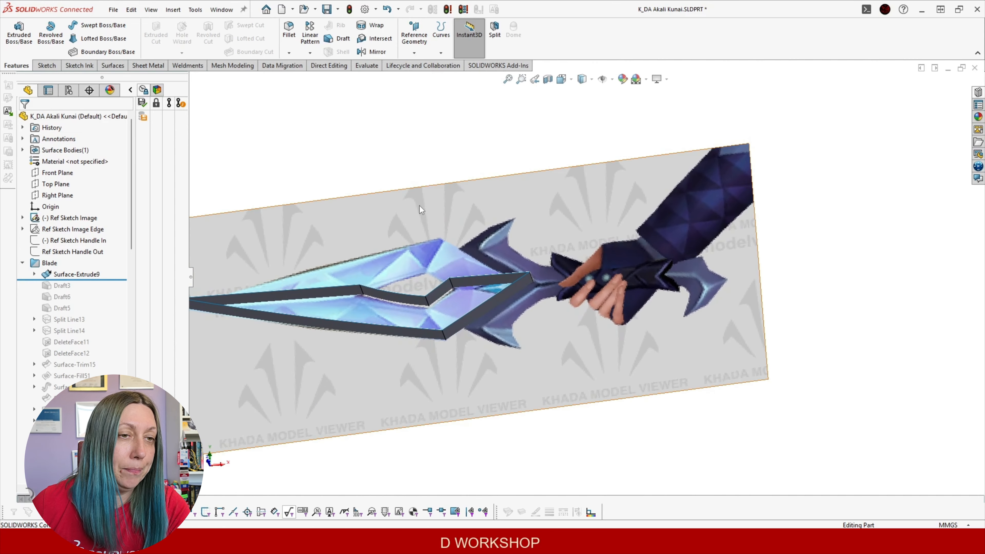
{"action": "mouse_move", "coordinate": [337, 316]}
{"action": "middle_mouse_down"}
{"action": "mouse_move", "coordinate": [387, 303]}
{"action": "mouse_move", "coordinate": [345, 308]}
{"action": "mouse_move", "coordinate": [334, 346]}
{"action": "middle_mouse_up"}
{"action": "left_click", "coordinate": [335, 307]}
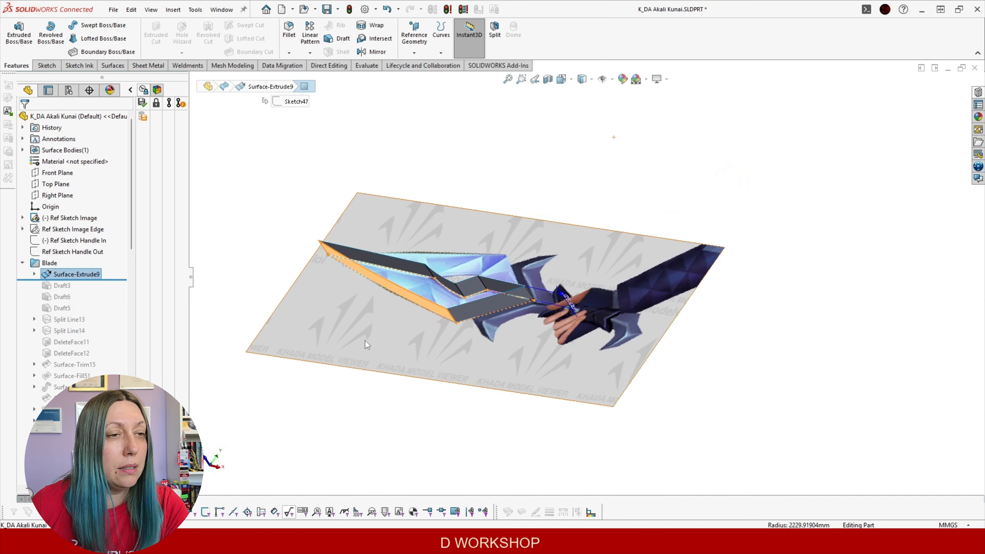
{"action": "middle_click_drag", "start_coordinate": [533, 222], "coordinate": [532, 353]}
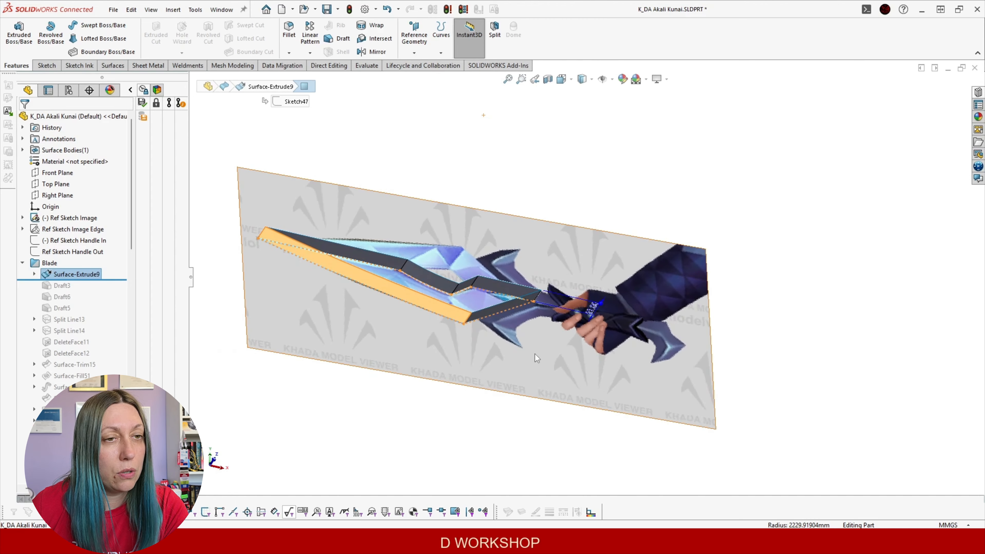
{"action": "middle_click_drag", "start_coordinate": [497, 308], "coordinate": [428, 250]}
{"action": "left_click", "coordinate": [434, 172]}
Roll the blade forward to include Draft3
{"action": "scroll", "coordinate": [468, 203], "scroll_direction": "down", "scroll_amount": 1}
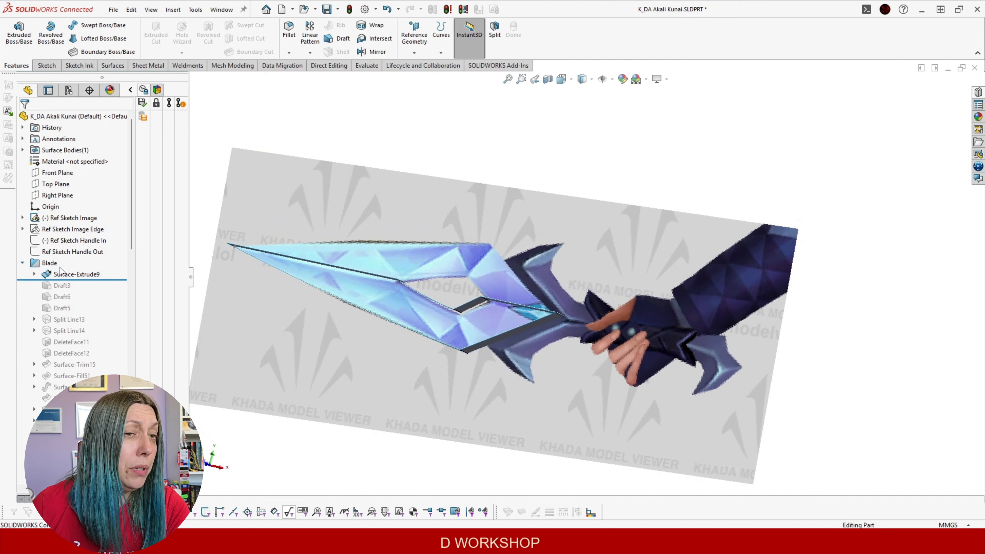
{"action": "left_click_drag", "start_coordinate": [111, 279], "coordinate": [111, 290]}
{"action": "middle_click_drag", "start_coordinate": [464, 289], "coordinate": [442, 237]}
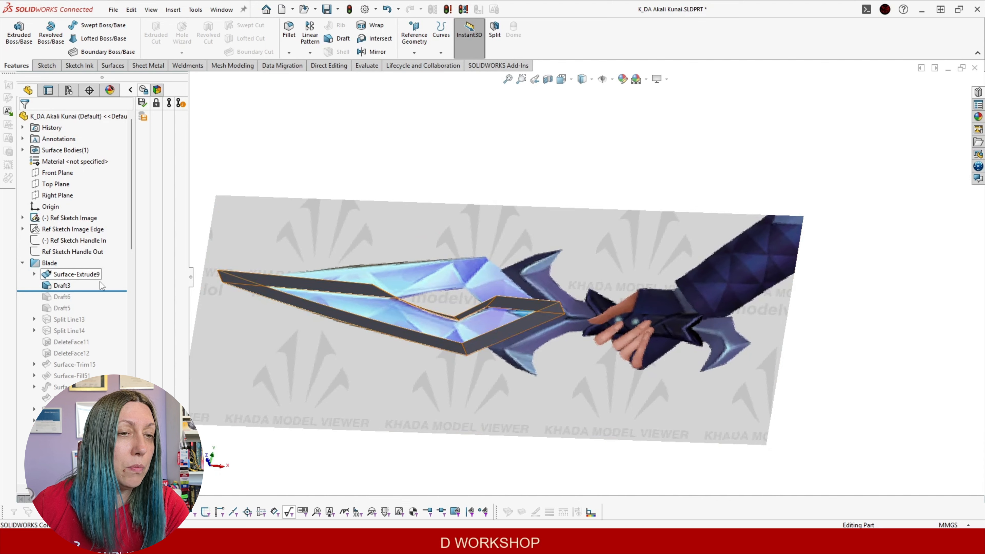
Roll forward to Draft6 and review its 45° draft settings
{"action": "left_click_drag", "start_coordinate": [106, 290], "coordinate": [106, 302]}
{"action": "middle_click_drag", "start_coordinate": [485, 307], "coordinate": [512, 325]}
{"action": "left_click", "coordinate": [511, 325]}
{"action": "middle_click_drag", "start_coordinate": [351, 327], "coordinate": [416, 334]}
{"action": "right_click", "coordinate": [57, 297]}
{"action": "left_click", "coordinate": [66, 265]}
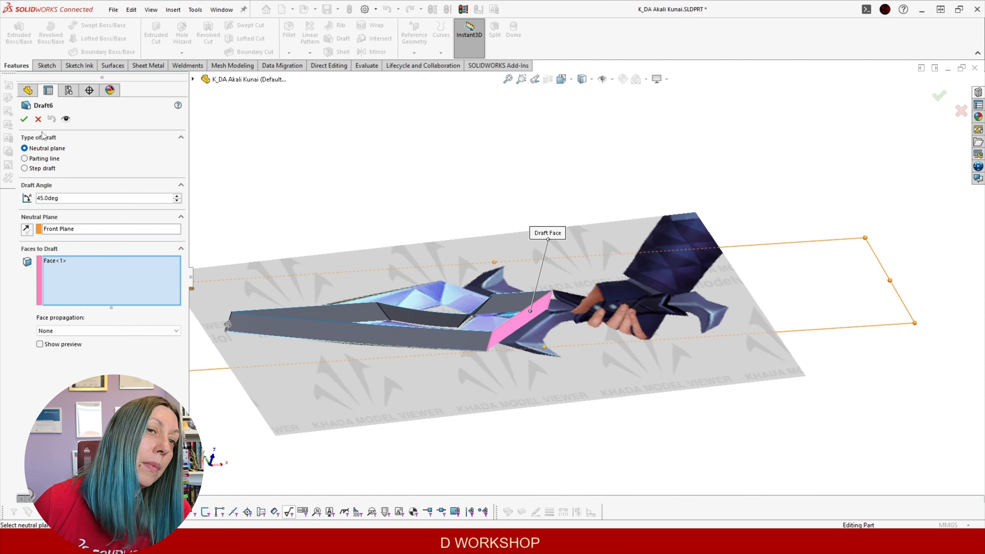
{"action": "left_click", "coordinate": [24, 119]}
{"action": "middle_click_drag", "start_coordinate": [468, 224], "coordinate": [413, 196]}
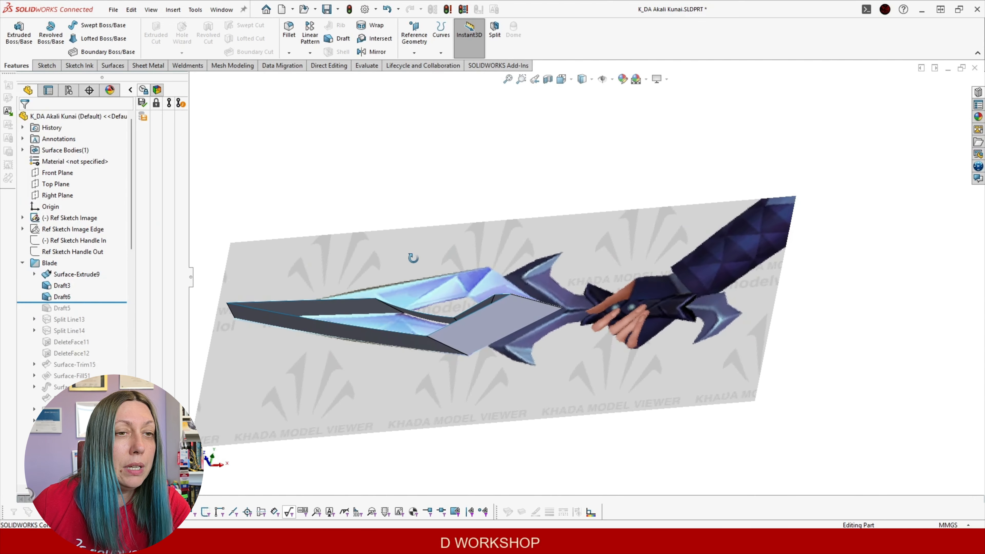
Roll forward to Draft5 and review its 70° draft settings
{"action": "left_click_drag", "start_coordinate": [78, 302], "coordinate": [78, 313]}
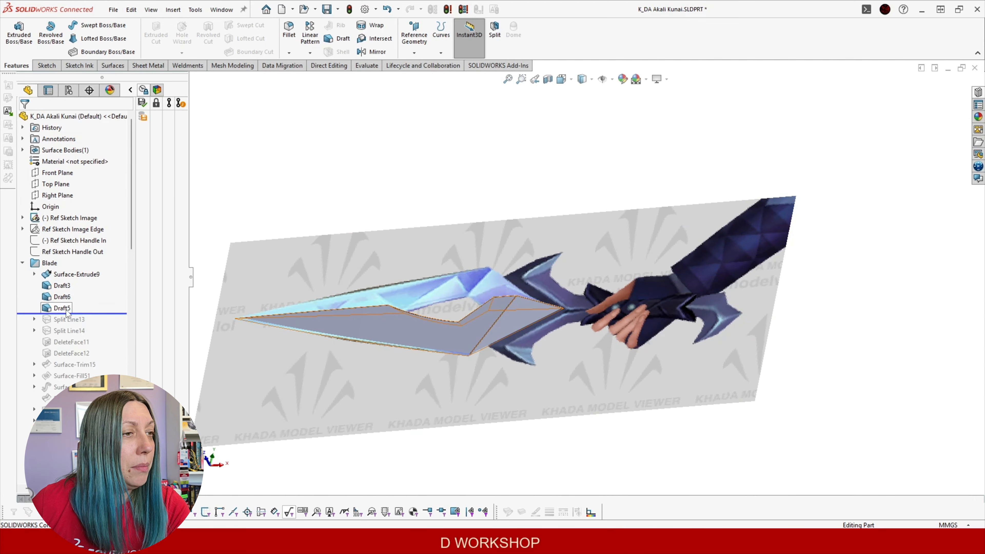
{"action": "left_click", "coordinate": [68, 308]}
{"action": "left_click", "coordinate": [78, 279]}
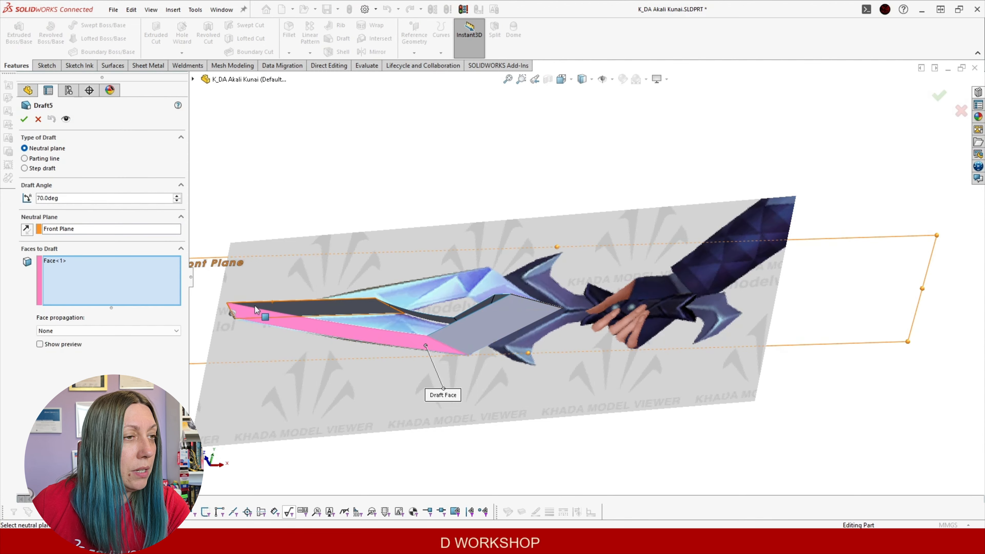
{"action": "left_click", "coordinate": [24, 119]}
{"action": "middle_click_drag", "start_coordinate": [382, 202], "coordinate": [397, 105]}
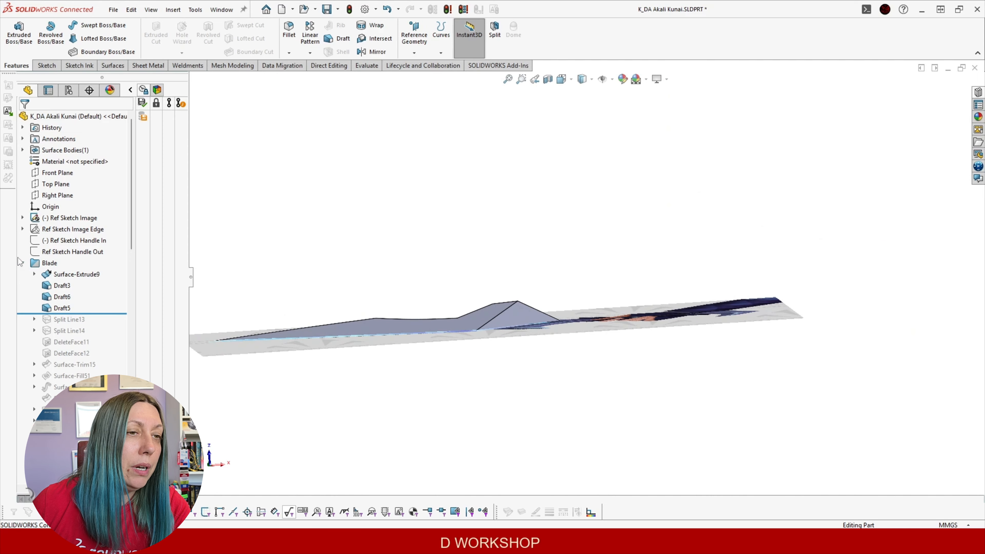
Show the edge-view picture and surface bodies, and orbit to compare the kunai with both pictures
{"action": "left_click", "coordinate": [54, 230]}
{"action": "left_click", "coordinate": [66, 214]}
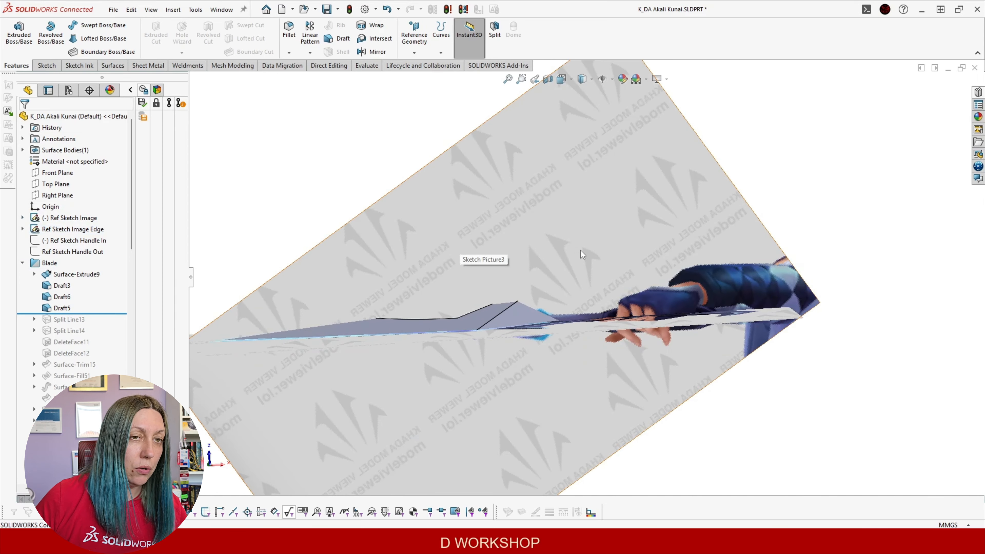
{"action": "scroll", "coordinate": [580, 250], "scroll_direction": "up", "scroll_amount": 2}
{"action": "scroll", "coordinate": [555, 271], "scroll_direction": "down", "scroll_amount": 2}
{"action": "middle_click_drag", "start_coordinate": [534, 307], "coordinate": [524, 342]}
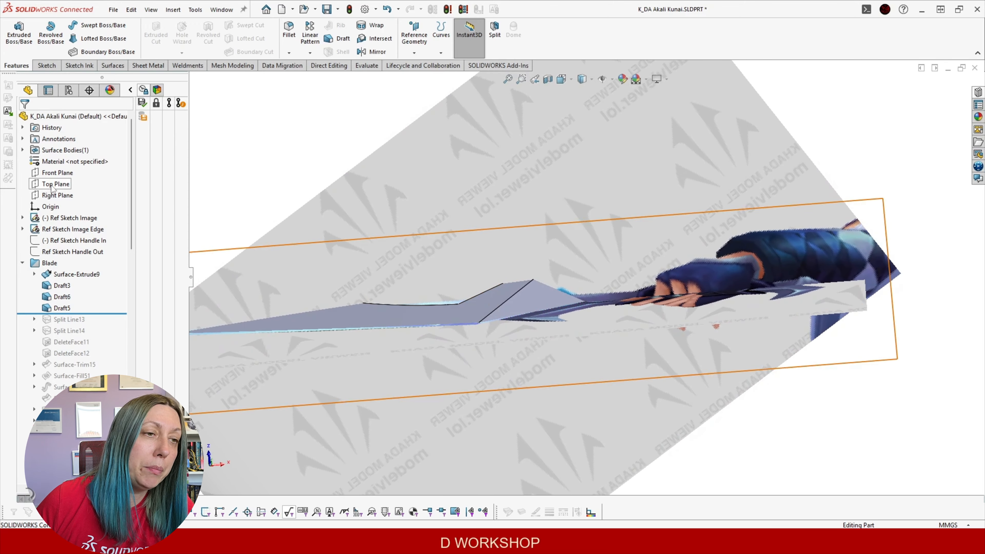
{"action": "left_click", "coordinate": [22, 149]}
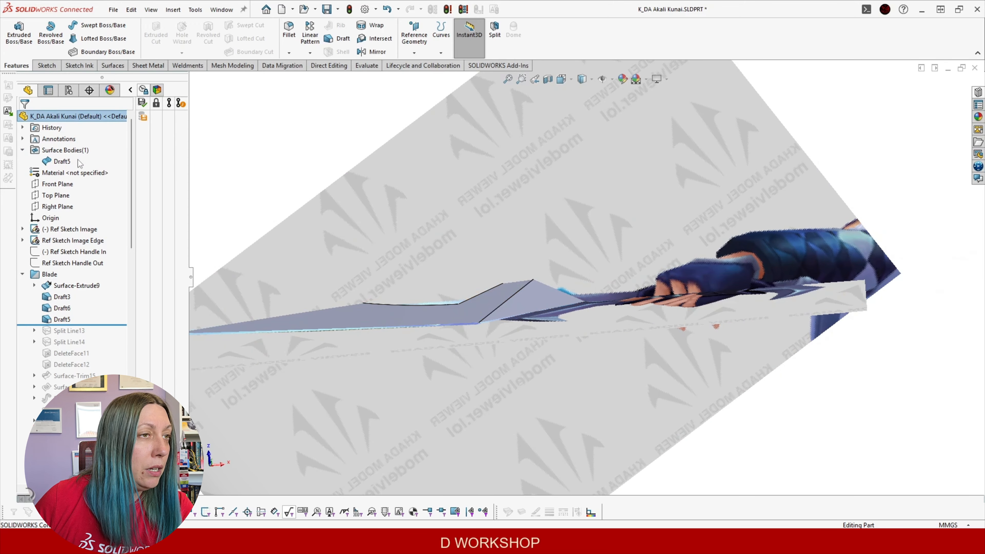
{"action": "mouse_move", "coordinate": [276, 146]}
{"action": "middle_mouse_down"}
{"action": "mouse_move", "coordinate": [295, 183]}
{"action": "mouse_move", "coordinate": [287, 159]}
{"action": "middle_mouse_up"}
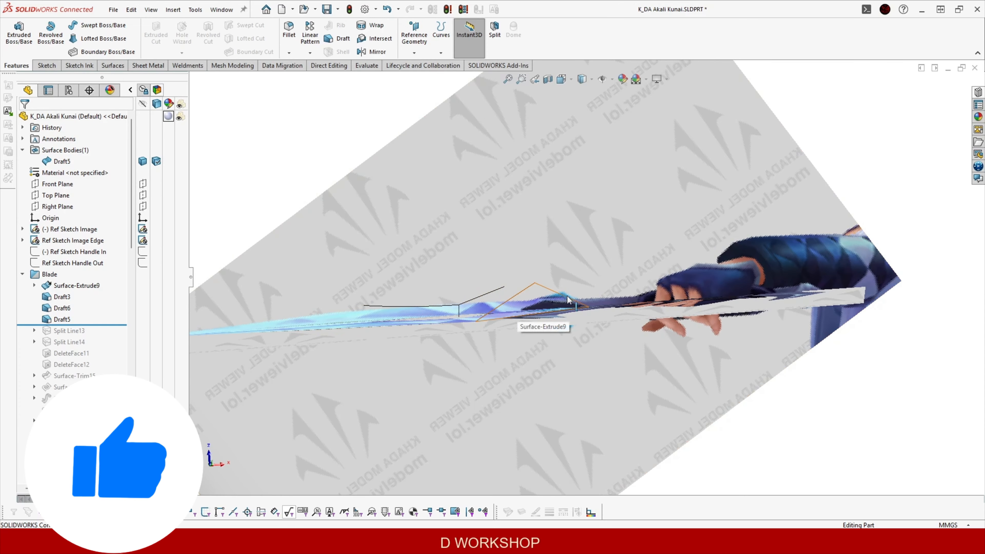
{"action": "middle_click_drag", "start_coordinate": [467, 307], "coordinate": [458, 310]}
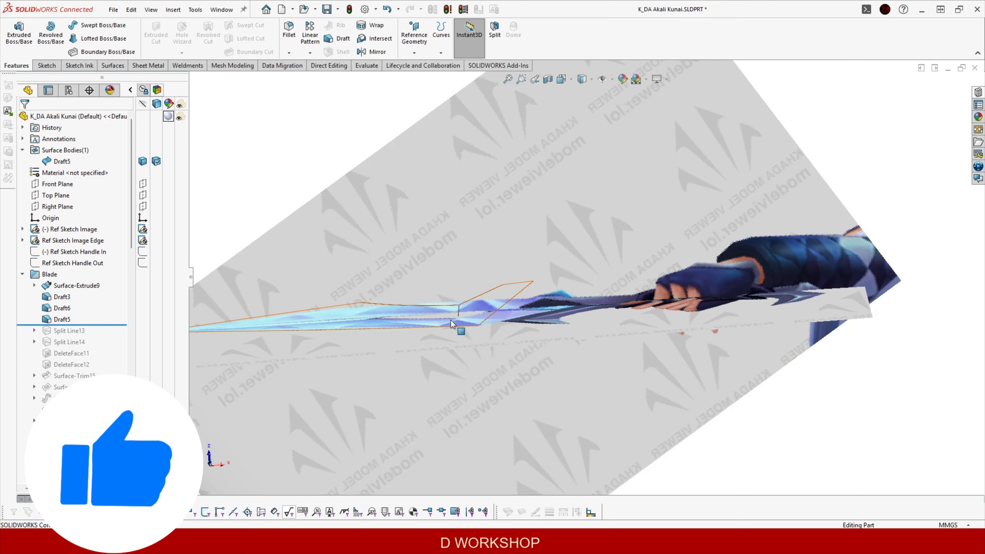
{"action": "scroll", "coordinate": [416, 277], "scroll_direction": "up", "scroll_amount": 2}
{"action": "middle_click_drag", "start_coordinate": [416, 276], "coordinate": [451, 267]}
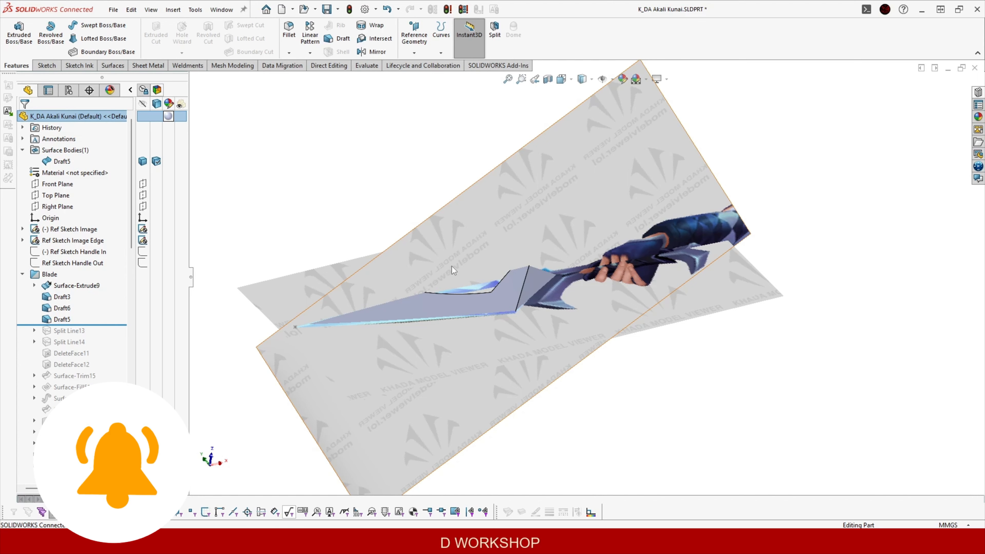
{"action": "middle_click_drag", "start_coordinate": [506, 303], "coordinate": [544, 342]}
{"action": "mouse_move", "coordinate": [420, 287]}
{"action": "middle_mouse_down"}
{"action": "mouse_move", "coordinate": [448, 339]}
{"action": "mouse_move", "coordinate": [416, 304]}
{"action": "middle_mouse_up"}
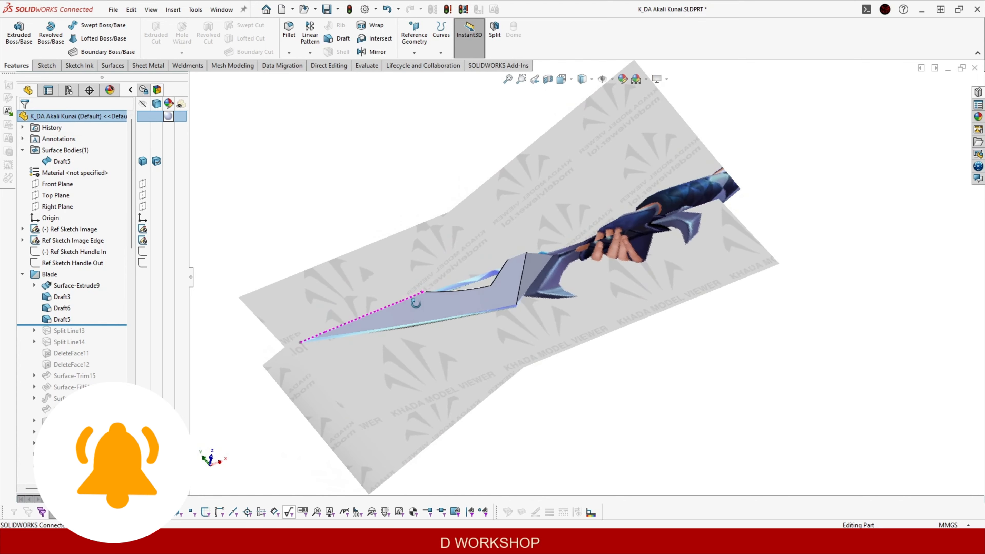
Hide the Ref Sketch Image Edge picture again
{"action": "left_click", "coordinate": [46, 242]}
{"action": "left_click", "coordinate": [82, 225]}
{"action": "mouse_move", "coordinate": [275, 203]}
{"action": "middle_mouse_down"}
{"action": "mouse_move", "coordinate": [273, 341]}
{"action": "mouse_move", "coordinate": [273, 333]}
{"action": "middle_mouse_up"}
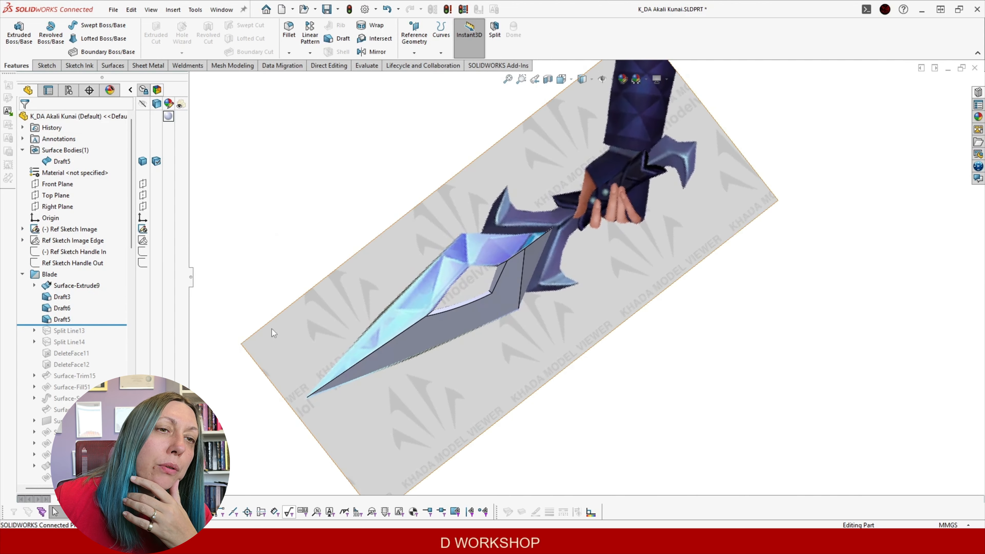
{"action": "middle_click_drag", "start_coordinate": [530, 241], "coordinate": [512, 265]}
Roll forward past Split Line13 and check its new edge on the bevelled face
{"action": "left_click_drag", "start_coordinate": [121, 324], "coordinate": [121, 335]}
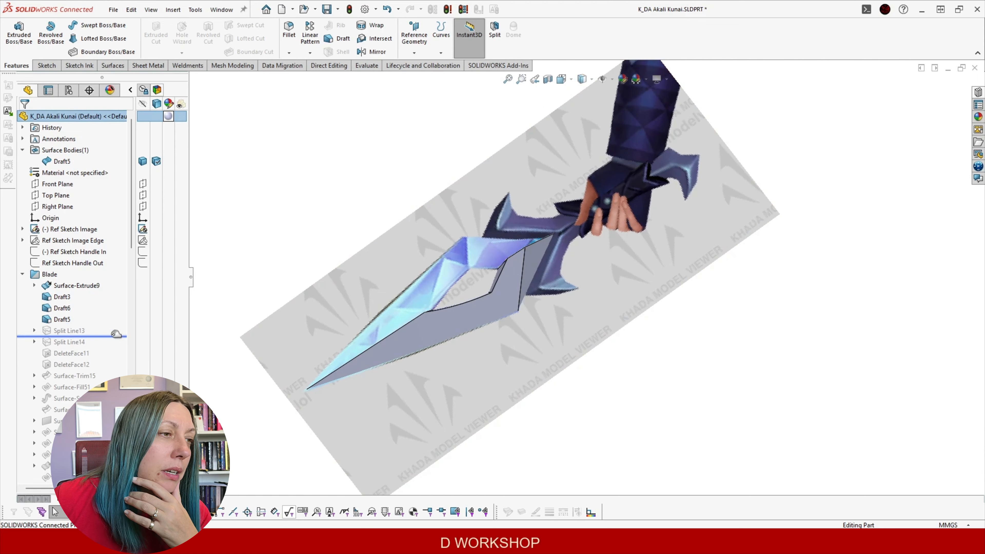
{"action": "middle_click_drag", "start_coordinate": [504, 324], "coordinate": [521, 273]}
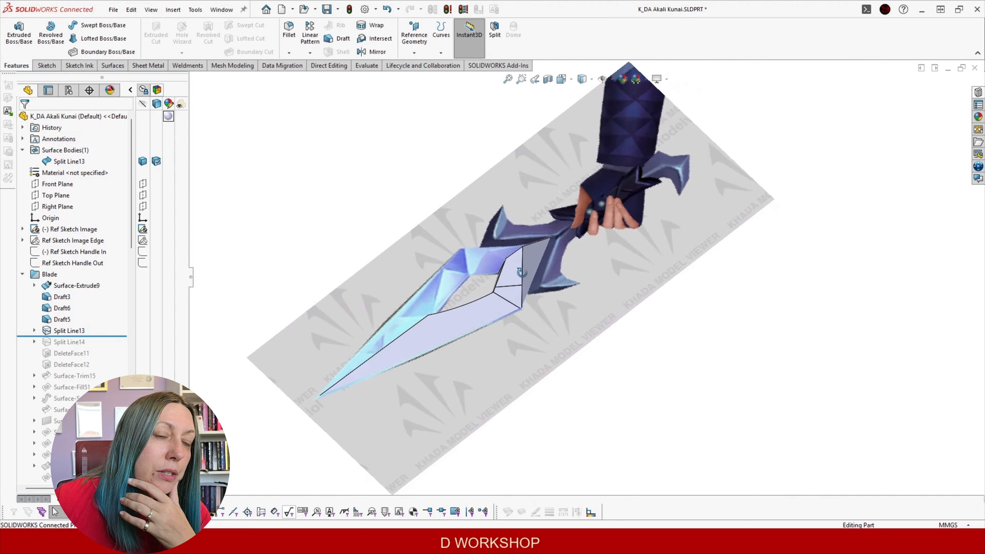
{"action": "left_click", "coordinate": [508, 287]}
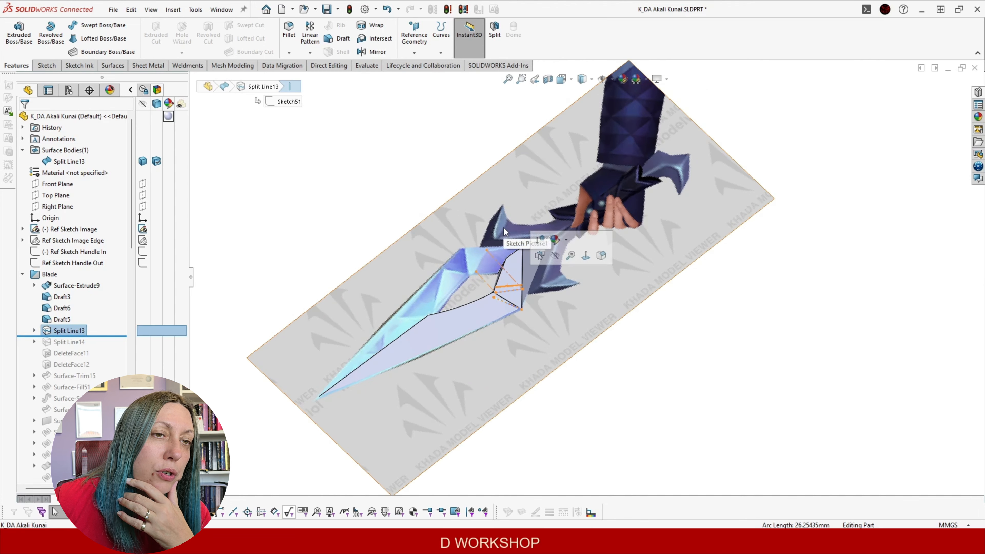
{"action": "left_click", "coordinate": [309, 240]}
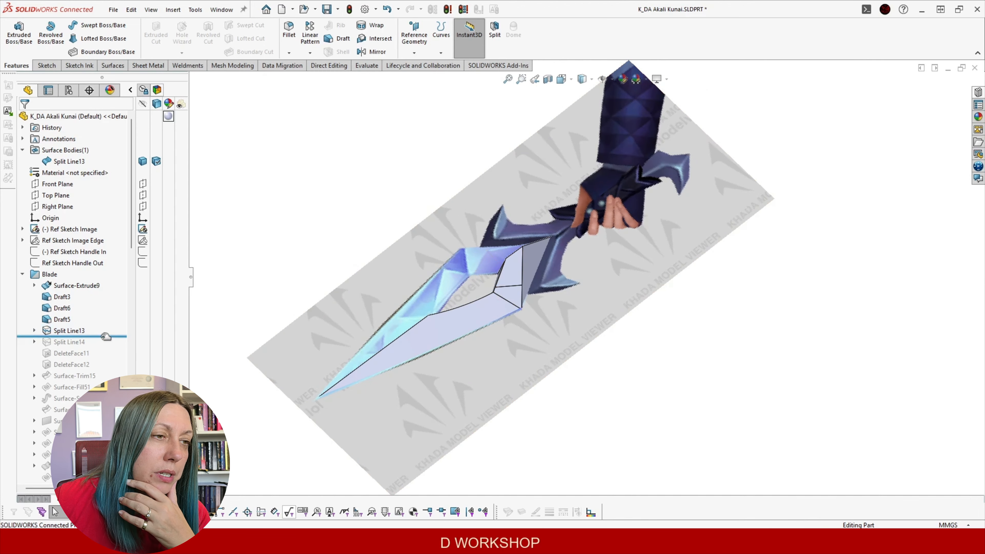
Roll forward through Split Line14, inspect it, then continue through DeleteFace11 and DeleteFace12
{"action": "left_click_drag", "start_coordinate": [105, 336], "coordinate": [104, 345]}
{"action": "middle_click_drag", "start_coordinate": [547, 252], "coordinate": [616, 338]}
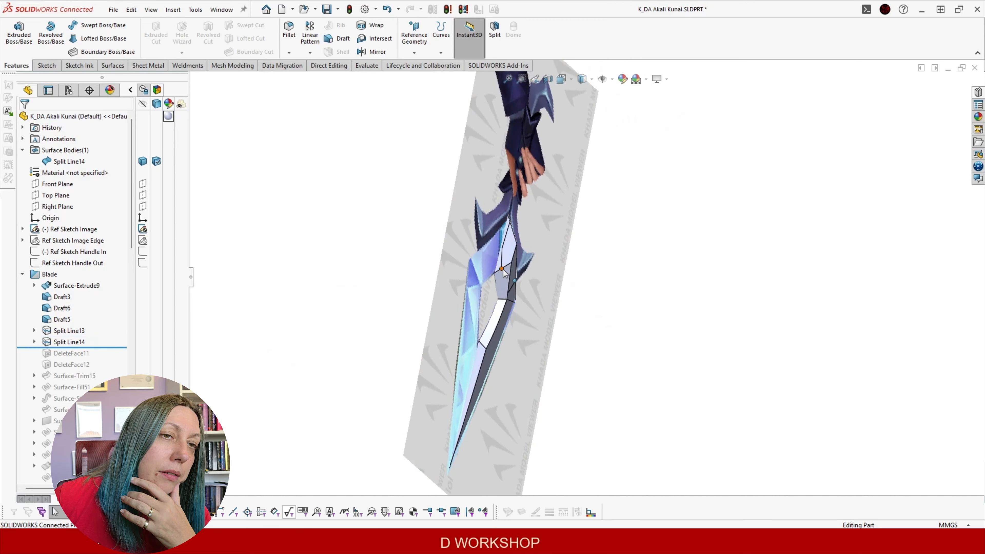
{"action": "middle_click_drag", "start_coordinate": [512, 282], "coordinate": [488, 213]}
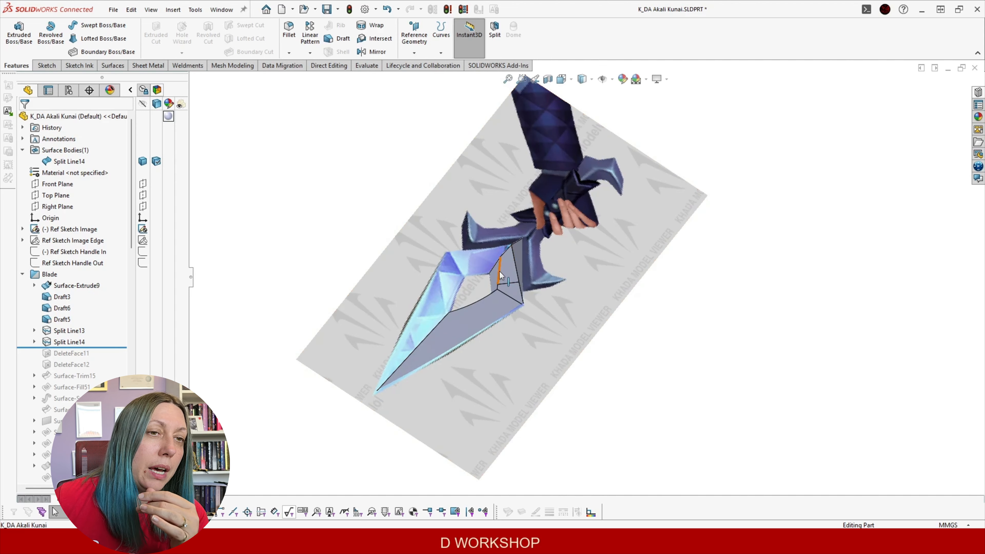
{"action": "middle_click_drag", "start_coordinate": [497, 303], "coordinate": [479, 298]}
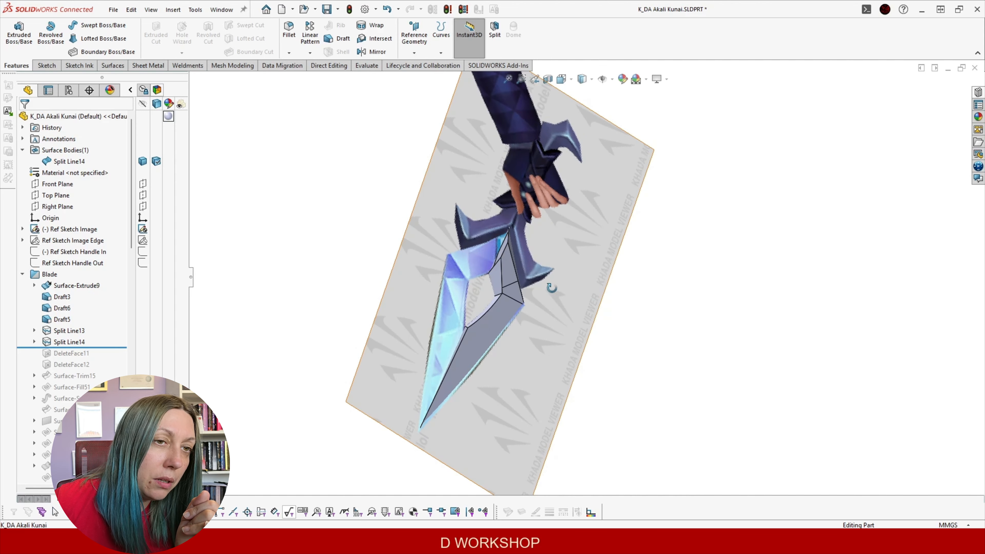
{"action": "middle_click_drag", "start_coordinate": [551, 288], "coordinate": [547, 274]}
{"action": "middle_click_drag", "start_coordinate": [486, 205], "coordinate": [533, 337]}
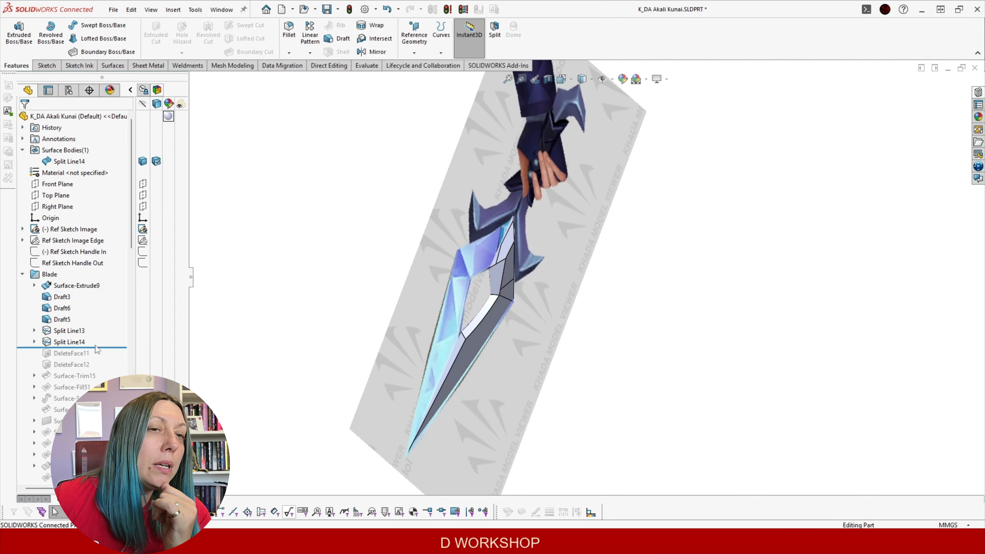
{"action": "left_click_drag", "start_coordinate": [104, 347], "coordinate": [103, 370]}
{"action": "middle_click_drag", "start_coordinate": [434, 217], "coordinate": [481, 333]}
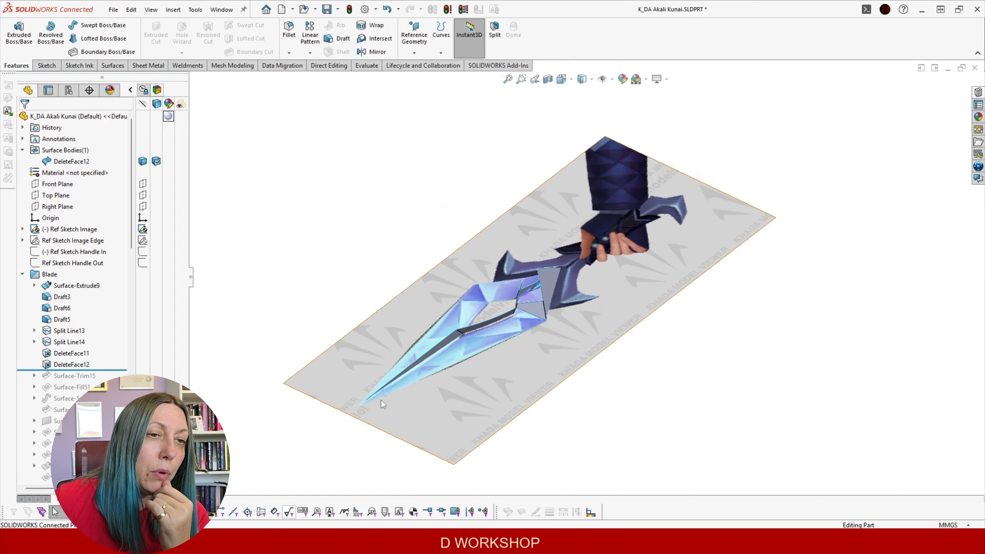
Roll forward past Surface-Trim15 so Surface-Fill51 patches the opening near the guard
{"action": "middle_click_drag", "start_coordinate": [442, 362], "coordinate": [412, 369]}
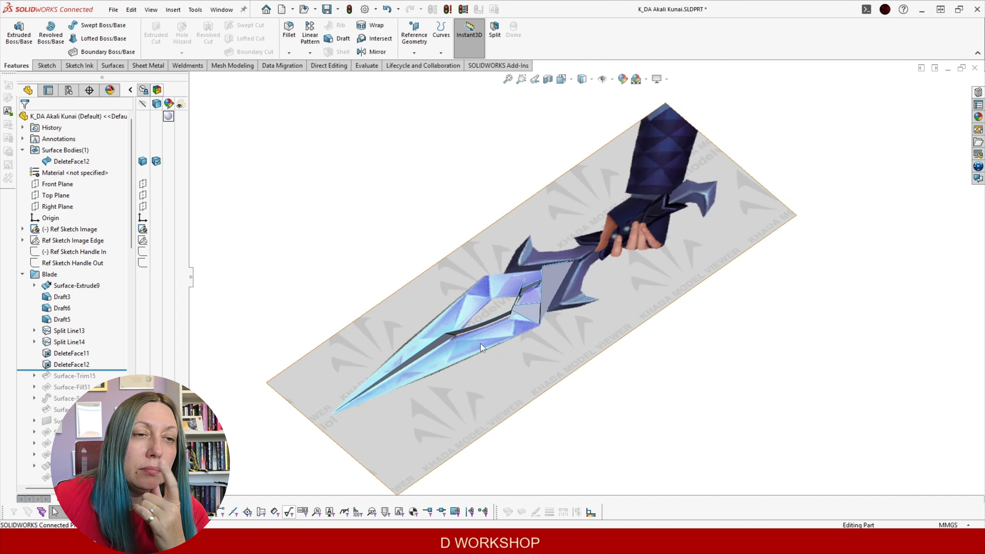
{"action": "middle_click_drag", "start_coordinate": [487, 345], "coordinate": [511, 280]}
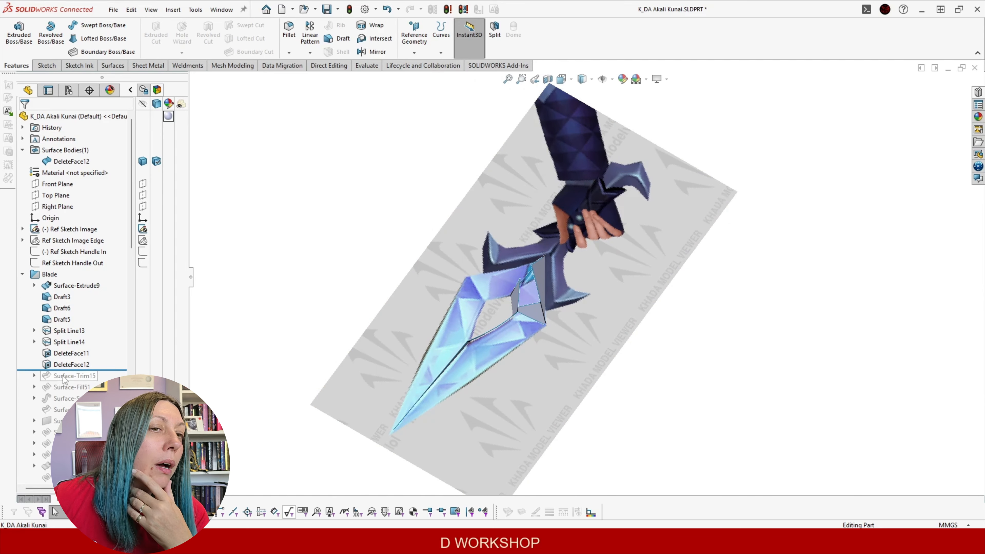
{"action": "left_click_drag", "start_coordinate": [115, 371], "coordinate": [114, 375]}
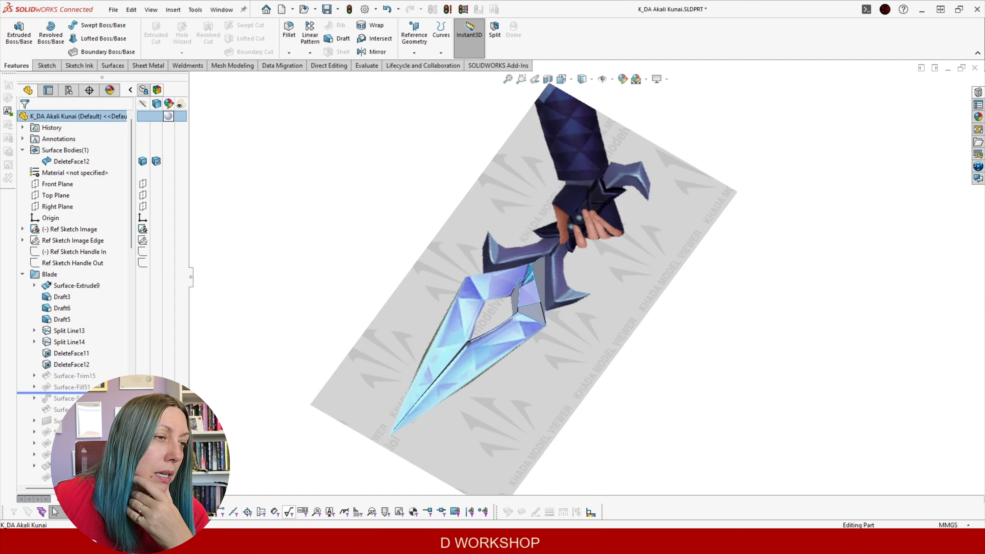
{"action": "middle_click_drag", "start_coordinate": [310, 382], "coordinate": [415, 426]}
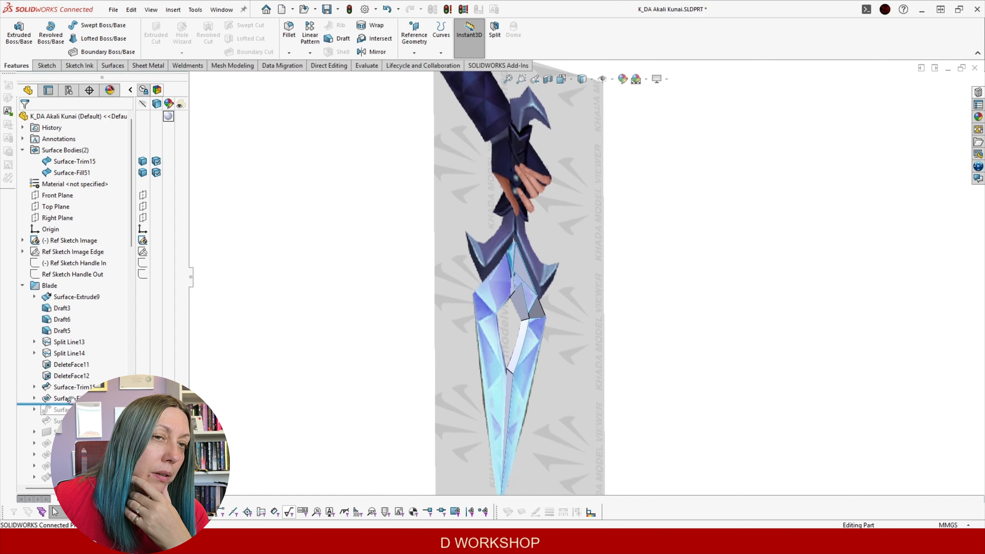
Edit 3DSketch47 under Surface-Fill51, view it from the front (Ctrl+1) and zoom, then exit
{"action": "left_click", "coordinate": [35, 398]}
{"action": "left_click", "coordinate": [62, 410]}
{"action": "left_click", "coordinate": [84, 380]}
{"action": "scroll", "coordinate": [614, 256], "scroll_direction": "down", "scroll_amount": 4}
{"action": "middle_click_drag", "start_coordinate": [484, 251], "coordinate": [369, 296]}
{"action": "key", "text": "ctrl+1"}
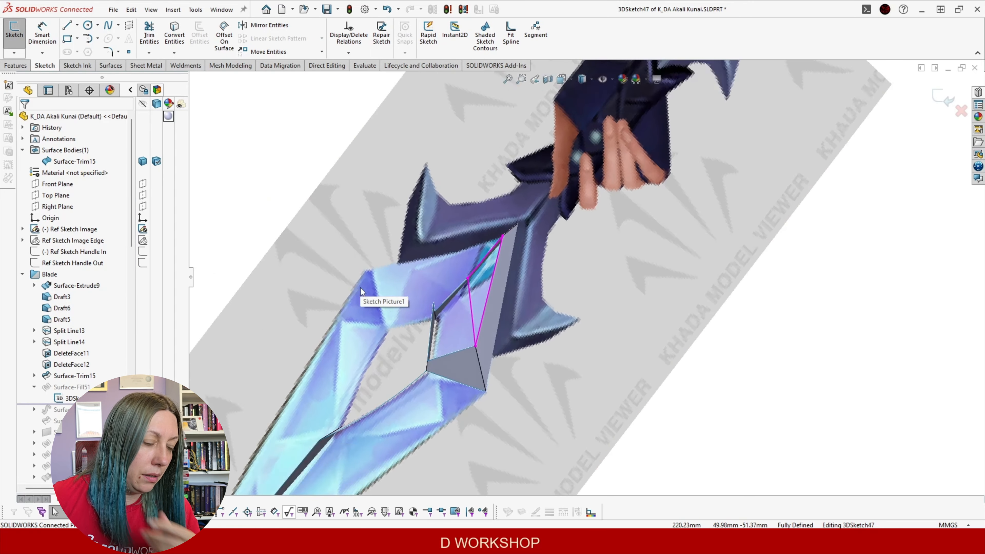
{"action": "scroll", "coordinate": [643, 274], "scroll_direction": "down", "scroll_amount": 6}
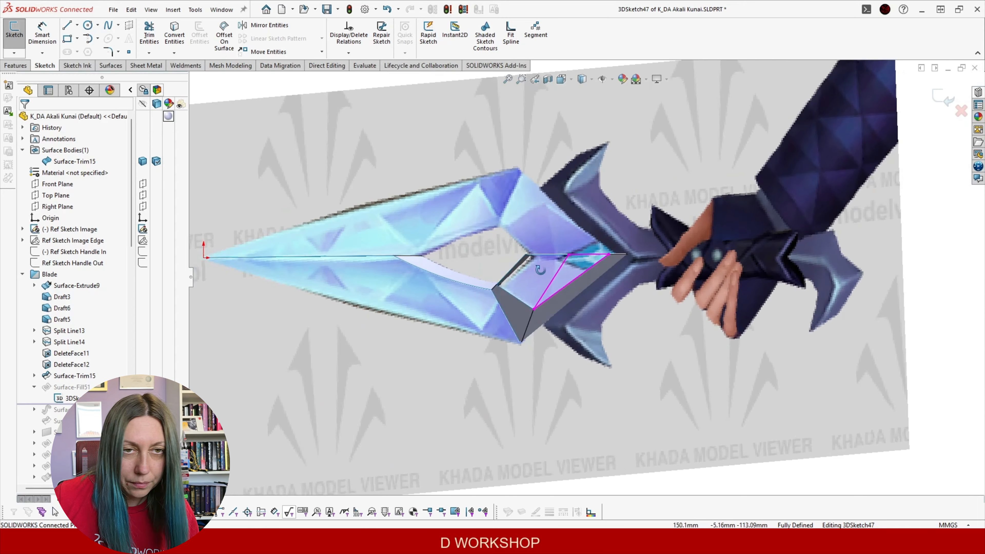
{"action": "scroll", "coordinate": [573, 268], "scroll_direction": "up", "scroll_amount": 4}
{"action": "scroll", "coordinate": [577, 268], "scroll_direction": "down", "scroll_amount": 5}
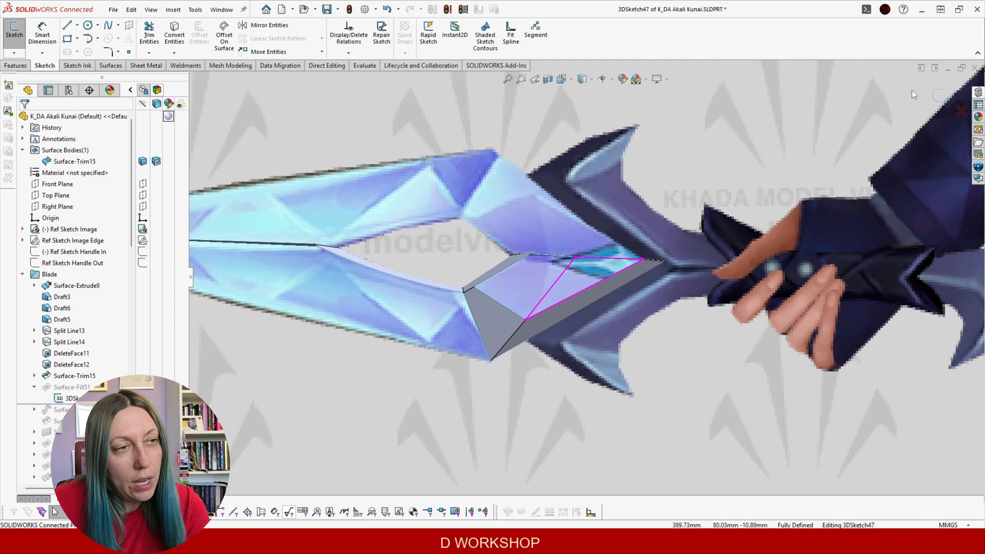
{"action": "left_click", "coordinate": [937, 96]}
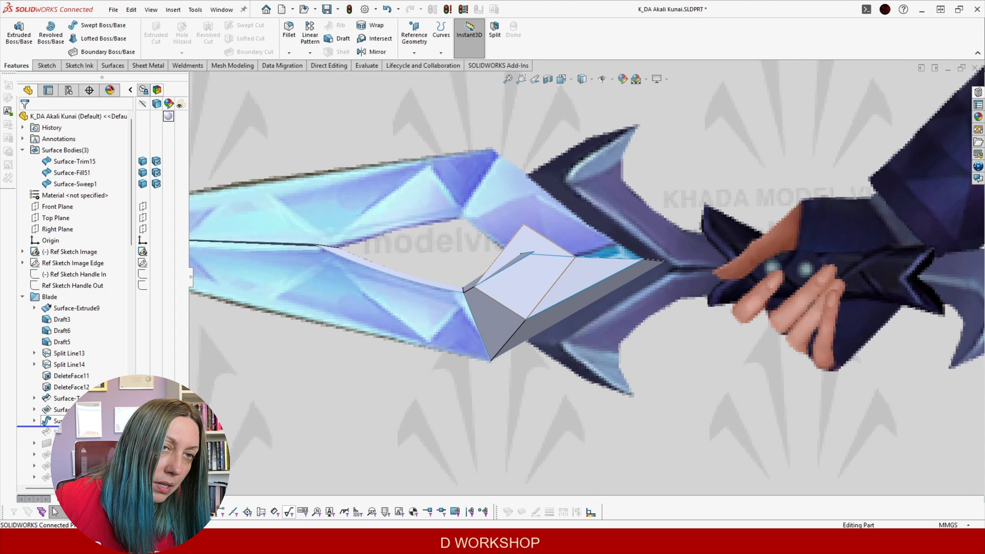
Roll forward past Surface-Trim28 and confirm its mutual trim selections unchanged
{"action": "left_click_drag", "start_coordinate": [38, 426], "coordinate": [39, 437]}
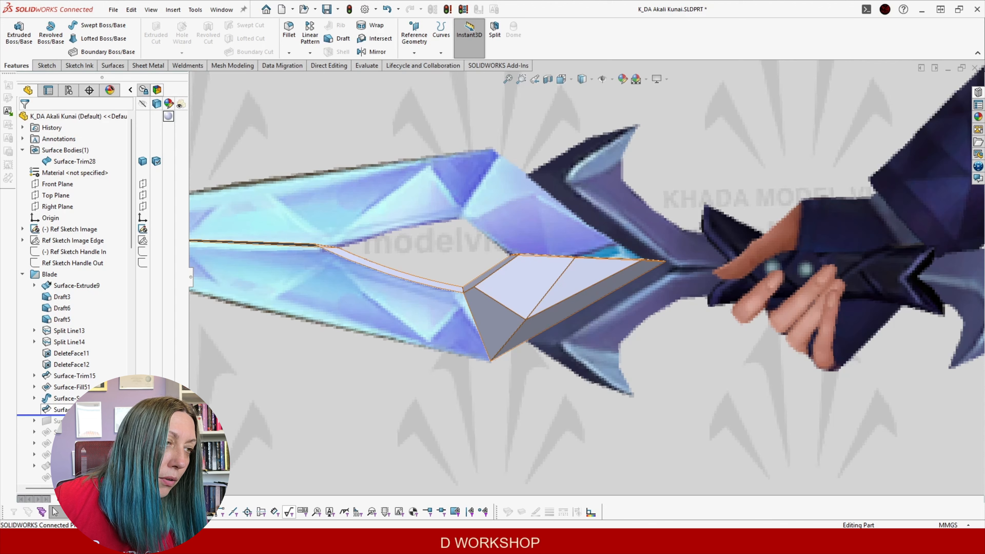
{"action": "left_click", "coordinate": [68, 410]}
{"action": "left_click", "coordinate": [90, 379]}
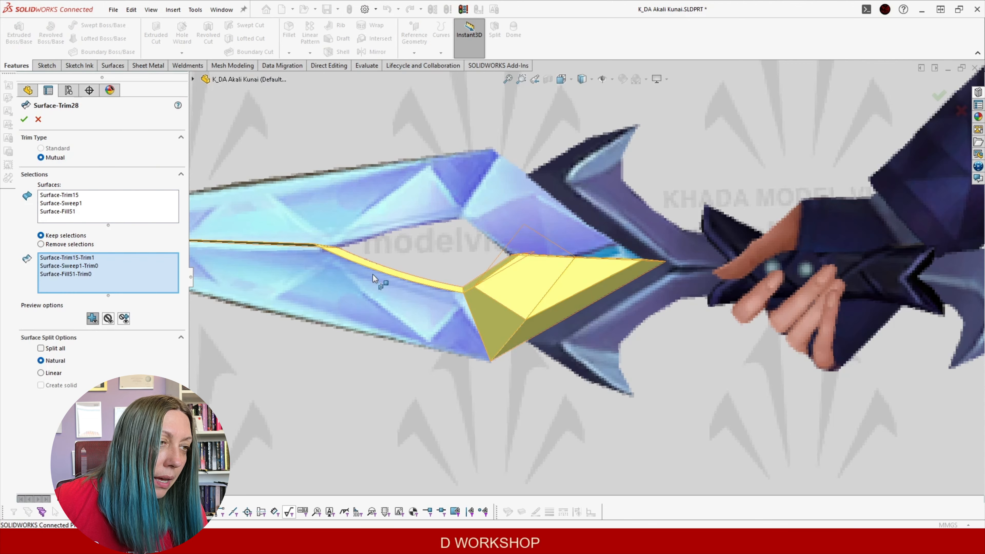
{"action": "middle_click_drag", "start_coordinate": [507, 276], "coordinate": [297, 341]}
{"action": "left_click", "coordinate": [24, 121]}
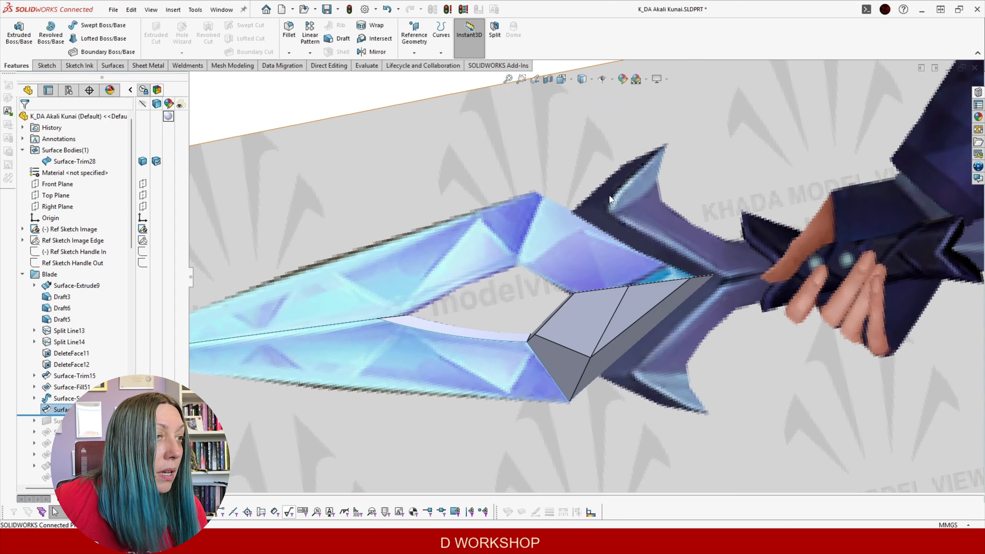
Orbit around the single trimmed surface body and hide Ref Sketch Image
{"action": "scroll", "coordinate": [610, 196], "scroll_direction": "down", "scroll_amount": 5}
{"action": "middle_click_drag", "start_coordinate": [515, 233], "coordinate": [555, 245]}
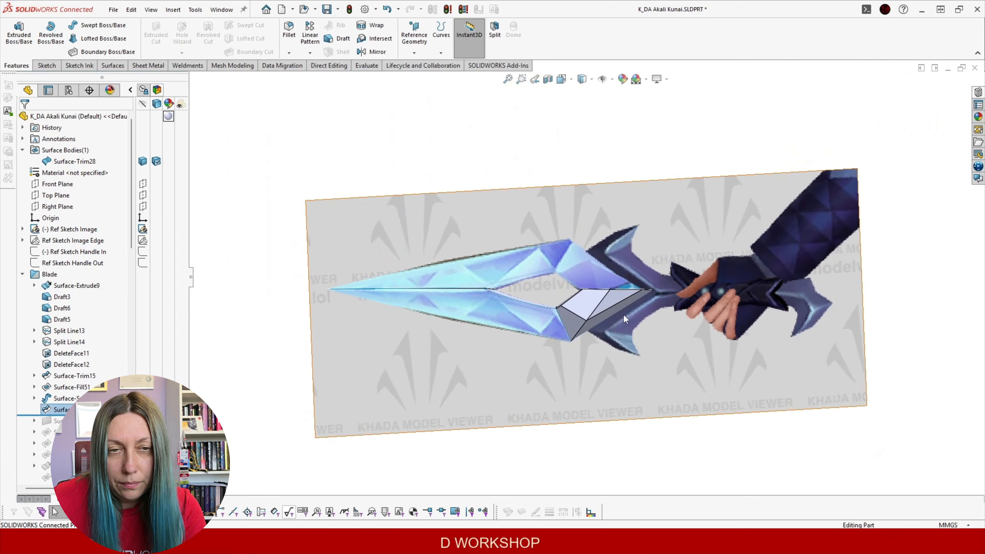
{"action": "scroll", "coordinate": [624, 314], "scroll_direction": "down", "scroll_amount": 3}
{"action": "middle_click_drag", "start_coordinate": [573, 311], "coordinate": [570, 317]}
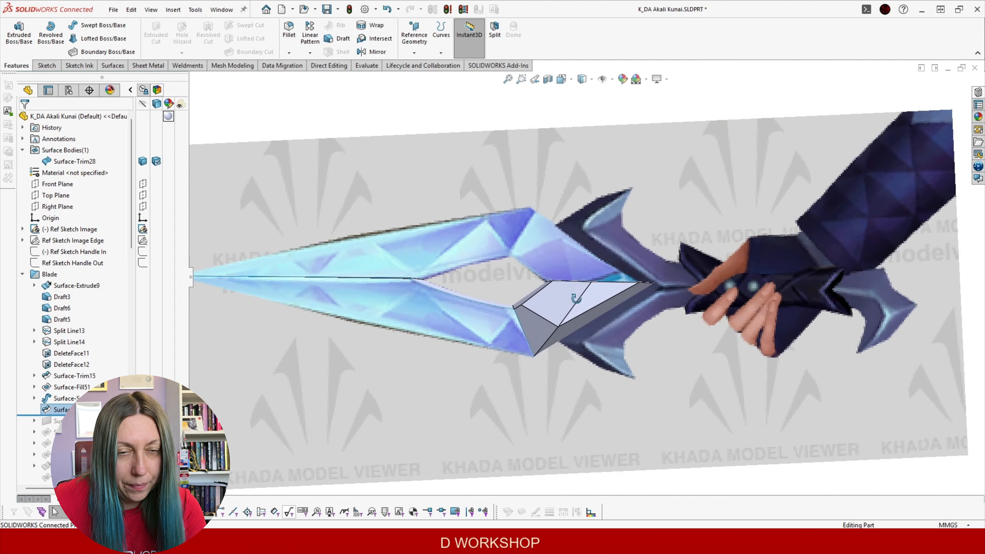
{"action": "middle_click_drag", "start_coordinate": [324, 335], "coordinate": [361, 198]}
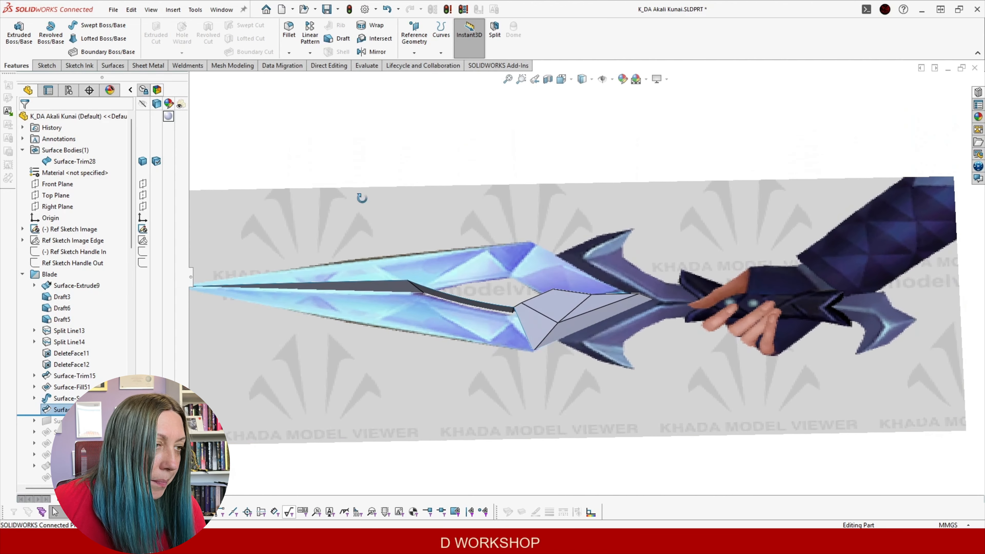
{"action": "left_click", "coordinate": [60, 233]}
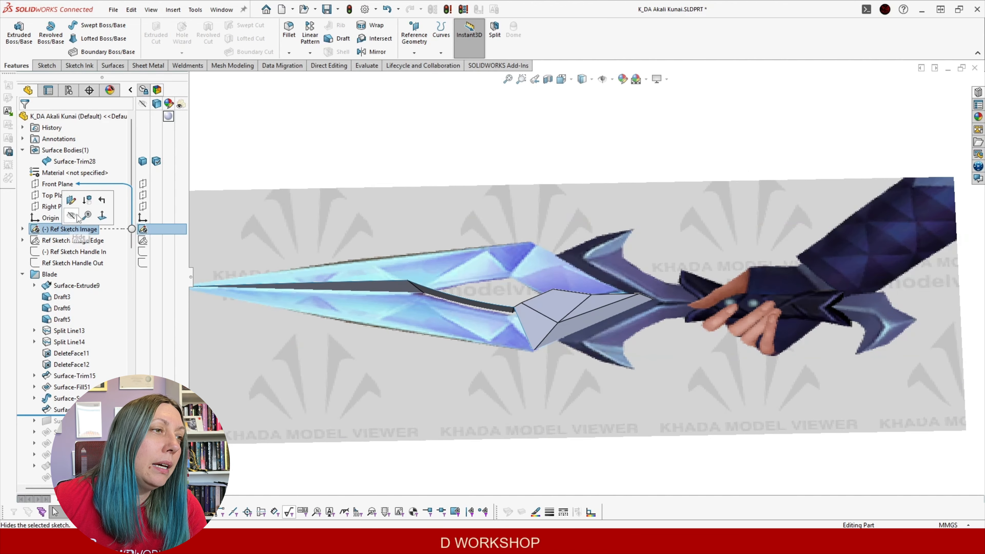
Hide the kunai reference image and roll the history forward past Surface-Plane4
{"action": "left_click", "coordinate": [79, 219]}
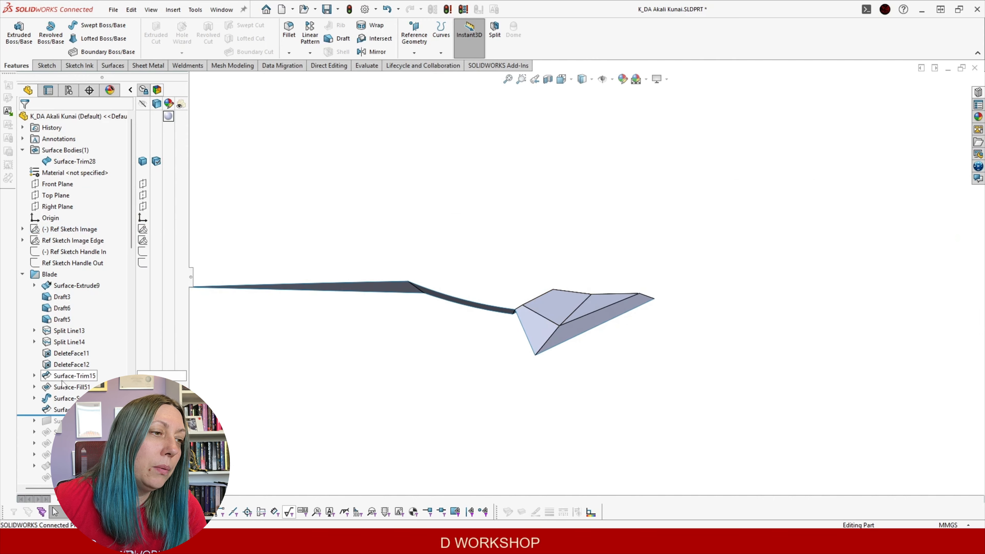
{"action": "left_click_drag", "start_coordinate": [74, 415], "coordinate": [74, 426]}
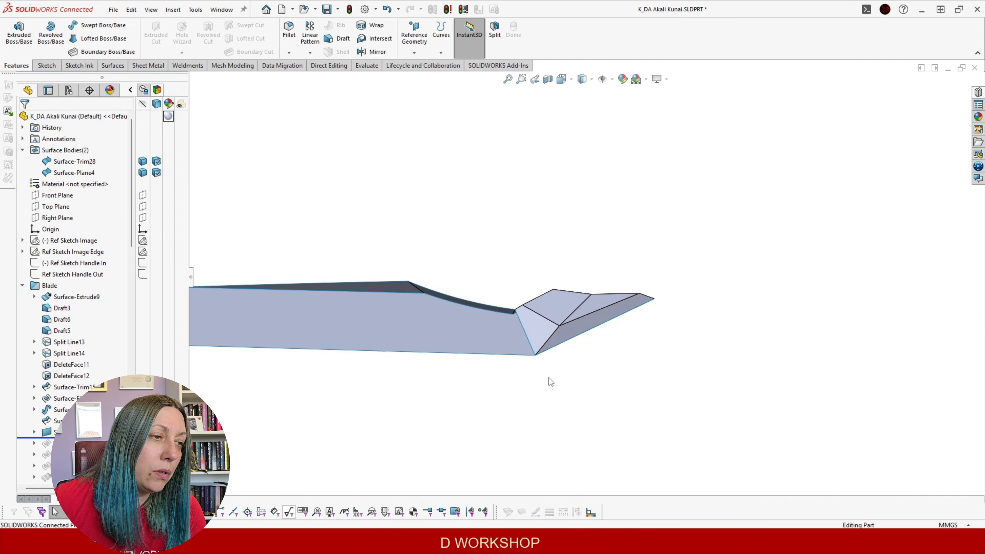
{"action": "middle_click_drag", "start_coordinate": [455, 362], "coordinate": [415, 356]}
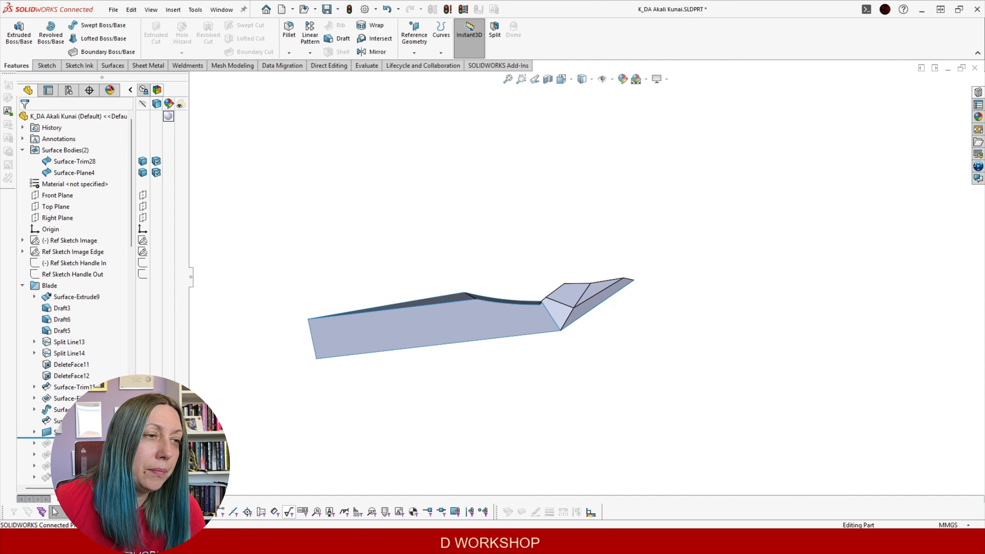
Roll forward past Surface-Fill61 and show the Ref Sketch Image again
{"action": "left_click", "coordinate": [74, 439]}
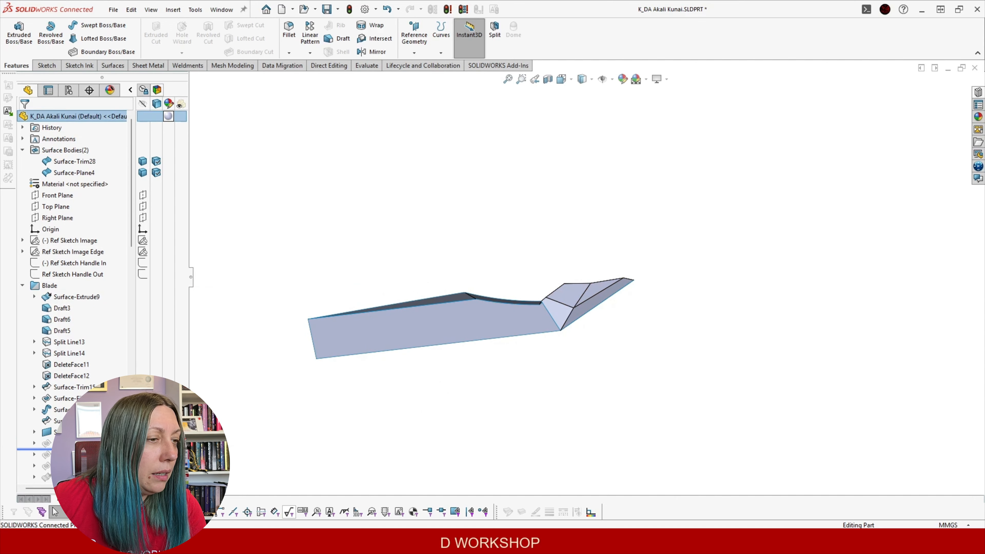
{"action": "middle_click_drag", "start_coordinate": [351, 340], "coordinate": [354, 375]}
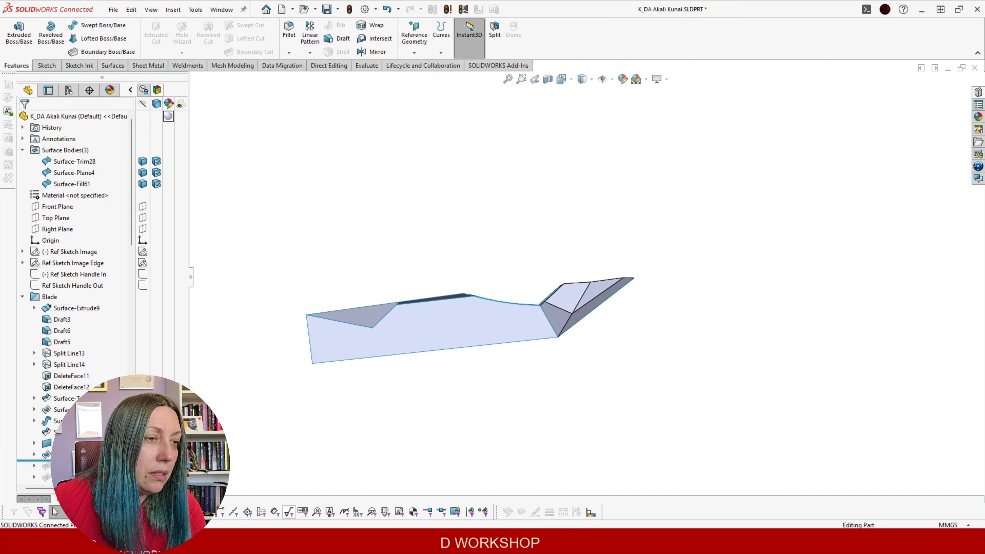
{"action": "left_click", "coordinate": [75, 252]}
{"action": "left_click", "coordinate": [81, 237]}
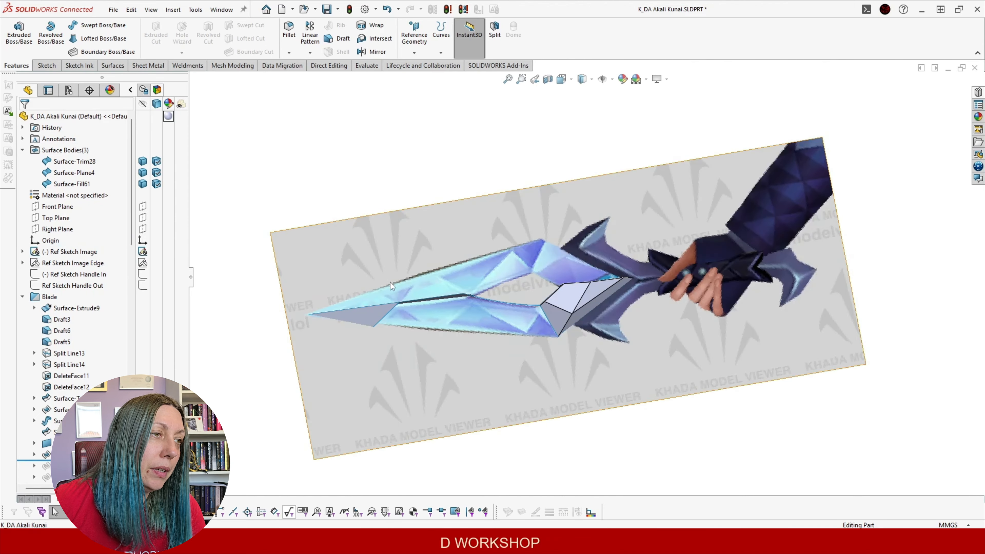
Roll the history forward past Surface-Fill62 and Surface-Fill64
{"action": "left_click_drag", "start_coordinate": [73, 460], "coordinate": [74, 463]}
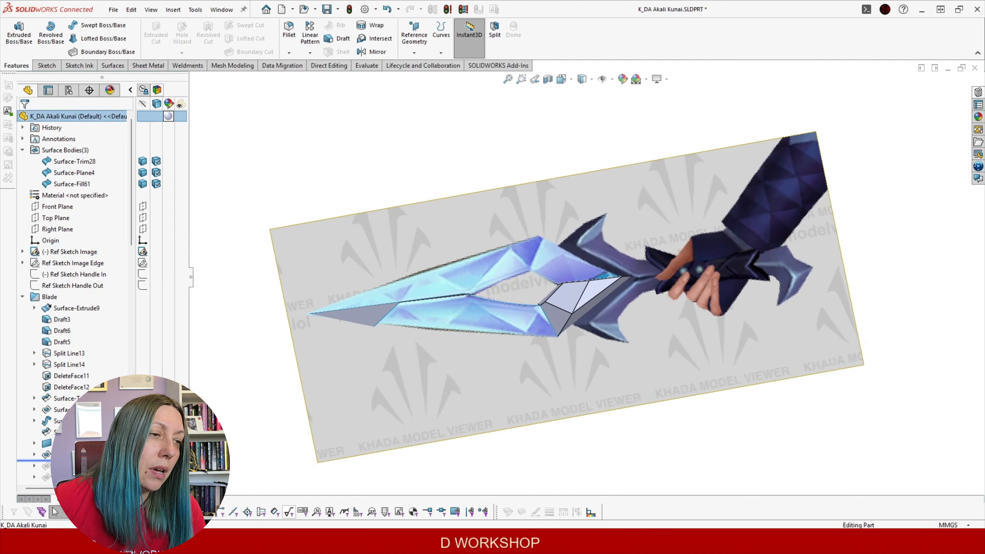
{"action": "scroll", "coordinate": [97, 360], "scroll_direction": "down", "scroll_amount": 3}
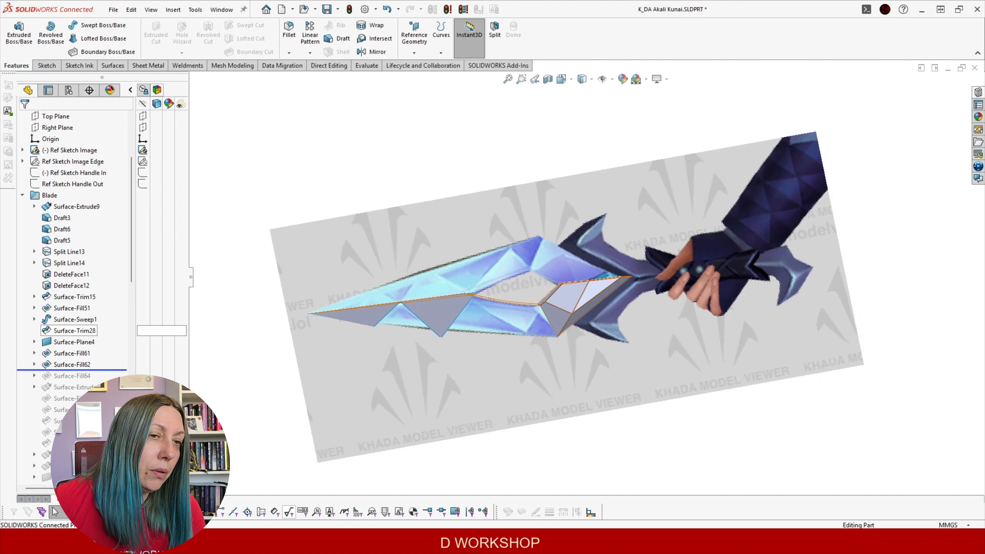
{"action": "left_click_drag", "start_coordinate": [102, 370], "coordinate": [171, 377]}
{"action": "middle_click_drag", "start_coordinate": [413, 359], "coordinate": [372, 285]}
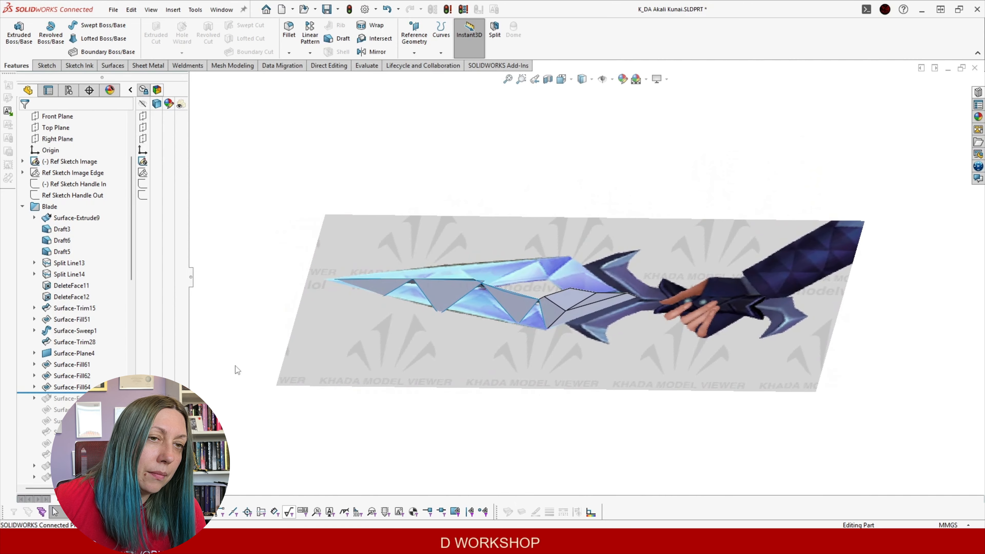
Roll forward to include Surface-Extrude13, check the new faces, and select it
{"action": "left_click_drag", "start_coordinate": [99, 393], "coordinate": [100, 394]}
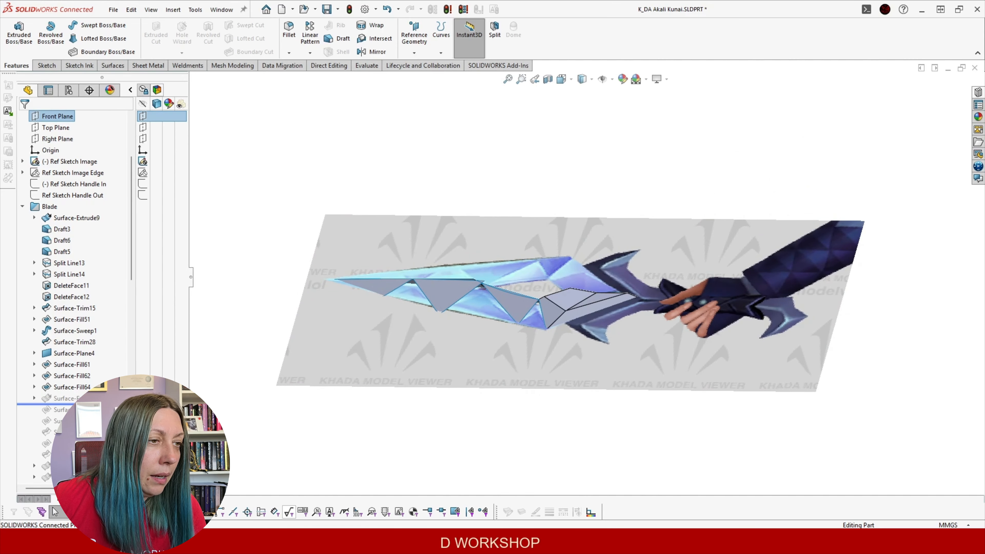
{"action": "middle_click_drag", "start_coordinate": [443, 350], "coordinate": [505, 389]}
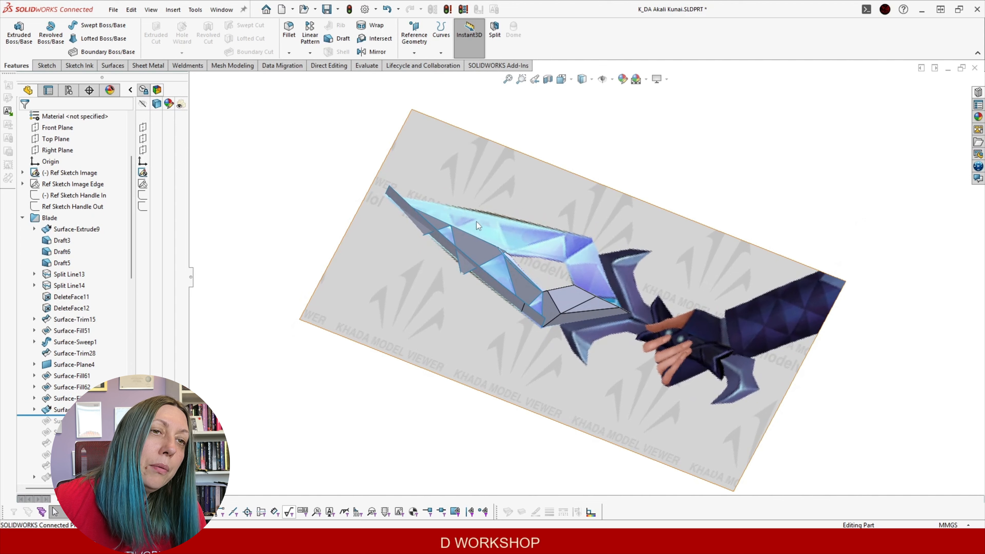
{"action": "middle_click_drag", "start_coordinate": [458, 295], "coordinate": [528, 276]}
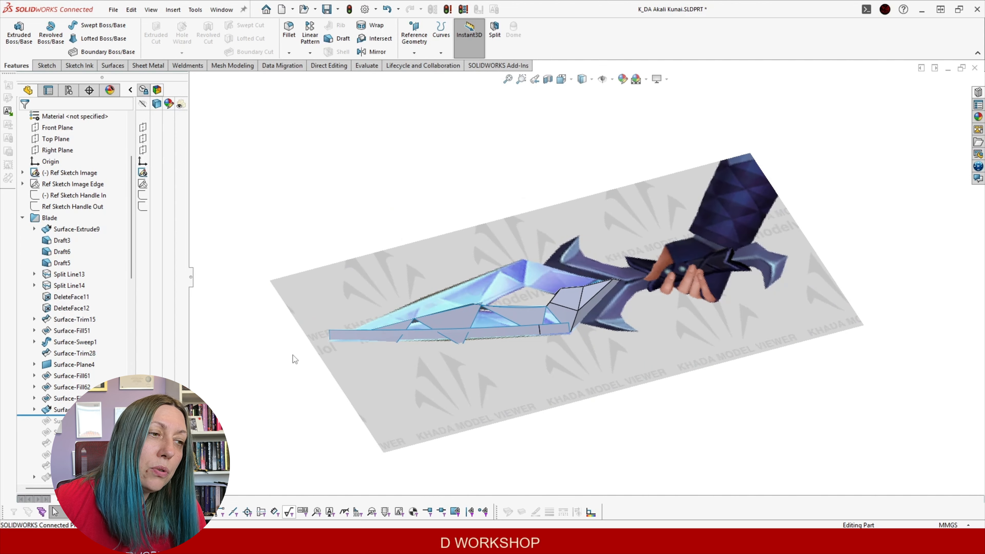
{"action": "left_click", "coordinate": [59, 409]}
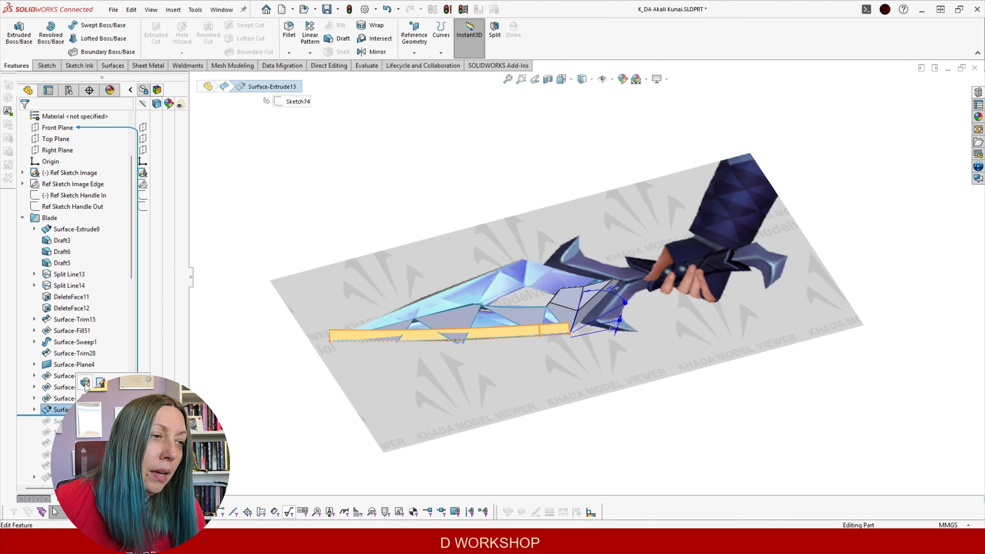
Review Surface-Extrude13 and roll forward through Surface-Fill74 and Surface-Fill76
{"action": "left_click", "coordinate": [85, 383]}
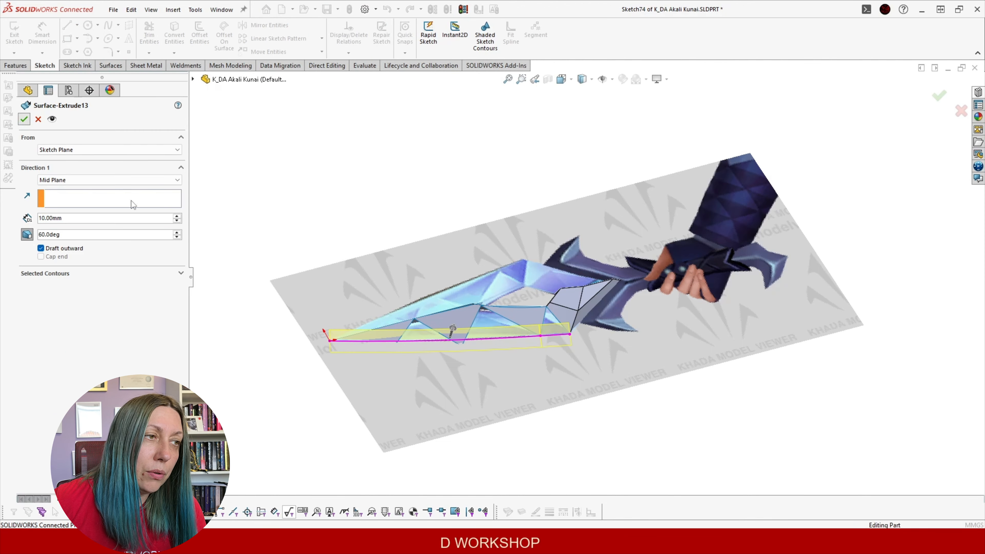
{"action": "left_click", "coordinate": [71, 416]}
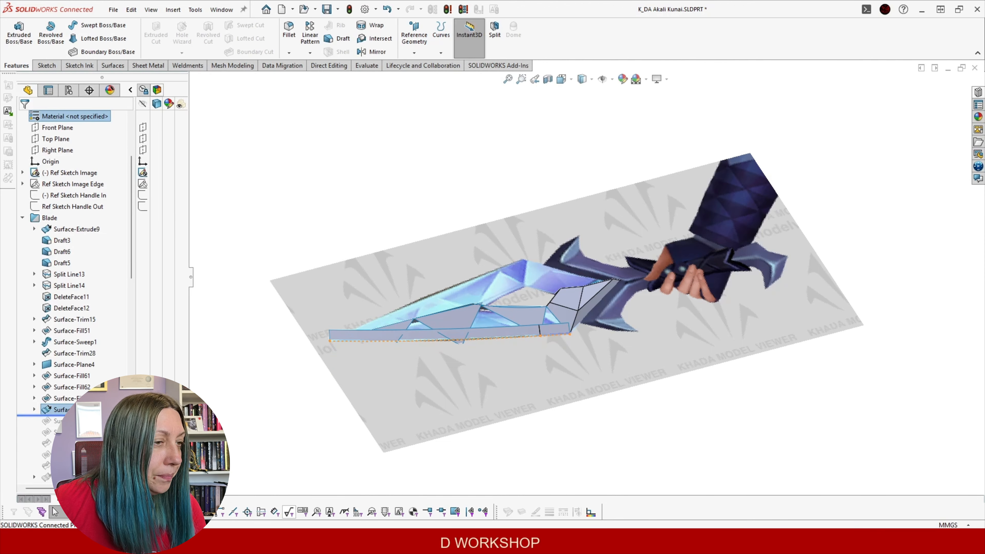
{"action": "left_click", "coordinate": [416, 324]}
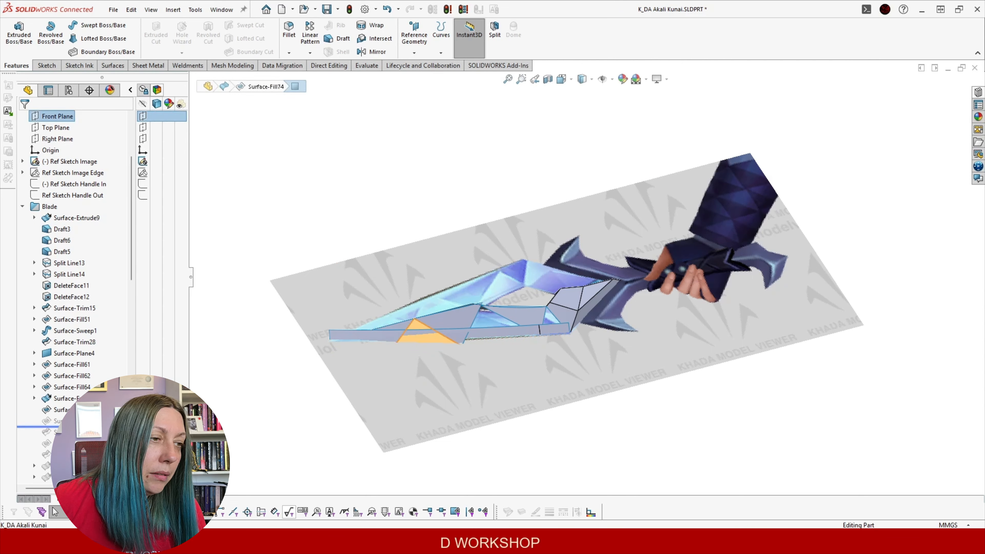
{"action": "left_click_drag", "start_coordinate": [64, 427], "coordinate": [64, 427]}
{"action": "left_click", "coordinate": [62, 432]}
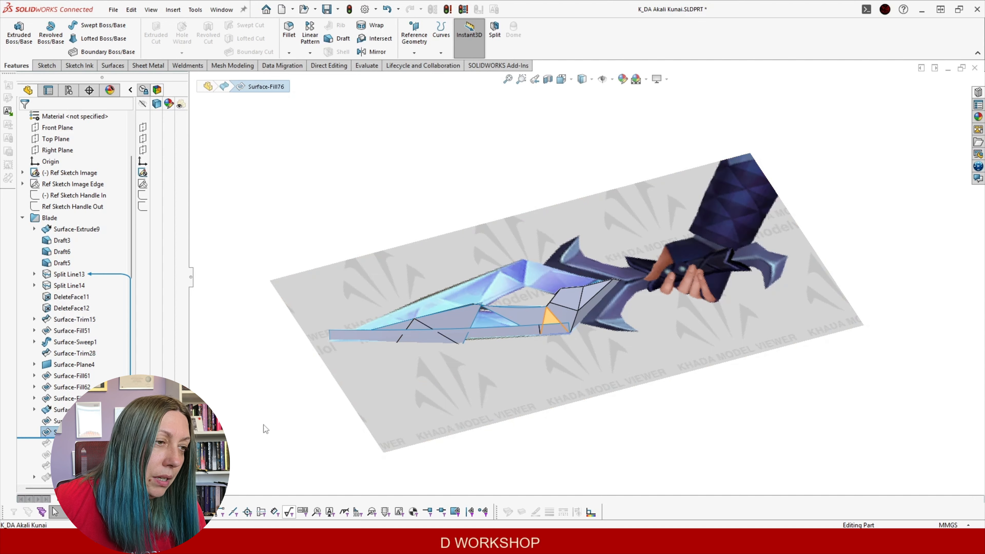
Check a Surface-Fill62 edge length and inspect the facets and Surface-Extrude13 face
{"action": "scroll", "coordinate": [554, 355], "scroll_direction": "down", "scroll_amount": 5}
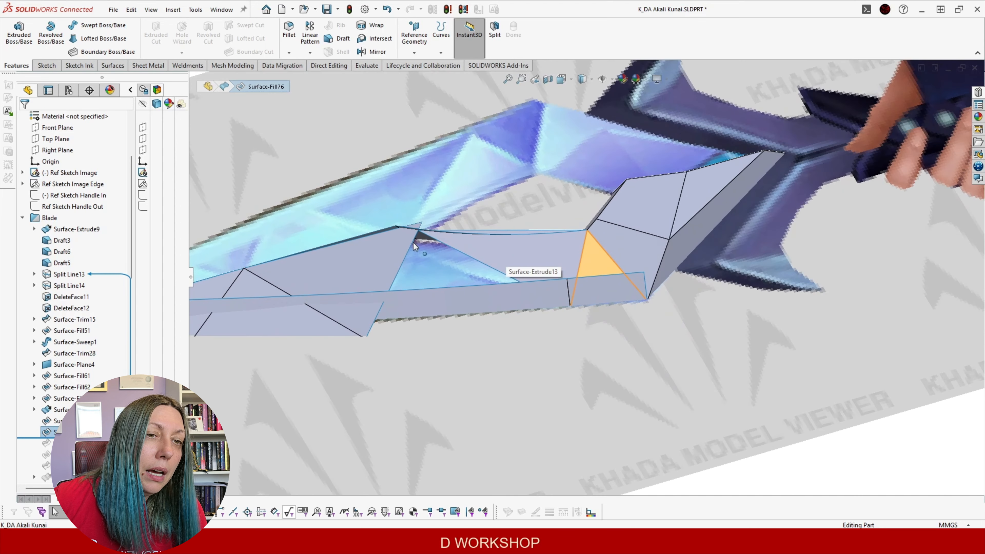
{"action": "left_click", "coordinate": [401, 265]}
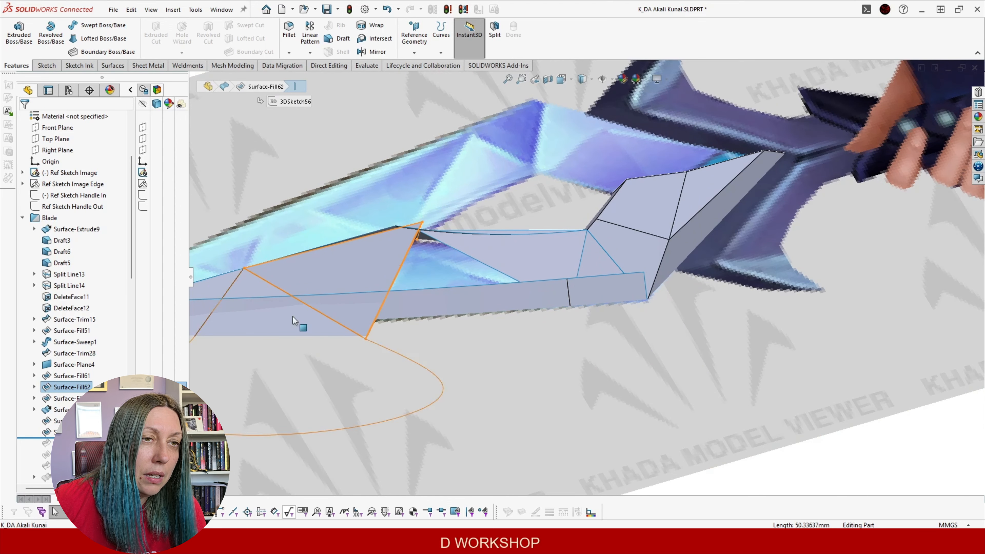
{"action": "left_click", "coordinate": [308, 357]}
{"action": "scroll", "coordinate": [468, 292], "scroll_direction": "up", "scroll_amount": 2}
{"action": "mouse_move", "coordinate": [496, 267]}
{"action": "middle_mouse_down"}
{"action": "mouse_move", "coordinate": [505, 268]}
{"action": "mouse_move", "coordinate": [489, 270]}
{"action": "middle_mouse_up"}
{"action": "scroll", "coordinate": [562, 276], "scroll_direction": "down", "scroll_amount": 2}
{"action": "middle_click_drag", "start_coordinate": [561, 276], "coordinate": [548, 306]}
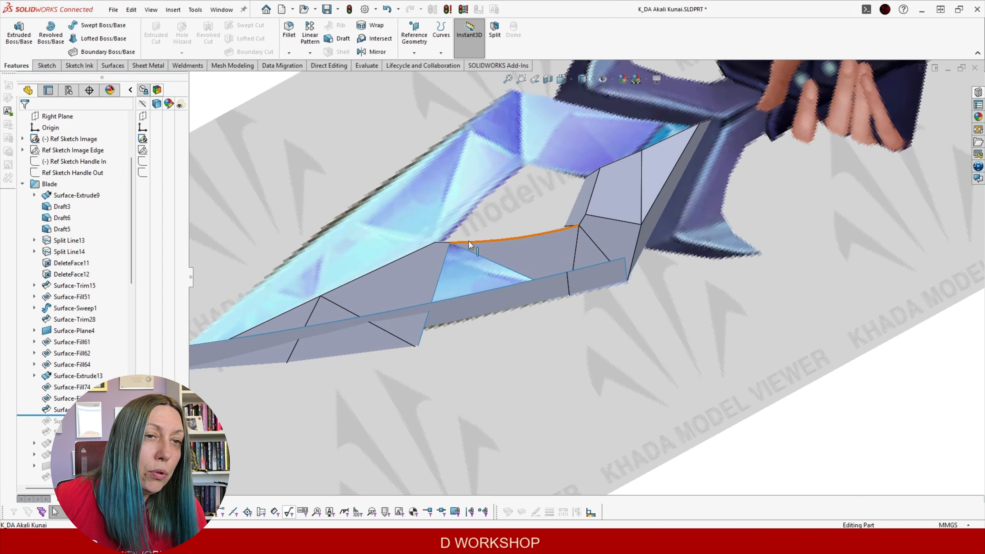
{"action": "middle_click_drag", "start_coordinate": [430, 234], "coordinate": [434, 202]}
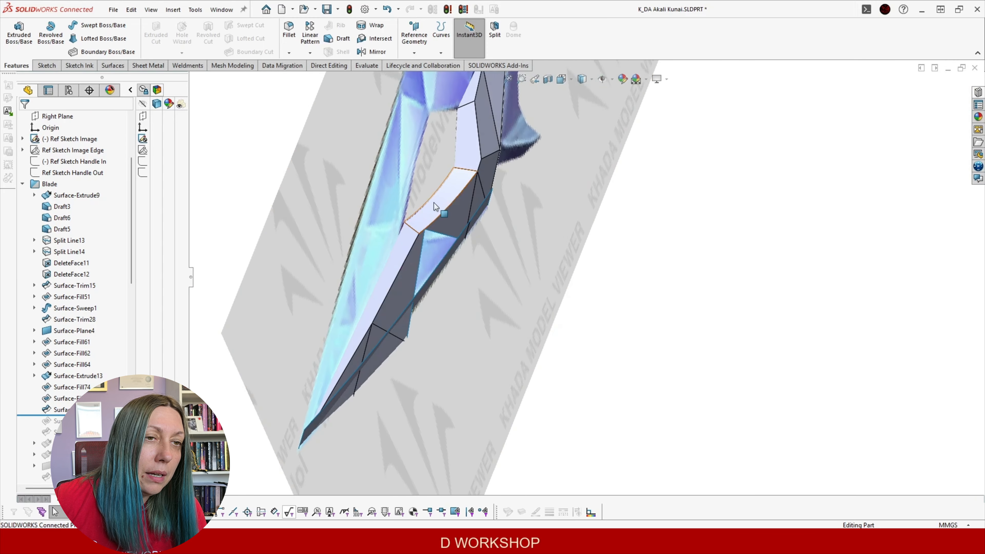
{"action": "middle_click_drag", "start_coordinate": [450, 248], "coordinate": [357, 149]}
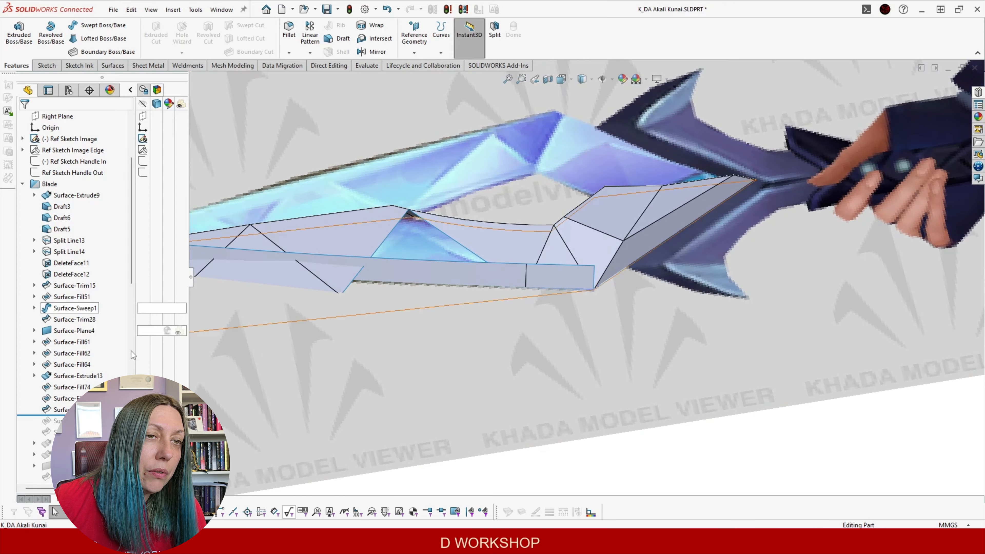
{"action": "middle_click_drag", "start_coordinate": [396, 268], "coordinate": [465, 276]}
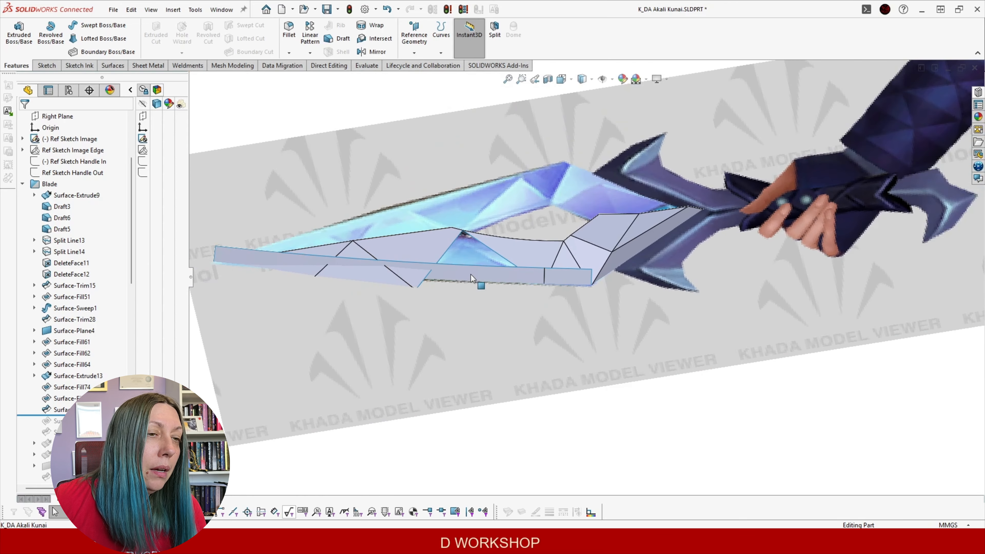
{"action": "left_click", "coordinate": [470, 278]}
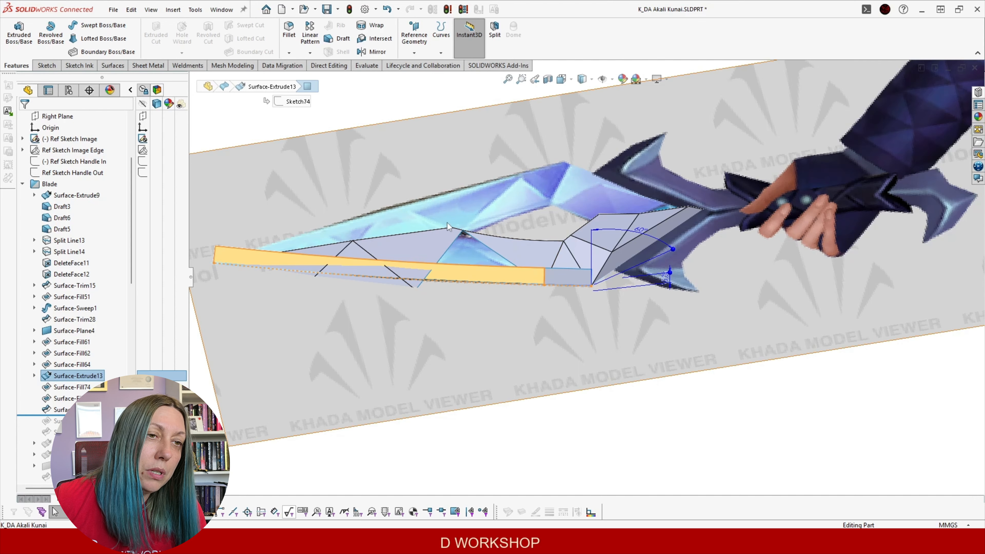
{"action": "left_click", "coordinate": [337, 439]}
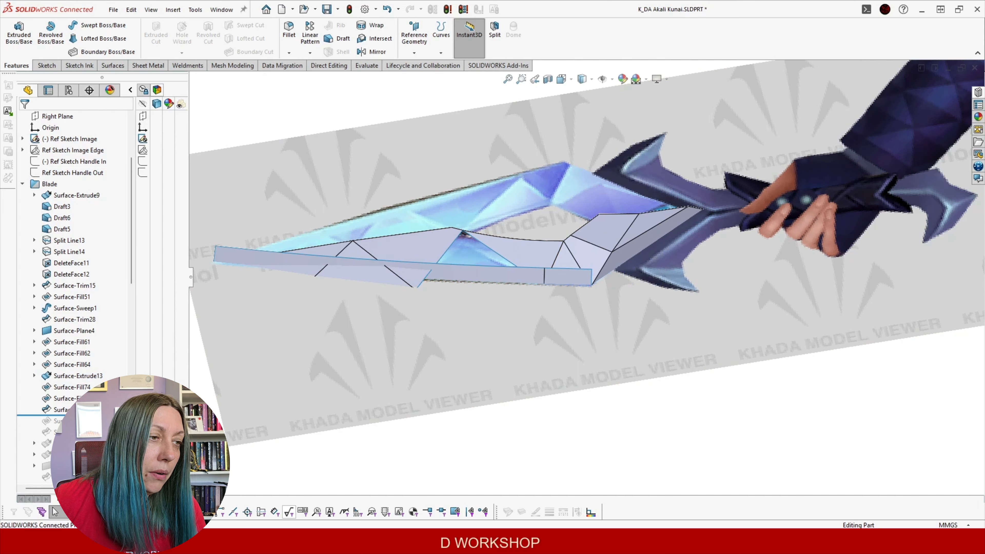
Roll the history forward past Surface-Trim40 and Surface-Fill78
{"action": "left_click", "coordinate": [89, 415]}
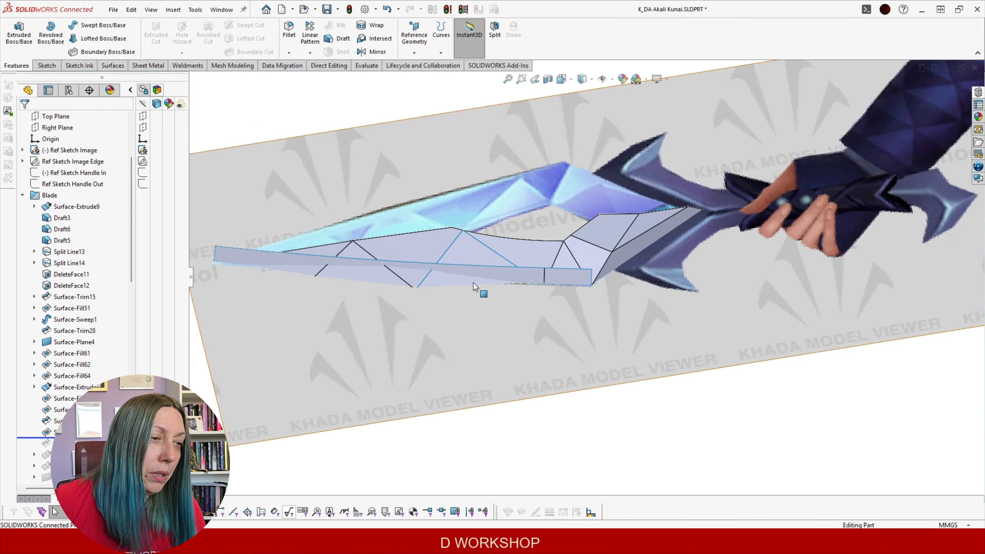
{"action": "left_click_drag", "start_coordinate": [90, 438], "coordinate": [89, 449]}
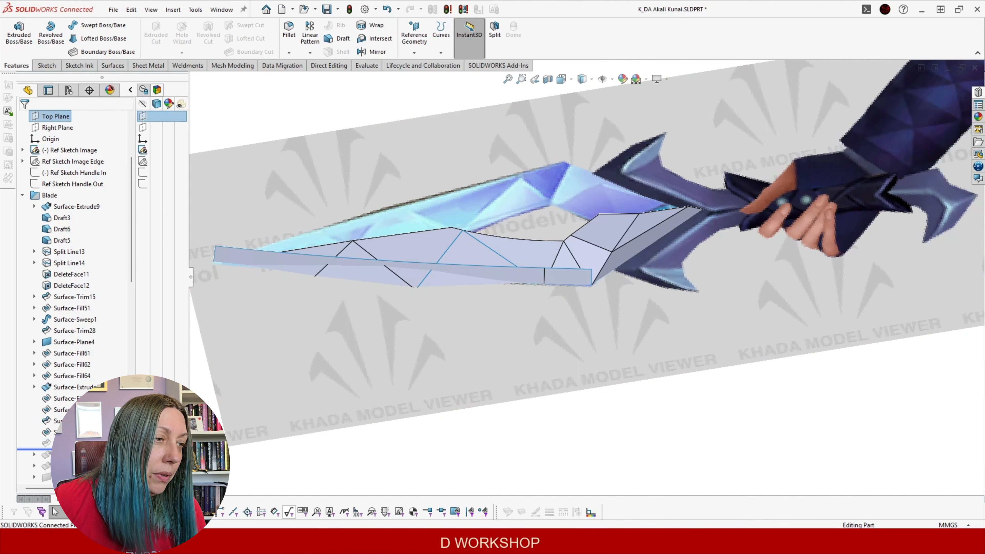
{"action": "middle_click_drag", "start_coordinate": [485, 283], "coordinate": [500, 215]}
{"action": "middle_click_drag", "start_coordinate": [547, 236], "coordinate": [494, 232]}
{"action": "middle_click_drag", "start_coordinate": [296, 331], "coordinate": [393, 246]}
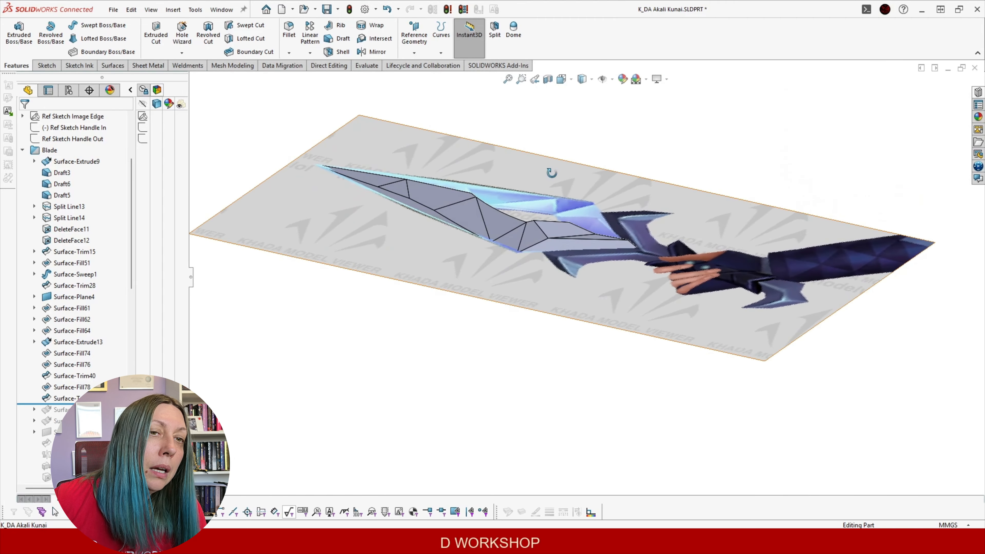
In Front view, roll forward one feature past Surface-Fill78 and zoom to the blade-guard junction
{"action": "middle_click_drag", "start_coordinate": [552, 172], "coordinate": [565, 186]}
{"action": "middle_click_drag", "start_coordinate": [526, 241], "coordinate": [571, 342]}
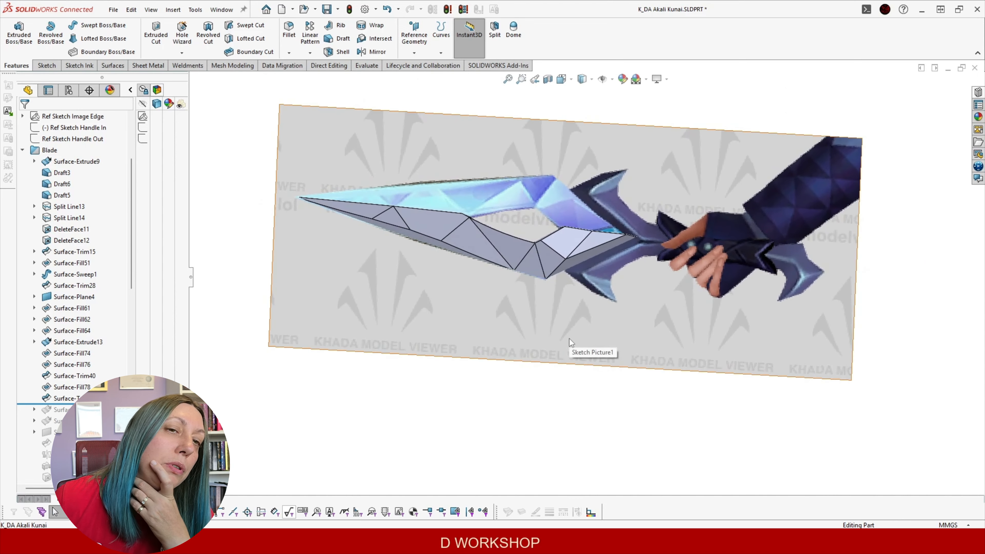
{"action": "key", "text": "ctrl+1"}
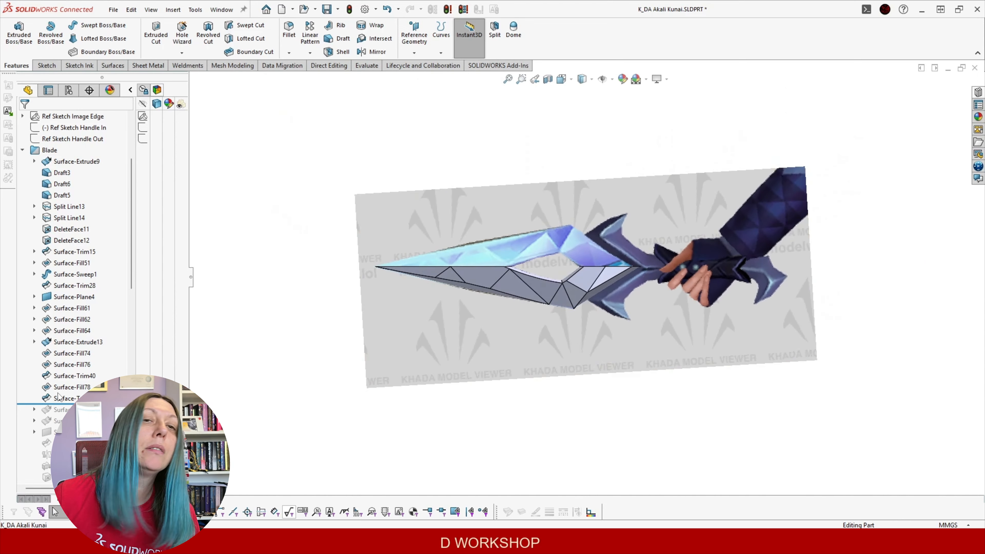
{"action": "left_click_drag", "start_coordinate": [83, 405], "coordinate": [84, 415]}
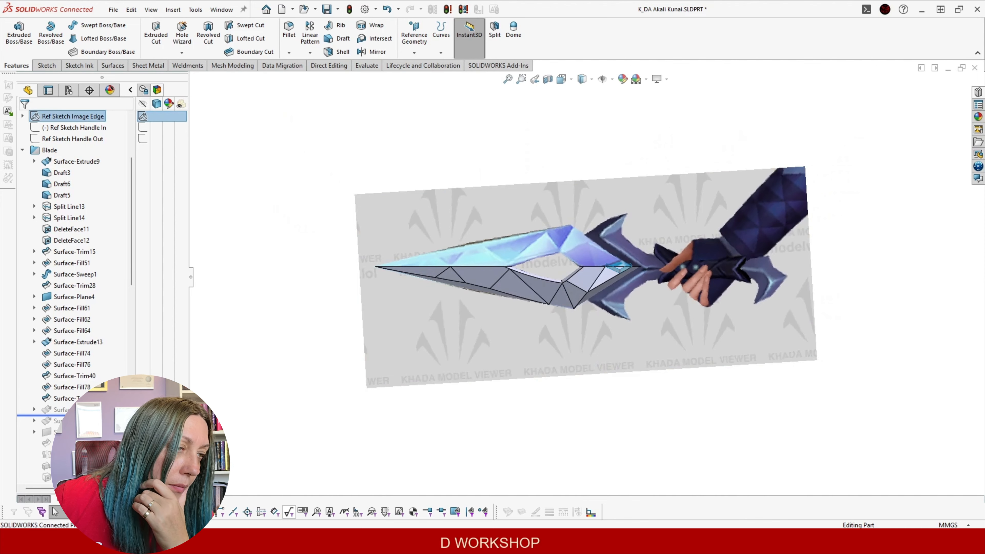
{"action": "scroll", "coordinate": [684, 211], "scroll_direction": "down", "scroll_amount": 10}
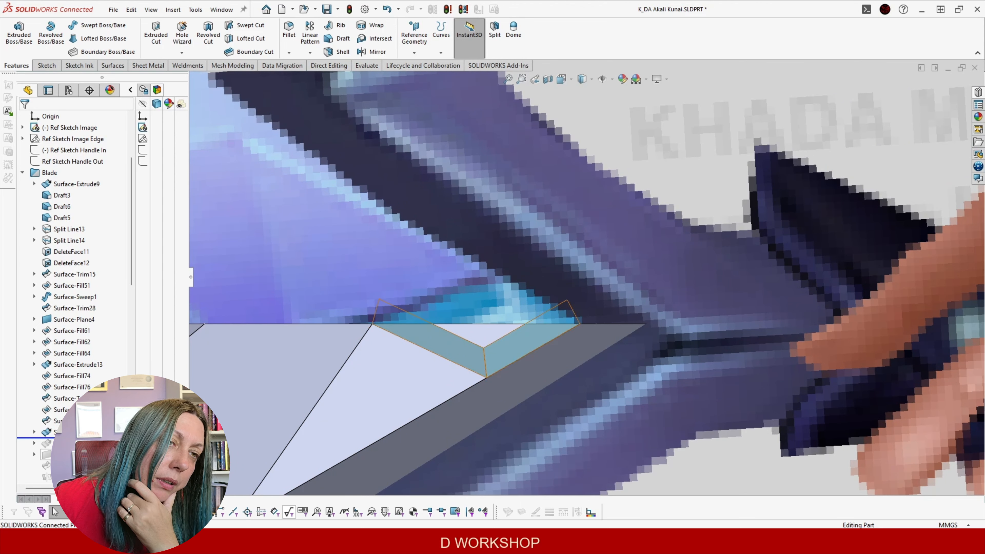
Inspect the guard-end facets by selecting the Surface-Fill51 and Surface-Plane6 faces
{"action": "middle_click", "coordinate": [403, 342]}
{"action": "middle_click_drag", "start_coordinate": [403, 342], "coordinate": [456, 200]}
{"action": "scroll", "coordinate": [470, 370], "scroll_direction": "down", "scroll_amount": 2}
{"action": "middle_click", "coordinate": [485, 360]}
{"action": "mouse_move", "coordinate": [485, 361]}
{"action": "middle_mouse_down"}
{"action": "mouse_move", "coordinate": [489, 310]}
{"action": "mouse_move", "coordinate": [497, 354]}
{"action": "middle_mouse_up"}
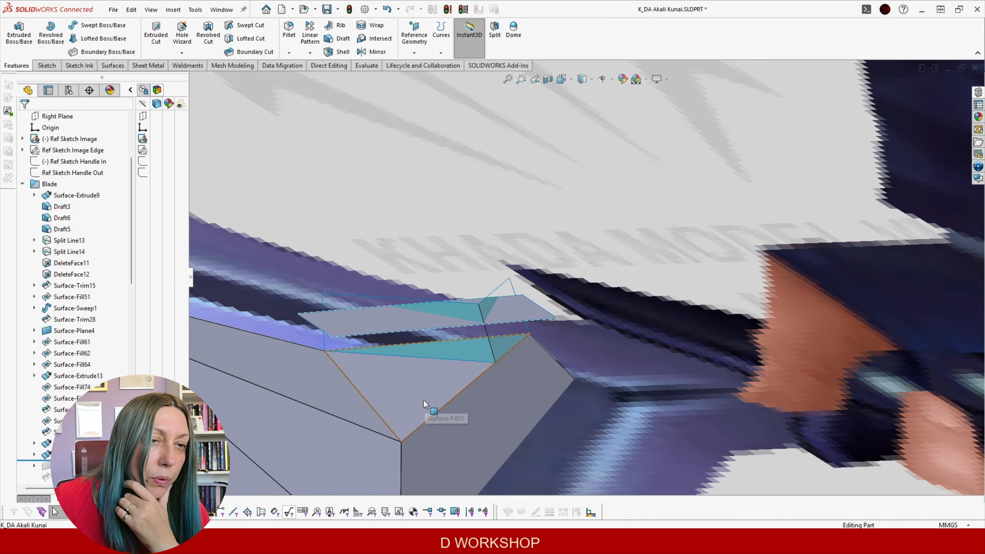
{"action": "left_click", "coordinate": [393, 399]}
{"action": "middle_click_drag", "start_coordinate": [405, 384], "coordinate": [382, 391]}
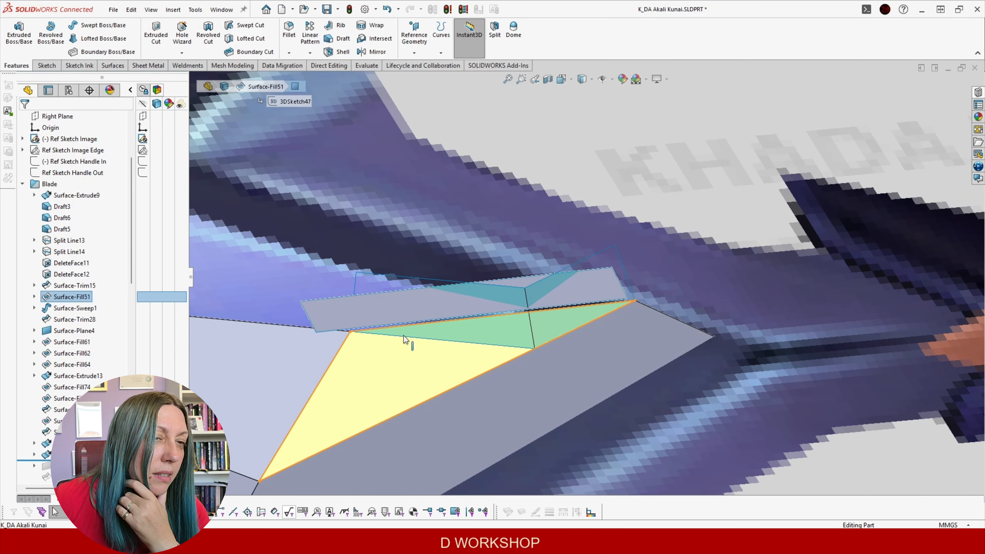
{"action": "scroll", "coordinate": [73, 271], "scroll_direction": "down", "scroll_amount": 2}
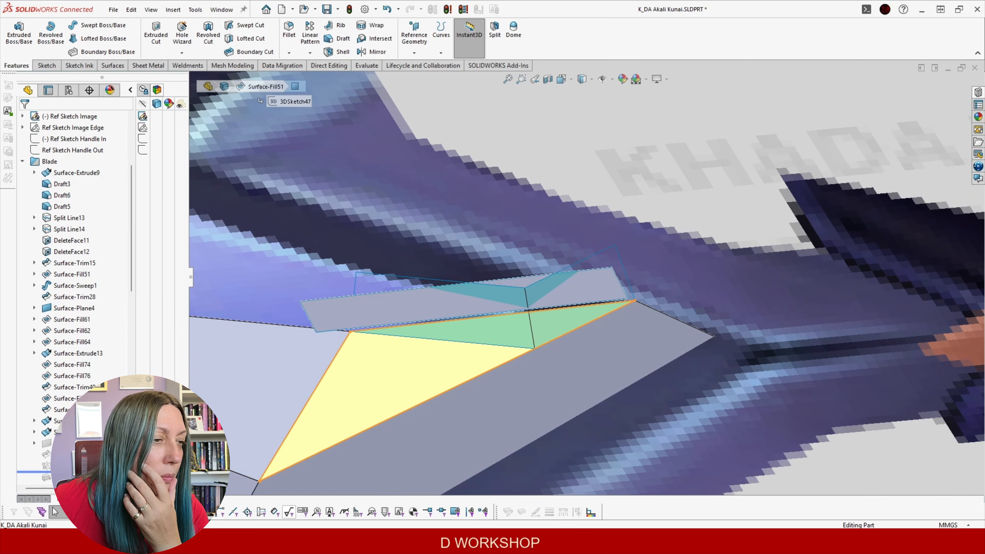
{"action": "mouse_move", "coordinate": [524, 349]}
{"action": "middle_mouse_down"}
{"action": "mouse_move", "coordinate": [607, 375]}
{"action": "mouse_move", "coordinate": [609, 388]}
{"action": "middle_mouse_up"}
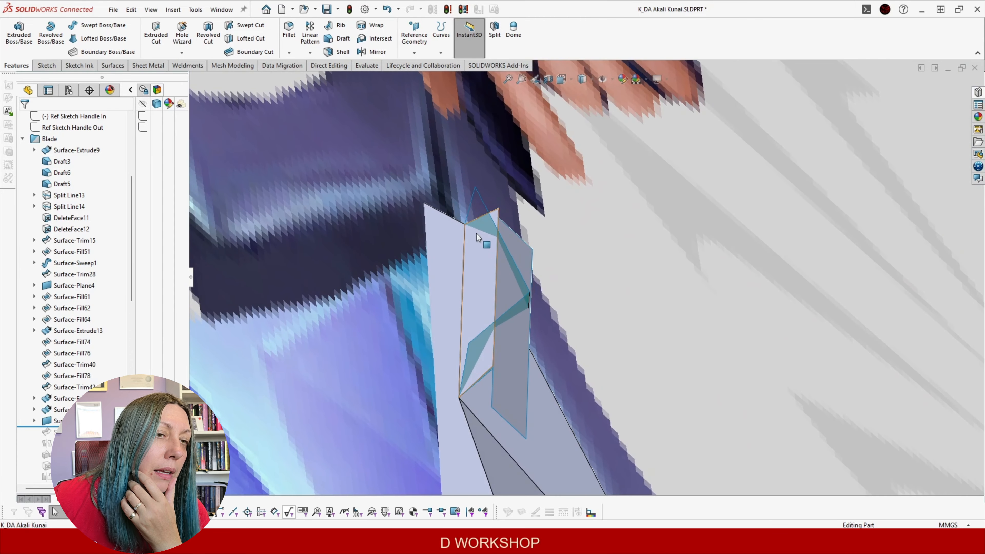
{"action": "left_click", "coordinate": [475, 238]}
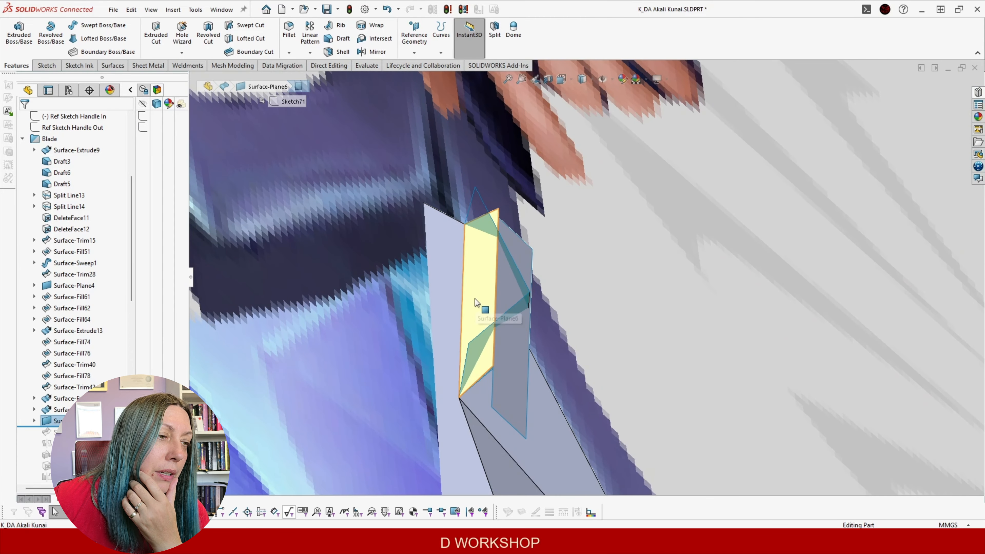
{"action": "middle_click_drag", "start_coordinate": [478, 294], "coordinate": [567, 318]}
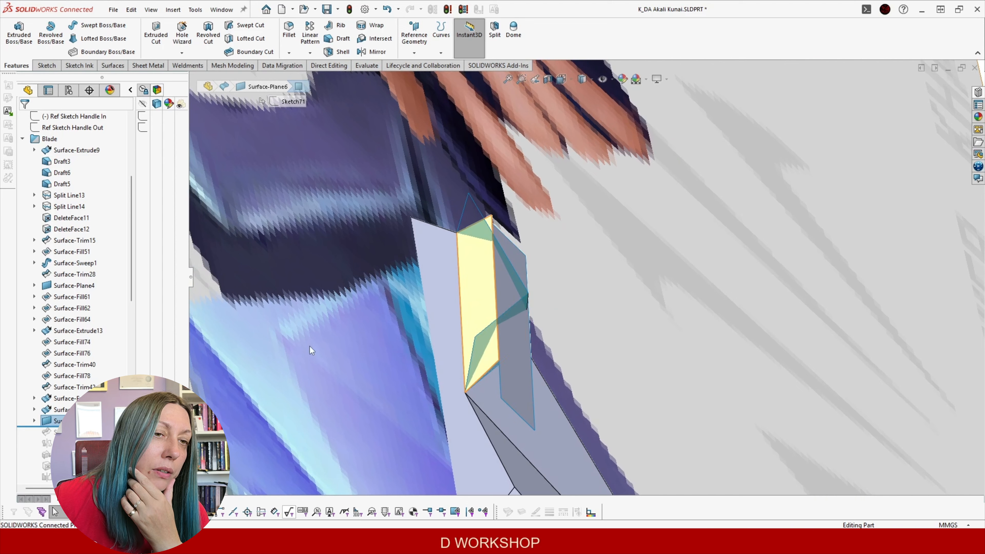
Roll the history forward past the next Surface-Trim and check the trimmed blade end
{"action": "left_click_drag", "start_coordinate": [83, 427], "coordinate": [83, 437]}
{"action": "middle_click_drag", "start_coordinate": [464, 368], "coordinate": [378, 306]}
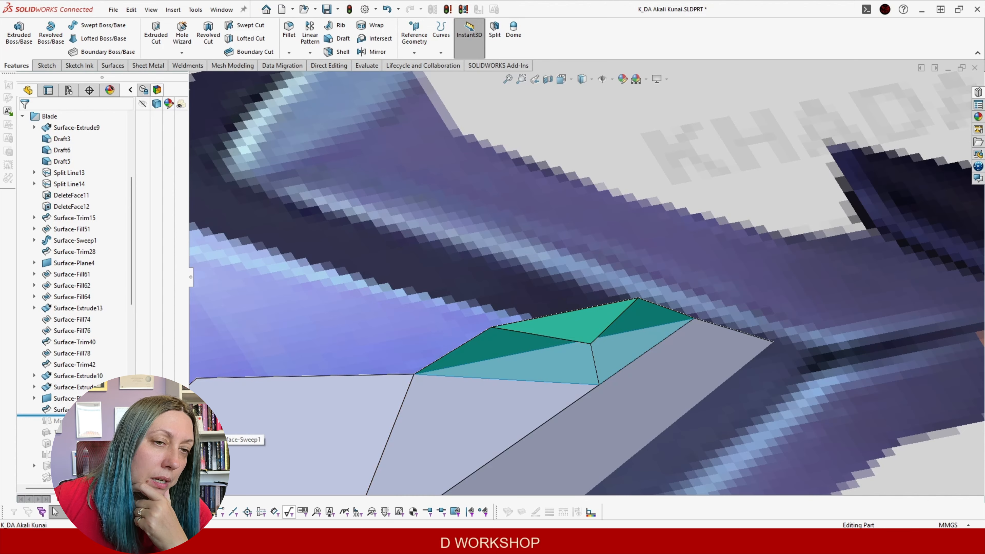
{"action": "middle_click_drag", "start_coordinate": [391, 392], "coordinate": [541, 446]}
{"action": "scroll", "coordinate": [495, 435], "scroll_direction": "up", "scroll_amount": 8}
{"action": "middle_click", "coordinate": [540, 425]}
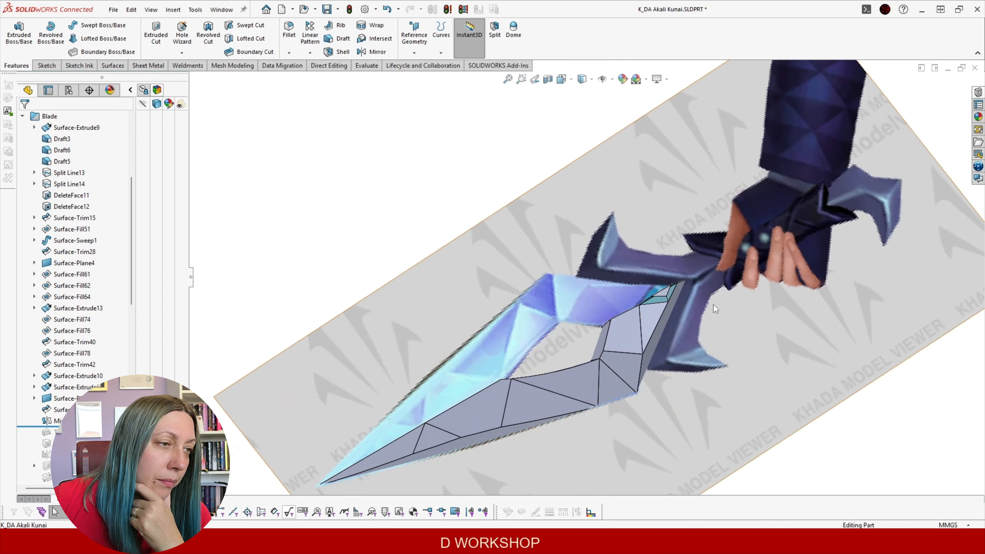
{"action": "scroll", "coordinate": [672, 315], "scroll_direction": "down", "scroll_amount": 5}
{"action": "left_click", "coordinate": [562, 338]}
{"action": "middle_click_drag", "start_coordinate": [564, 334], "coordinate": [581, 271]}
{"action": "scroll", "coordinate": [587, 294], "scroll_direction": "up", "scroll_amount": 5}
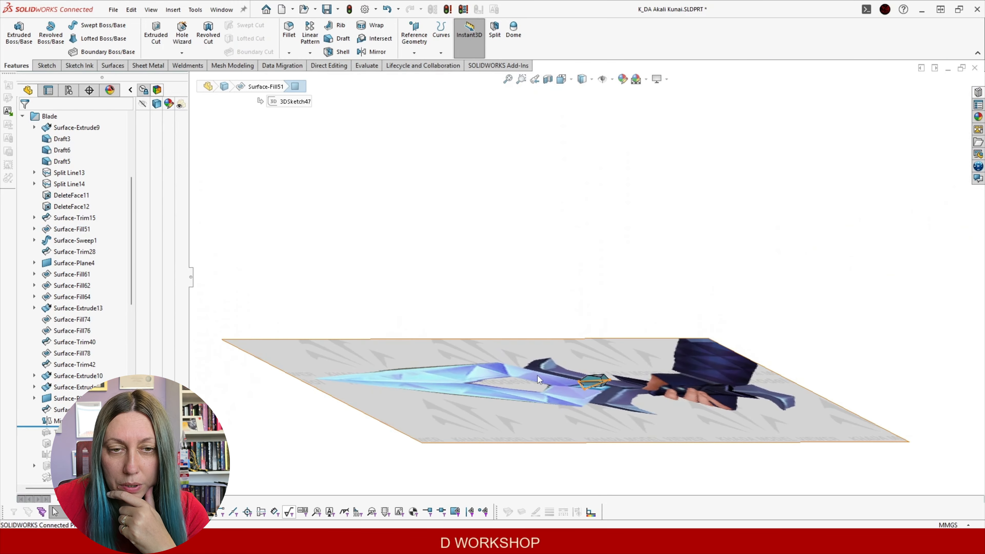
{"action": "left_click", "coordinate": [320, 280]}
{"action": "scroll", "coordinate": [138, 310], "scroll_direction": "up", "scroll_amount": 5}
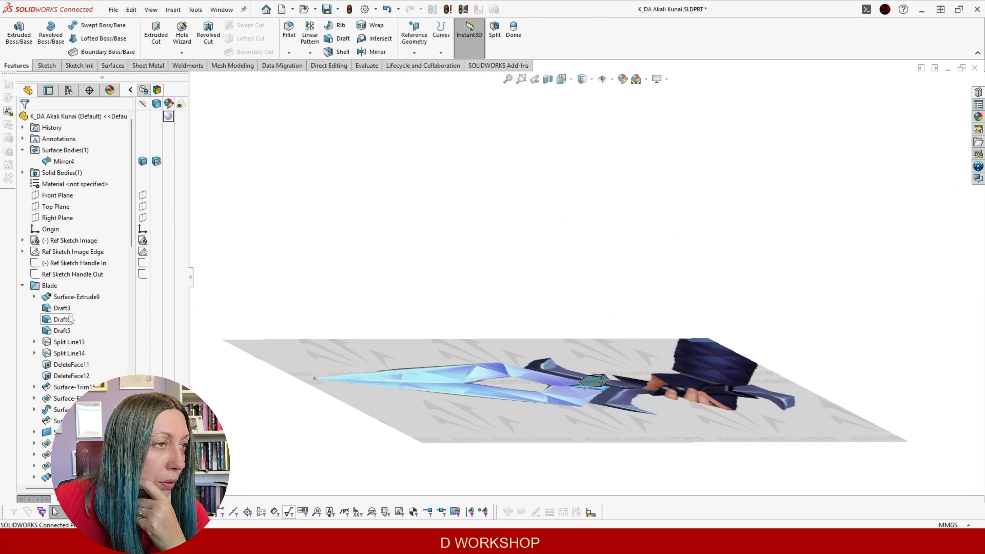
Hide the Ref Sketch Image and roll back so only one green blade half shows
{"action": "left_click", "coordinate": [68, 241]}
{"action": "left_click", "coordinate": [73, 224]}
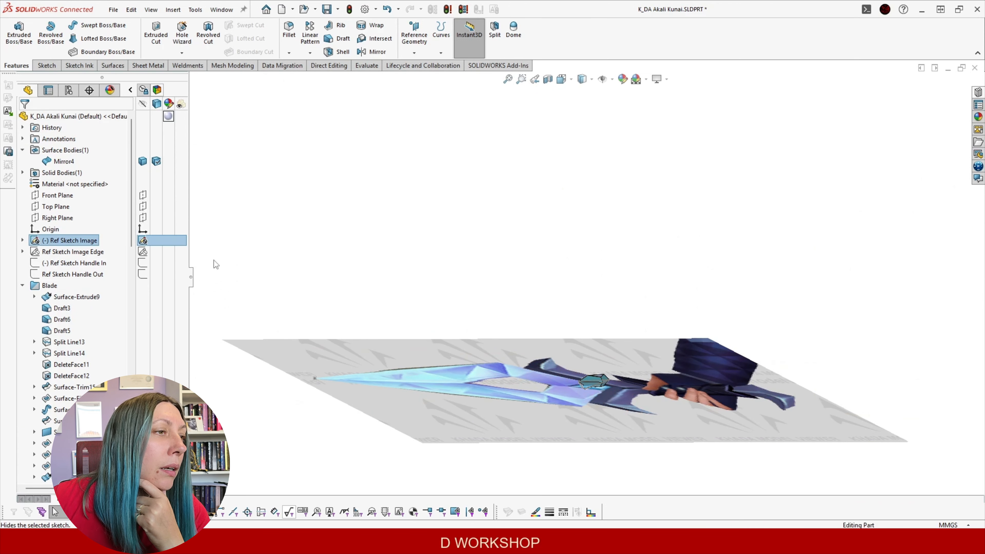
{"action": "scroll", "coordinate": [631, 365], "scroll_direction": "down", "scroll_amount": 6}
{"action": "middle_click_drag", "start_coordinate": [497, 362], "coordinate": [398, 414]}
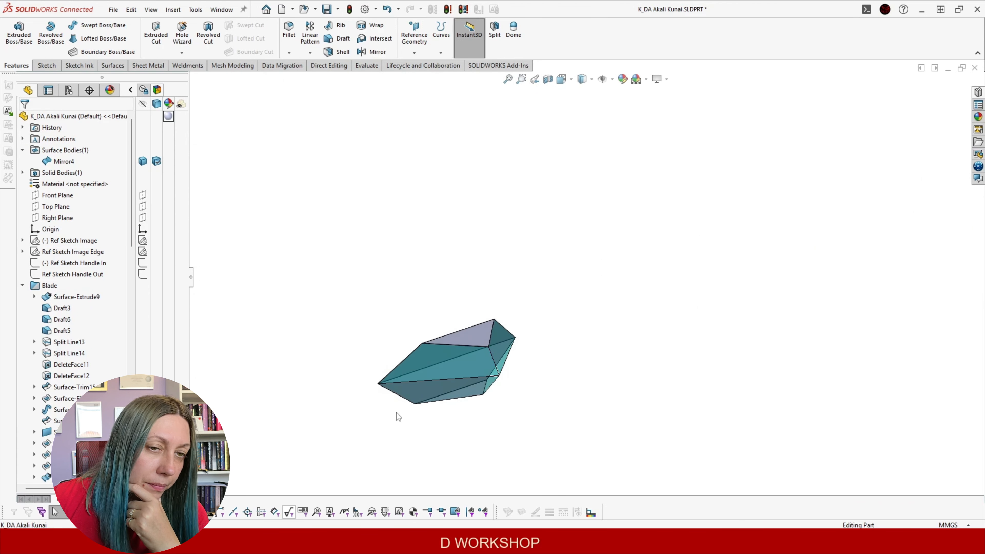
{"action": "scroll", "coordinate": [74, 240], "scroll_direction": "down", "scroll_amount": 7}
{"action": "scroll", "coordinate": [89, 361], "scroll_direction": "down", "scroll_amount": 3}
{"action": "mouse_move", "coordinate": [101, 257]}
{"action": "left_mouse_down"}
{"action": "mouse_move", "coordinate": [107, 246]}
{"action": "mouse_move", "coordinate": [99, 258]}
{"action": "mouse_move", "coordinate": [112, 271]}
{"action": "left_mouse_up"}
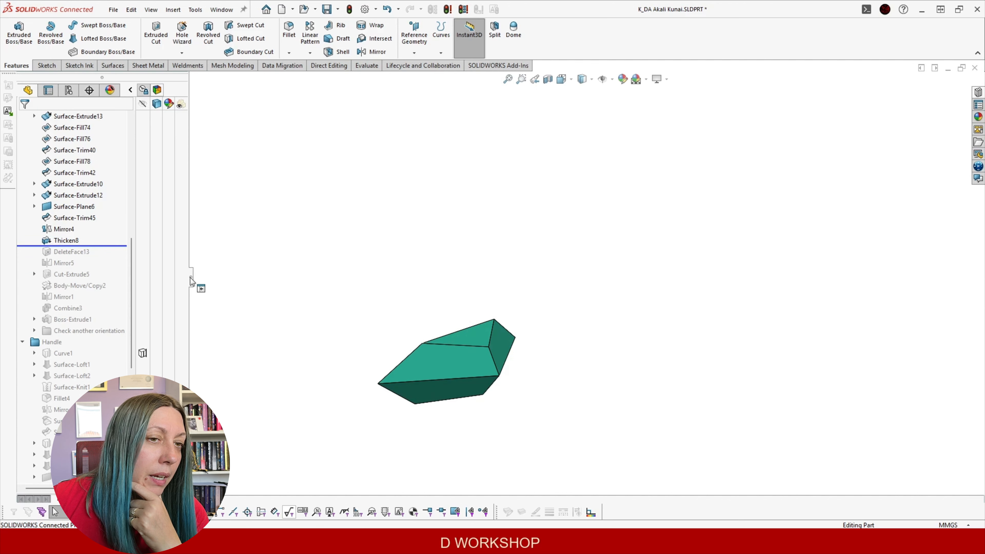
{"action": "mouse_move", "coordinate": [448, 281]}
{"action": "middle_mouse_down"}
{"action": "mouse_move", "coordinate": [456, 288]}
{"action": "mouse_move", "coordinate": [439, 284]}
{"action": "middle_mouse_up"}
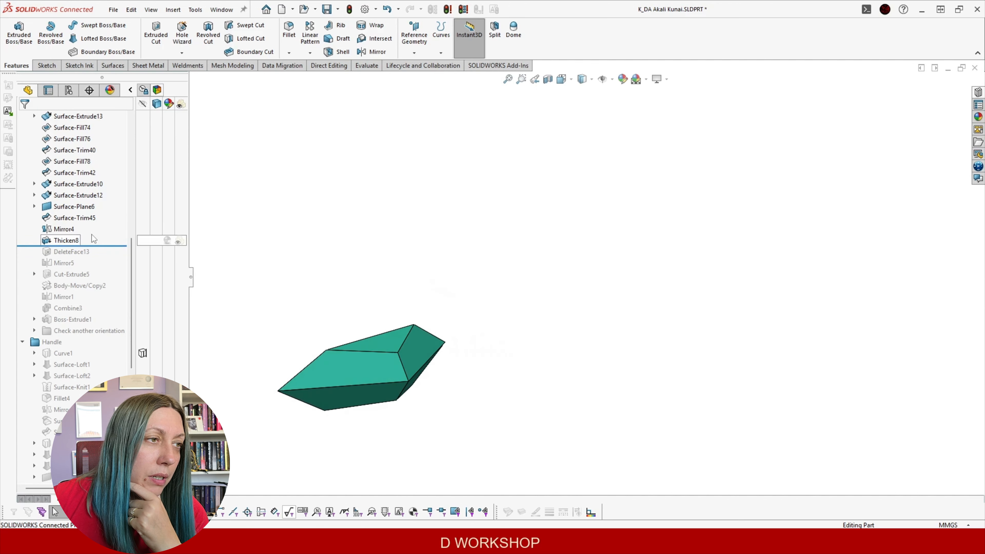
Reconfirm Thicken8 unchanged and roll the history forward to include DeleteFace13
{"action": "left_click", "coordinate": [63, 242]}
{"action": "left_click", "coordinate": [68, 211]}
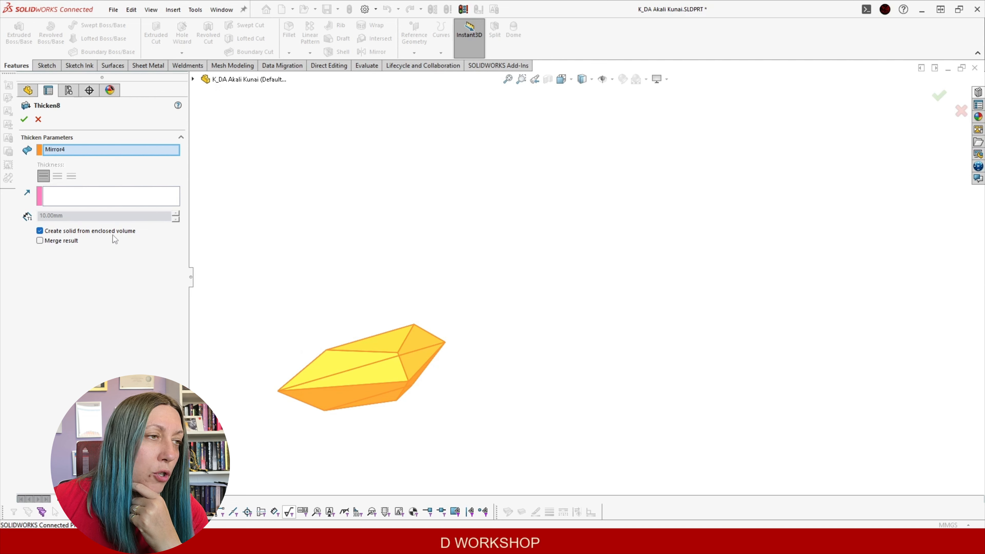
{"action": "left_click", "coordinate": [24, 120]}
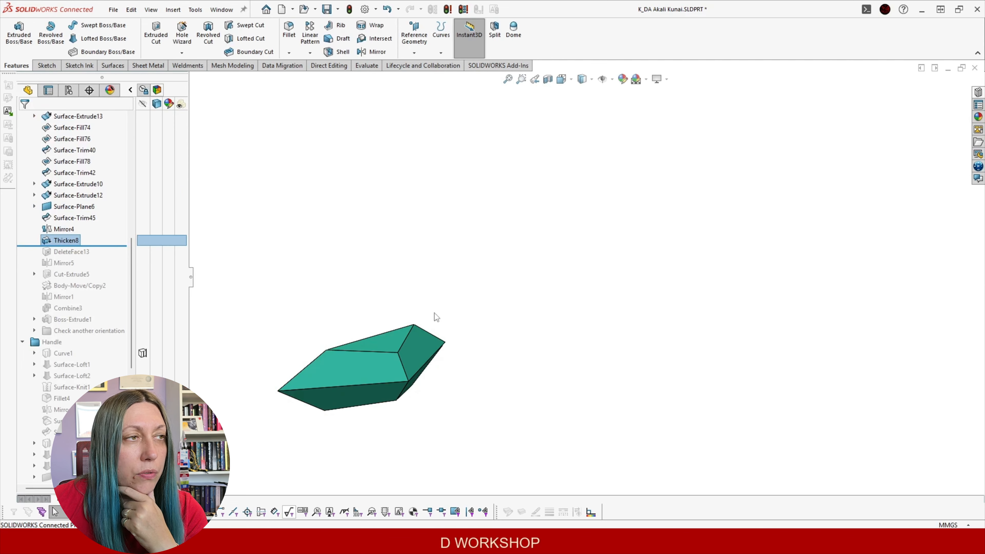
{"action": "left_click_drag", "start_coordinate": [110, 244], "coordinate": [109, 257]}
{"action": "middle_click_drag", "start_coordinate": [383, 266], "coordinate": [589, 389]}
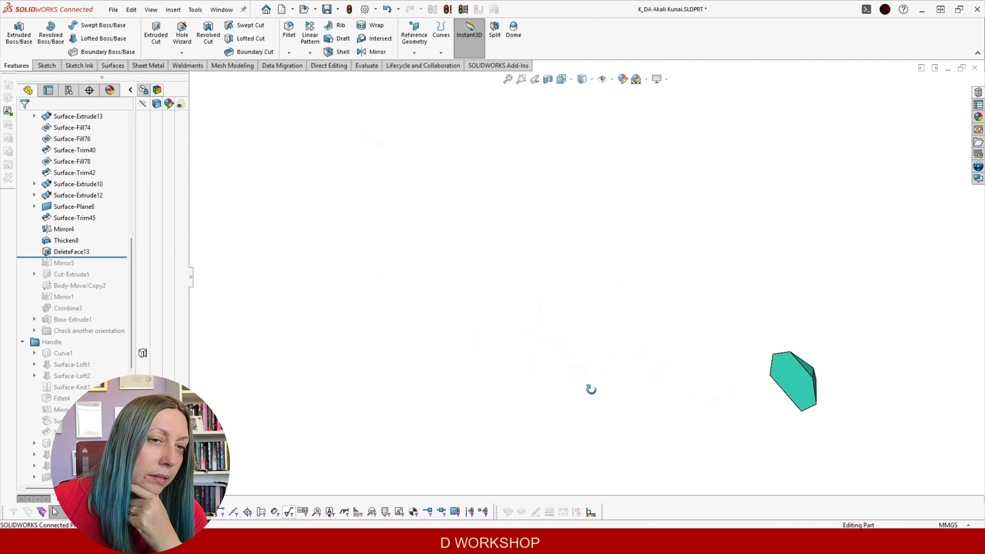
{"action": "left_click", "coordinate": [793, 382]}
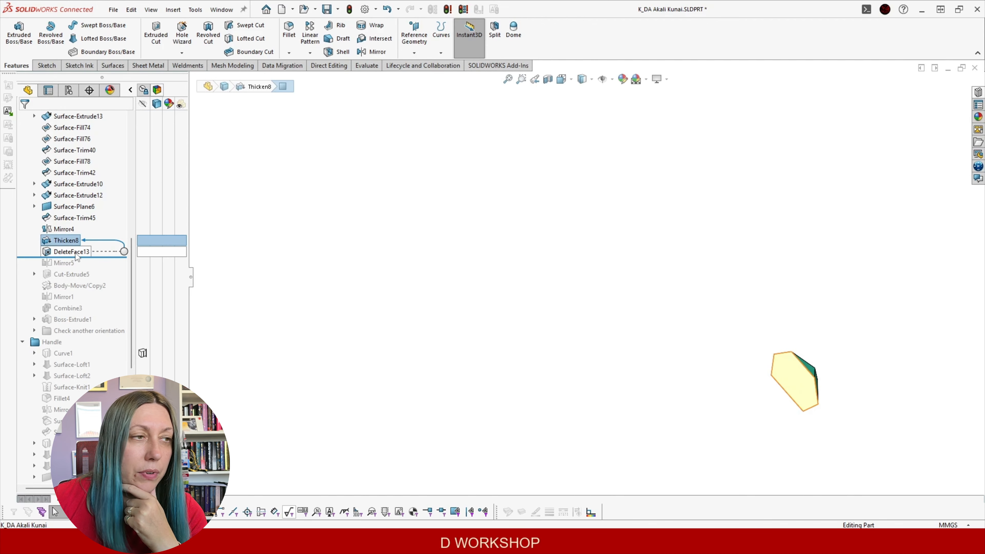
Reconfirm DeleteFace13 with its Delete and Patch option unchanged
{"action": "left_click", "coordinate": [116, 251]}
{"action": "left_click", "coordinate": [86, 223]}
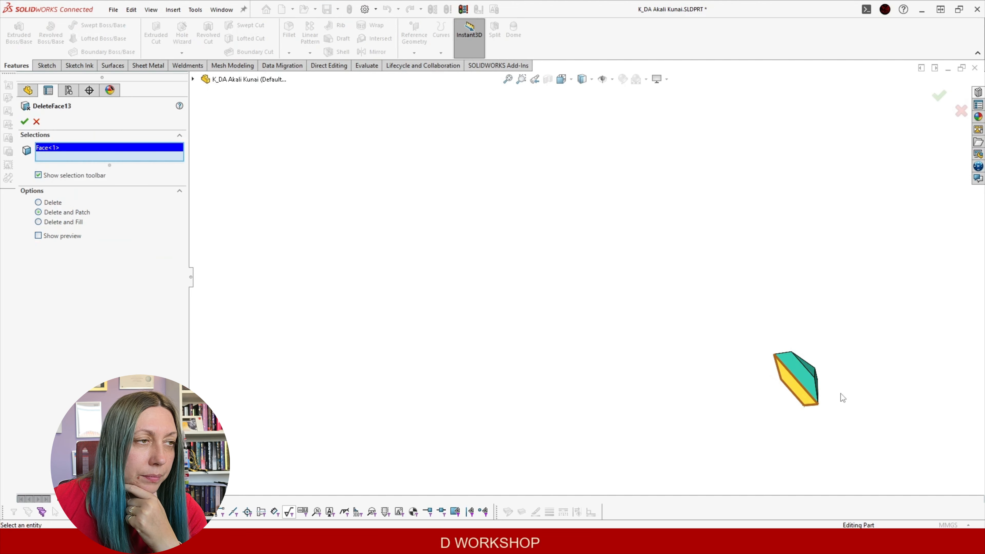
{"action": "scroll", "coordinate": [841, 393], "scroll_direction": "down", "scroll_amount": 3}
{"action": "middle_click_drag", "start_coordinate": [578, 340], "coordinate": [629, 281]}
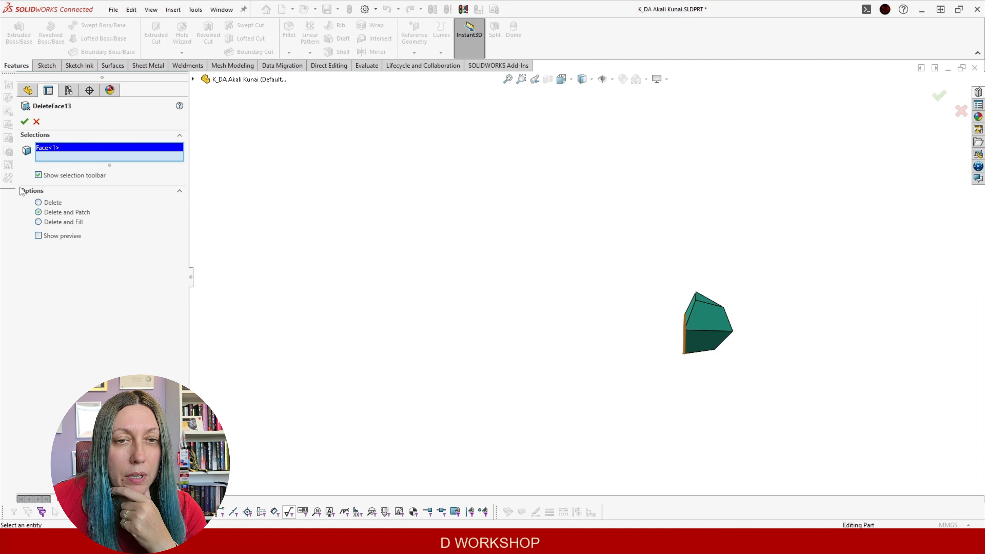
{"action": "left_click", "coordinate": [24, 121]}
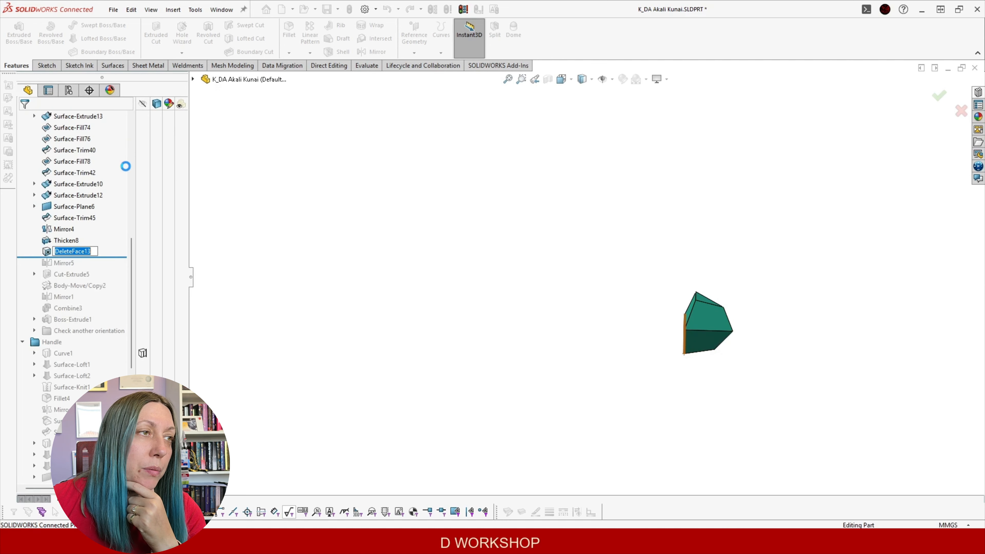
Roll the history forward past Mirror5 to show the full mirrored block
{"action": "left_click_drag", "start_coordinate": [113, 256], "coordinate": [112, 268]}
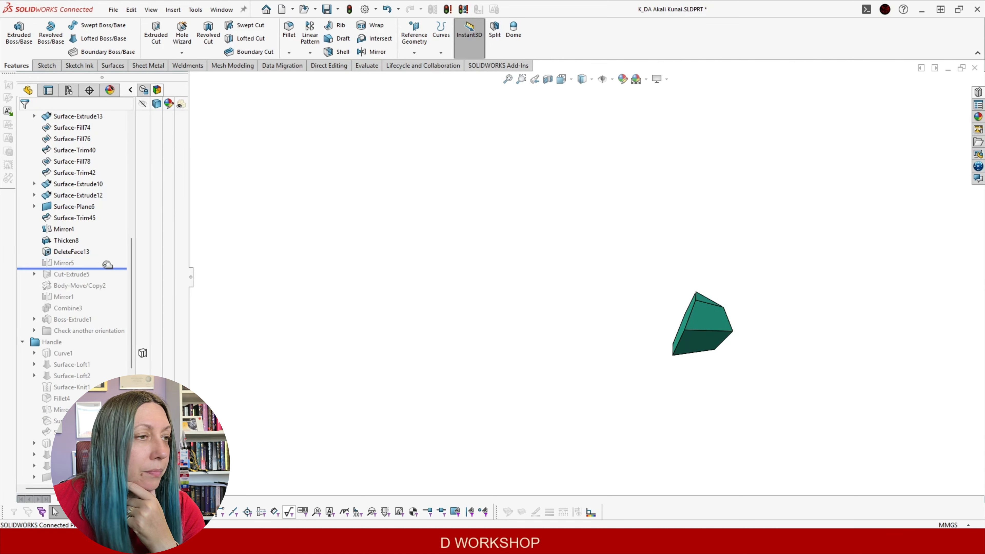
{"action": "middle_click_drag", "start_coordinate": [272, 277], "coordinate": [499, 95]}
{"action": "middle_click_drag", "start_coordinate": [336, 352], "coordinate": [363, 353]}
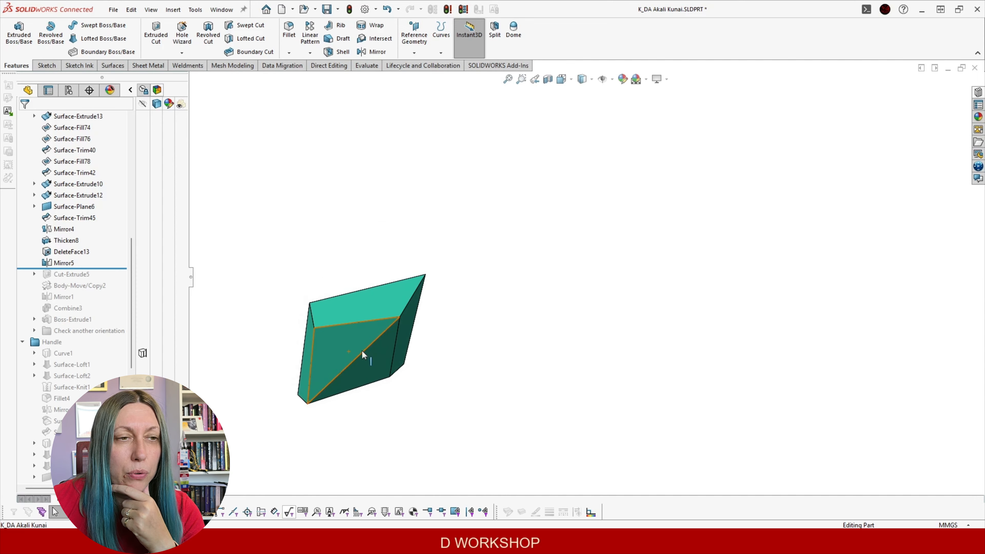
Try a Delete Face with patching on the block's front and lower-right faces
{"action": "left_click", "coordinate": [330, 65]}
{"action": "left_click", "coordinate": [178, 39]}
{"action": "left_click", "coordinate": [330, 345]}
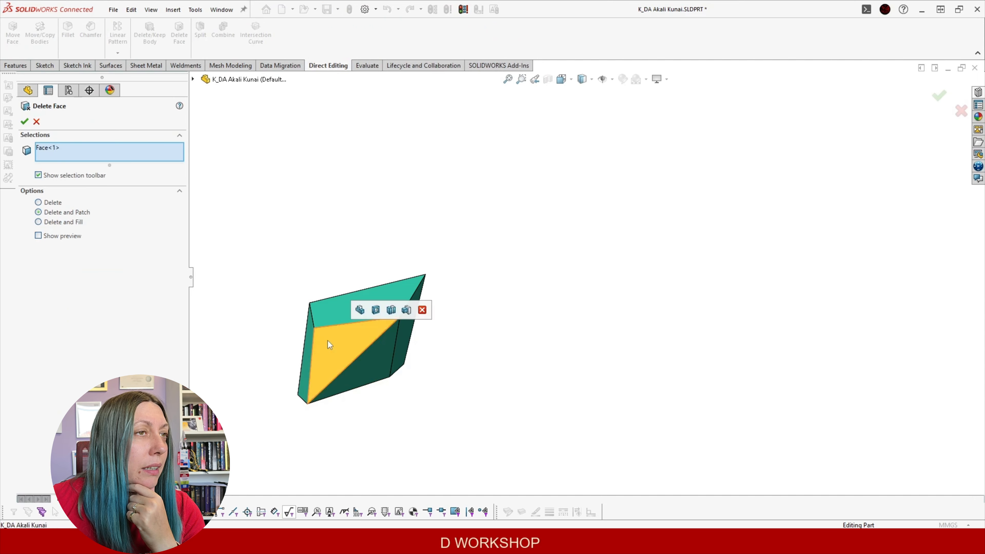
{"action": "left_click", "coordinate": [373, 369]}
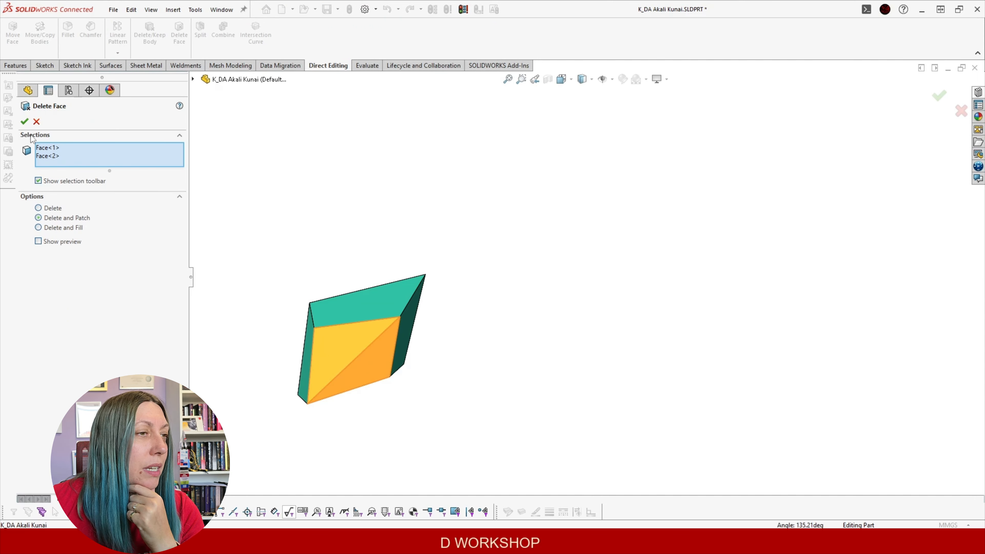
{"action": "left_click", "coordinate": [24, 122]}
{"action": "middle_click_drag", "start_coordinate": [431, 315], "coordinate": [455, 374]}
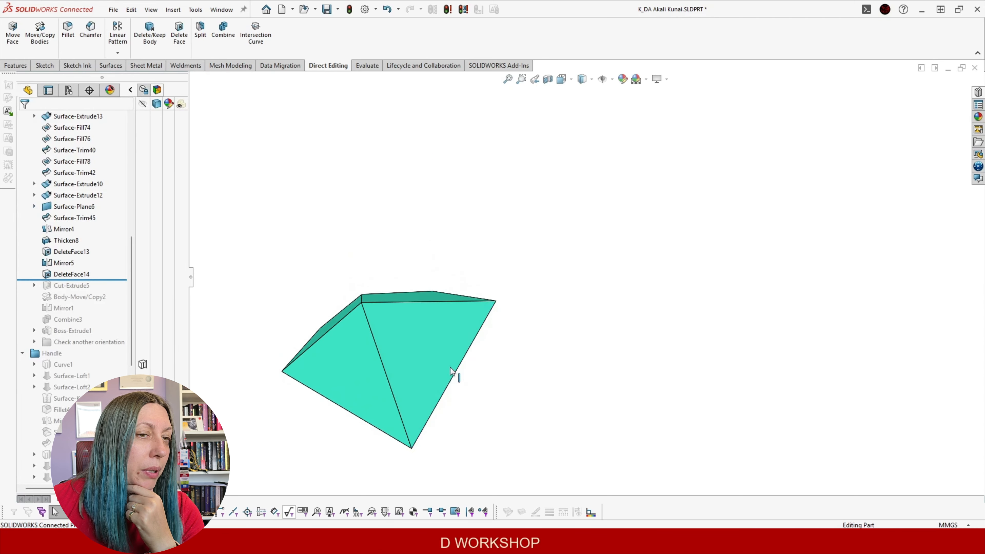
Delete the trial DeleteFace14 feature from the history
{"action": "left_click", "coordinate": [72, 274]}
{"action": "key", "text": "Delete"}
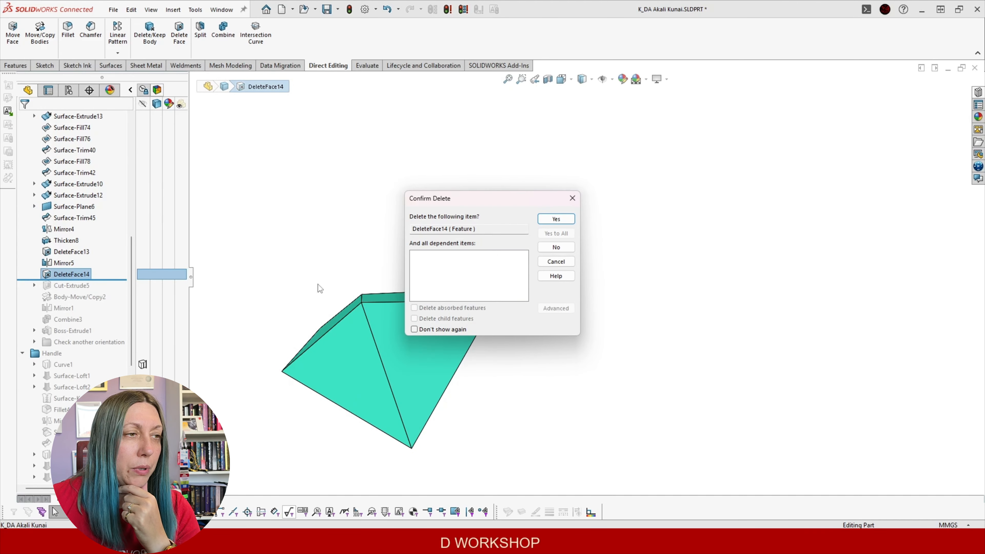
{"action": "left_click", "coordinate": [549, 248]}
Roll forward through Cut-Extrude5 and Body-Move/Copy2, then select Body-Move/Copy2
{"action": "left_click_drag", "start_coordinate": [117, 268], "coordinate": [115, 279]}
{"action": "middle_click_drag", "start_coordinate": [415, 278], "coordinate": [242, 468]}
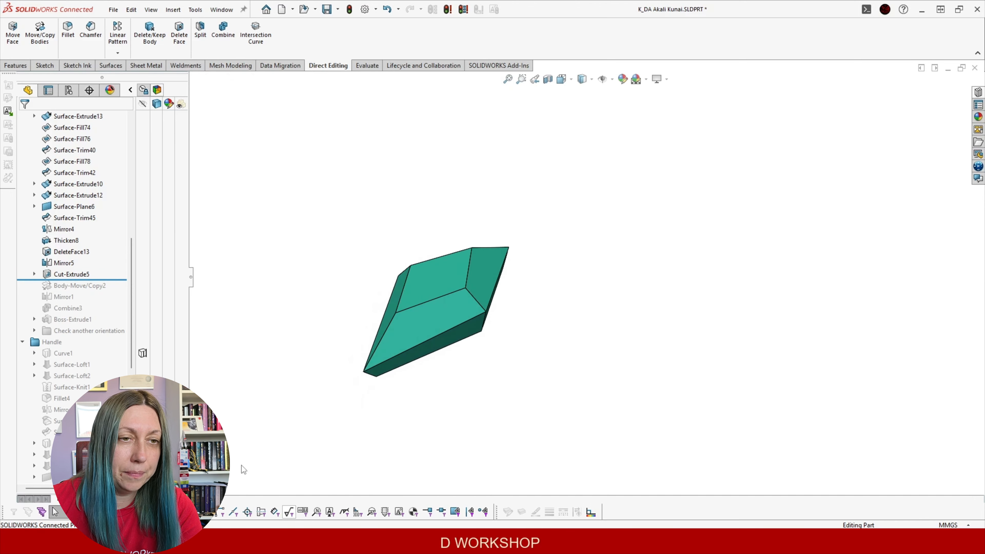
{"action": "left_click_drag", "start_coordinate": [111, 279], "coordinate": [114, 291]}
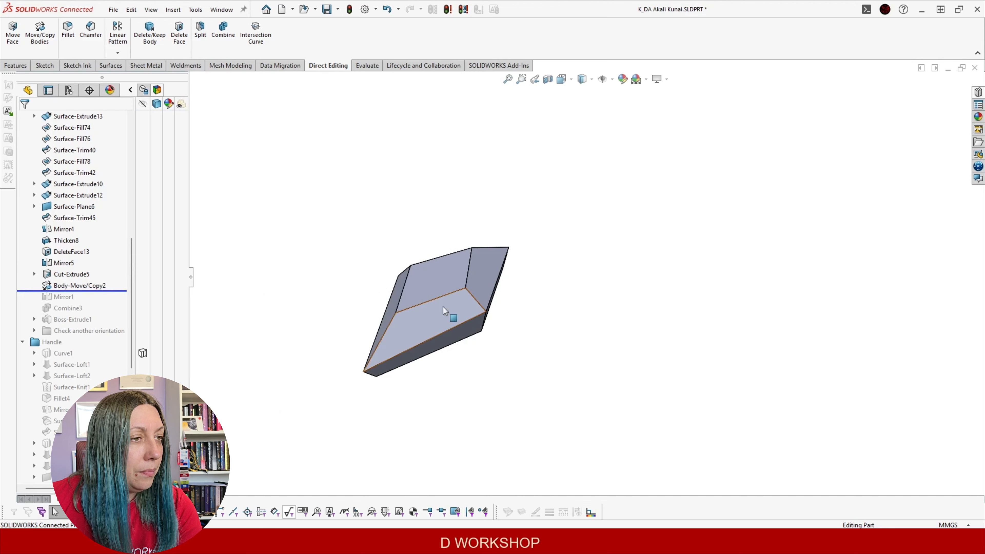
{"action": "left_click", "coordinate": [77, 287]}
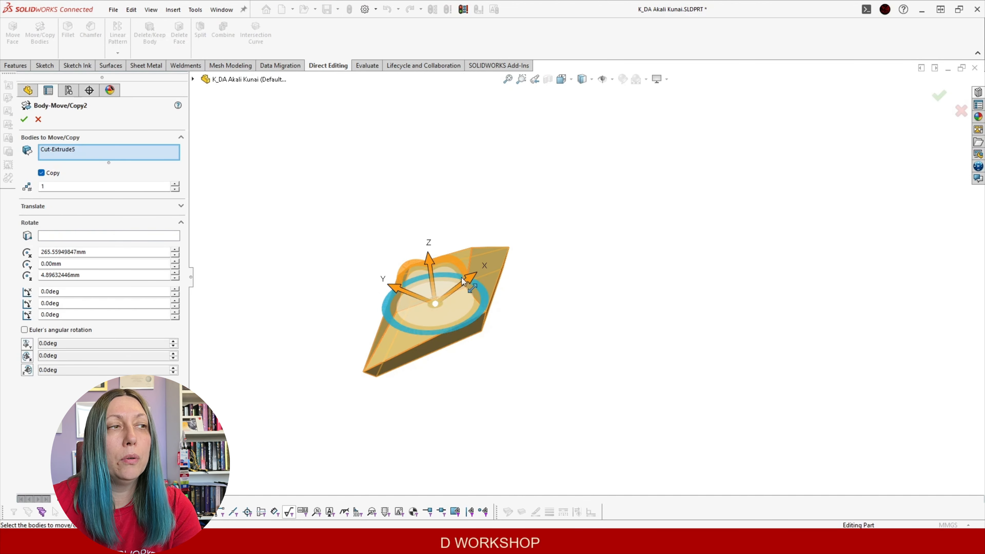
Confirm Body-Move/Copy2 as an in-place copy with no move, accepting the warning
{"action": "left_click", "coordinate": [25, 118]}
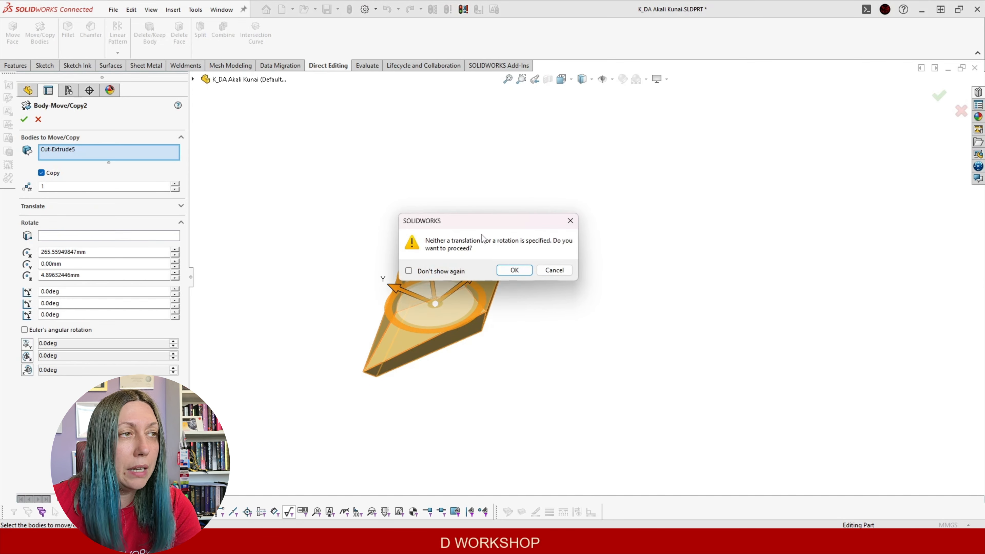
{"action": "left_click_drag", "start_coordinate": [498, 218], "coordinate": [432, 126]}
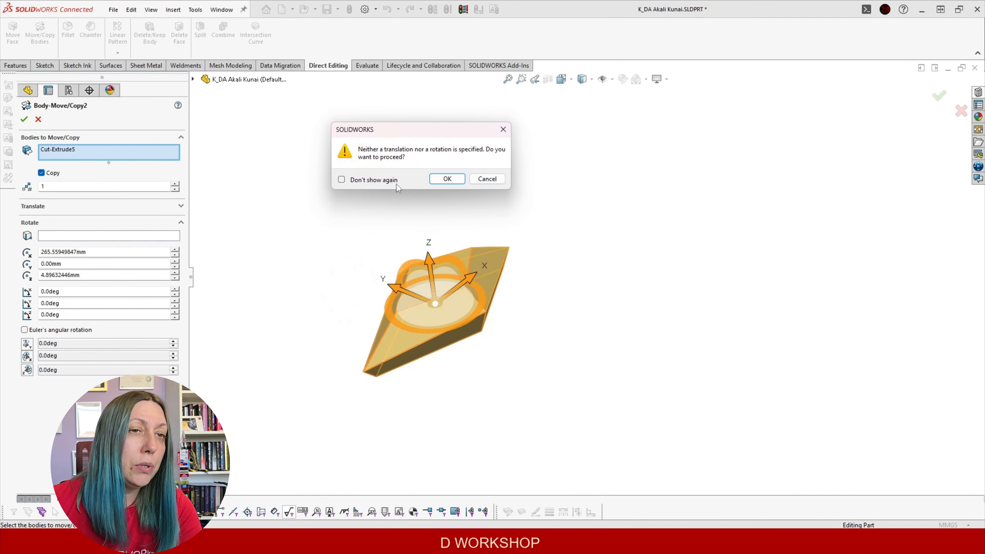
{"action": "left_click", "coordinate": [454, 181]}
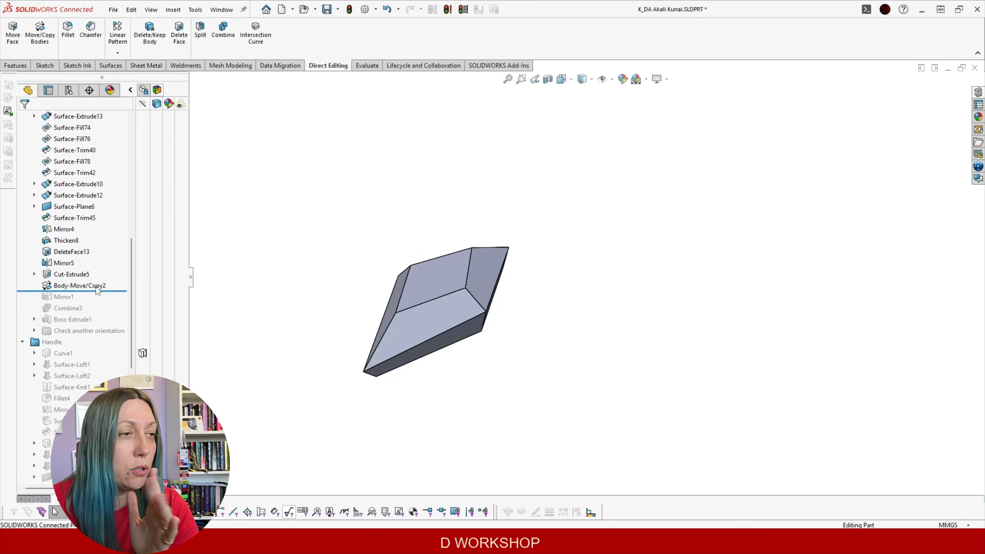
Check the Surface-Trim42 body in the Solid Bodies list
{"action": "scroll", "coordinate": [89, 264], "scroll_direction": "up", "scroll_amount": 15}
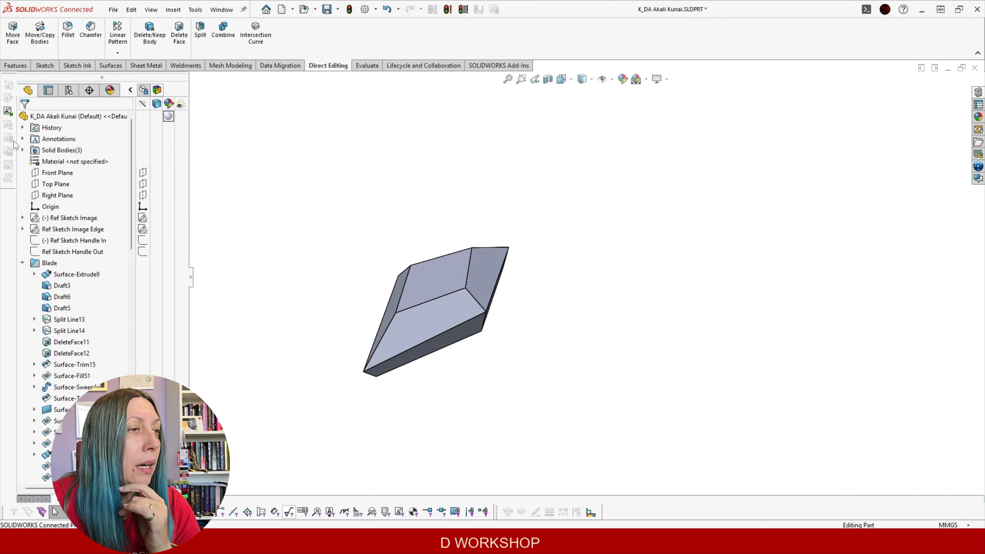
{"action": "left_click", "coordinate": [22, 150]}
{"action": "left_click", "coordinate": [73, 161]}
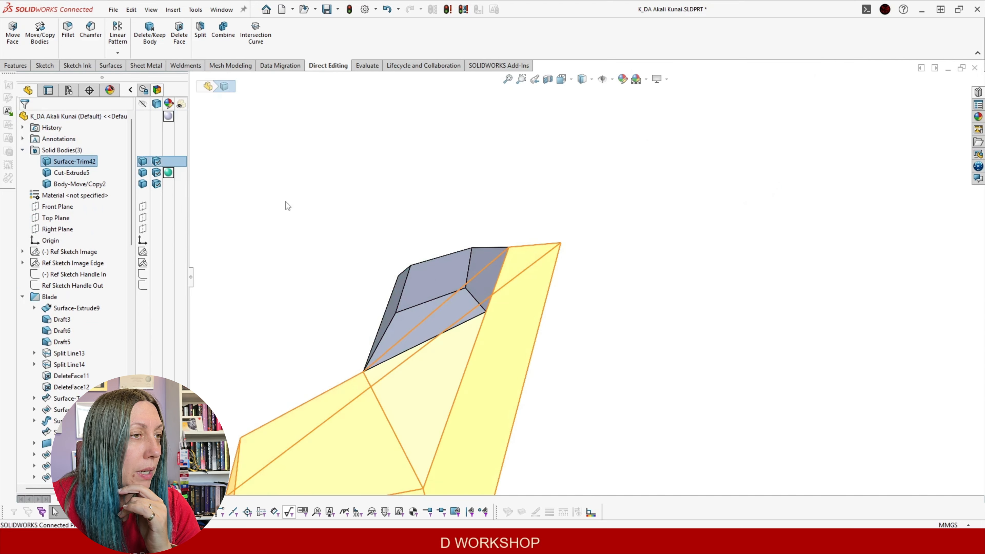
{"action": "left_click", "coordinate": [287, 203]}
{"action": "scroll", "coordinate": [384, 252], "scroll_direction": "up", "scroll_amount": 4}
{"action": "scroll", "coordinate": [82, 281], "scroll_direction": "down", "scroll_amount": 20}
{"action": "scroll", "coordinate": [82, 279], "scroll_direction": "up", "scroll_amount": 7}
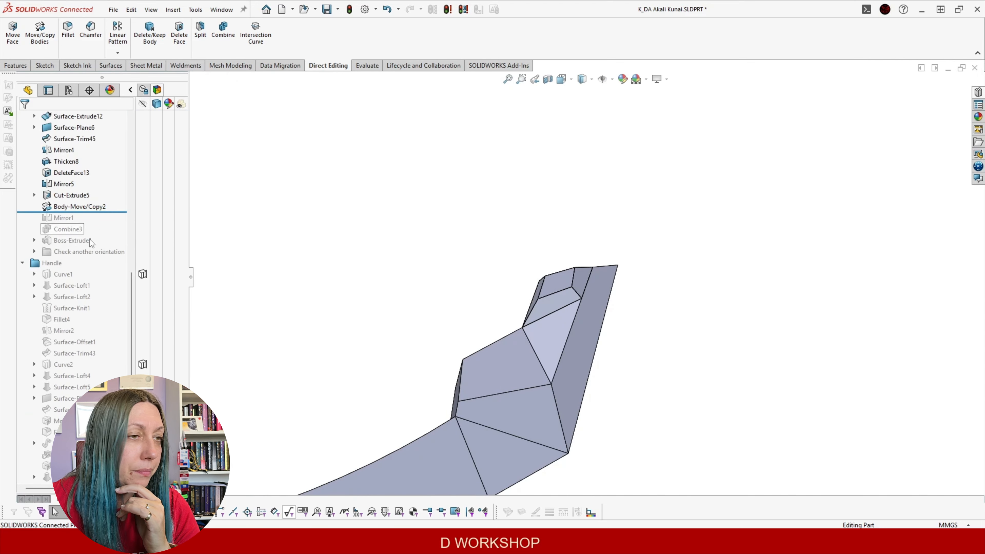
Roll the history forward past Mirror1 to show the mirrored blade half
{"action": "left_click_drag", "start_coordinate": [100, 213], "coordinate": [100, 223]}
{"action": "middle_click_drag", "start_coordinate": [426, 287], "coordinate": [455, 322]}
{"action": "scroll", "coordinate": [630, 321], "scroll_direction": "up", "scroll_amount": 3}
{"action": "scroll", "coordinate": [577, 319], "scroll_direction": "down", "scroll_amount": 4}
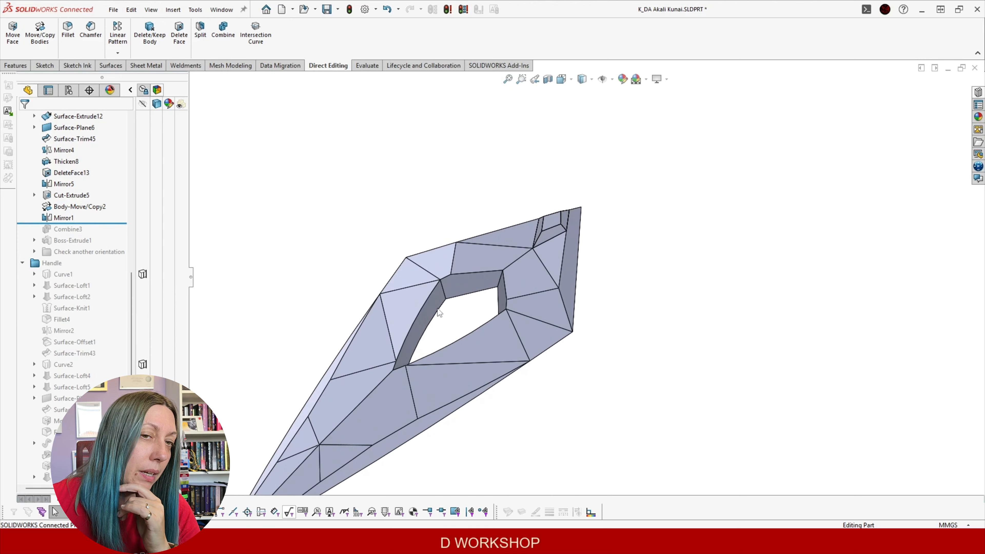
Reconfirm the Mirror1 feature with its settings unchanged
{"action": "left_click", "coordinate": [63, 218]}
{"action": "left_click", "coordinate": [63, 187]}
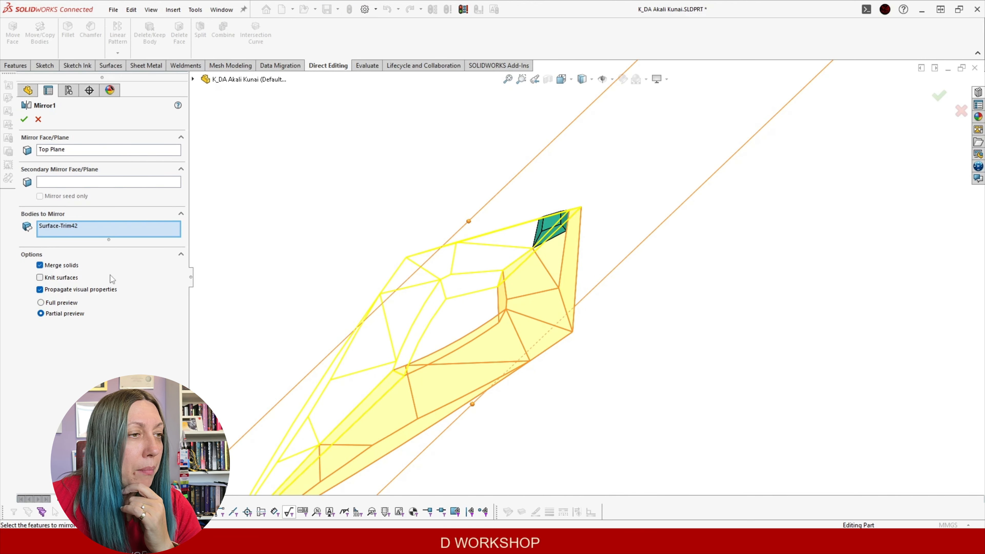
{"action": "left_click", "coordinate": [24, 120]}
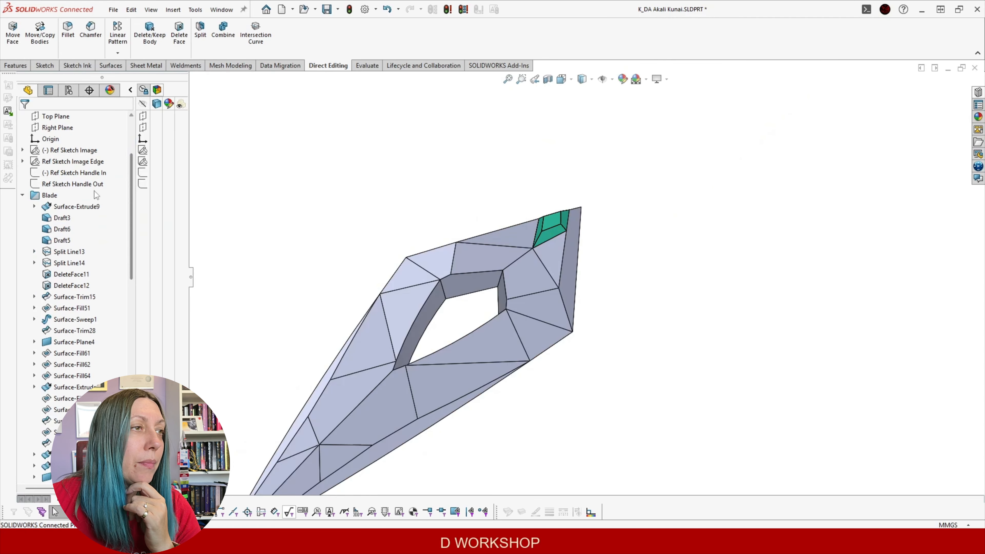
{"action": "middle_click_drag", "start_coordinate": [457, 297], "coordinate": [436, 312]}
{"action": "scroll", "coordinate": [71, 260], "scroll_direction": "up", "scroll_amount": 1}
{"action": "scroll", "coordinate": [68, 255], "scroll_direction": "down", "scroll_amount": 3}
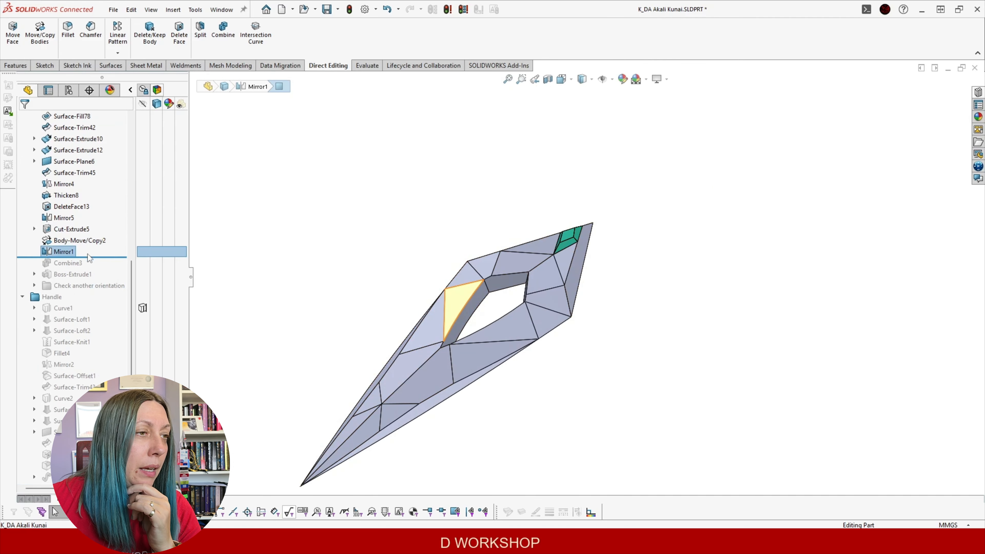
Roll forward to Combine3 and confirm Subtract of Body-Move/Copy2 from Mirror1
{"action": "left_click_drag", "start_coordinate": [92, 256], "coordinate": [92, 268]}
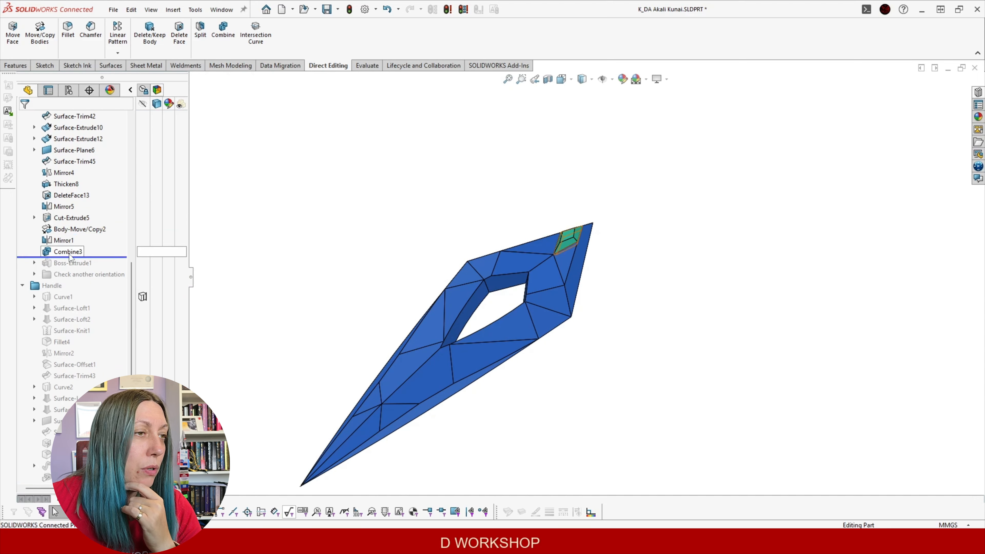
{"action": "left_click", "coordinate": [68, 251]}
{"action": "left_click", "coordinate": [81, 224]}
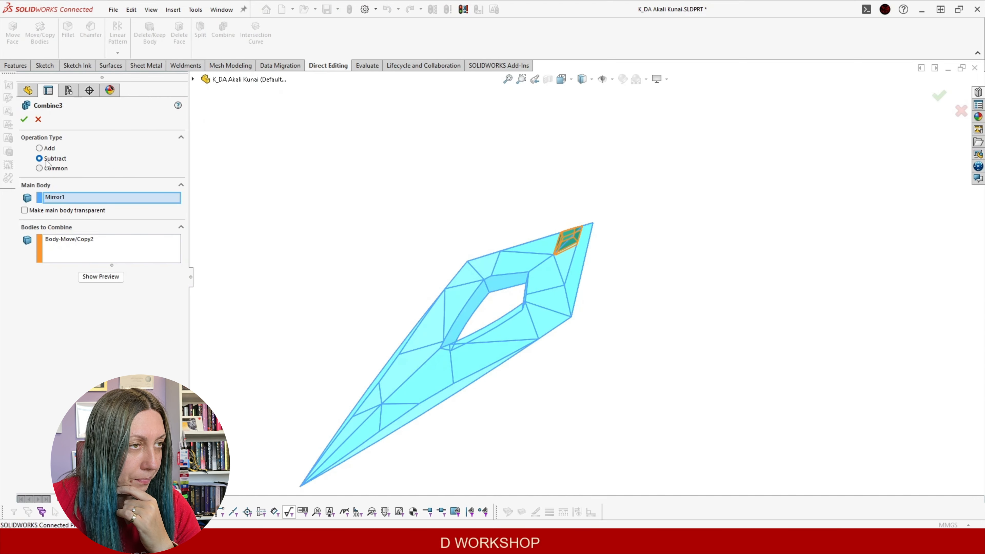
{"action": "scroll", "coordinate": [631, 279], "scroll_direction": "down", "scroll_amount": 3}
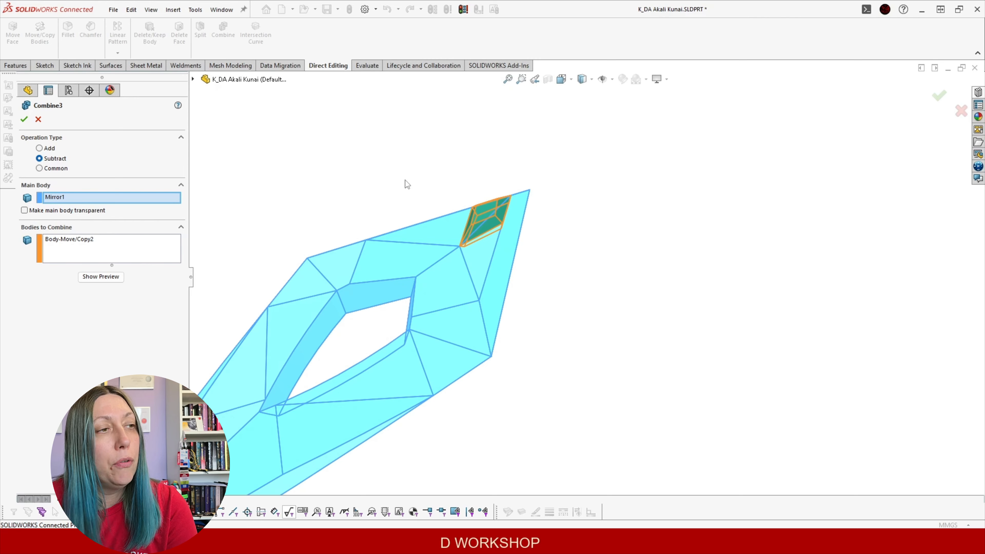
{"action": "left_click", "coordinate": [28, 122]}
{"action": "scroll", "coordinate": [370, 250], "scroll_direction": "up", "scroll_amount": 2}
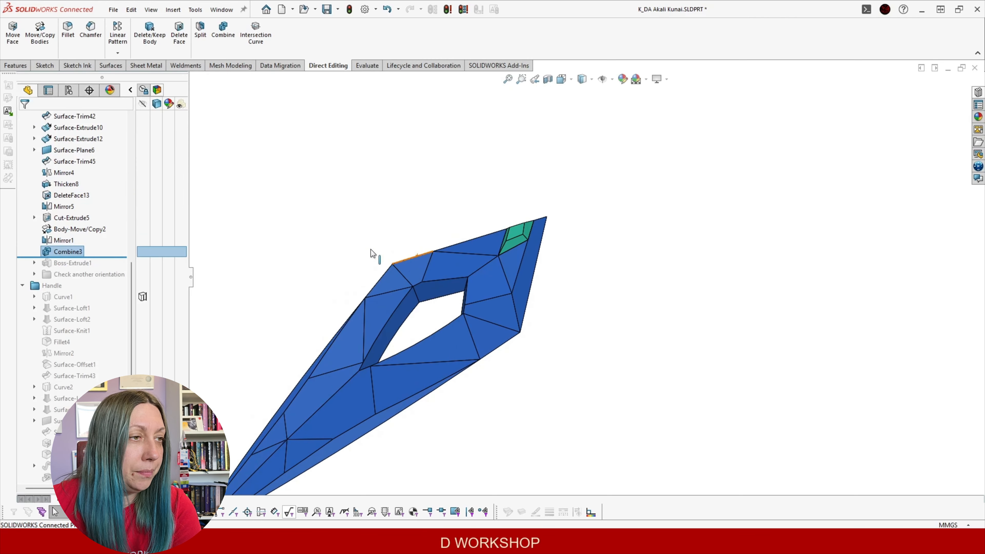
Roll Boss-Extrude1 into the model and select the tang's hole edge to check its 4 mm diameter
{"action": "middle_click_drag", "start_coordinate": [558, 284], "coordinate": [565, 249]}
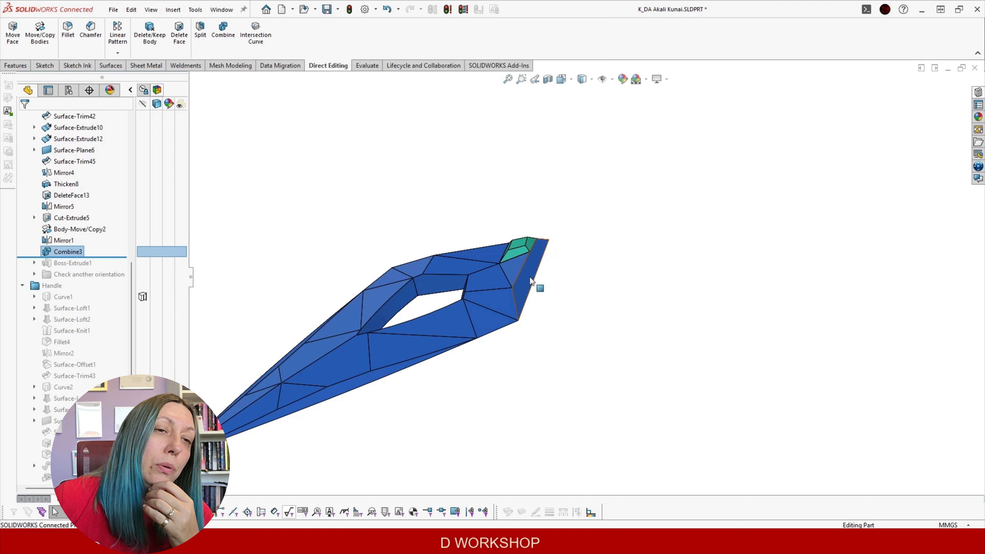
{"action": "middle_click_drag", "start_coordinate": [530, 278], "coordinate": [516, 246]}
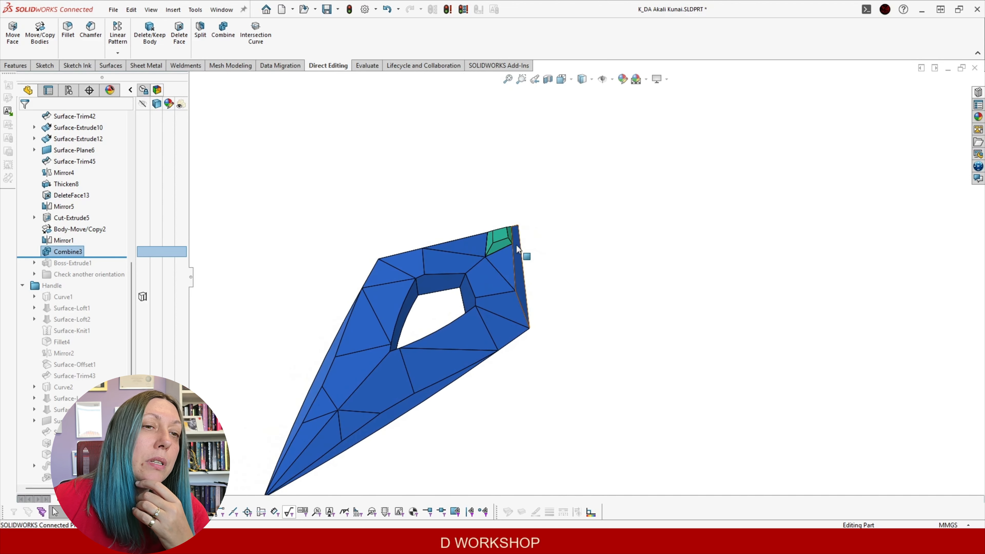
{"action": "scroll", "coordinate": [521, 220], "scroll_direction": "up", "scroll_amount": 2}
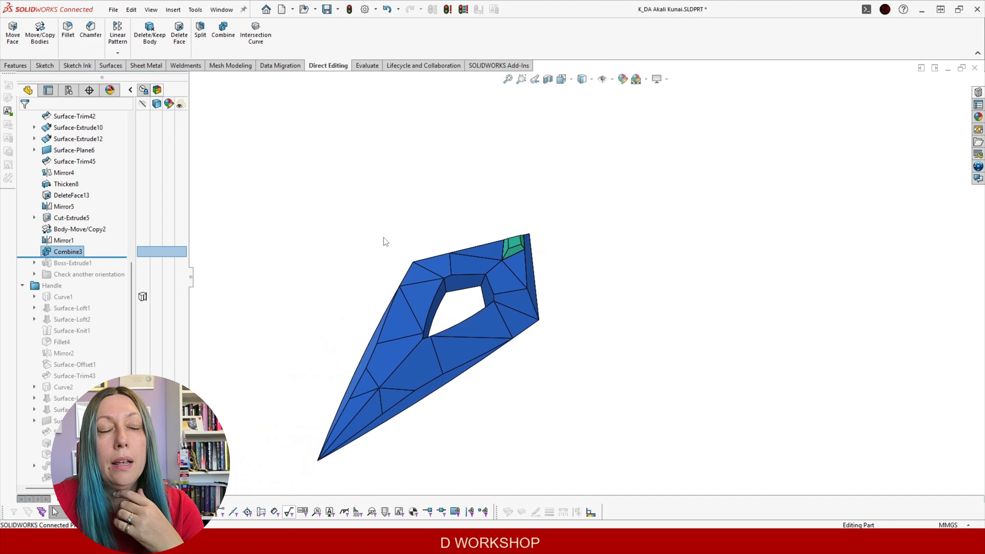
{"action": "left_click_drag", "start_coordinate": [104, 257], "coordinate": [102, 265]}
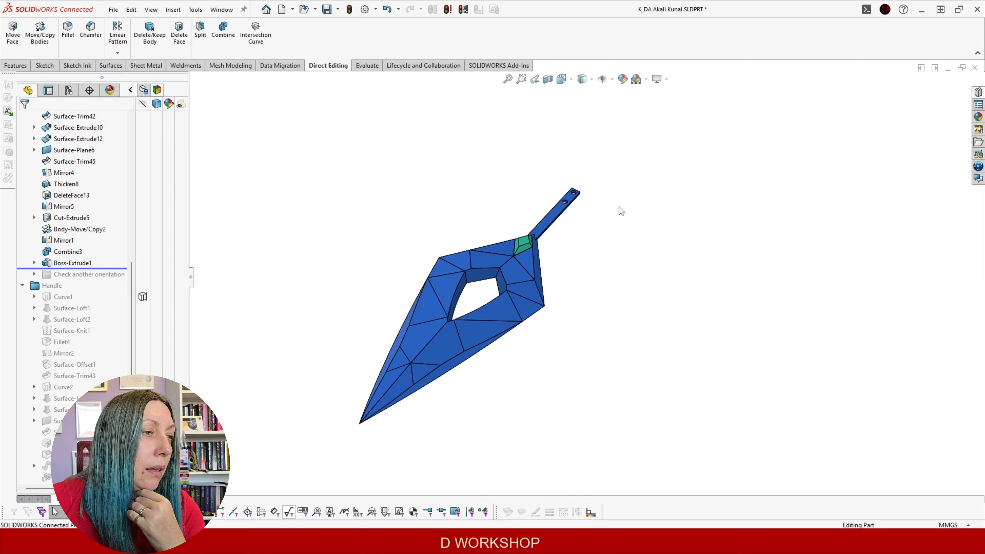
{"action": "scroll", "coordinate": [618, 206], "scroll_direction": "down", "scroll_amount": 4}
{"action": "middle_click_drag", "start_coordinate": [501, 229], "coordinate": [500, 285]}
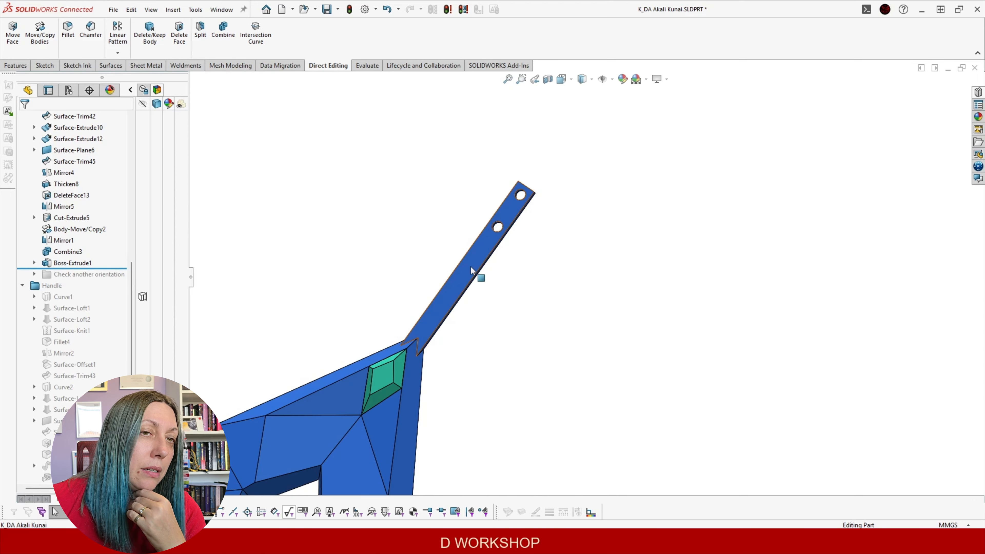
{"action": "left_click", "coordinate": [498, 228]}
{"action": "middle_click_drag", "start_coordinate": [518, 190], "coordinate": [508, 283]}
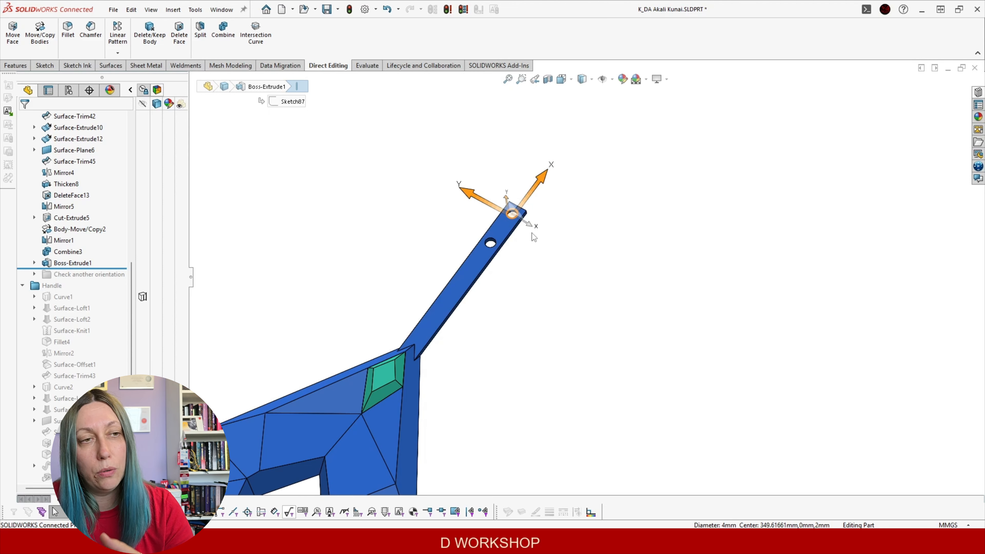
Roll the history below the Check another orientation folder
{"action": "scroll", "coordinate": [531, 236], "scroll_direction": "up", "scroll_amount": 5}
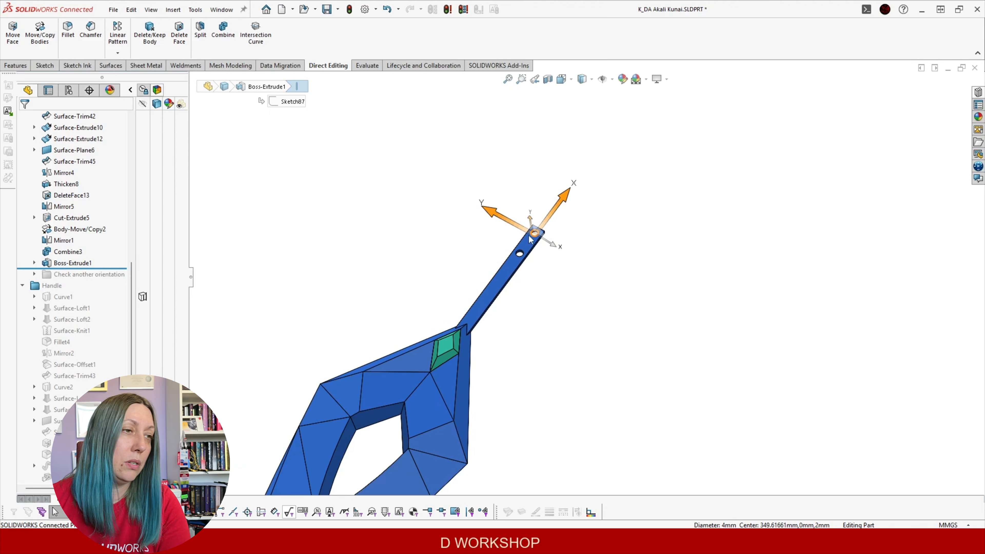
{"action": "scroll", "coordinate": [561, 383], "scroll_direction": "down", "scroll_amount": 3}
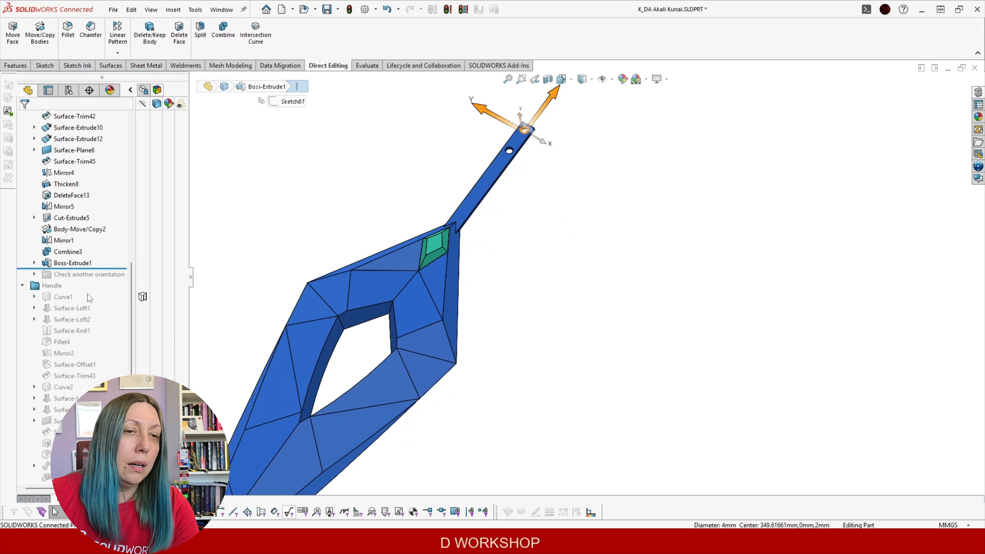
{"action": "left_click_drag", "start_coordinate": [107, 267], "coordinate": [106, 278]}
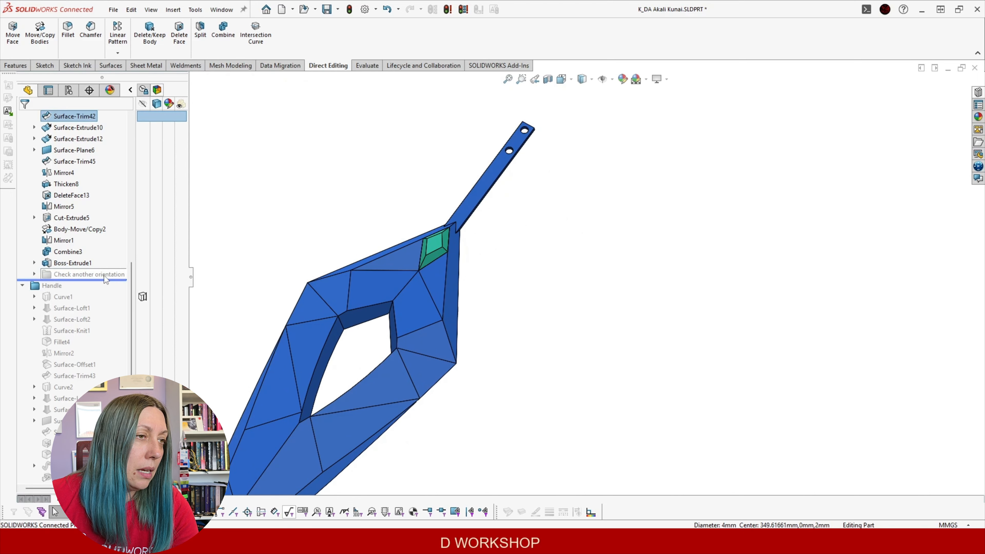
Unsuppress the Check another orientation folder to preview it, then suppress it again
{"action": "left_click", "coordinate": [34, 274]}
{"action": "middle_click_drag", "start_coordinate": [450, 289], "coordinate": [329, 335]}
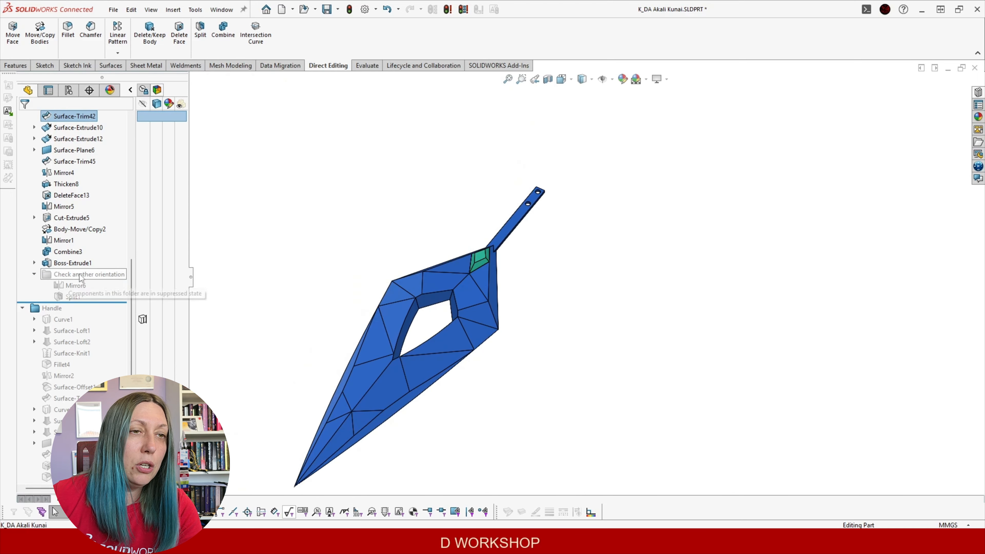
{"action": "left_click", "coordinate": [93, 274]}
{"action": "left_click", "coordinate": [92, 259]}
{"action": "middle_click_drag", "start_coordinate": [480, 278], "coordinate": [496, 213]}
{"action": "left_click", "coordinate": [92, 286]}
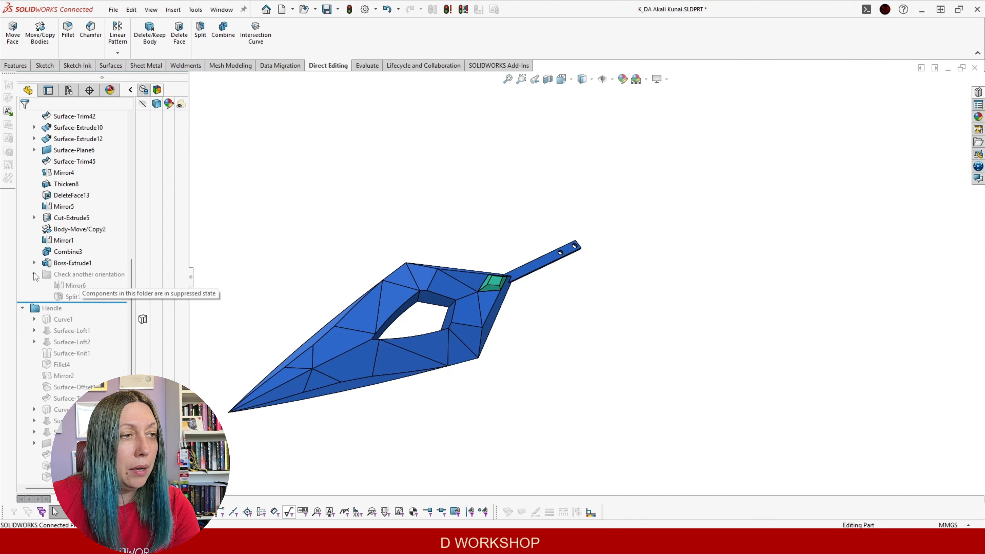
{"action": "left_click", "coordinate": [34, 274]}
Collapse the Blade folder and roll the history below Handle's Curve1
{"action": "middle_click_drag", "start_coordinate": [432, 276], "coordinate": [454, 304]}
{"action": "scroll", "coordinate": [89, 252], "scroll_direction": "up", "scroll_amount": 10}
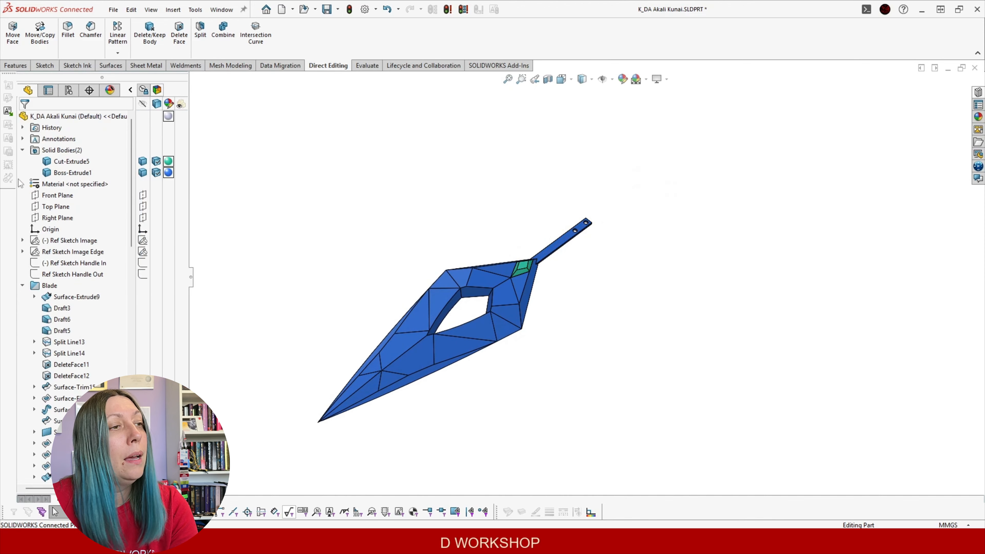
{"action": "left_click", "coordinate": [22, 286]}
{"action": "left_click_drag", "start_coordinate": [76, 290], "coordinate": [80, 312]}
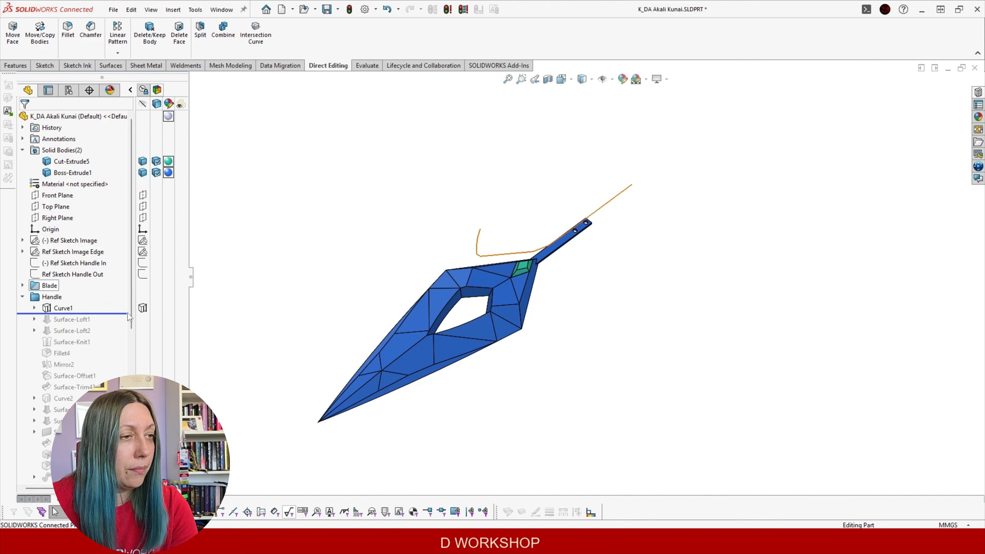
Expand Curve1 and show its Ref Sketch Handle In sketch
{"action": "left_click", "coordinate": [34, 308]}
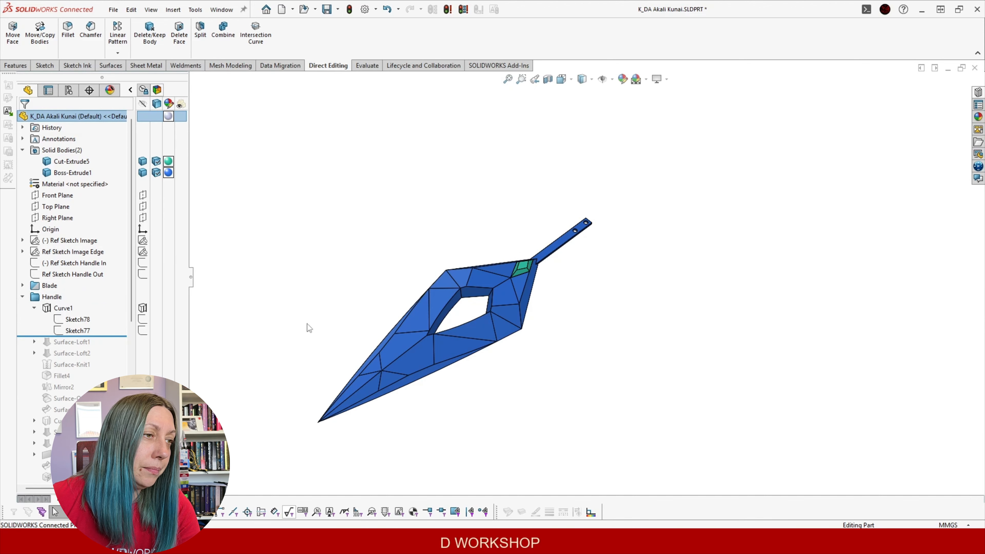
{"action": "scroll", "coordinate": [648, 263], "scroll_direction": "up", "scroll_amount": 2}
{"action": "scroll", "coordinate": [436, 254], "scroll_direction": "down", "scroll_amount": 4}
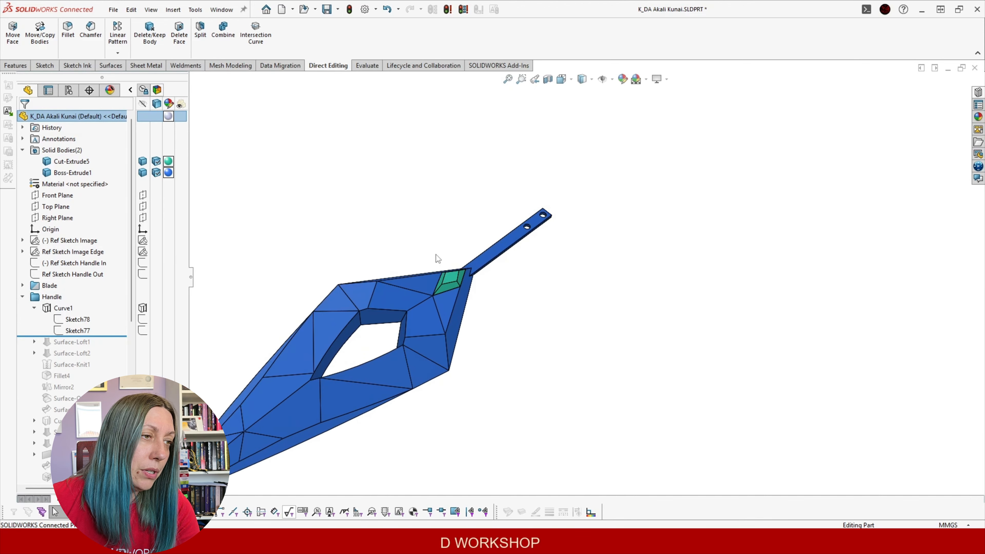
{"action": "left_click", "coordinate": [69, 264]}
{"action": "left_click", "coordinate": [82, 248]}
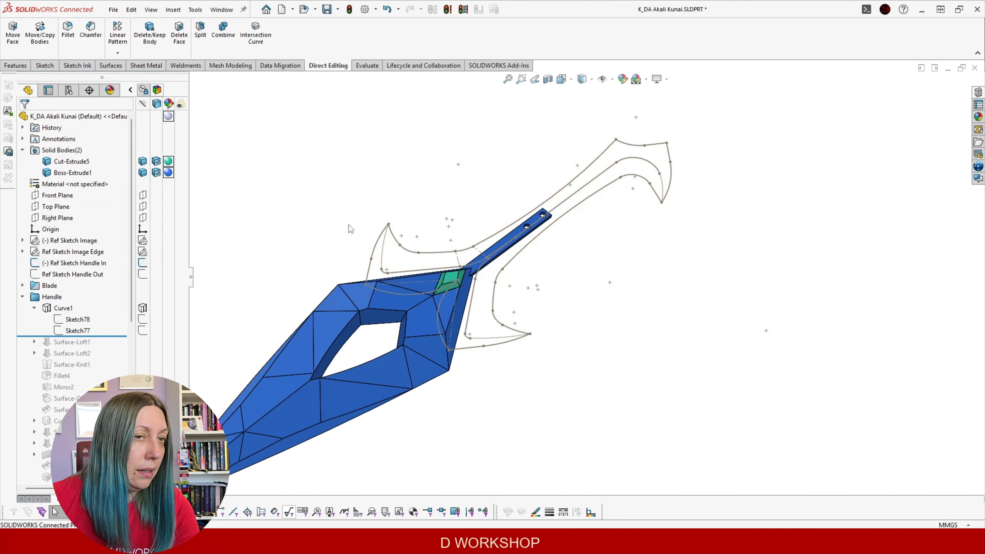
{"action": "middle_click_drag", "start_coordinate": [446, 188], "coordinate": [343, 250]}
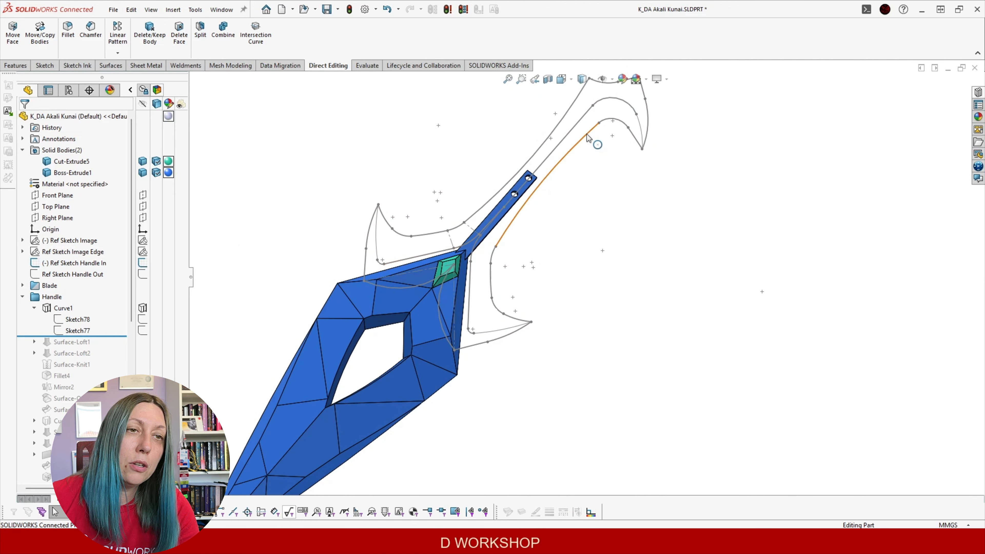
Switch to the Front view, zoom in, and hide the Boss-Extrude1 blade body
{"action": "key", "text": "ctrl+1"}
{"action": "scroll", "coordinate": [748, 194], "scroll_direction": "up", "scroll_amount": 1}
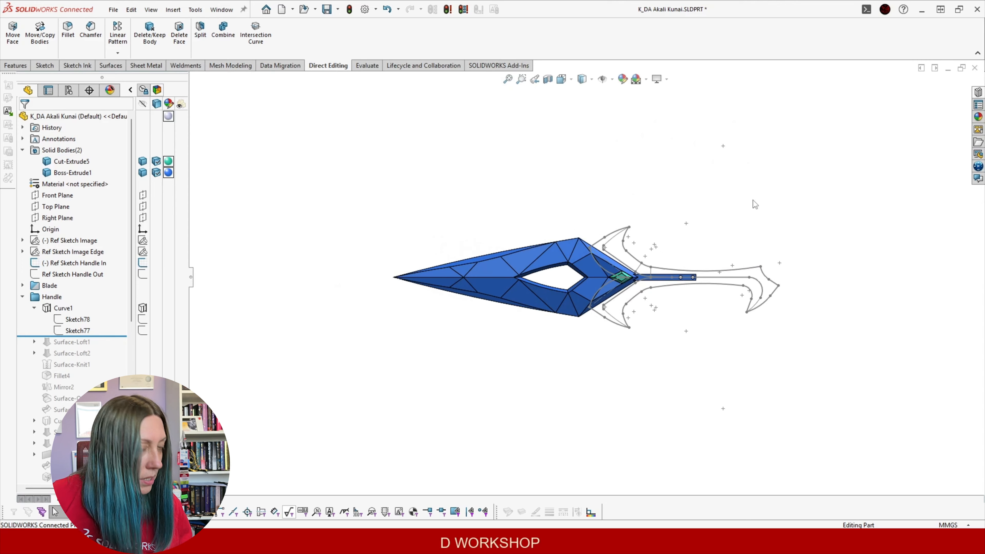
{"action": "scroll", "coordinate": [753, 200], "scroll_direction": "down", "scroll_amount": 4}
{"action": "scroll", "coordinate": [620, 256], "scroll_direction": "up", "scroll_amount": 1}
{"action": "scroll", "coordinate": [498, 363], "scroll_direction": "down", "scroll_amount": 5}
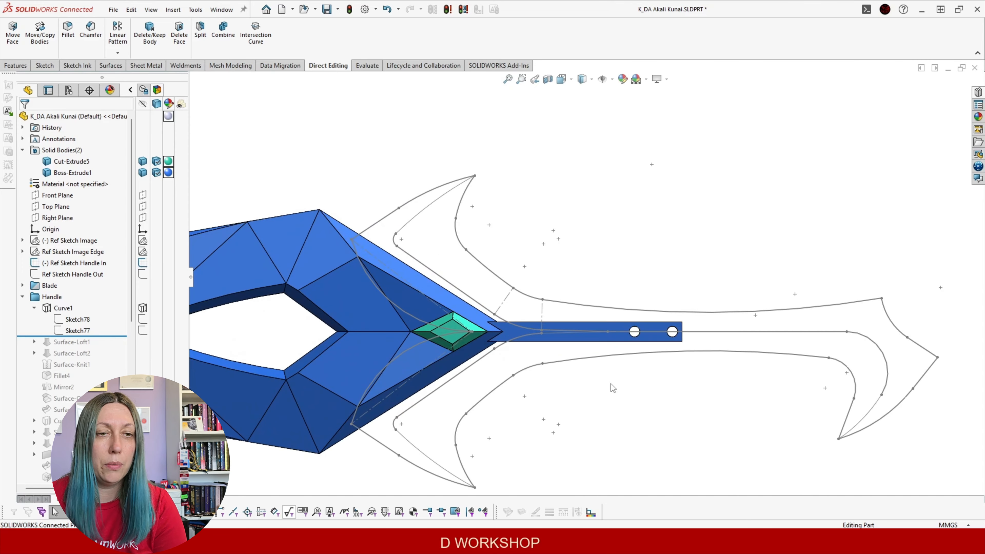
{"action": "scroll", "coordinate": [704, 388], "scroll_direction": "up", "scroll_amount": 3}
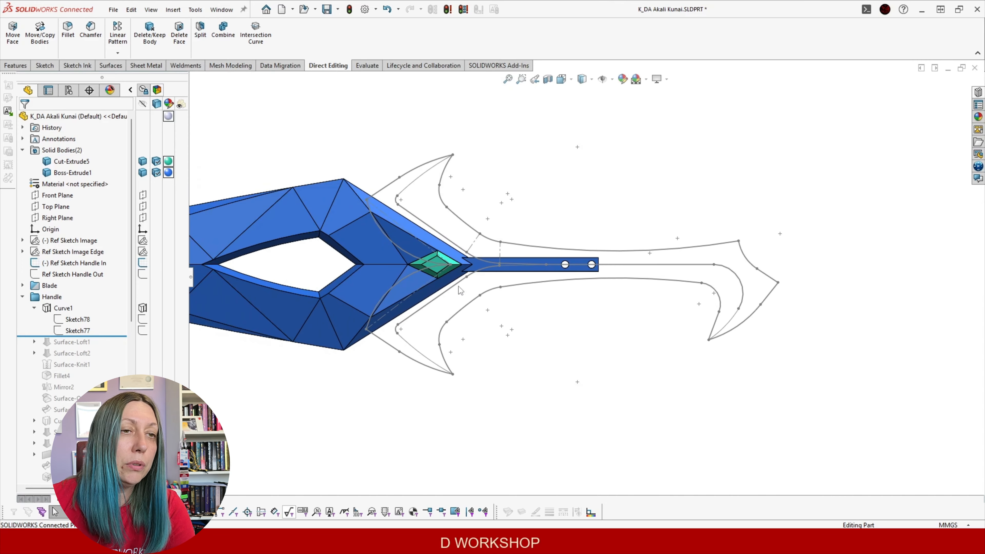
{"action": "left_click", "coordinate": [71, 173]}
{"action": "left_click", "coordinate": [81, 159]}
{"action": "left_click", "coordinate": [68, 240]}
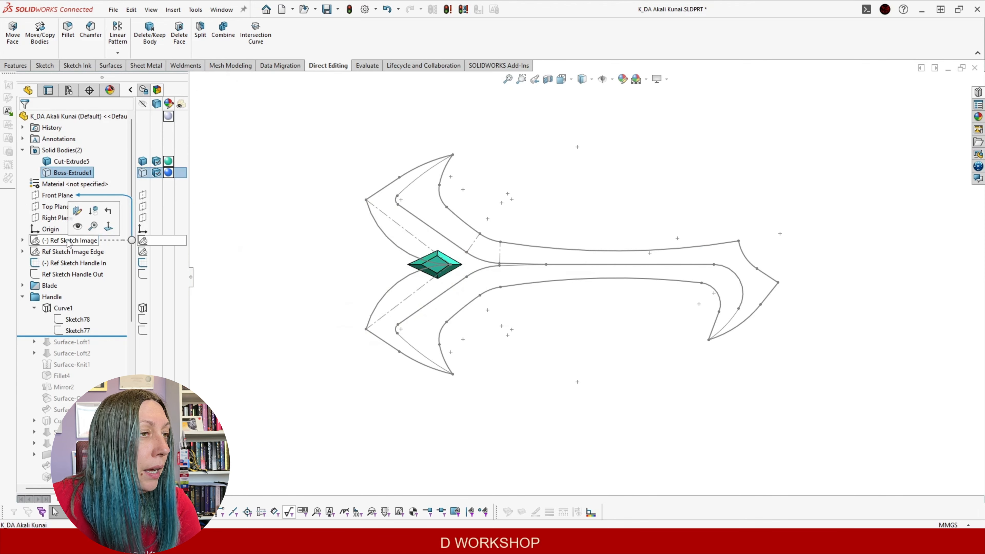
Show the Ref Sketch Image reference picture of the kunai in a hand
{"action": "left_click", "coordinate": [78, 227]}
{"action": "scroll", "coordinate": [618, 262], "scroll_direction": "down", "scroll_amount": 5}
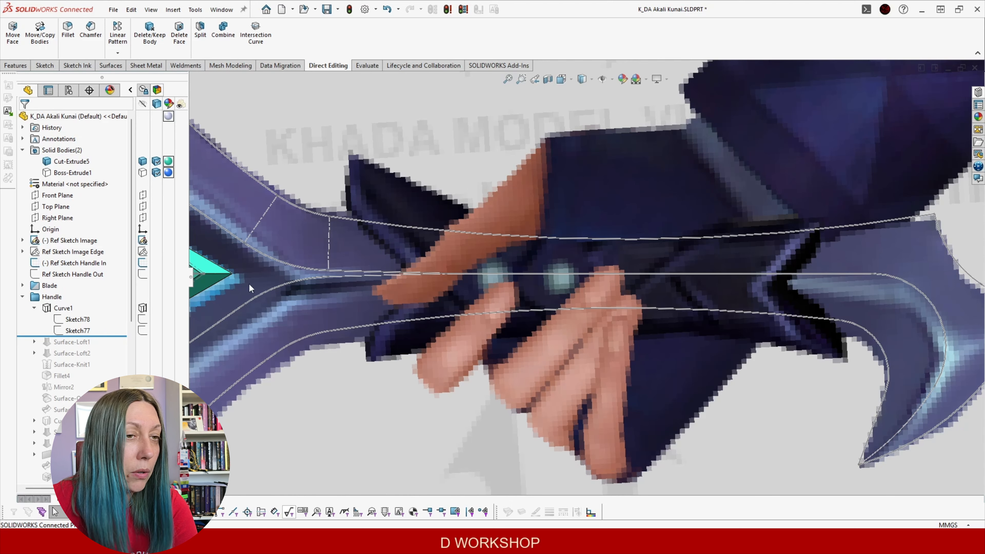
{"action": "scroll", "coordinate": [409, 302], "scroll_direction": "up", "scroll_amount": 3}
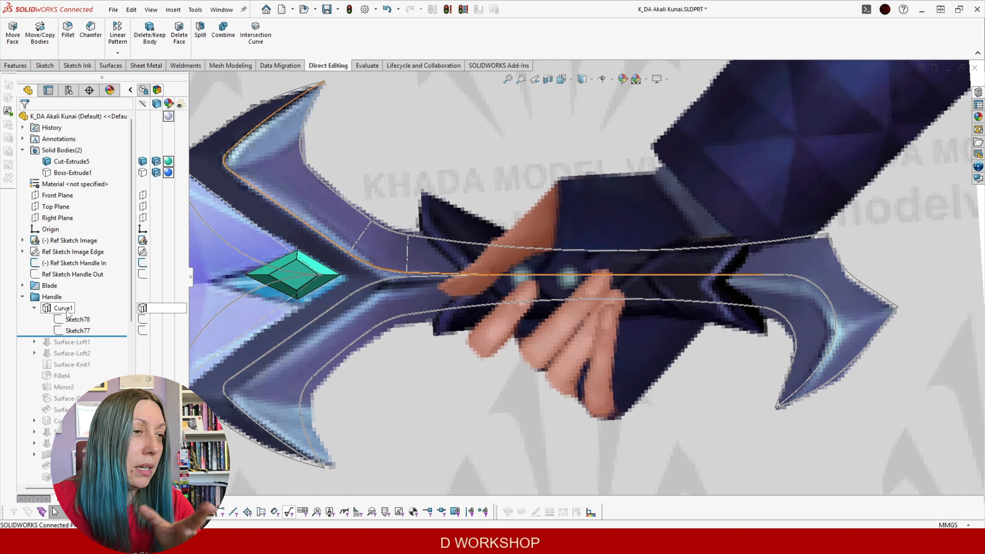
Show the Curve1 handle path over the picture, checking Sketch78 first
{"action": "left_click", "coordinate": [78, 319]}
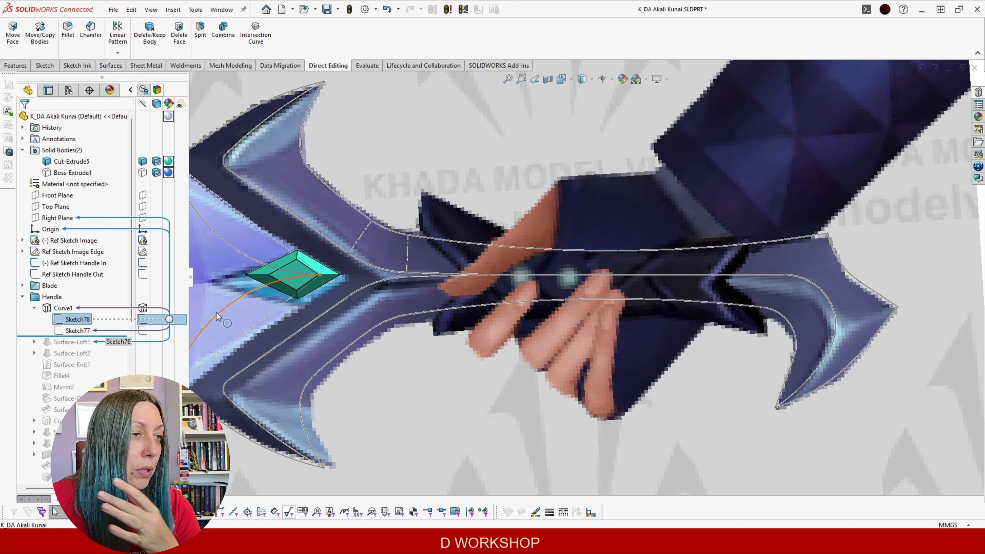
{"action": "left_click", "coordinate": [65, 307]}
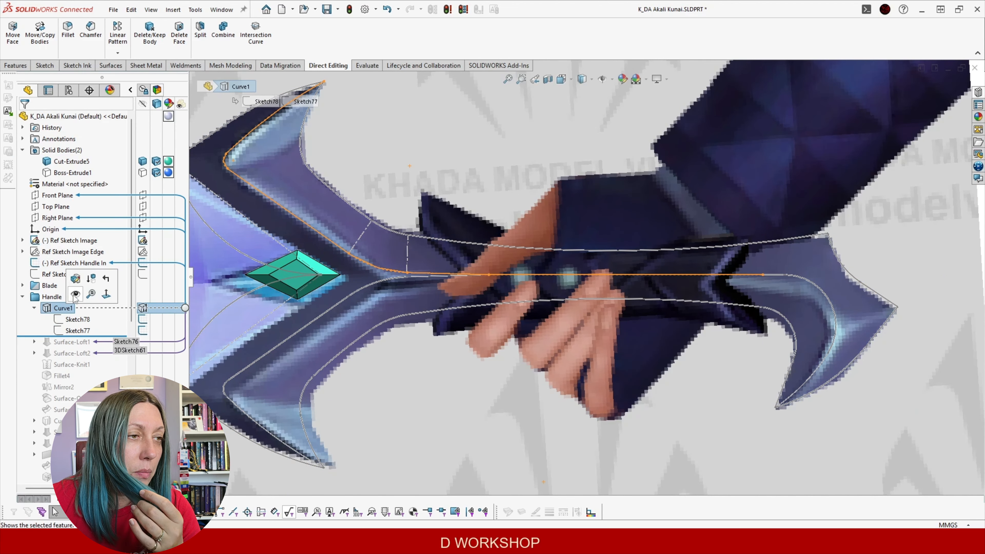
{"action": "left_click", "coordinate": [74, 295]}
{"action": "scroll", "coordinate": [372, 222], "scroll_direction": "up", "scroll_amount": 2}
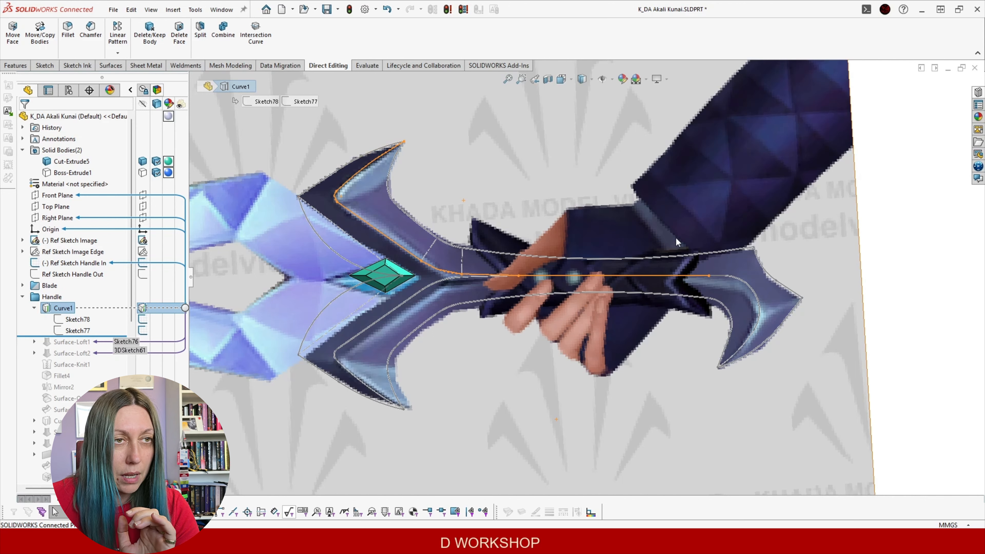
Roll the history forward to rebuild Surface-Loft1 and Surface-Loft2
{"action": "left_click", "coordinate": [487, 189]}
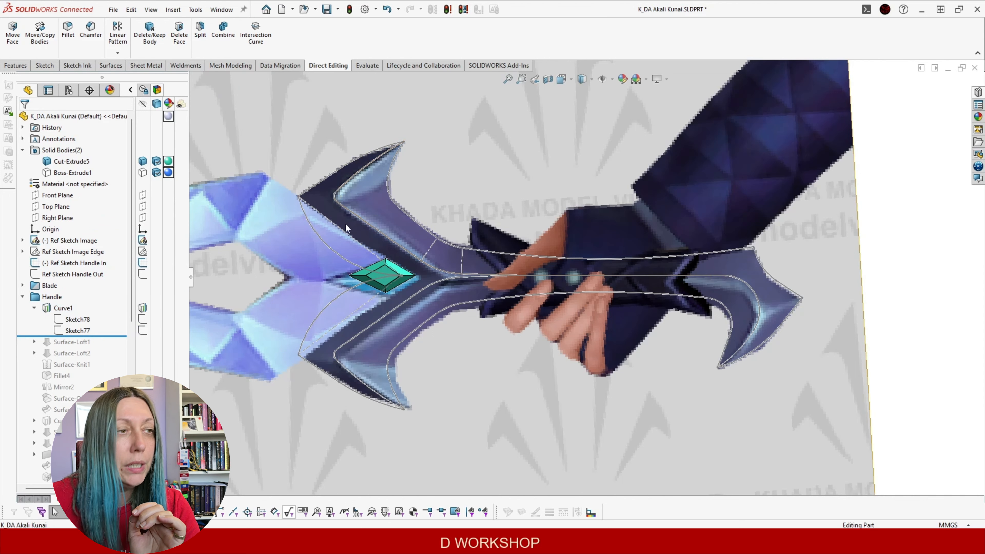
{"action": "left_click", "coordinate": [35, 308]}
{"action": "left_click", "coordinate": [59, 308]}
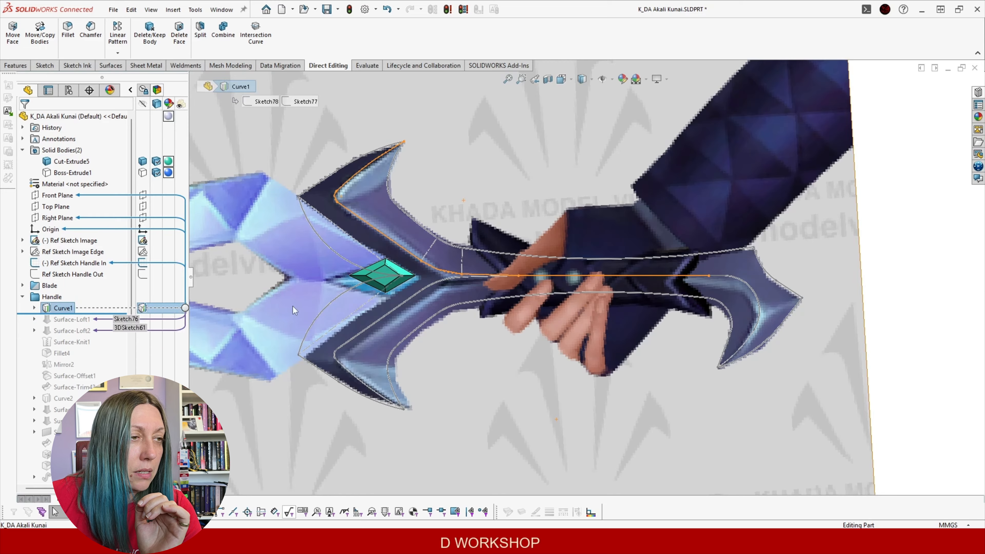
{"action": "mouse_move", "coordinate": [466, 318]}
{"action": "middle_mouse_down"}
{"action": "mouse_move", "coordinate": [475, 255]}
{"action": "mouse_move", "coordinate": [435, 279]}
{"action": "middle_mouse_up"}
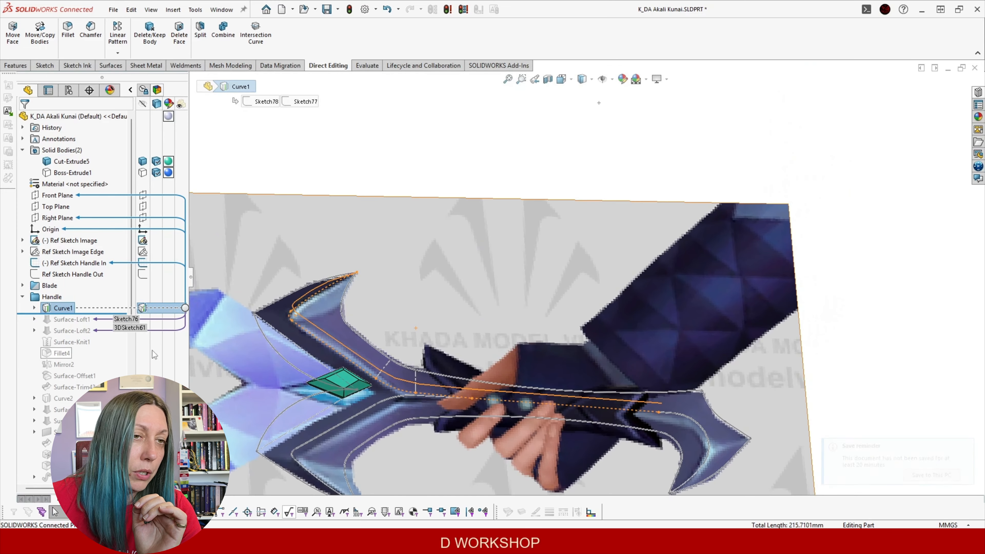
{"action": "left_click_drag", "start_coordinate": [102, 314], "coordinate": [100, 325]}
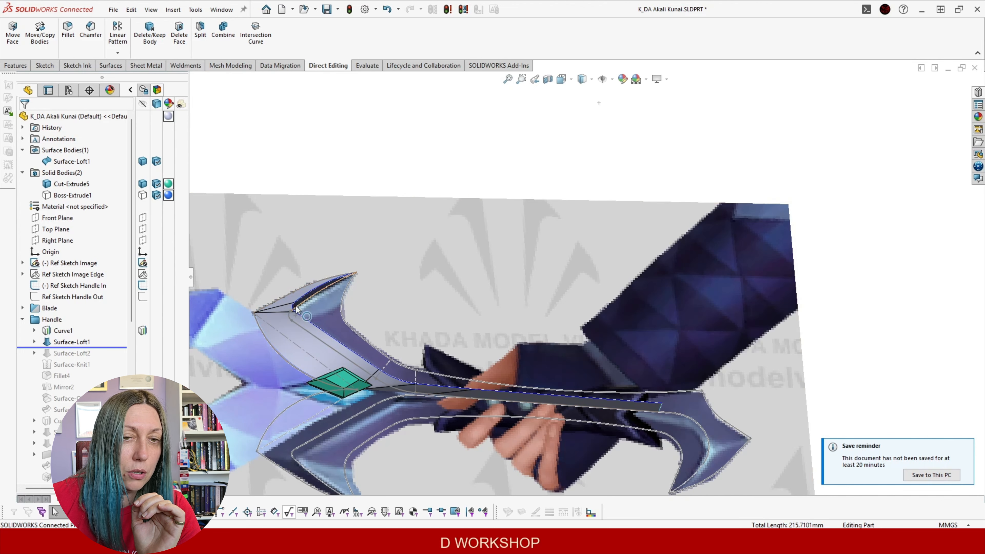
{"action": "left_click_drag", "start_coordinate": [120, 346], "coordinate": [120, 358]}
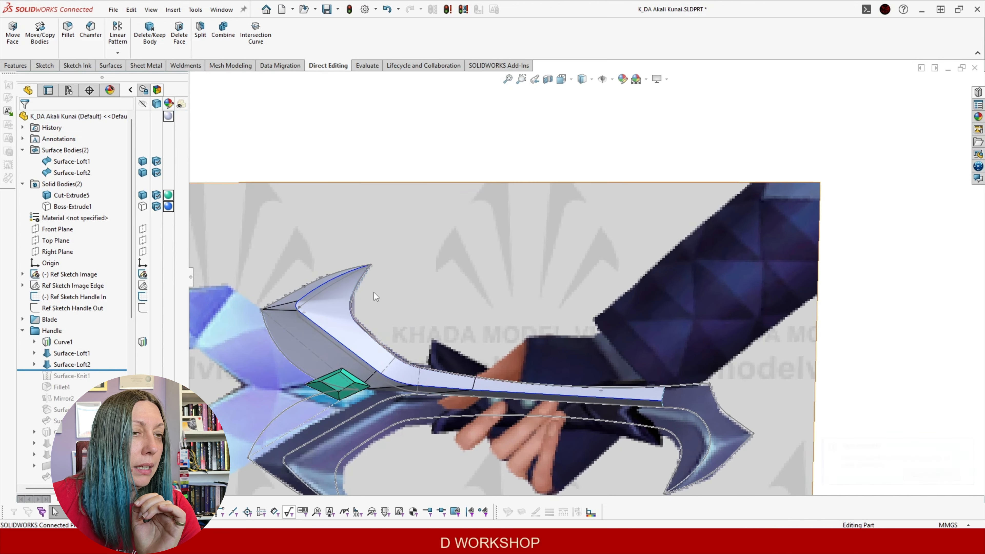
Edit 3DSketch61 under Surface-Loft1, then exit the sketch to rebuild the lofts
{"action": "left_click", "coordinate": [34, 353]}
{"action": "left_click", "coordinate": [76, 375]}
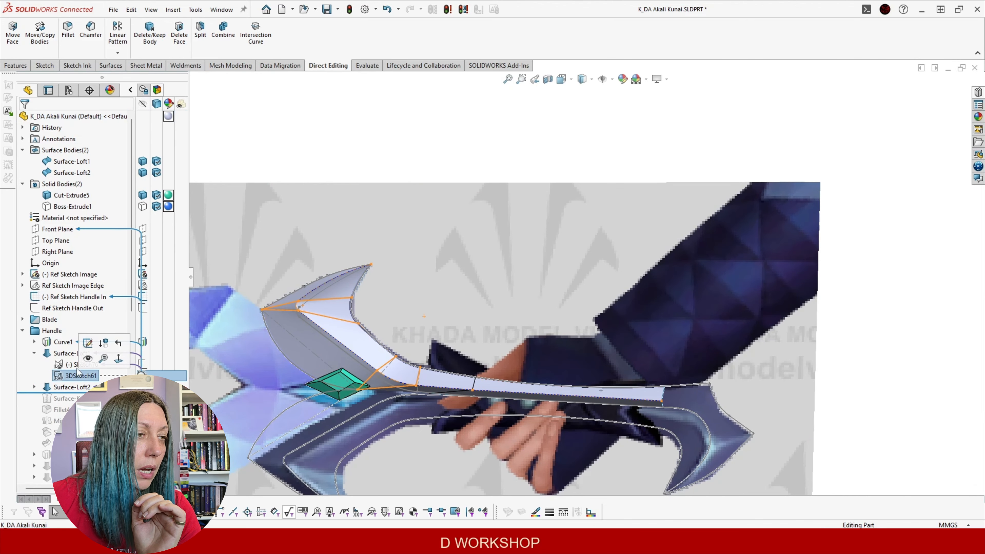
{"action": "left_click", "coordinate": [88, 343]}
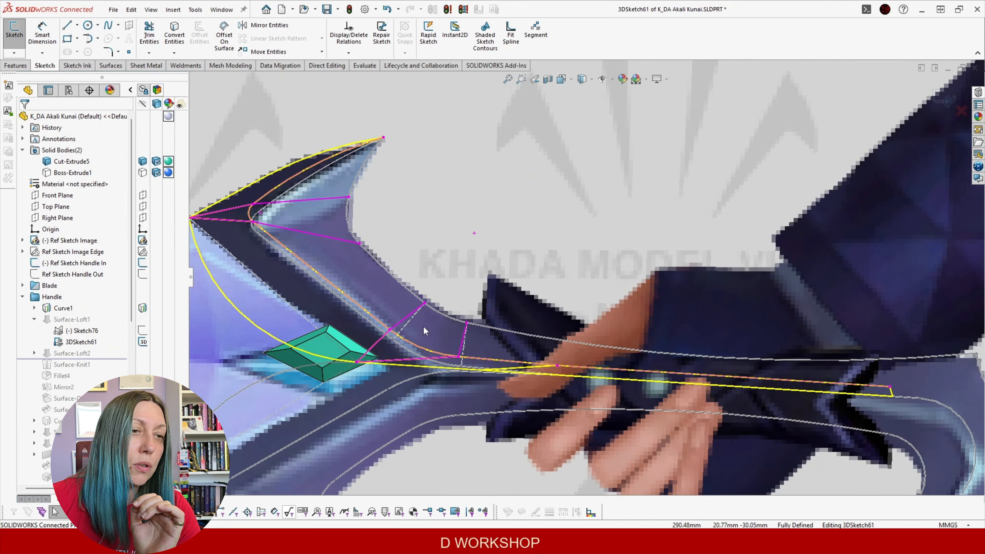
{"action": "mouse_move", "coordinate": [423, 326]}
{"action": "middle_mouse_down"}
{"action": "mouse_move", "coordinate": [489, 280]}
{"action": "mouse_move", "coordinate": [461, 304]}
{"action": "middle_mouse_up"}
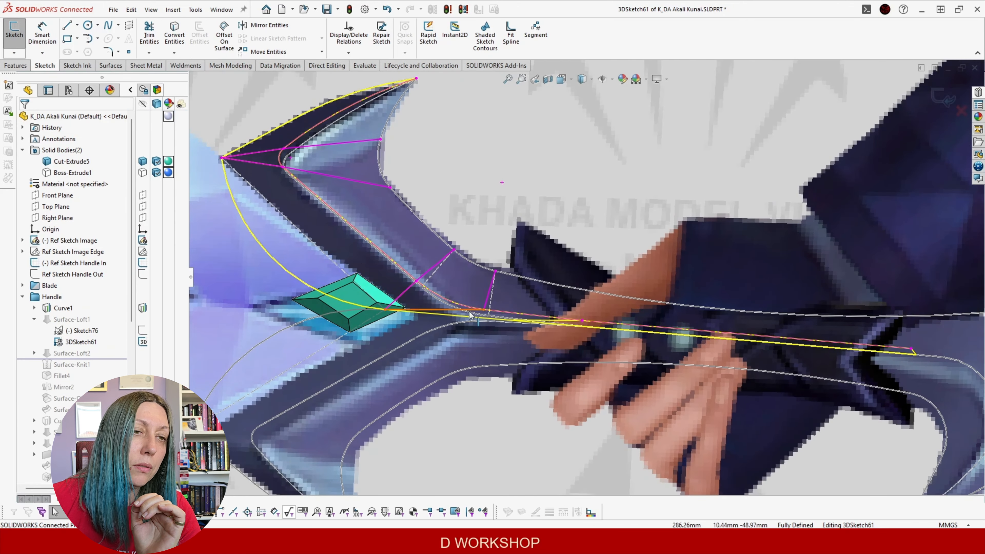
{"action": "left_click", "coordinate": [942, 97]}
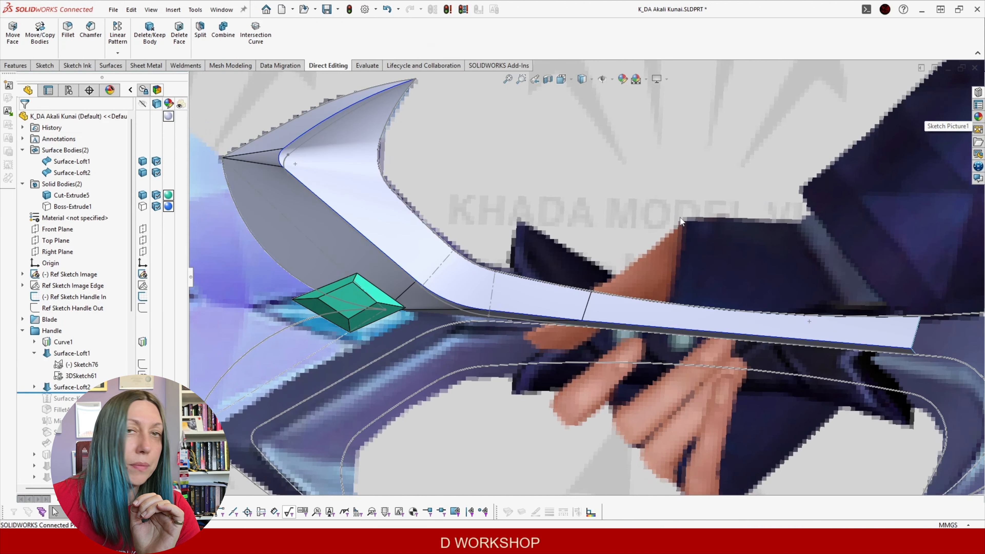
{"action": "scroll", "coordinate": [574, 266], "scroll_direction": "up", "scroll_amount": 4}
{"action": "middle_click_drag", "start_coordinate": [572, 267], "coordinate": [546, 237]}
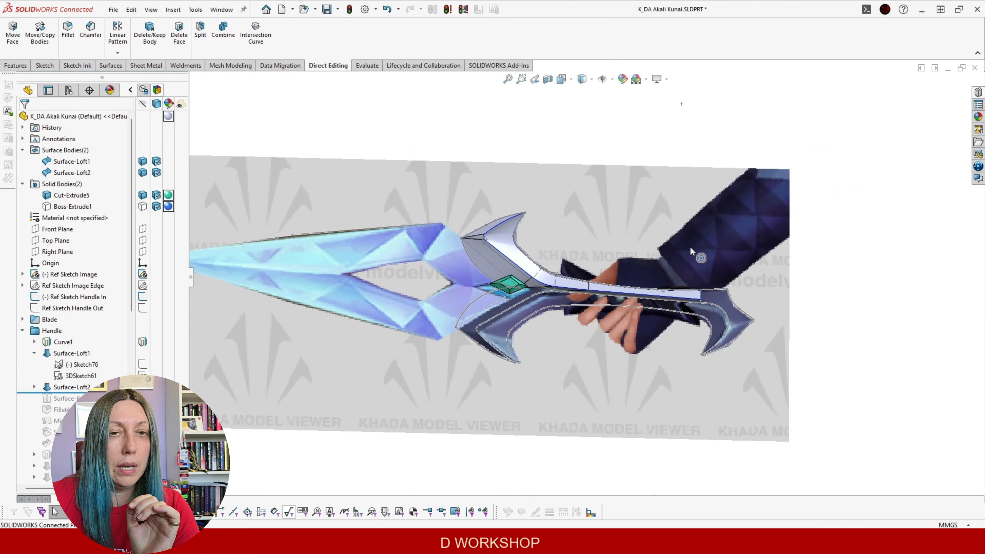
{"action": "scroll", "coordinate": [549, 237], "scroll_direction": "down", "scroll_amount": 3}
{"action": "left_click", "coordinate": [34, 353]}
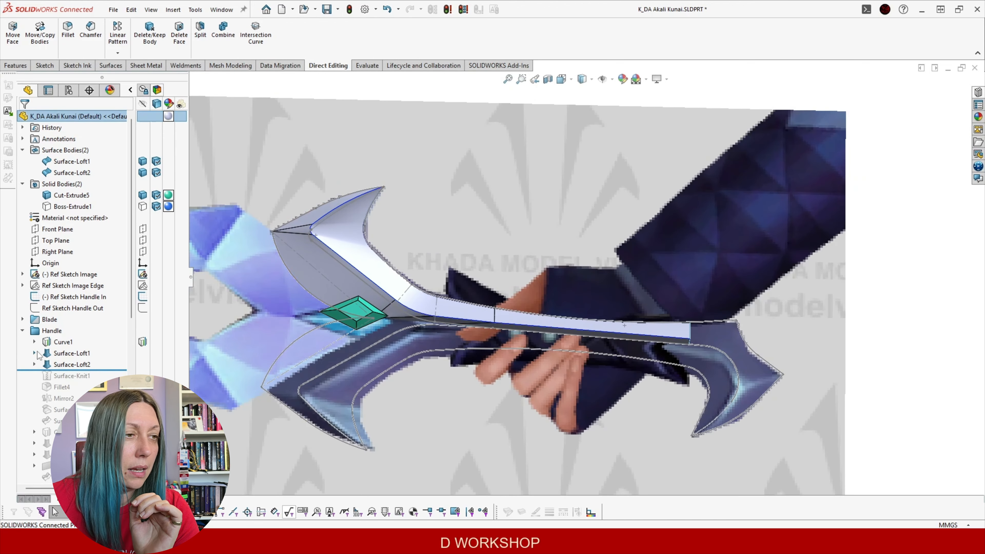
Roll forward to include Surface-Knit1 and hide the Curve1 handle path
{"action": "left_click_drag", "start_coordinate": [115, 370], "coordinate": [114, 381]}
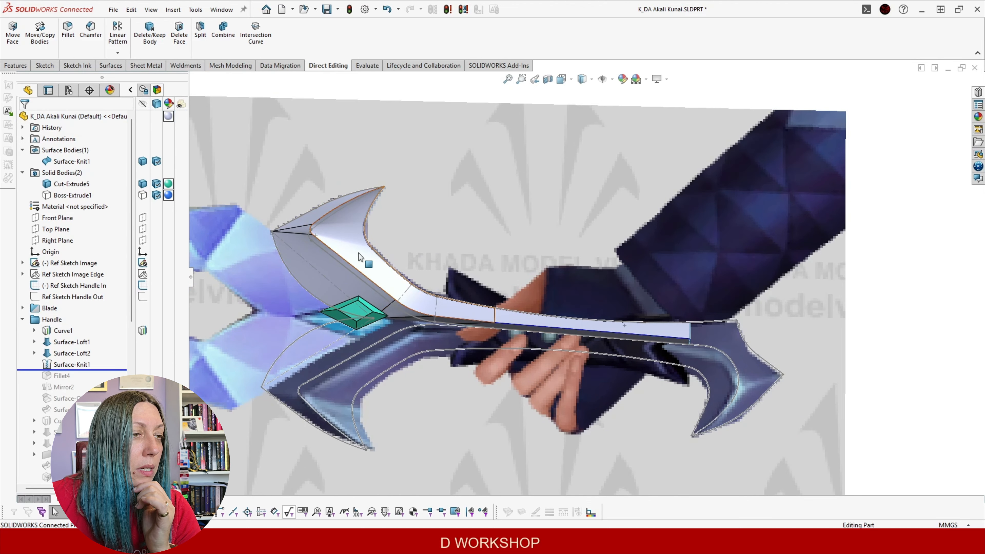
{"action": "middle_click_drag", "start_coordinate": [421, 288], "coordinate": [428, 291]}
{"action": "left_click", "coordinate": [76, 286]}
{"action": "key", "text": "Escape"}
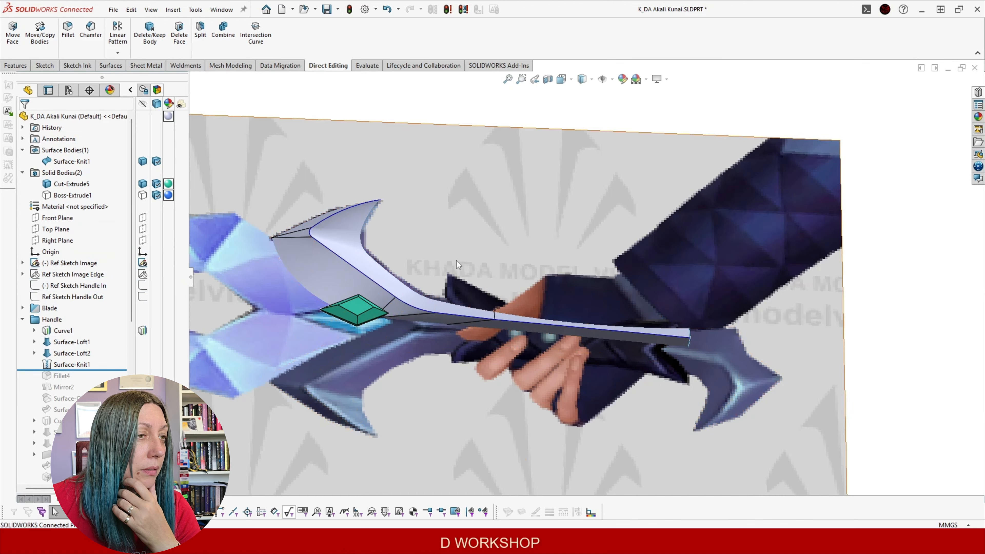
{"action": "scroll", "coordinate": [456, 260], "scroll_direction": "down", "scroll_amount": 5}
{"action": "left_click", "coordinate": [63, 332]}
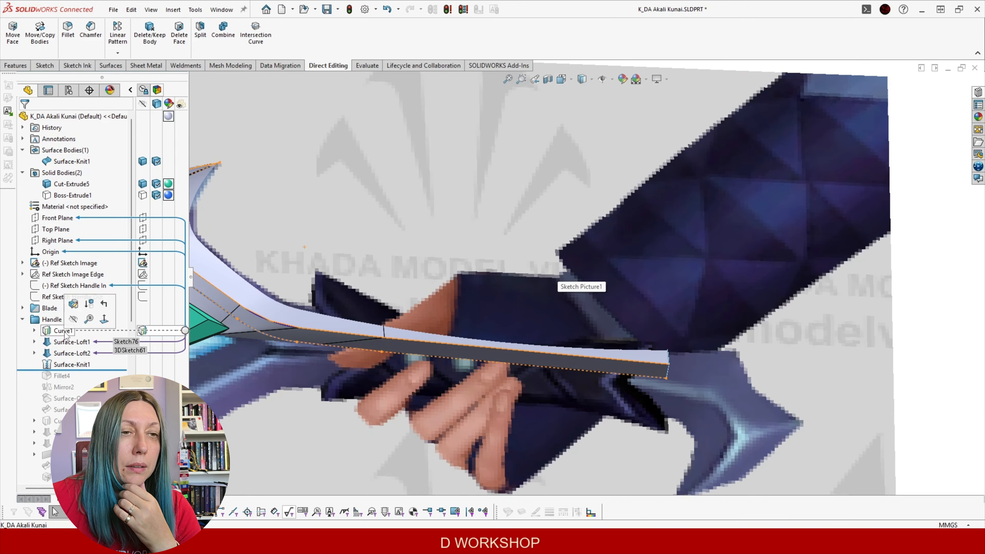
{"action": "left_click", "coordinate": [72, 320]}
View the top of the handle and select the Fillet4 feature
{"action": "scroll", "coordinate": [431, 255], "scroll_direction": "up", "scroll_amount": 5}
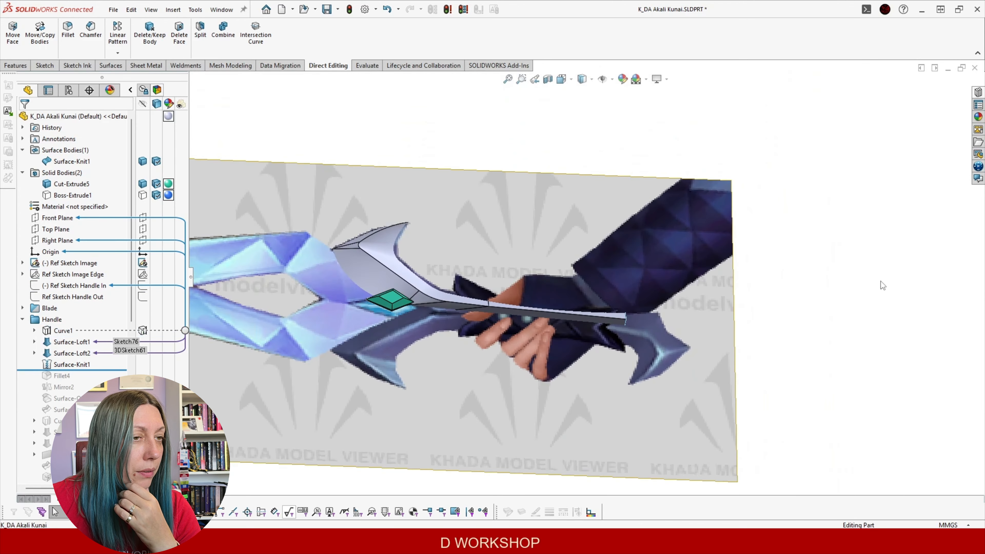
{"action": "scroll", "coordinate": [498, 334], "scroll_direction": "down", "scroll_amount": 1}
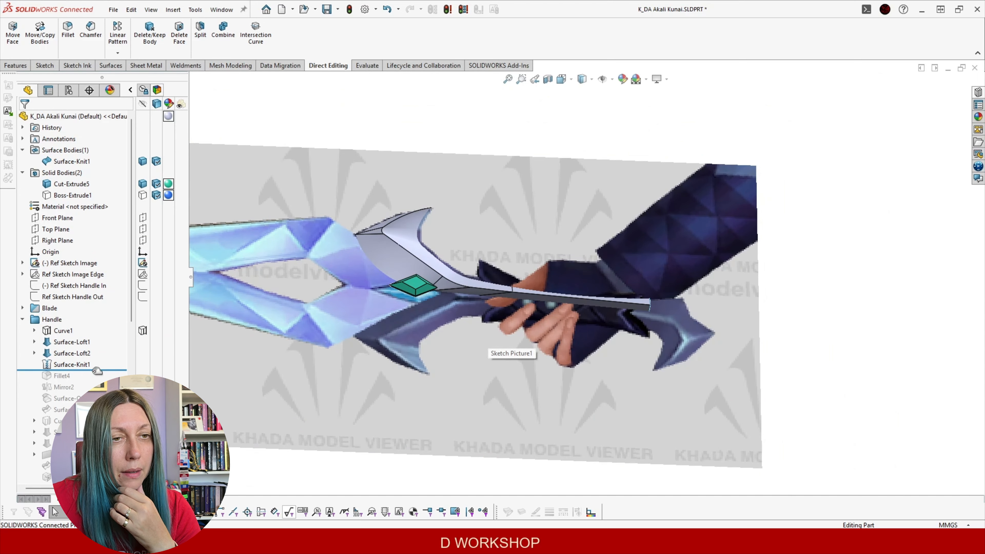
{"action": "scroll", "coordinate": [446, 227], "scroll_direction": "down", "scroll_amount": 2}
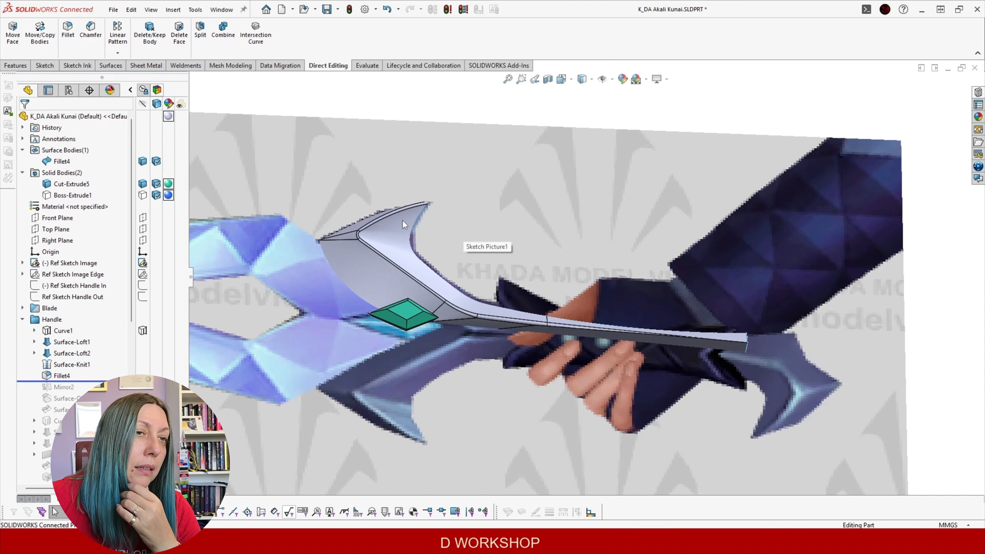
{"action": "scroll", "coordinate": [733, 327], "scroll_direction": "down", "scroll_amount": 5}
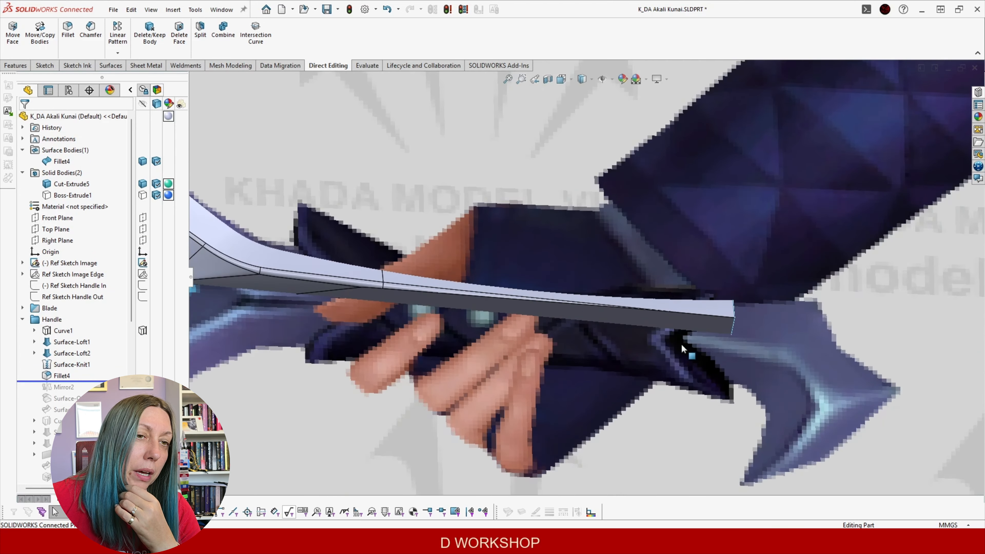
{"action": "middle_click_drag", "start_coordinate": [667, 283], "coordinate": [581, 335]}
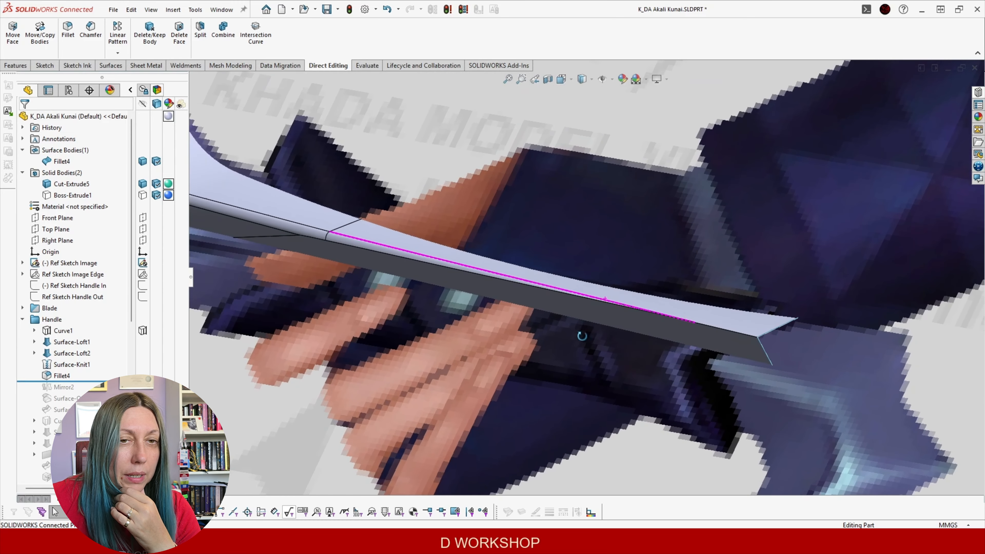
{"action": "left_click", "coordinate": [61, 376]}
Edit Fillet4, adding then removing the long top edge so it rounds one edge at 1.00 mm
{"action": "left_click", "coordinate": [68, 349]}
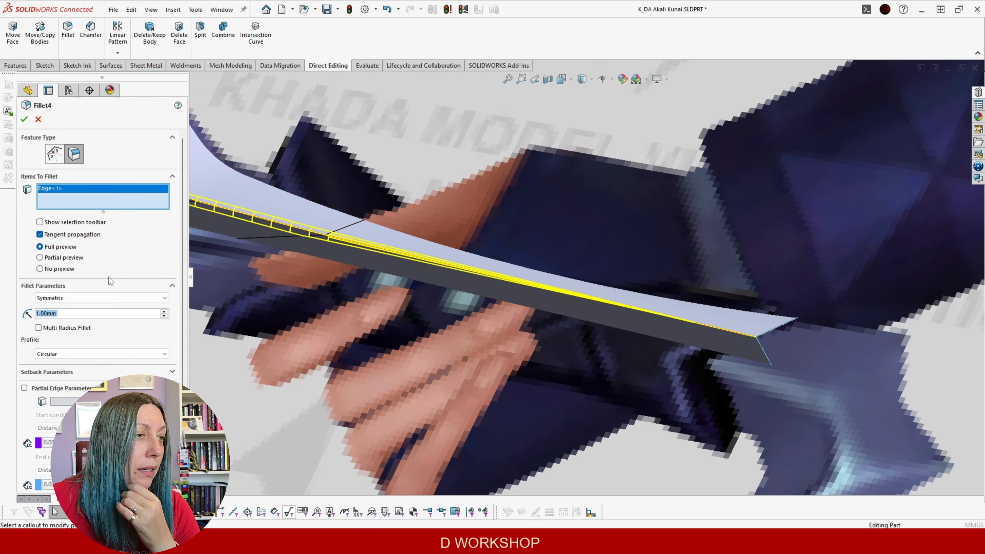
{"action": "scroll", "coordinate": [488, 247], "scroll_direction": "up", "scroll_amount": 2}
{"action": "scroll", "coordinate": [636, 277], "scroll_direction": "down", "scroll_amount": 2}
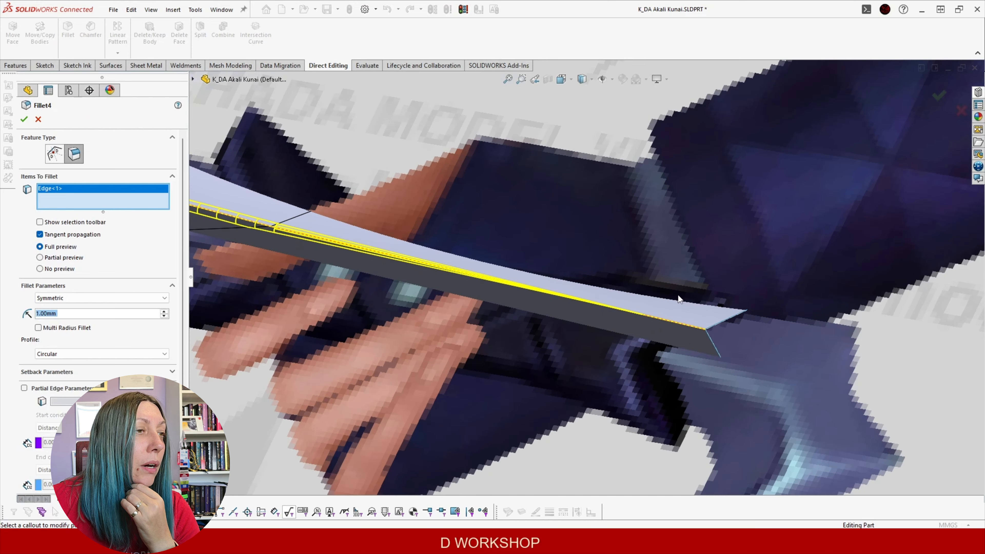
{"action": "left_click", "coordinate": [689, 331]}
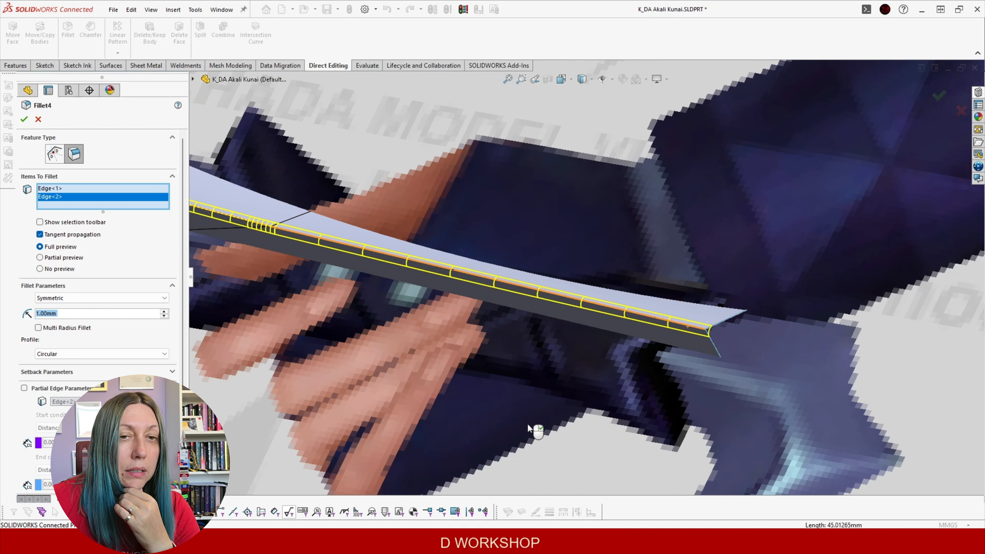
{"action": "left_click", "coordinate": [660, 319]}
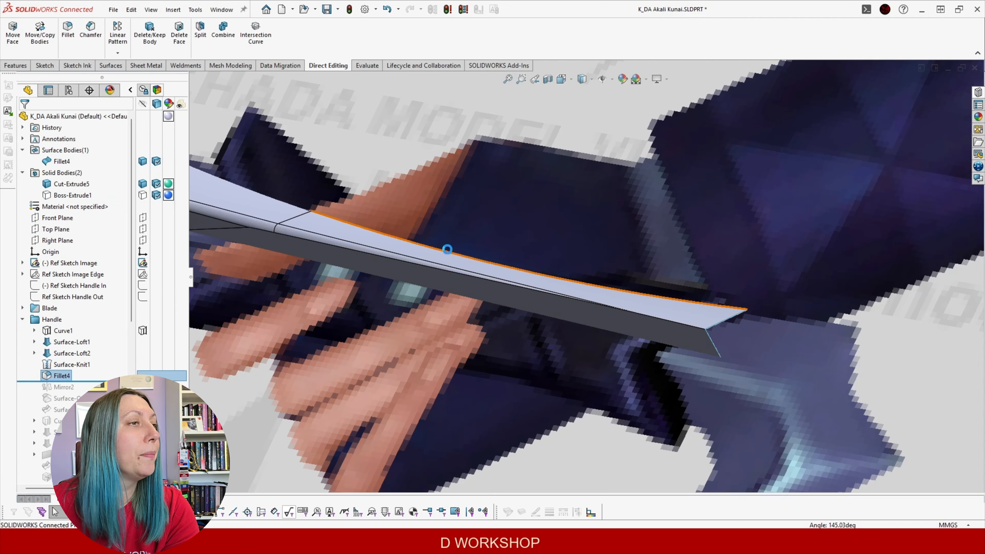
Roll forward to include Mirror2 and Surface-Offset1
{"action": "left_click_drag", "start_coordinate": [116, 381], "coordinate": [116, 392]}
{"action": "scroll", "coordinate": [411, 301], "scroll_direction": "up", "scroll_amount": 1}
{"action": "middle_click_drag", "start_coordinate": [412, 300], "coordinate": [382, 332]}
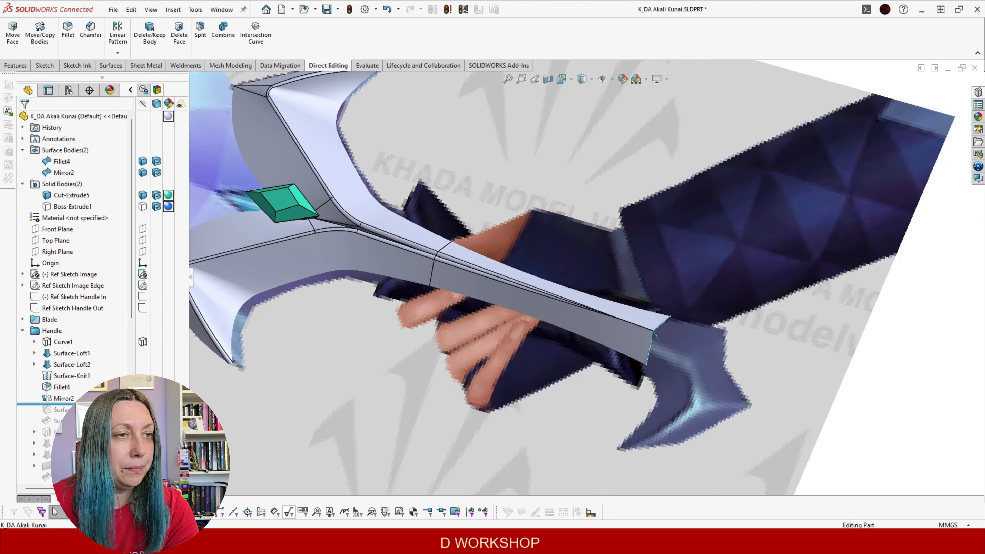
{"action": "left_click_drag", "start_coordinate": [72, 415], "coordinate": [72, 415]}
{"action": "scroll", "coordinate": [350, 295], "scroll_direction": "up", "scroll_amount": 3}
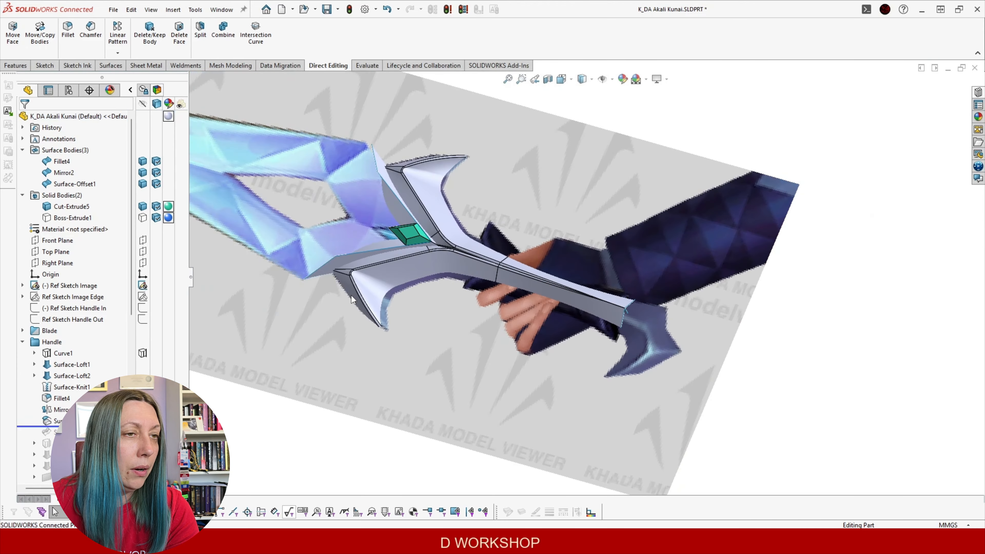
{"action": "scroll", "coordinate": [458, 241], "scroll_direction": "down", "scroll_amount": 1}
{"action": "middle_click_drag", "start_coordinate": [443, 238], "coordinate": [447, 193]}
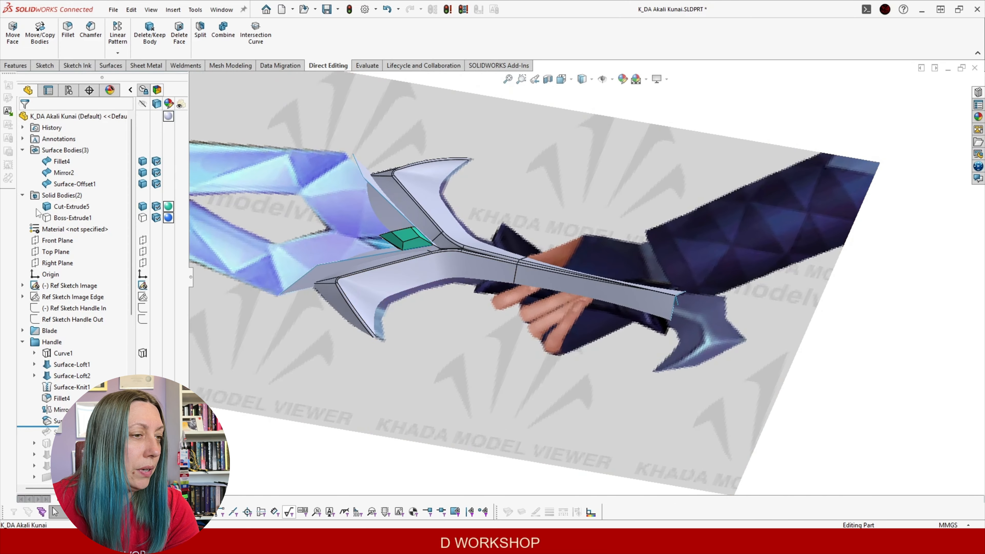
Show the Boss-Extrude1 blade solid and hide the Surface-Offset1, Mirror2 and Fillet4 surface bodies
{"action": "left_click", "coordinate": [65, 218]}
{"action": "left_click", "coordinate": [75, 201]}
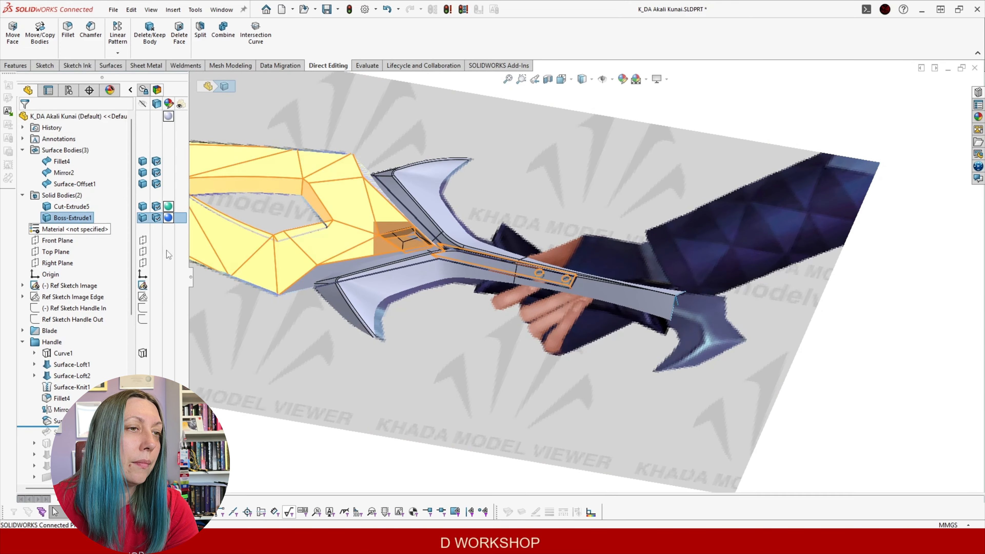
{"action": "left_click", "coordinate": [73, 184]}
{"action": "left_click", "coordinate": [76, 167]}
{"action": "left_click", "coordinate": [62, 172]}
{"action": "left_click", "coordinate": [75, 156]}
{"action": "left_click", "coordinate": [61, 162]}
{"action": "left_click", "coordinate": [76, 146]}
{"action": "scroll", "coordinate": [556, 246], "scroll_direction": "down", "scroll_amount": 5}
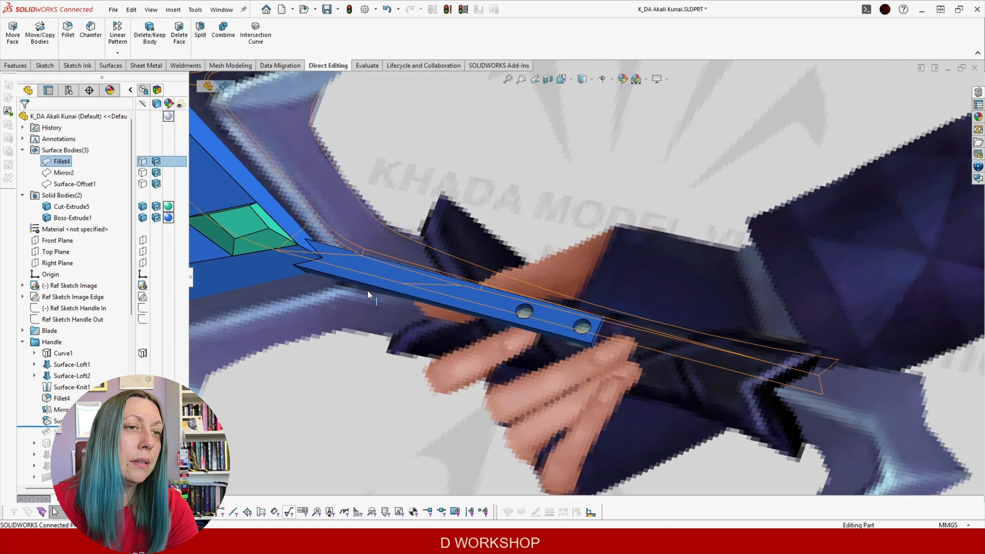
{"action": "scroll", "coordinate": [365, 271], "scroll_direction": "up", "scroll_amount": 4}
{"action": "middle_click_drag", "start_coordinate": [365, 271], "coordinate": [391, 257]}
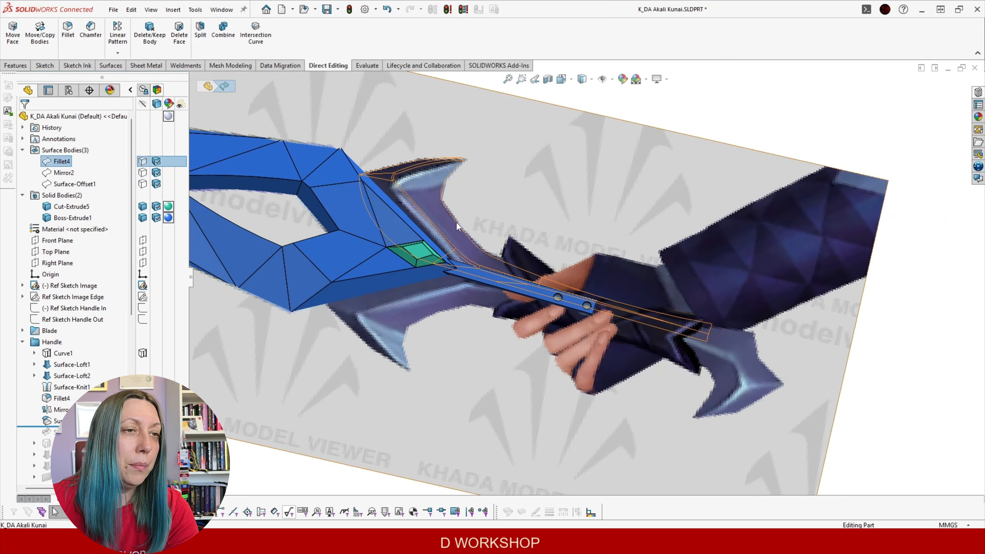
Review Surface-Offset1's eight tang faces at 0.00 mm and confirm the feature
{"action": "left_click", "coordinate": [937, 269]}
{"action": "scroll", "coordinate": [505, 323], "scroll_direction": "down", "scroll_amount": 3}
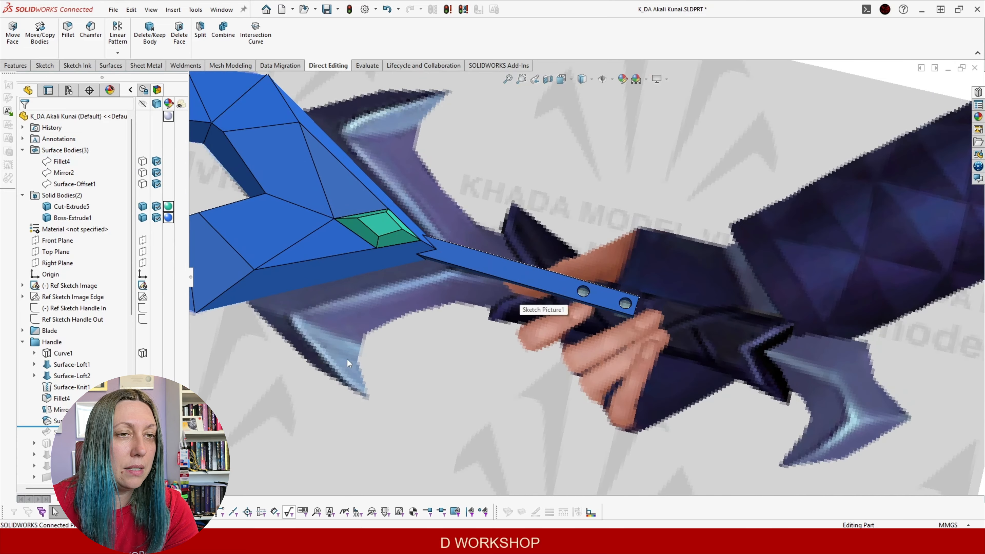
{"action": "left_click", "coordinate": [500, 267]}
{"action": "left_click", "coordinate": [78, 394]}
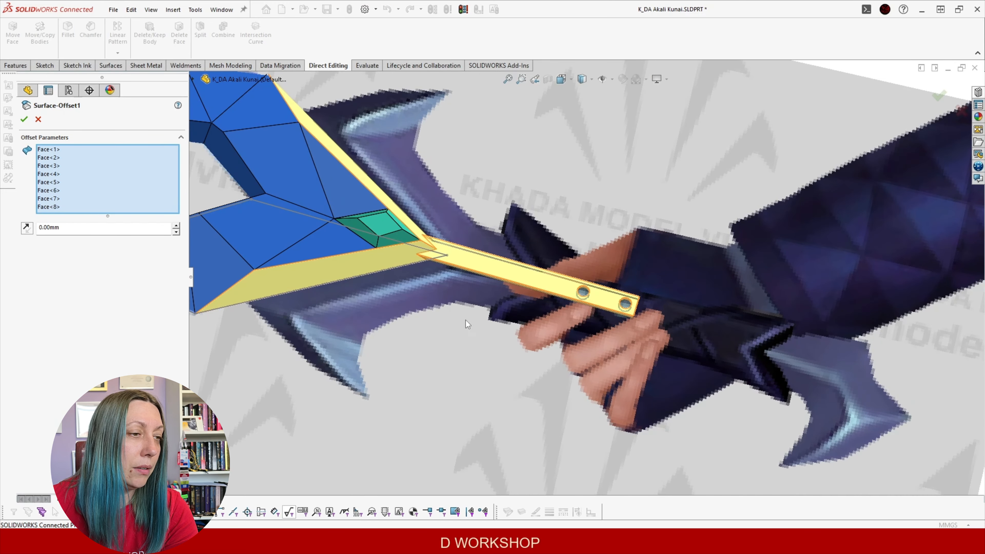
{"action": "scroll", "coordinate": [624, 271], "scroll_direction": "down", "scroll_amount": 4}
{"action": "middle_click_drag", "start_coordinate": [615, 291], "coordinate": [531, 314]}
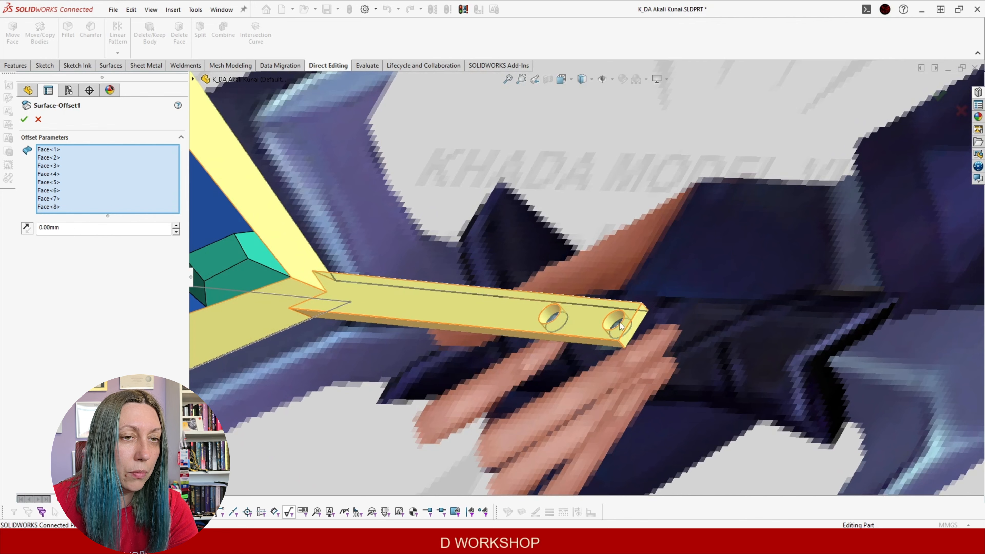
{"action": "left_click", "coordinate": [25, 119]}
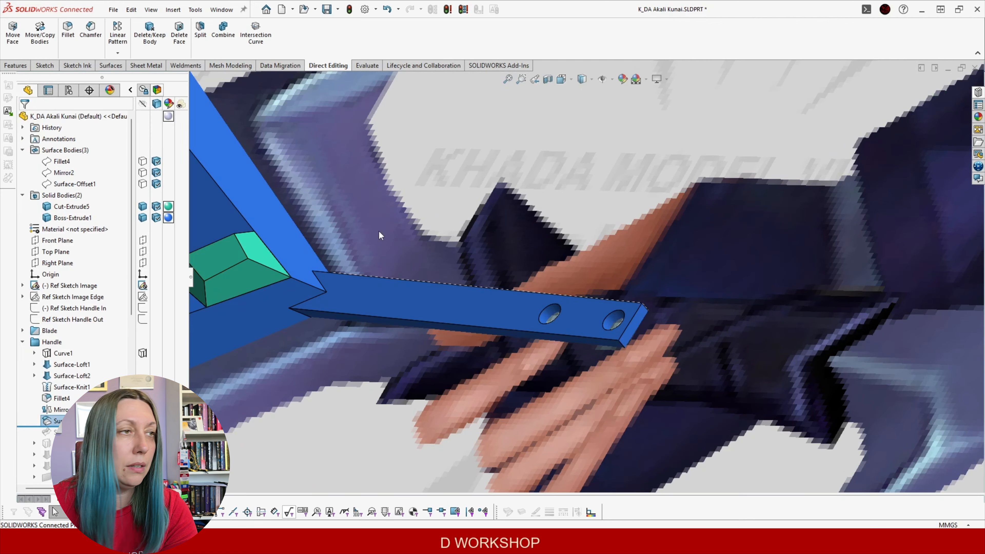
{"action": "middle_click_drag", "start_coordinate": [378, 236], "coordinate": [274, 291]}
Show the Fillet4, Mirror2 and Surface-Offset1 surfaces; hide the Cut-Extrude5 and Boss-Extrude1 solids
{"action": "left_click", "coordinate": [61, 162]}
{"action": "left_click", "coordinate": [63, 150]}
{"action": "left_click", "coordinate": [63, 172]}
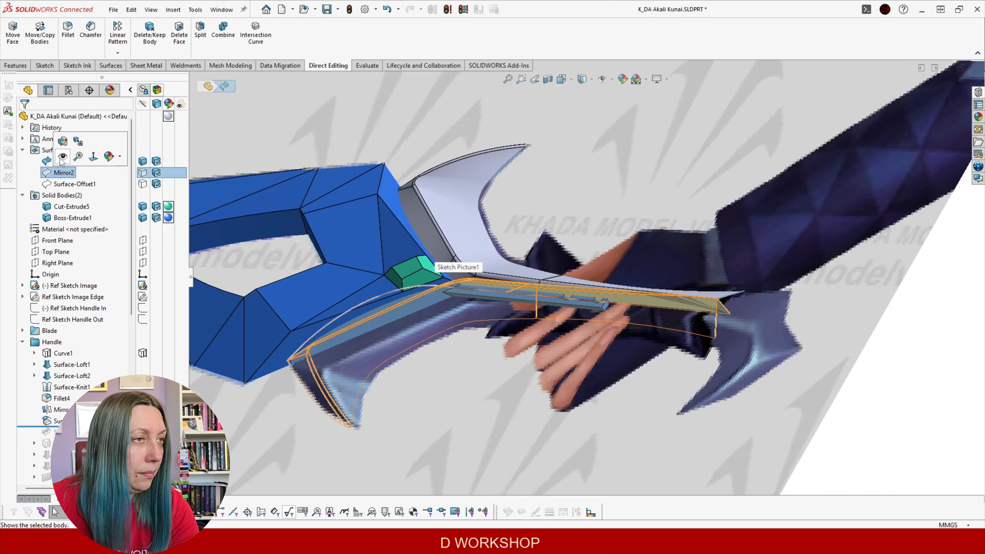
{"action": "left_click", "coordinate": [62, 159]}
{"action": "left_click", "coordinate": [65, 184]}
{"action": "left_click", "coordinate": [80, 170]}
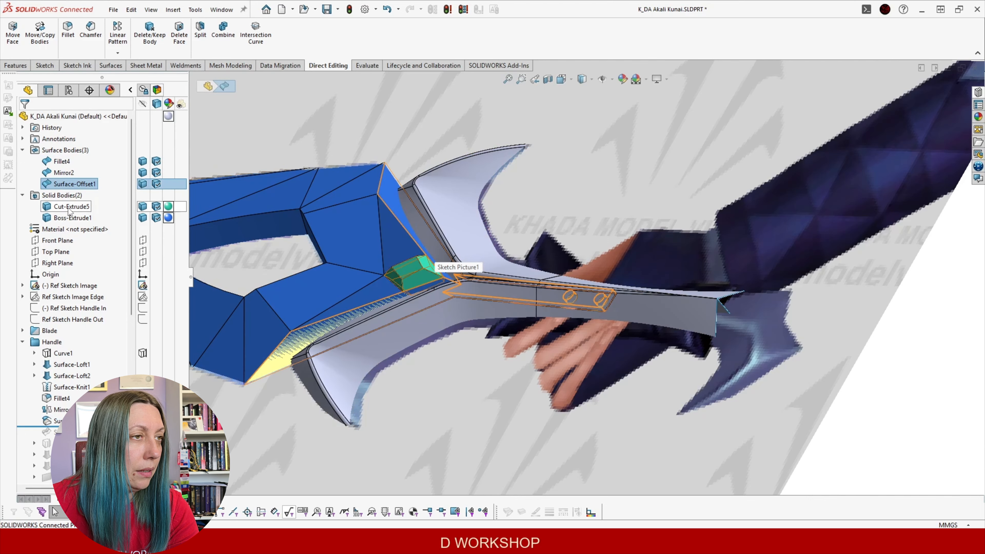
{"action": "left_click", "coordinate": [71, 206]}
{"action": "left_click", "coordinate": [81, 201]}
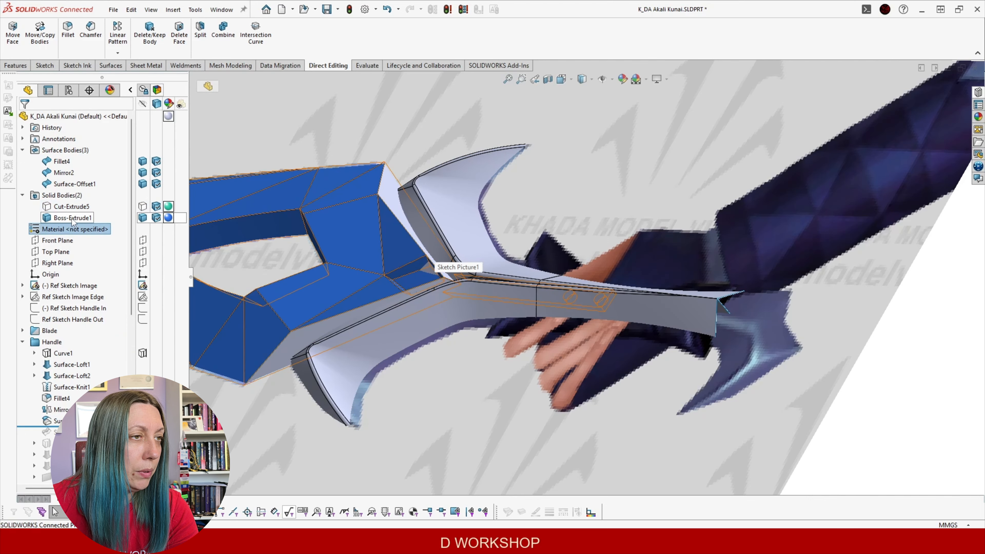
{"action": "left_click", "coordinate": [73, 218]}
{"action": "left_click", "coordinate": [80, 202]}
{"action": "scroll", "coordinate": [384, 248], "scroll_direction": "up", "scroll_amount": 4}
{"action": "middle_click_drag", "start_coordinate": [385, 248], "coordinate": [448, 275]}
Roll forward past Surface-Trim43 and open it for editing
{"action": "left_click_drag", "start_coordinate": [73, 426], "coordinate": [73, 438]}
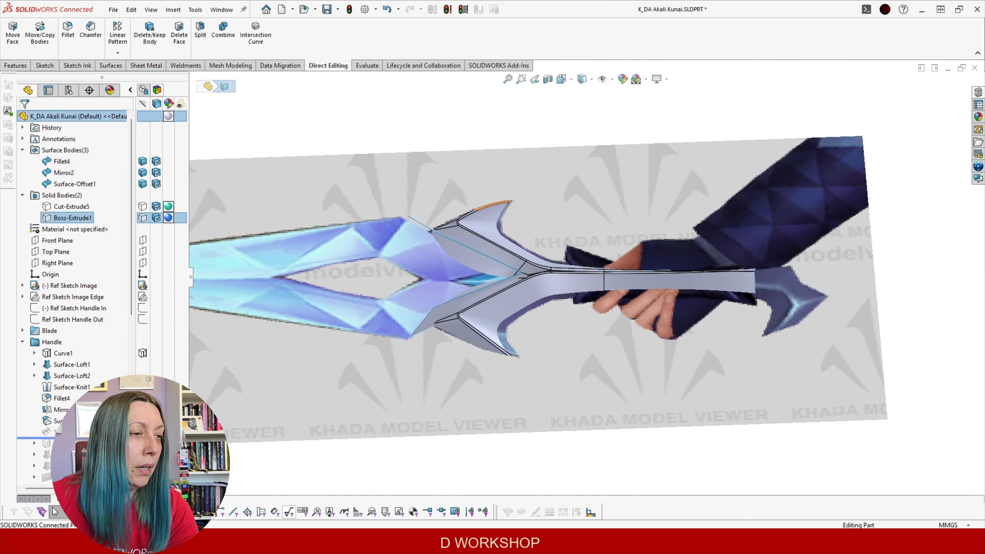
{"action": "mouse_move", "coordinate": [588, 316]}
{"action": "middle_mouse_down"}
{"action": "mouse_move", "coordinate": [616, 279]}
{"action": "mouse_move", "coordinate": [616, 336]}
{"action": "mouse_move", "coordinate": [582, 331]}
{"action": "middle_mouse_up"}
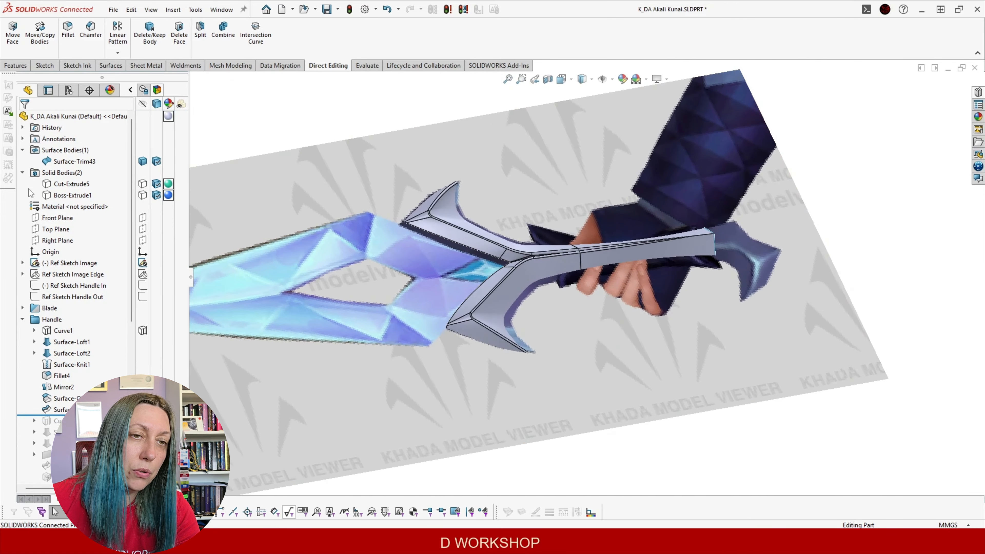
{"action": "left_click", "coordinate": [60, 410]}
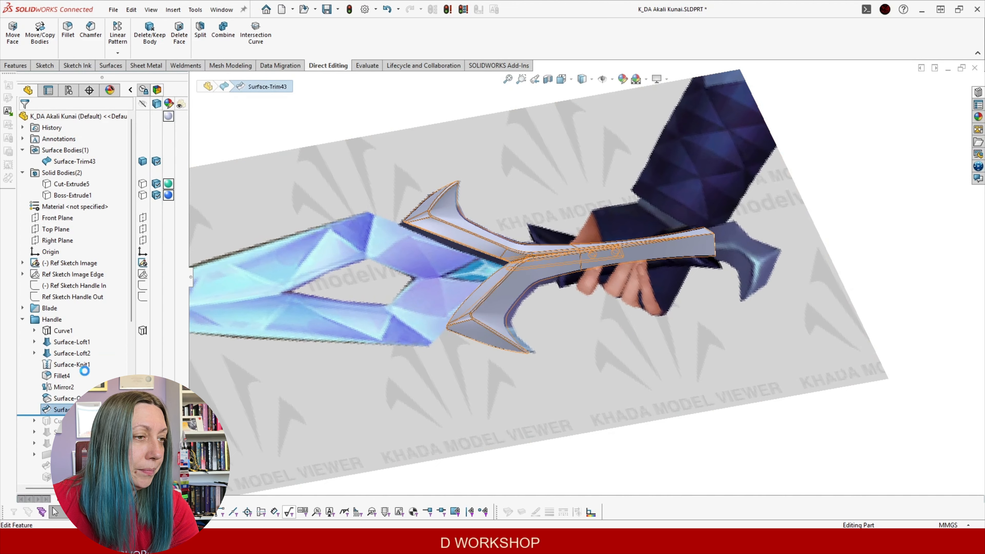
{"action": "scroll", "coordinate": [645, 311], "scroll_direction": "up", "scroll_amount": 3}
{"action": "scroll", "coordinate": [684, 279], "scroll_direction": "down", "scroll_amount": 3}
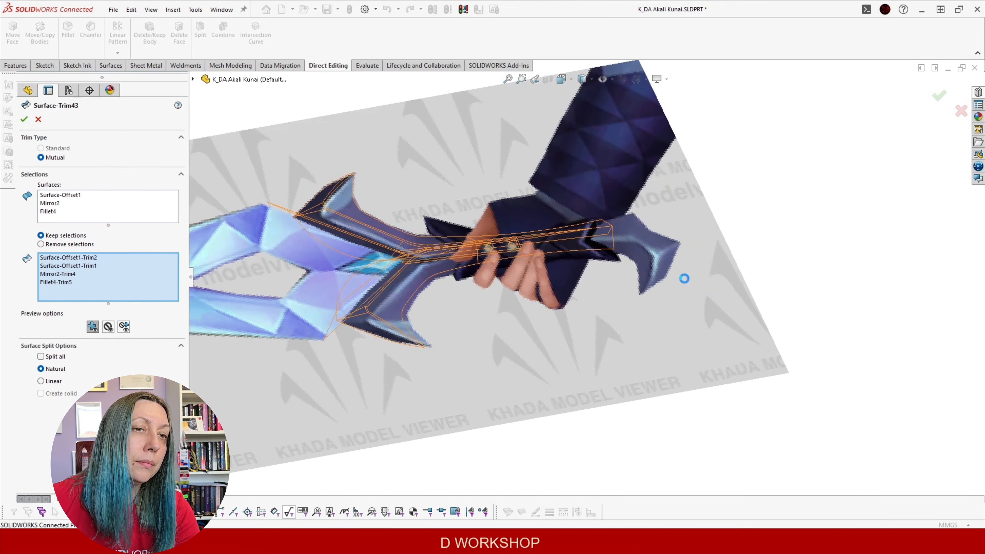
{"action": "middle_click_drag", "start_coordinate": [437, 277], "coordinate": [341, 324]}
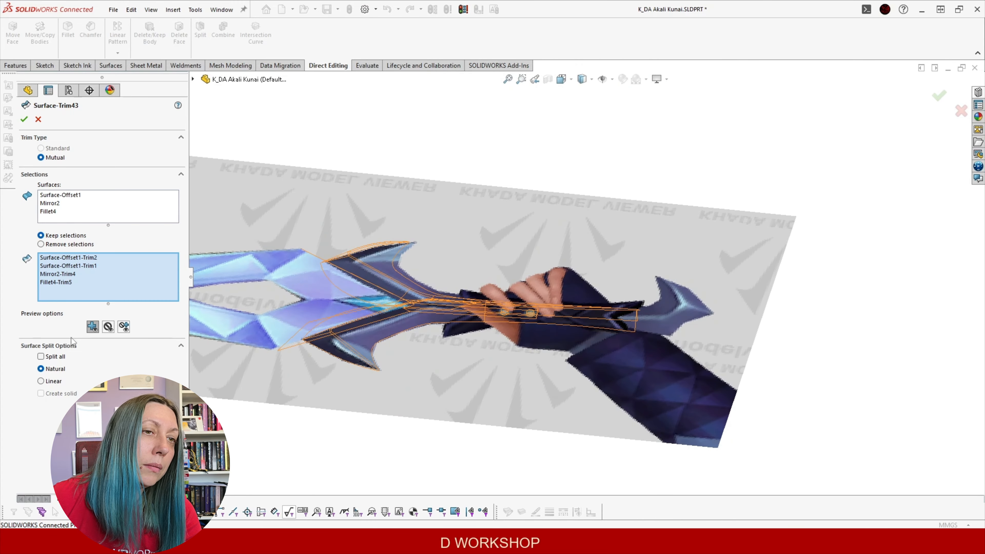
Toggle the trim preview between removed and kept pieces, then cancel leaving Surface-Trim43 unchanged
{"action": "left_click", "coordinate": [109, 330]}
{"action": "middle_click_drag", "start_coordinate": [435, 340], "coordinate": [367, 357]}
{"action": "left_click", "coordinate": [95, 330]}
{"action": "middle_click_drag", "start_coordinate": [527, 272], "coordinate": [201, 349]}
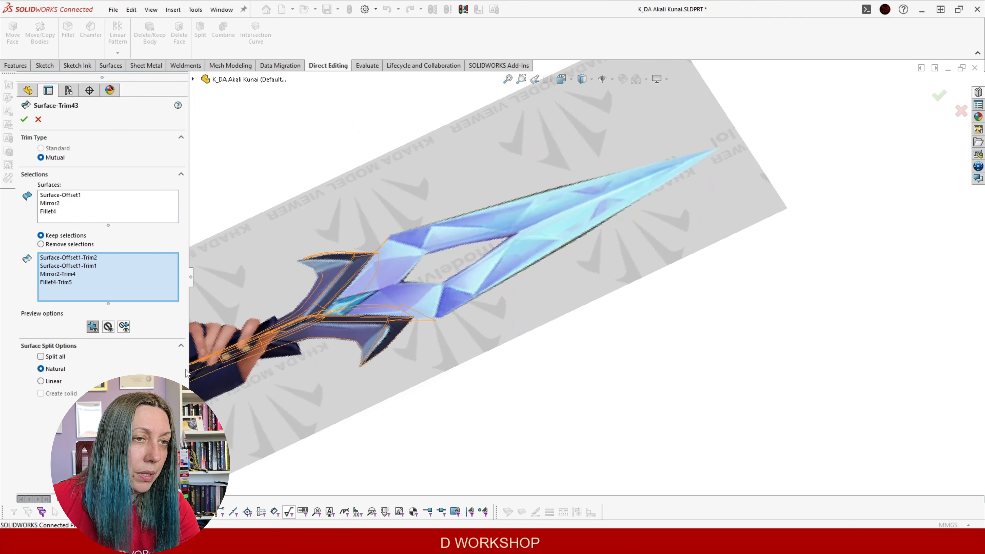
{"action": "left_click", "coordinate": [109, 328]}
{"action": "scroll", "coordinate": [420, 317], "scroll_direction": "down", "scroll_amount": 4}
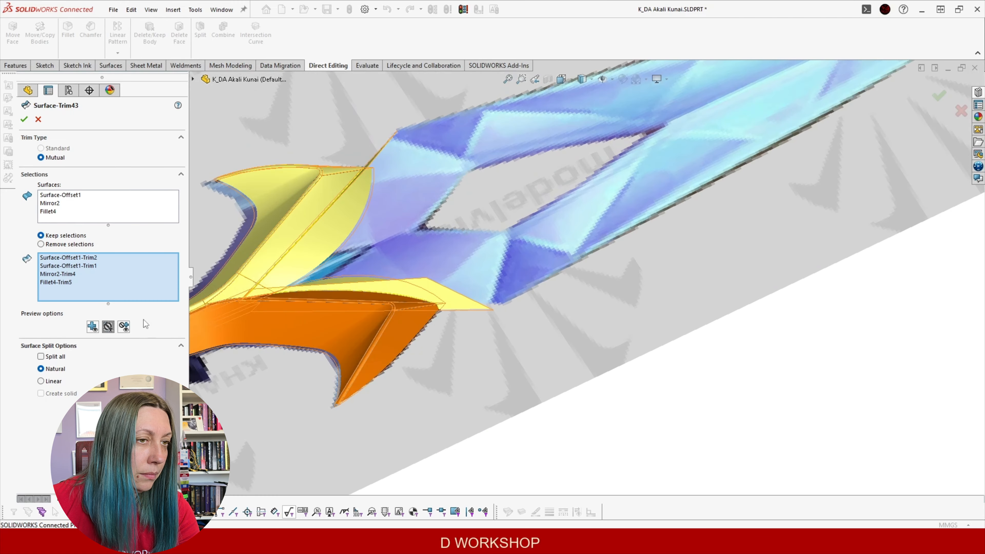
{"action": "left_click", "coordinate": [92, 328]}
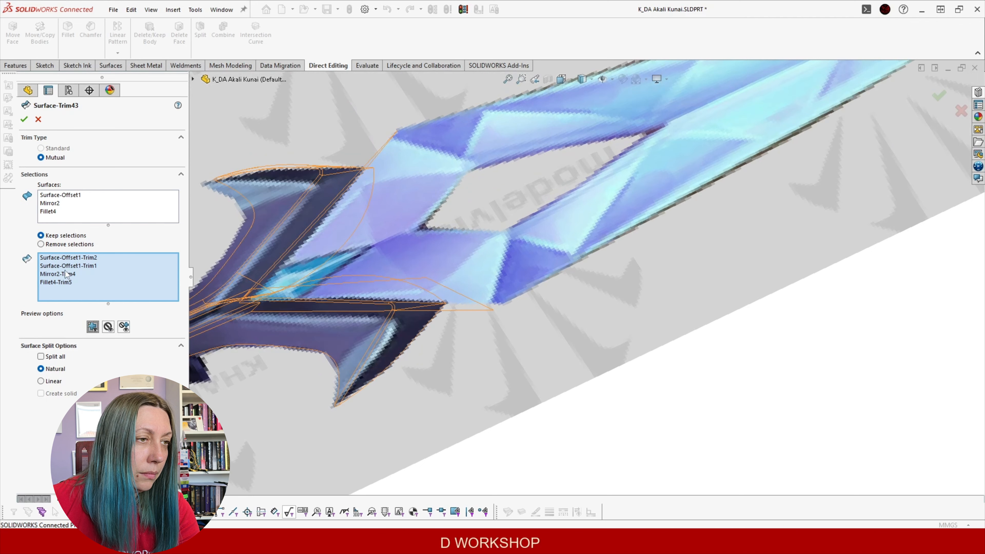
{"action": "left_click", "coordinate": [38, 119]}
{"action": "scroll", "coordinate": [489, 299], "scroll_direction": "up", "scroll_amount": 3}
{"action": "scroll", "coordinate": [504, 345], "scroll_direction": "down", "scroll_amount": 2}
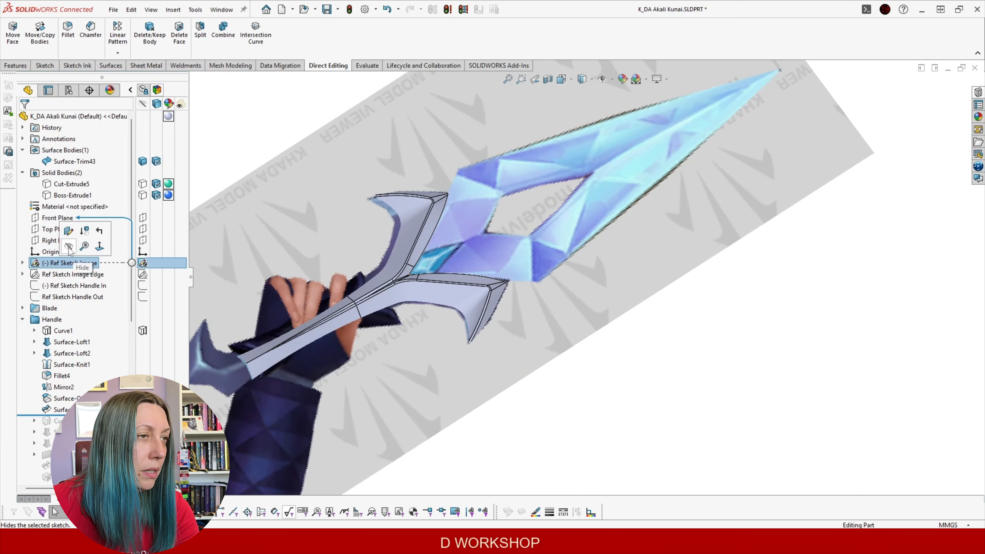
Hide the Ref Sketch Image so the handle model is clearly visible
{"action": "left_click", "coordinate": [70, 248]}
{"action": "mouse_move", "coordinate": [566, 339]}
{"action": "middle_mouse_down"}
{"action": "mouse_move", "coordinate": [449, 317]}
{"action": "mouse_move", "coordinate": [375, 85]}
{"action": "mouse_move", "coordinate": [431, 247]}
{"action": "mouse_move", "coordinate": [434, 123]}
{"action": "middle_mouse_up"}
{"action": "scroll", "coordinate": [391, 263], "scroll_direction": "down", "scroll_amount": 3}
{"action": "middle_click", "coordinate": [409, 269]}
{"action": "middle_click_drag", "start_coordinate": [409, 269], "coordinate": [623, 217]}
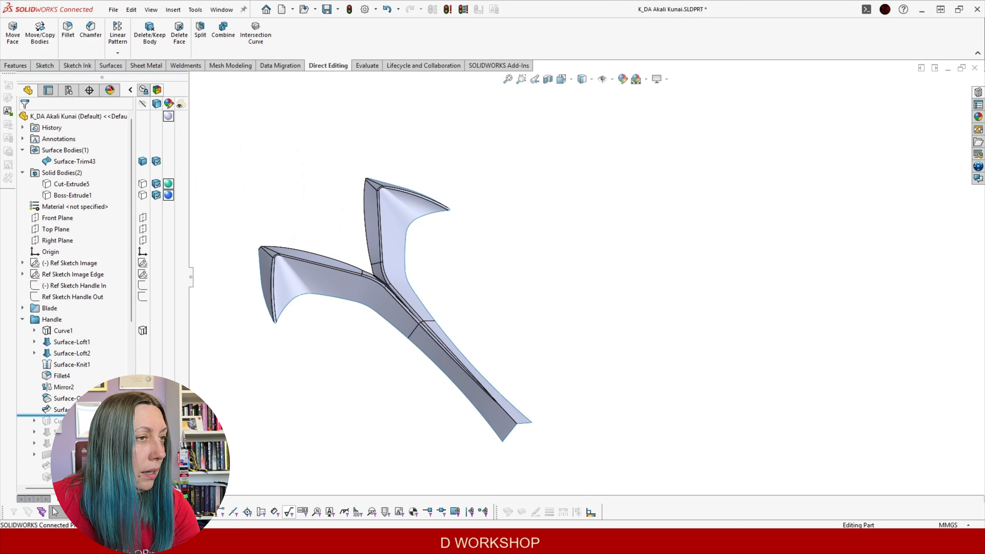
Select Curve2 and roll forward below Surface-Loft5, restoring the hooked pommel lofts
{"action": "left_click", "coordinate": [57, 421]}
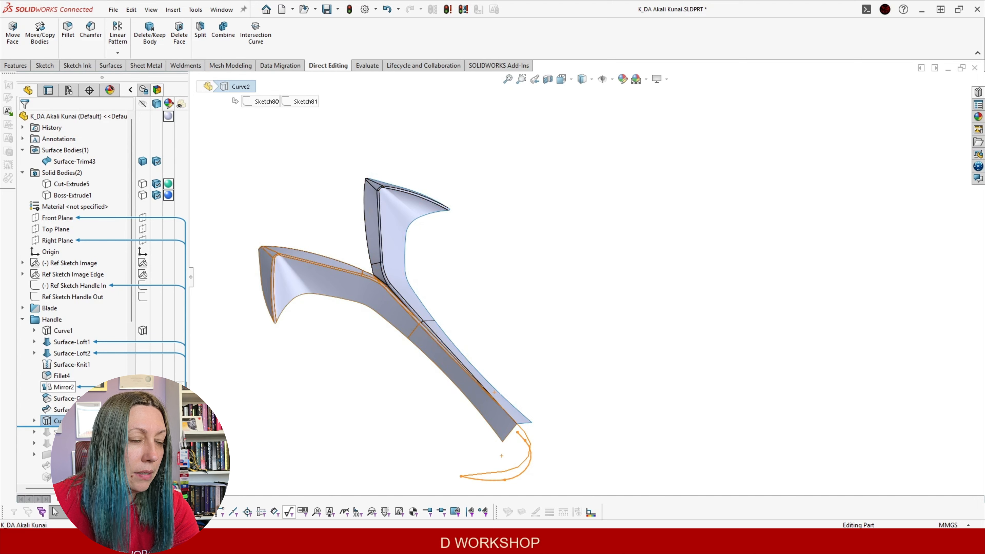
{"action": "scroll", "coordinate": [570, 285], "scroll_direction": "up", "scroll_amount": 3}
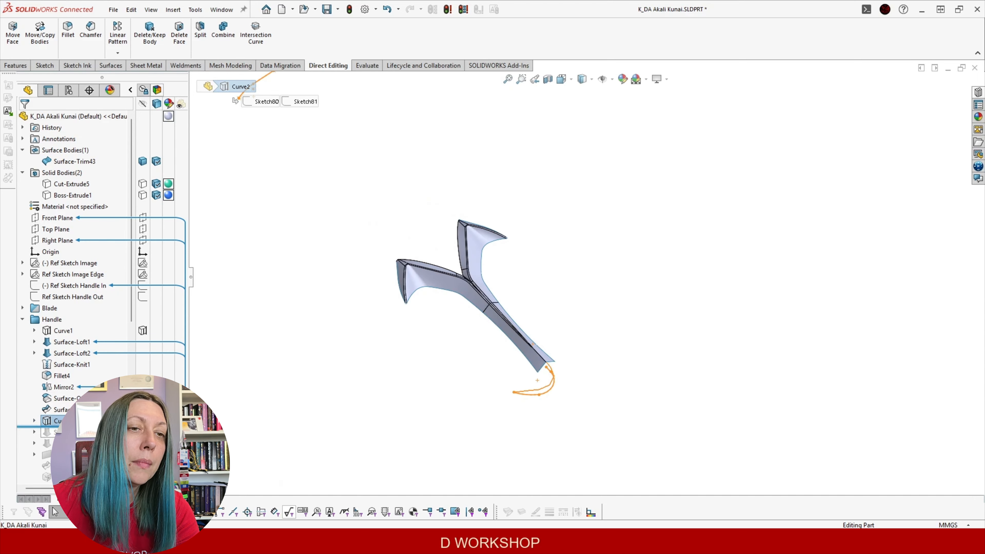
{"action": "left_click_drag", "start_coordinate": [78, 426], "coordinate": [77, 449]}
{"action": "middle_click_drag", "start_coordinate": [492, 380], "coordinate": [531, 406]}
{"action": "scroll", "coordinate": [650, 347], "scroll_direction": "up", "scroll_amount": 2}
{"action": "scroll", "coordinate": [650, 347], "scroll_direction": "down", "scroll_amount": 3}
{"action": "scroll", "coordinate": [408, 344], "scroll_direction": "down", "scroll_amount": 3}
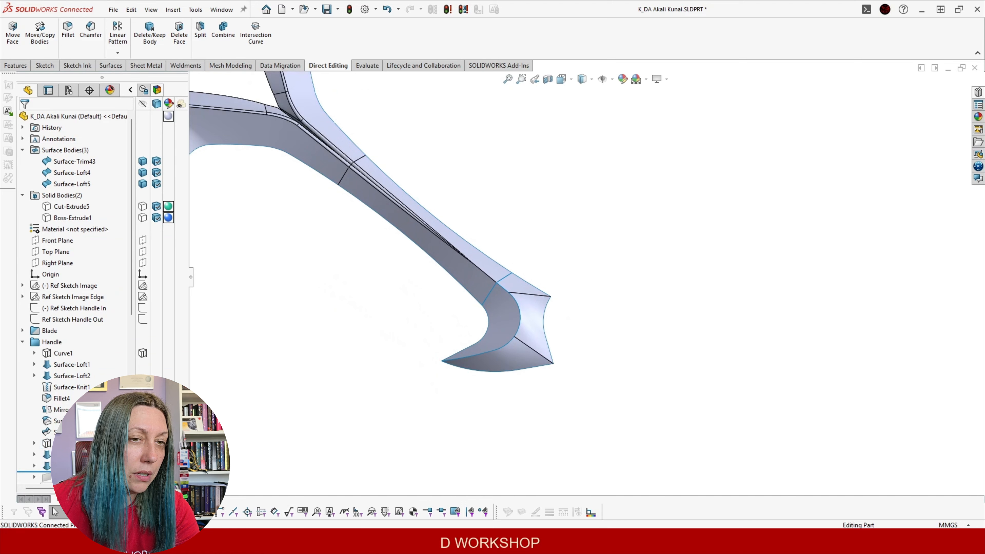
{"action": "scroll", "coordinate": [73, 240], "scroll_direction": "down", "scroll_amount": 3}
Roll the history forward below Surface-Plane9 to add the large flat plane
{"action": "left_click_drag", "start_coordinate": [107, 366], "coordinate": [108, 367]}
{"action": "scroll", "coordinate": [432, 341], "scroll_direction": "up", "scroll_amount": 4}
{"action": "middle_click_drag", "start_coordinate": [436, 336], "coordinate": [518, 209]}
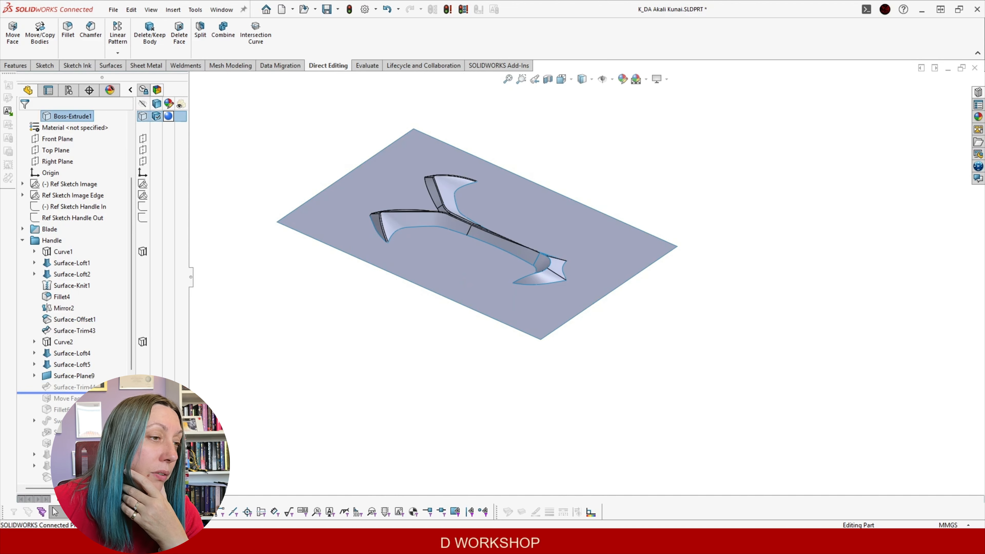
Orbit around the kunai to inspect the handle's underside and the tang slot
{"action": "middle_click_drag", "start_coordinate": [498, 296], "coordinate": [527, 116]}
{"action": "mouse_move", "coordinate": [498, 249]}
{"action": "middle_mouse_down"}
{"action": "mouse_move", "coordinate": [495, 78]}
{"action": "mouse_move", "coordinate": [493, 147]}
{"action": "mouse_move", "coordinate": [688, 200]}
{"action": "mouse_move", "coordinate": [499, 153]}
{"action": "middle_mouse_up"}
{"action": "scroll", "coordinate": [499, 183], "scroll_direction": "down", "scroll_amount": 3}
{"action": "middle_click_drag", "start_coordinate": [467, 218], "coordinate": [445, 159]}
{"action": "scroll", "coordinate": [501, 226], "scroll_direction": "down", "scroll_amount": 3}
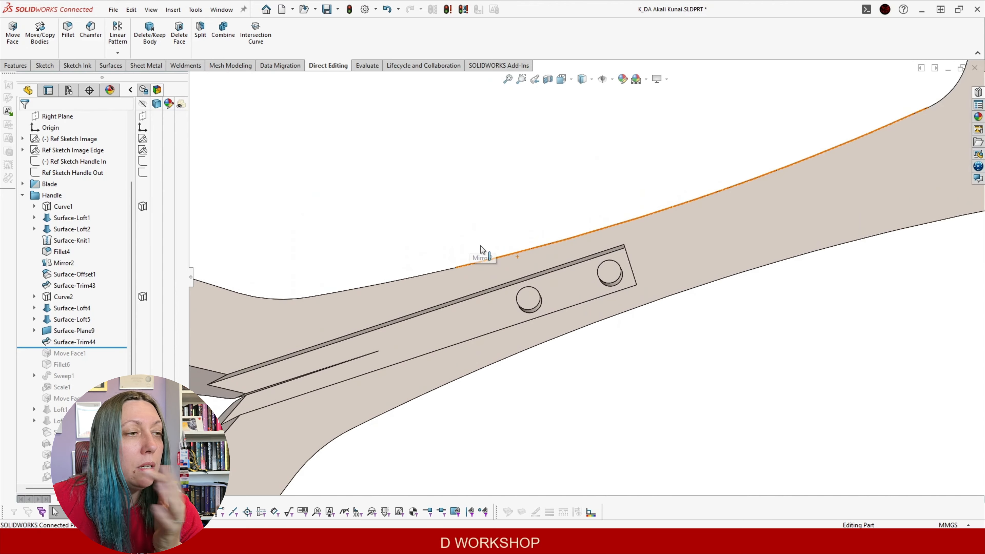
{"action": "scroll", "coordinate": [479, 249], "scroll_direction": "up", "scroll_amount": 3}
{"action": "middle_click_drag", "start_coordinate": [510, 259], "coordinate": [479, 348]}
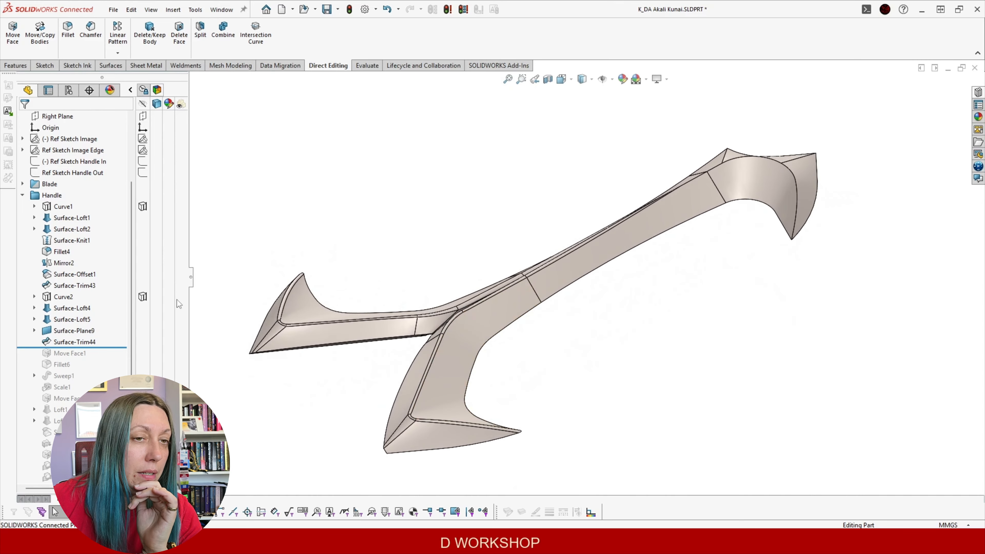
{"action": "middle_click_drag", "start_coordinate": [525, 313], "coordinate": [507, 113]}
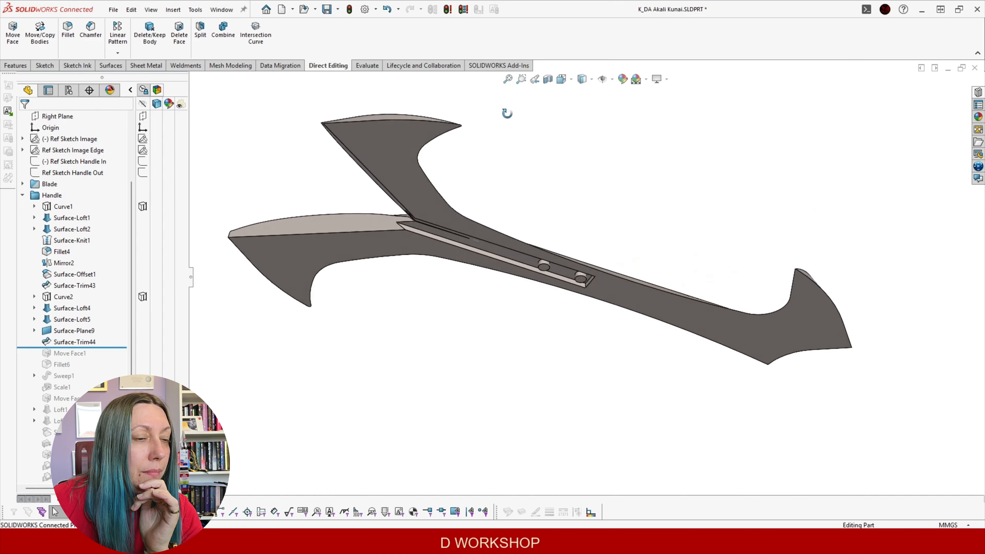
{"action": "scroll", "coordinate": [556, 252], "scroll_direction": "down", "scroll_amount": 6}
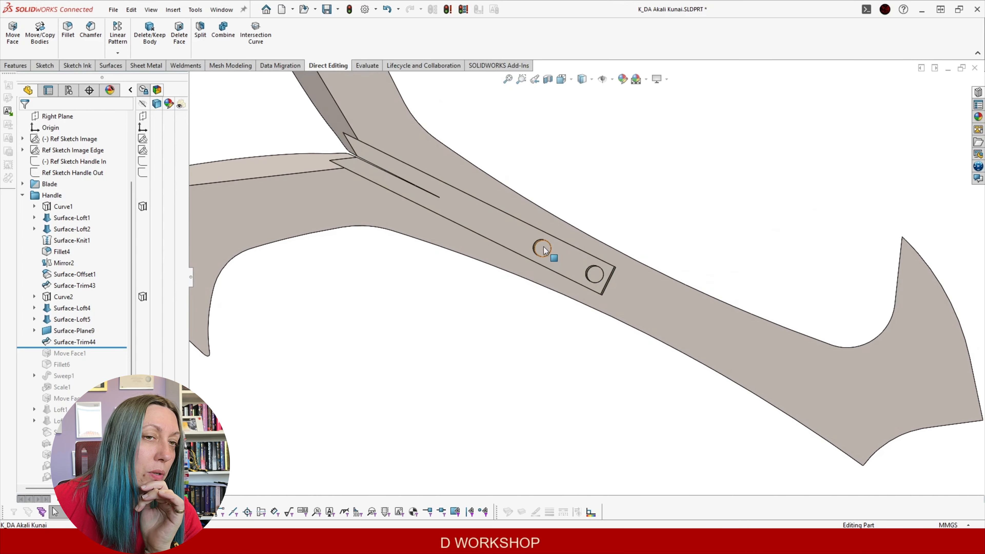
Check the slot's round face, then roll the history forward below Move Face1
{"action": "left_click", "coordinate": [543, 247]}
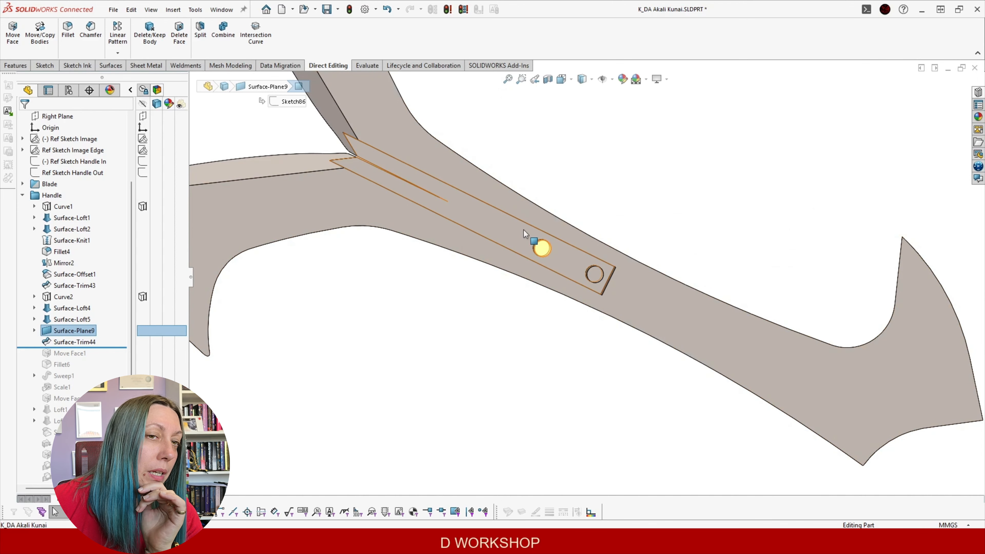
{"action": "middle_click_drag", "start_coordinate": [541, 254], "coordinate": [542, 163]}
{"action": "middle_click_drag", "start_coordinate": [523, 348], "coordinate": [539, 90]}
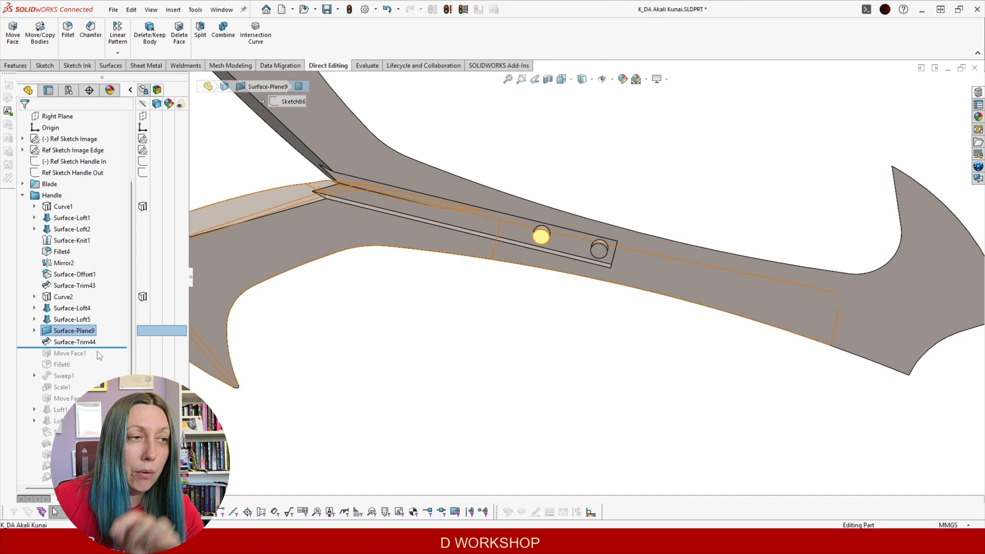
{"action": "left_click_drag", "start_coordinate": [98, 349], "coordinate": [97, 358]}
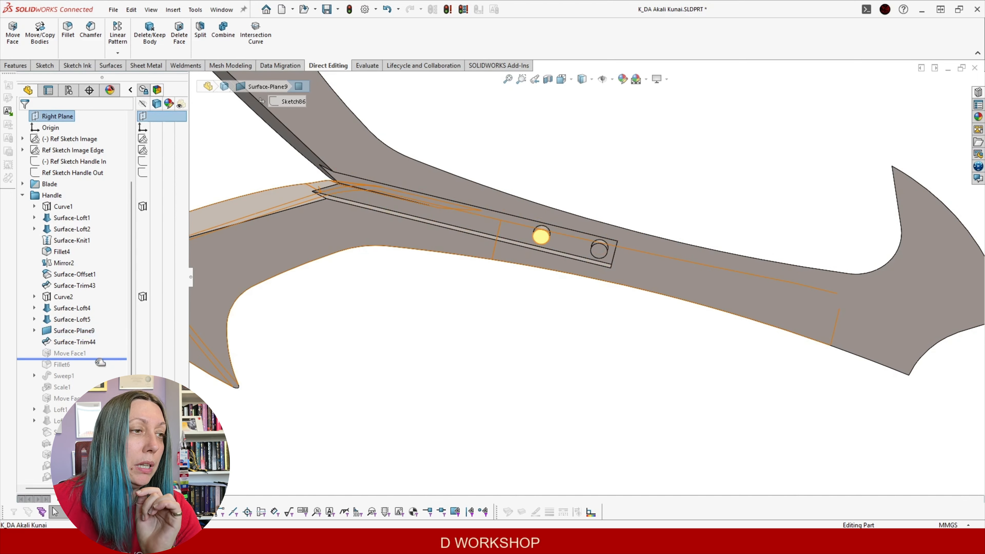
Reconfirm Move Face1 with a 0.20mm flipped offset on the slot faces
{"action": "left_click", "coordinate": [71, 353]}
{"action": "left_click", "coordinate": [81, 320]}
{"action": "middle_click_drag", "start_coordinate": [457, 284], "coordinate": [246, 224]}
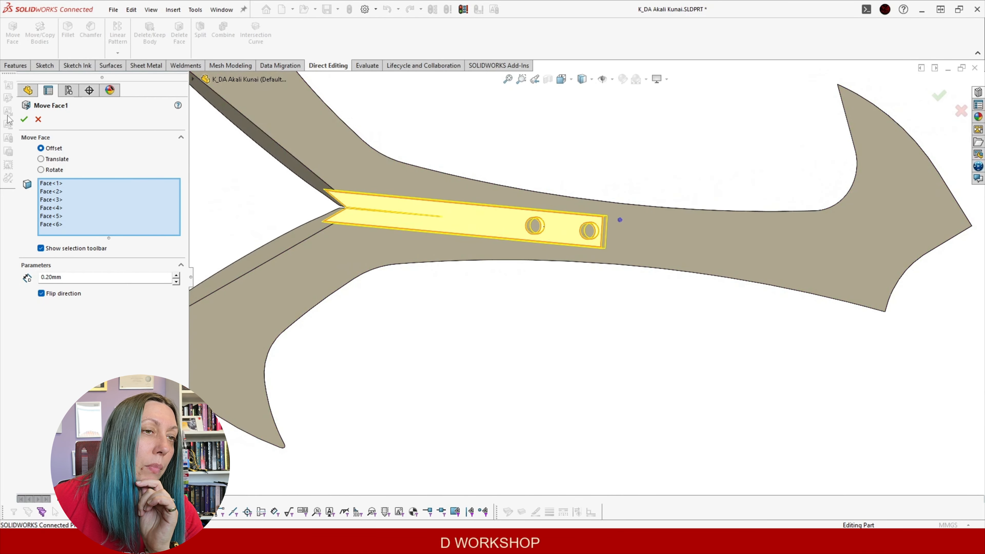
{"action": "left_click", "coordinate": [23, 120]}
Roll the history forward below Fillet6 and then Sweep1, adding the grip tube
{"action": "middle_click_drag", "start_coordinate": [487, 171], "coordinate": [468, 497]}
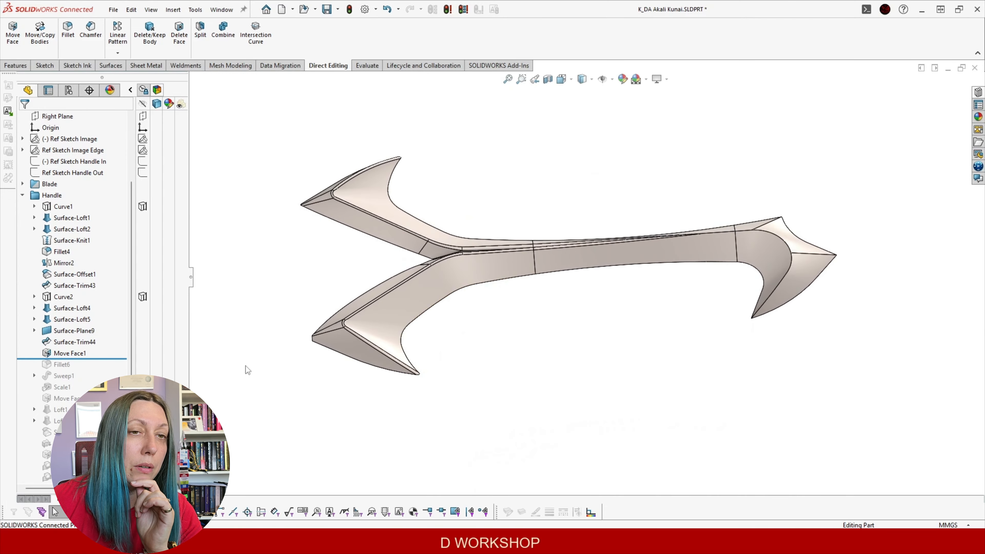
{"action": "middle_click_drag", "start_coordinate": [374, 313], "coordinate": [514, 272]}
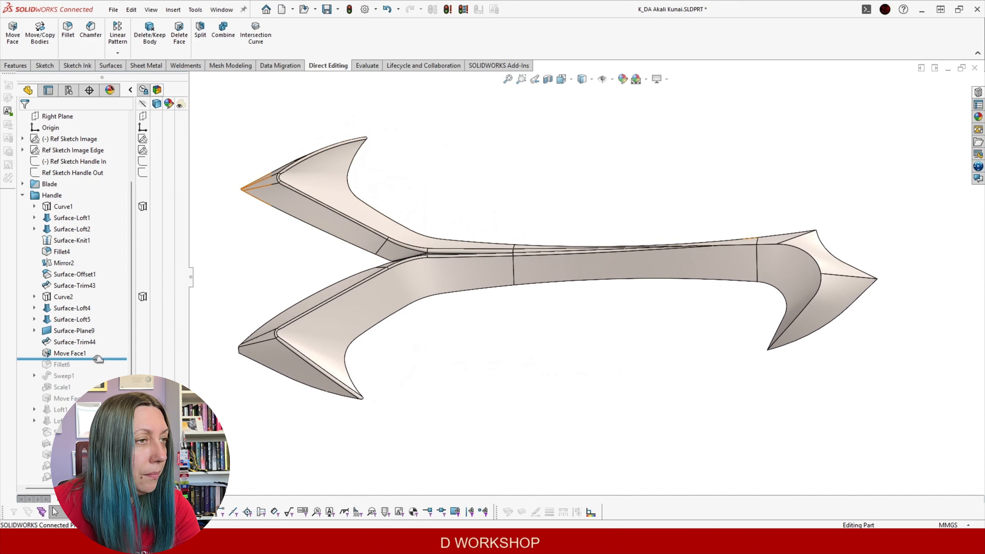
{"action": "left_click_drag", "start_coordinate": [98, 359], "coordinate": [96, 369]}
{"action": "middle_click_drag", "start_coordinate": [831, 286], "coordinate": [762, 304]}
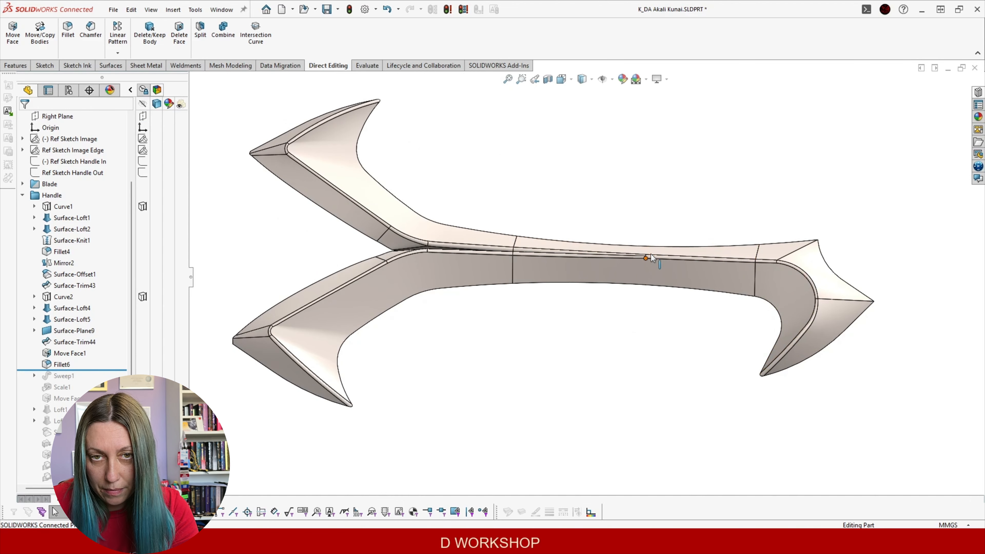
{"action": "left_click_drag", "start_coordinate": [97, 370], "coordinate": [100, 381]}
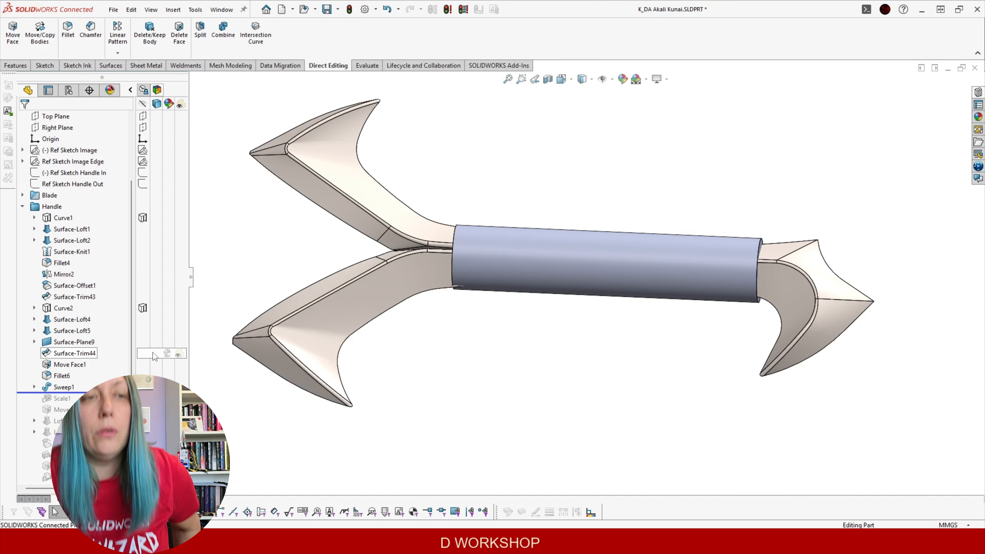
Show Ref Sketch Handle Out while editing the sweep path Sketch89, then rebuild
{"action": "left_click", "coordinate": [35, 387]}
{"action": "left_click", "coordinate": [74, 398]}
{"action": "left_click", "coordinate": [90, 366]}
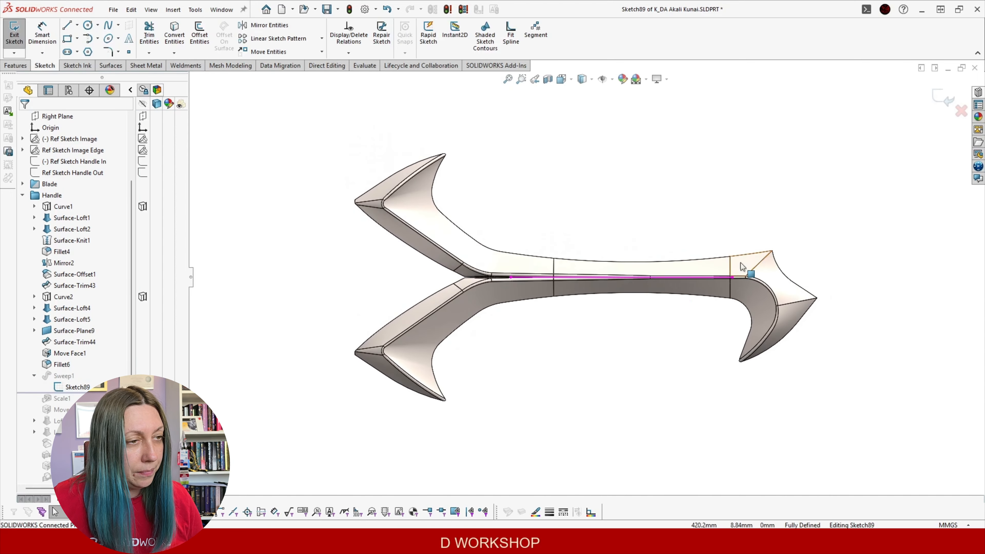
{"action": "left_click", "coordinate": [71, 175]}
{"action": "left_click", "coordinate": [85, 159]}
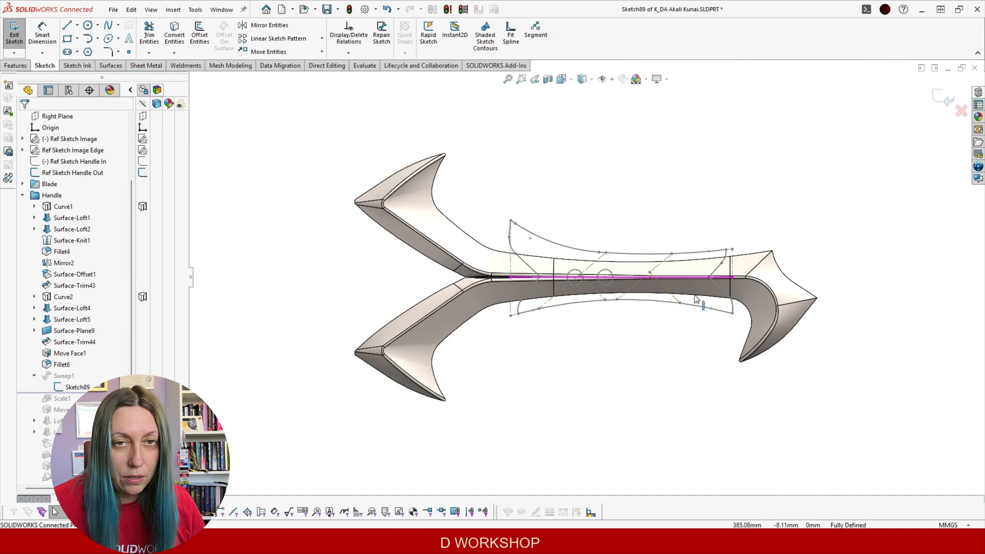
{"action": "left_click", "coordinate": [938, 102]}
{"action": "mouse_move", "coordinate": [256, 407]}
{"action": "middle_mouse_down"}
{"action": "mouse_move", "coordinate": [299, 366]}
{"action": "mouse_move", "coordinate": [277, 381]}
{"action": "middle_mouse_up"}
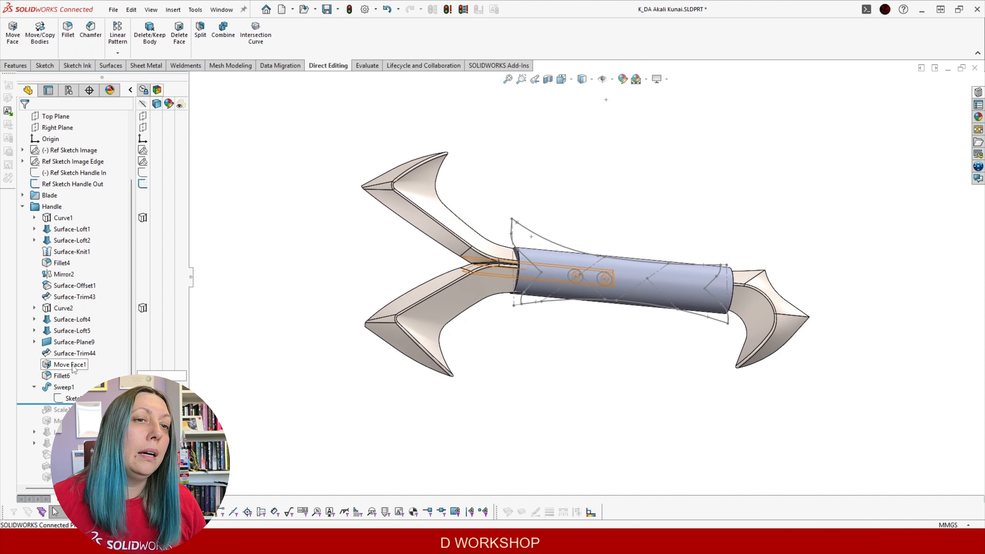
Reconfirm Sweep1 with its 22mm circular profile
{"action": "left_click", "coordinate": [63, 387]}
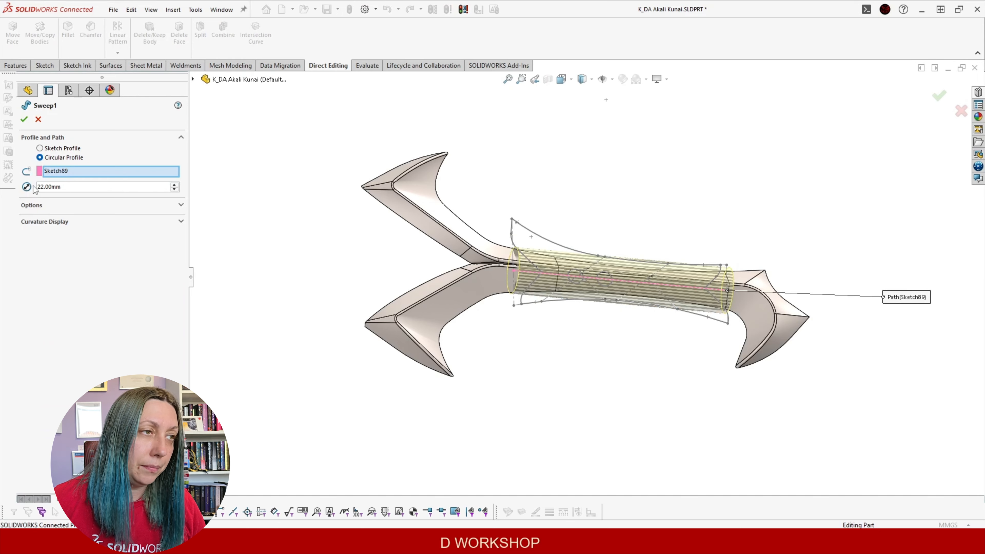
{"action": "middle_click_drag", "start_coordinate": [421, 263], "coordinate": [2, 145]}
{"action": "left_click", "coordinate": [24, 119]}
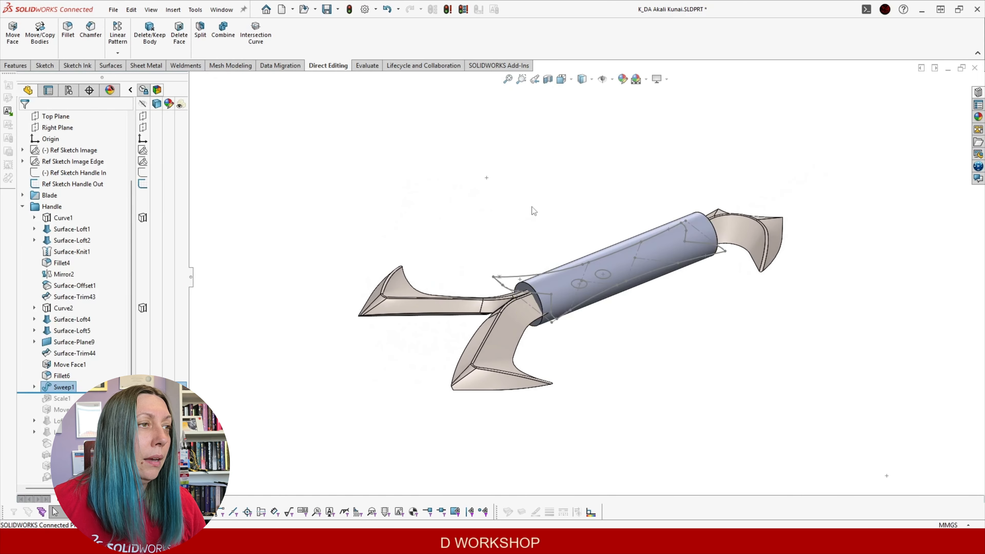
Inspect the tube end against the handle-out reference, then roll forward below Scale1
{"action": "left_click", "coordinate": [525, 290]}
{"action": "middle_click_drag", "start_coordinate": [634, 319], "coordinate": [663, 377]}
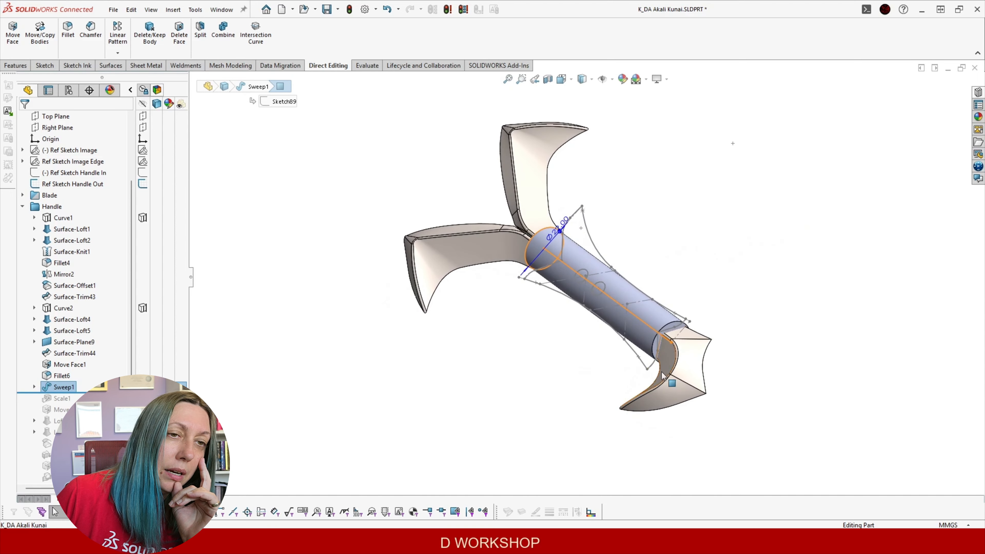
{"action": "left_click", "coordinate": [673, 327]}
{"action": "scroll", "coordinate": [672, 317], "scroll_direction": "down", "scroll_amount": 4}
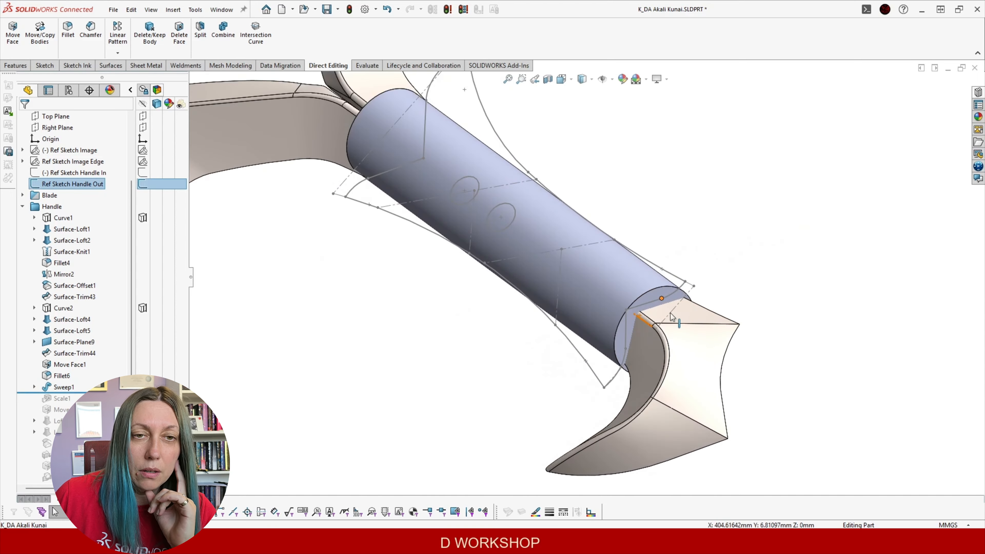
{"action": "left_click", "coordinate": [665, 292]}
{"action": "scroll", "coordinate": [665, 292], "scroll_direction": "up", "scroll_amount": 4}
{"action": "middle_click_drag", "start_coordinate": [658, 355], "coordinate": [722, 267]}
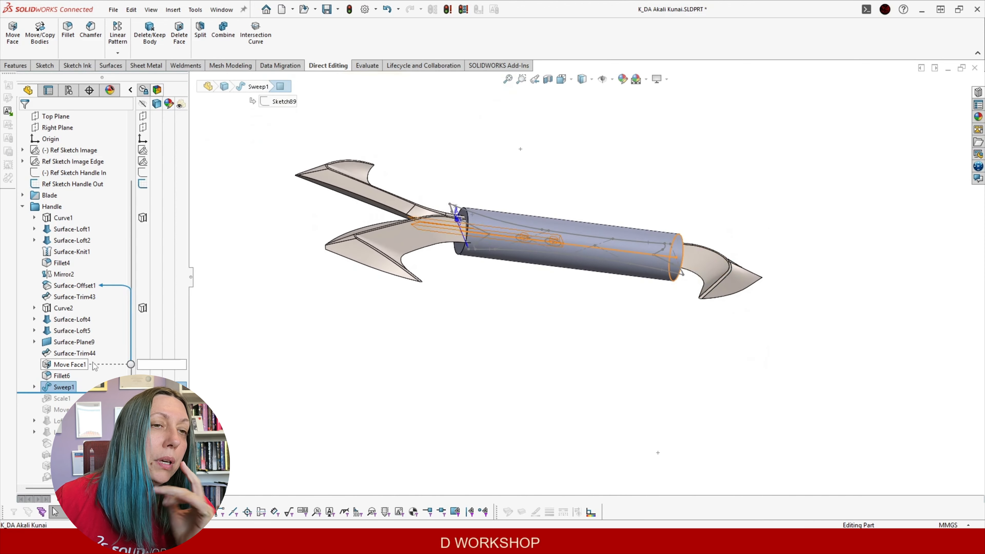
{"action": "middle_click_drag", "start_coordinate": [502, 314], "coordinate": [411, 358]}
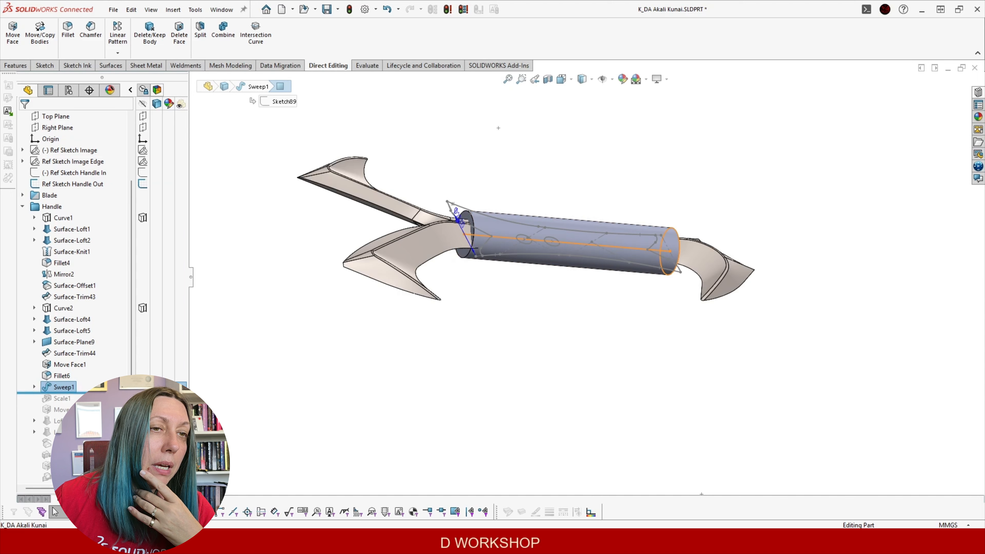
{"action": "left_click_drag", "start_coordinate": [85, 393], "coordinate": [86, 404]}
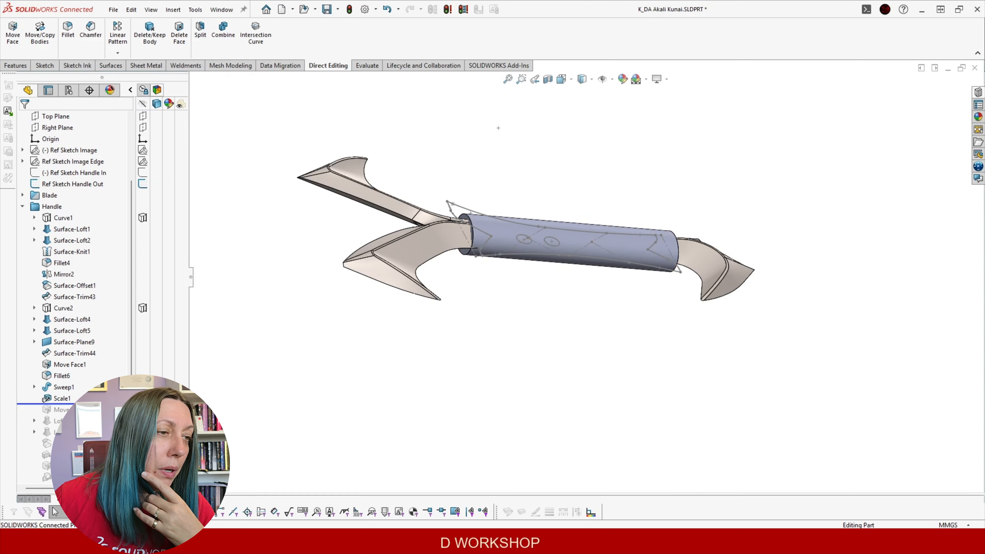
Reconfirm Scale1 as non-uniform about the centroid: X 1, Y 1, Z 0.8
{"action": "left_click", "coordinate": [50, 398]}
{"action": "left_click", "coordinate": [59, 365]}
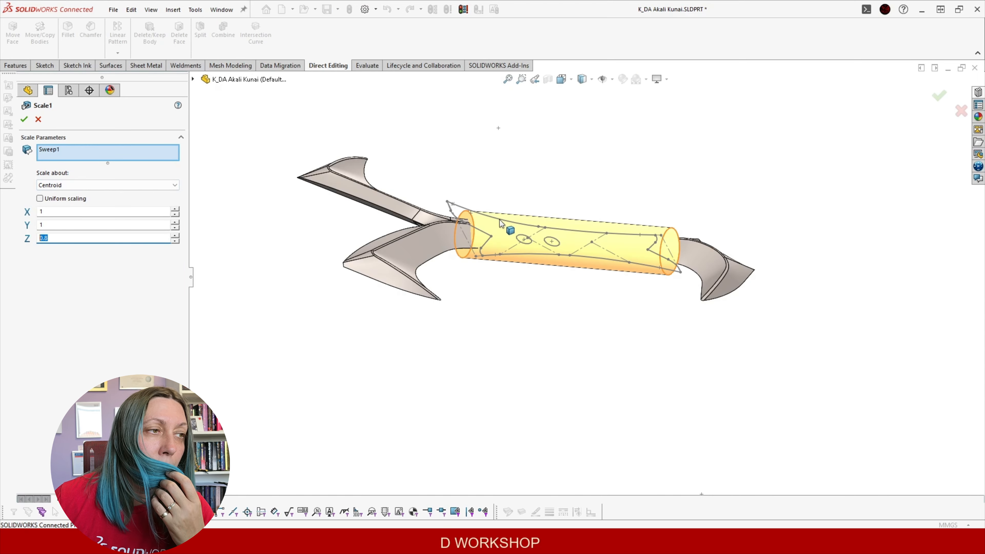
{"action": "scroll", "coordinate": [501, 223], "scroll_direction": "down", "scroll_amount": 3}
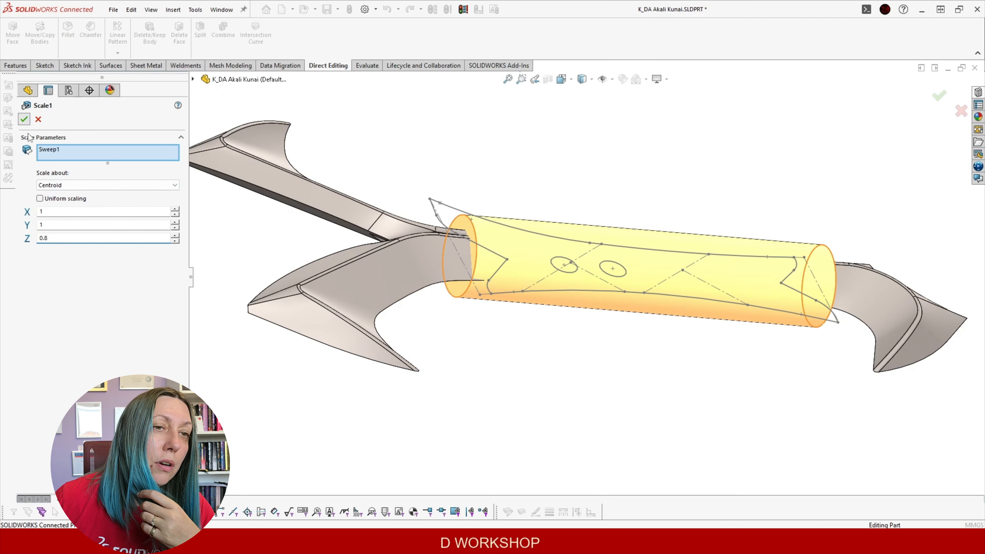
{"action": "key", "text": "Return"}
{"action": "middle_click_drag", "start_coordinate": [587, 333], "coordinate": [577, 356]}
{"action": "scroll", "coordinate": [597, 361], "scroll_direction": "up", "scroll_amount": 3}
{"action": "scroll", "coordinate": [628, 341], "scroll_direction": "down", "scroll_amount": 5}
{"action": "scroll", "coordinate": [514, 256], "scroll_direction": "up", "scroll_amount": 1}
{"action": "middle_click_drag", "start_coordinate": [514, 257], "coordinate": [492, 289]}
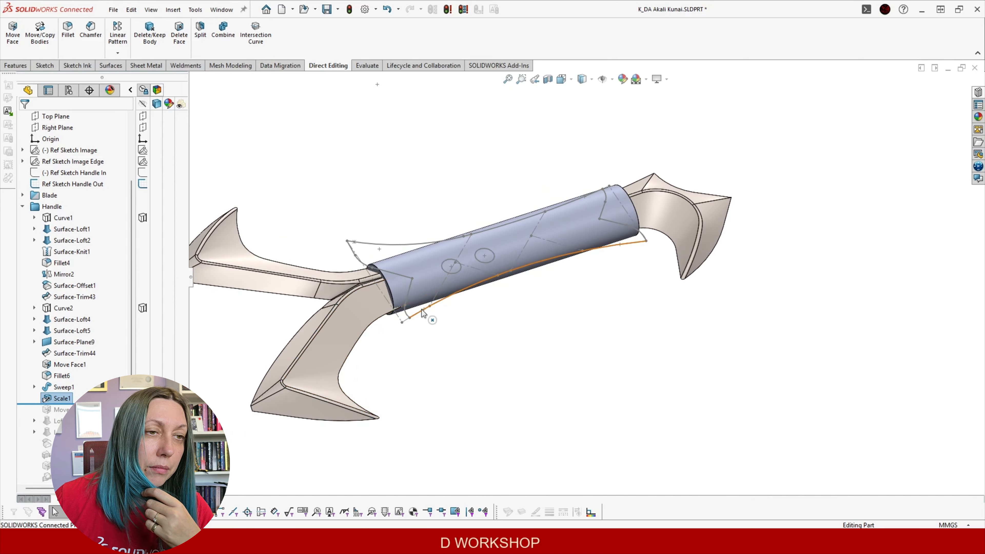
{"action": "scroll", "coordinate": [422, 310], "scroll_direction": "down", "scroll_amount": 3}
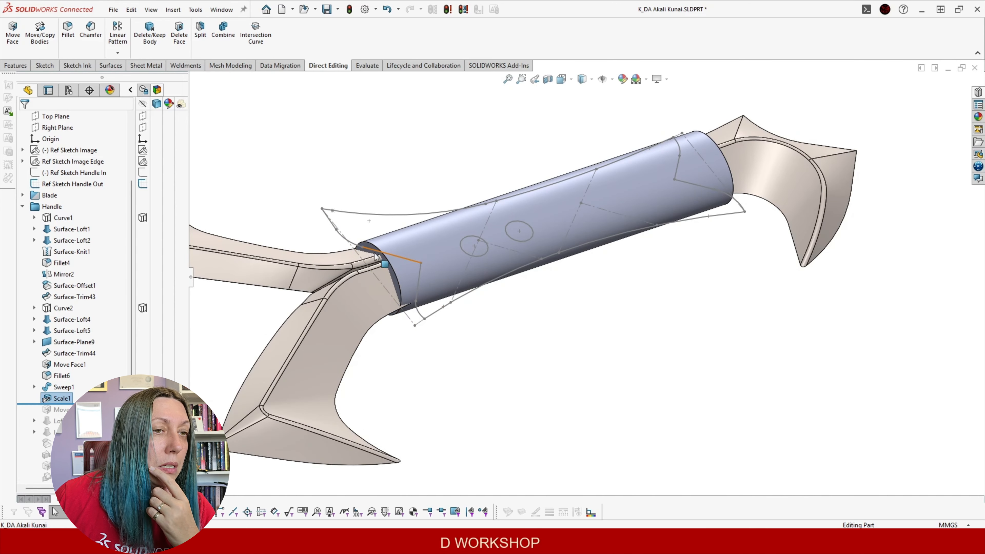
Select the tube's end face and roll forward below Move Face, forming a narrow ring
{"action": "scroll", "coordinate": [376, 256], "scroll_direction": "down", "scroll_amount": 2}
{"action": "left_click", "coordinate": [398, 242]}
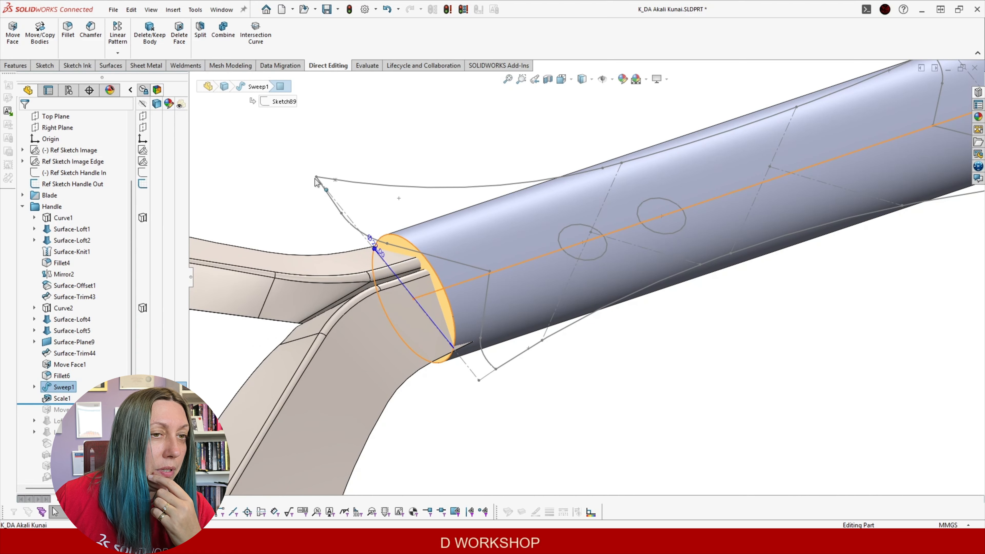
{"action": "scroll", "coordinate": [558, 250], "scroll_direction": "up", "scroll_amount": 3}
{"action": "middle_click_drag", "start_coordinate": [559, 249], "coordinate": [565, 334]}
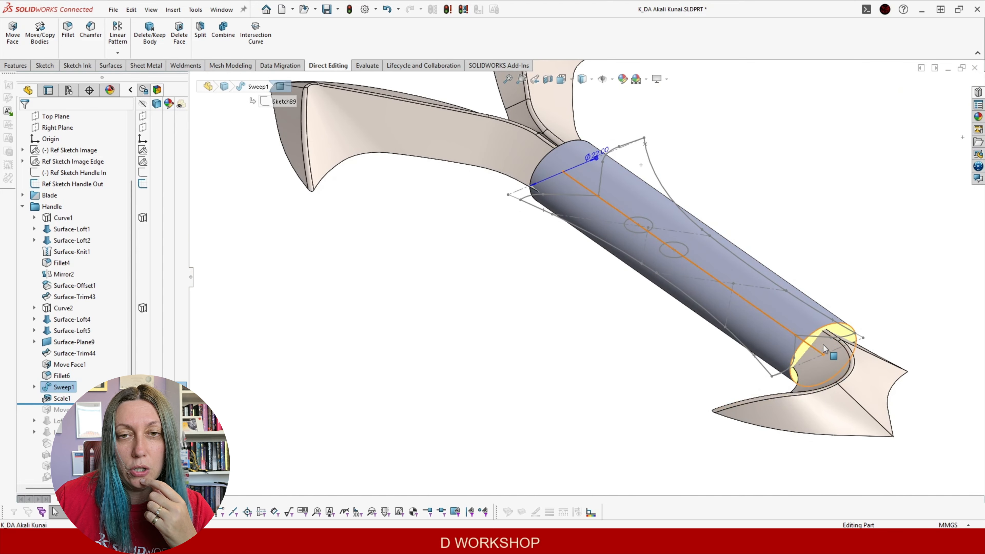
{"action": "middle_click_drag", "start_coordinate": [484, 334], "coordinate": [404, 359]}
{"action": "left_click_drag", "start_coordinate": [93, 404], "coordinate": [93, 415]}
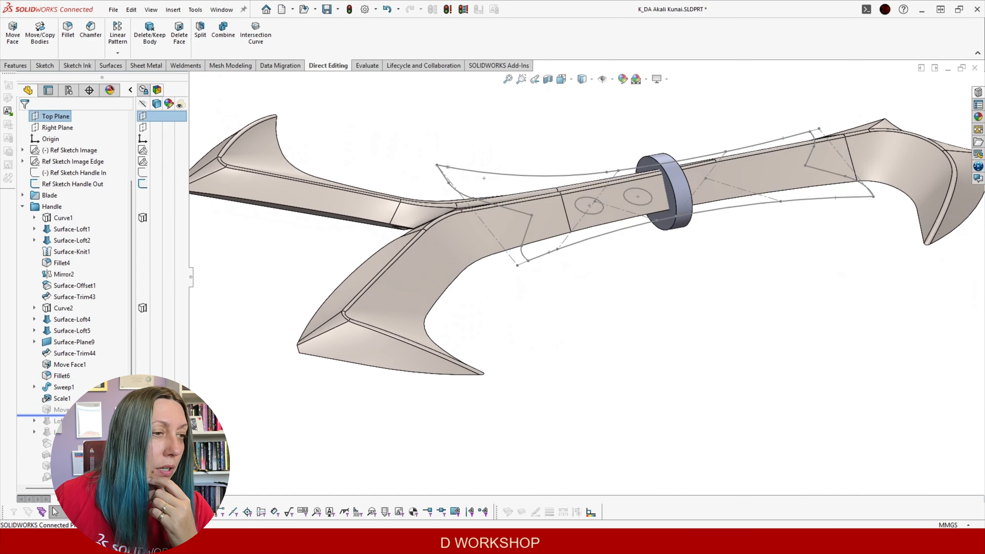
Roll the history forward below Loft1 to add the flared grip sleeve
{"action": "scroll", "coordinate": [676, 336], "scroll_direction": "up", "scroll_amount": 2}
{"action": "scroll", "coordinate": [693, 240], "scroll_direction": "down", "scroll_amount": 5}
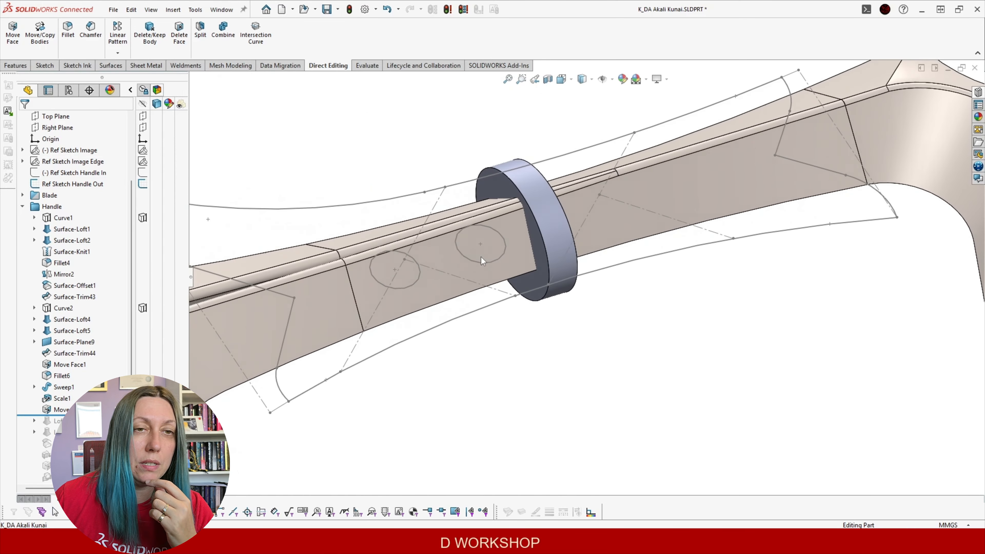
{"action": "left_click_drag", "start_coordinate": [93, 415], "coordinate": [93, 438]}
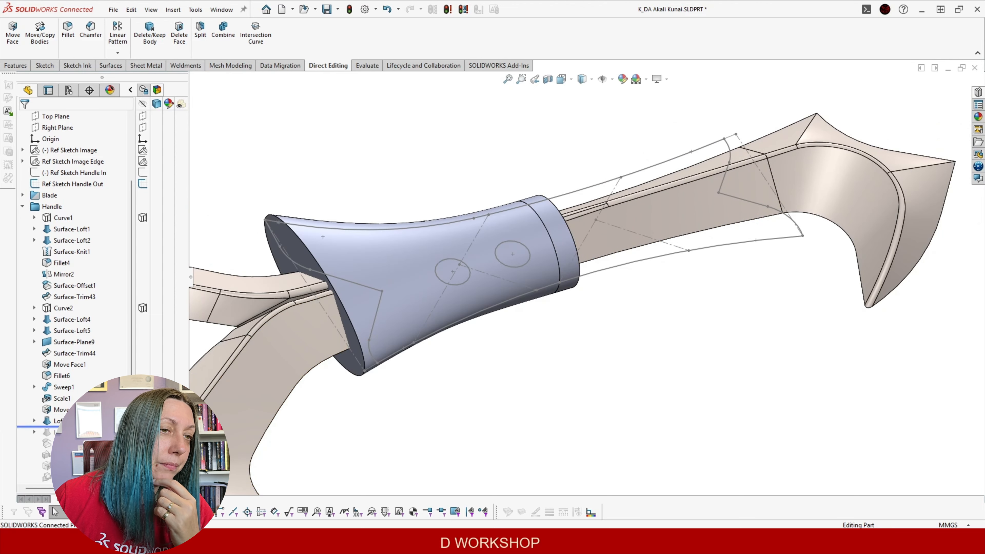
{"action": "scroll", "coordinate": [574, 295], "scroll_direction": "up", "scroll_amount": 5}
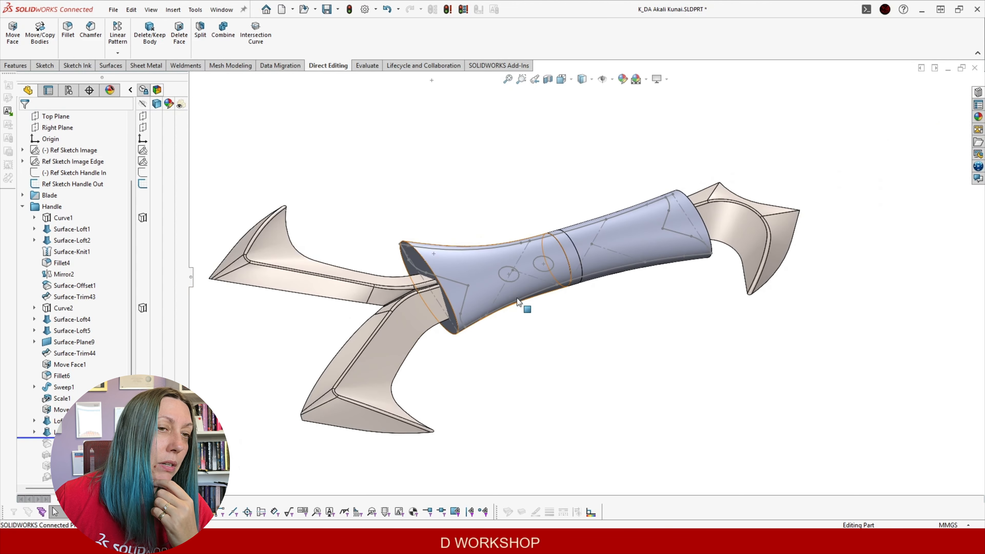
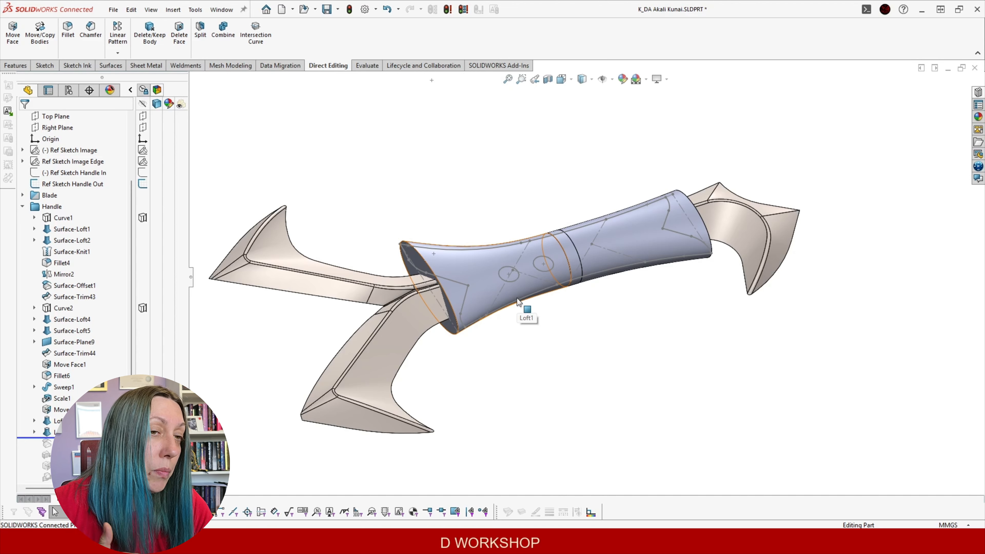
Roll the history forward past Thicken7 and Move Face3, fitting the kunai in view
{"action": "left_click_drag", "start_coordinate": [70, 438], "coordinate": [70, 449]}
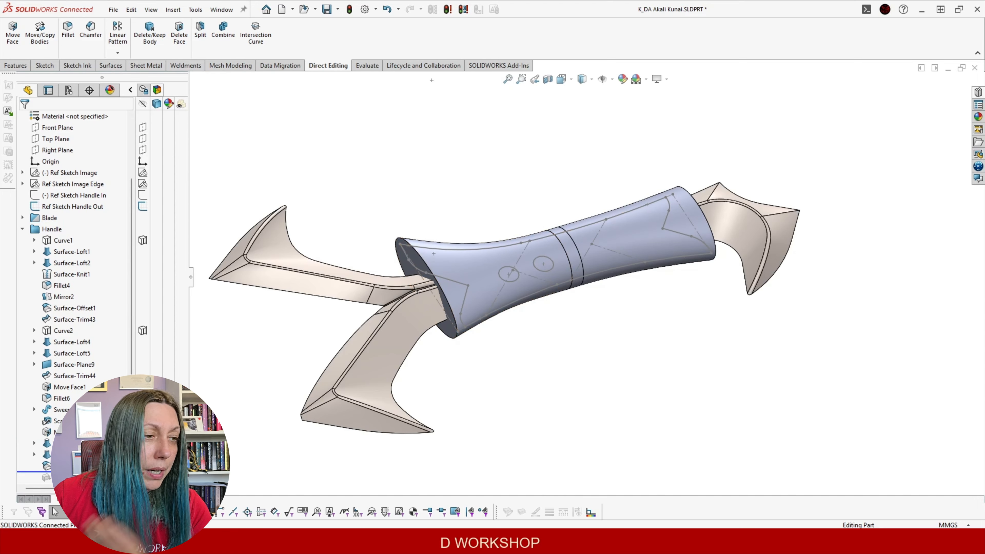
{"action": "scroll", "coordinate": [117, 411], "scroll_direction": "down", "scroll_amount": 5}
{"action": "left_click_drag", "start_coordinate": [119, 314], "coordinate": [116, 326]}
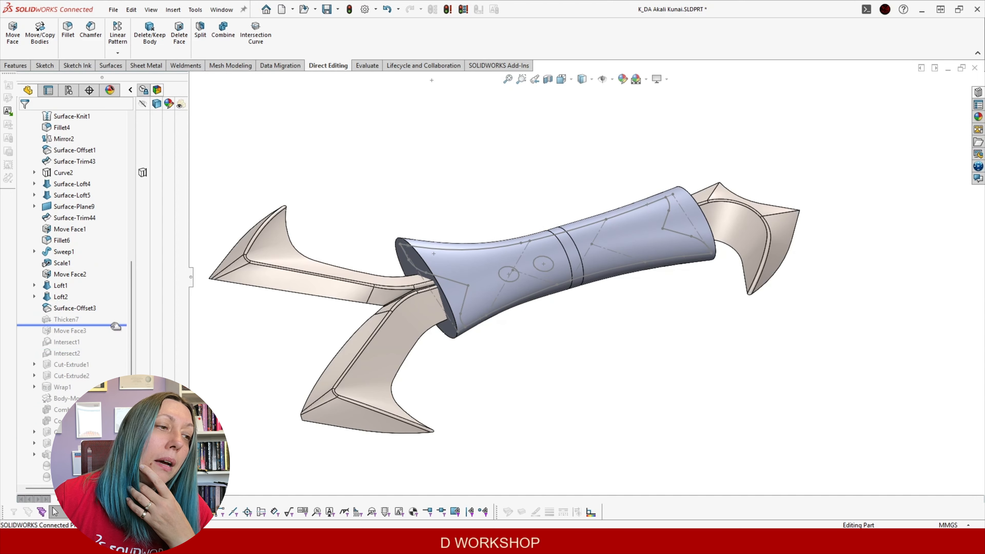
{"action": "left_click", "coordinate": [68, 308]}
{"action": "middle_click_drag", "start_coordinate": [388, 217], "coordinate": [397, 263]}
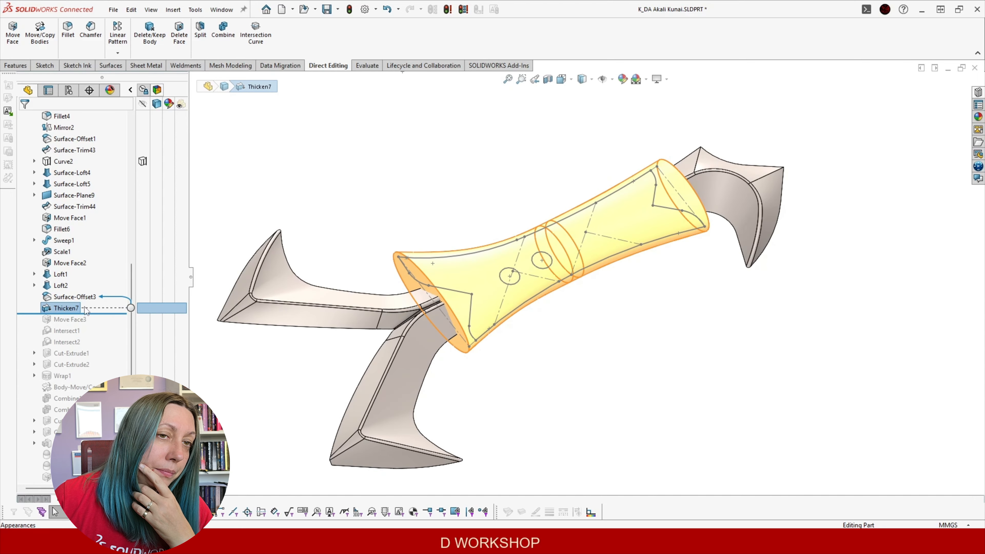
{"action": "left_click_drag", "start_coordinate": [97, 313], "coordinate": [95, 326]}
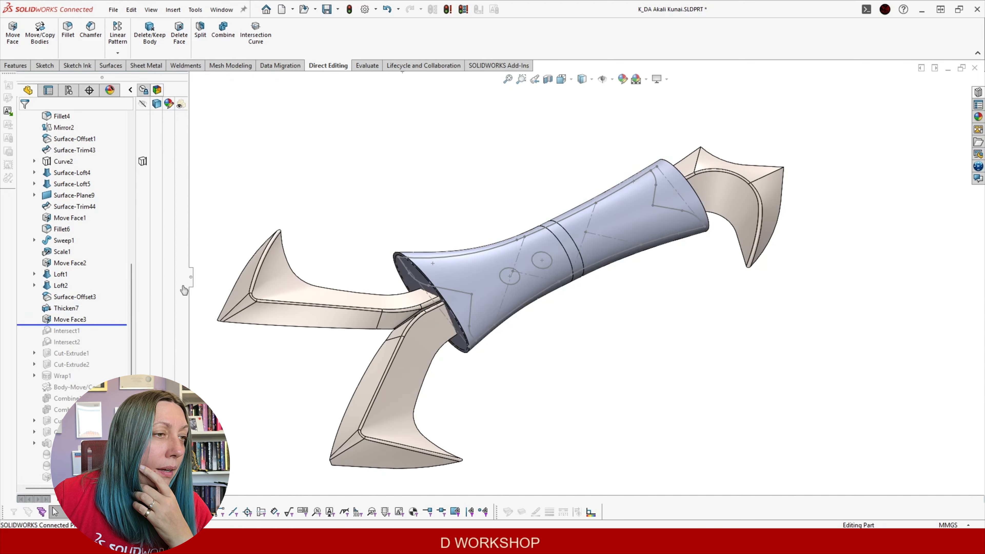
{"action": "scroll", "coordinate": [455, 250], "scroll_direction": "down", "scroll_amount": 4}
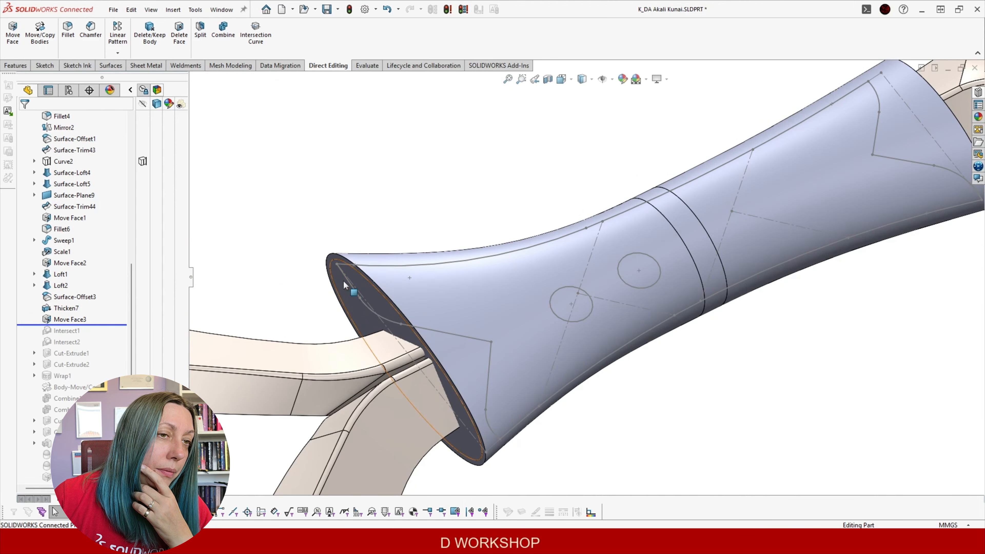
{"action": "left_click", "coordinate": [69, 319]}
{"action": "key", "text": "f"}
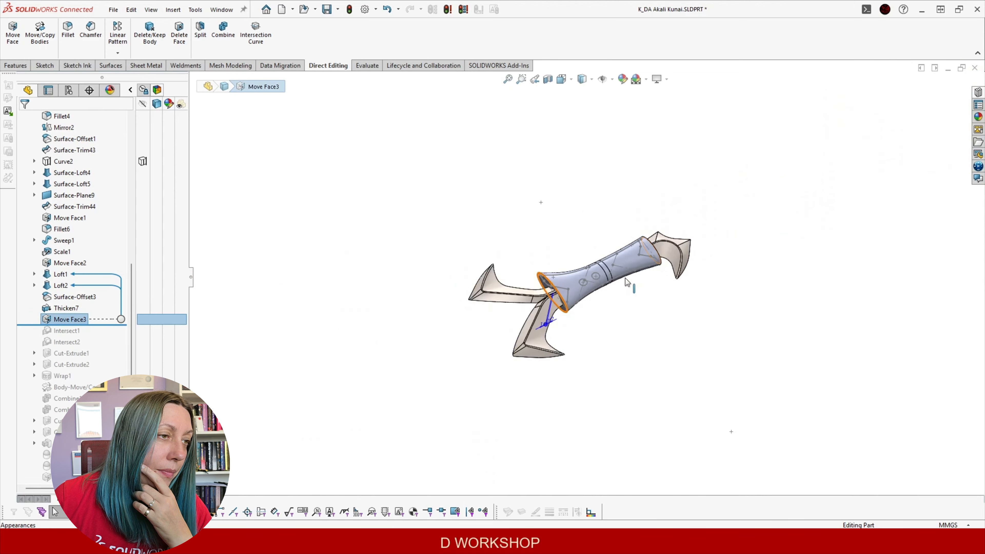
{"action": "scroll", "coordinate": [627, 282], "scroll_direction": "down", "scroll_amount": 8}
{"action": "middle_click_drag", "start_coordinate": [346, 172], "coordinate": [407, 159]}
{"action": "scroll", "coordinate": [330, 237], "scroll_direction": "up", "scroll_amount": 2}
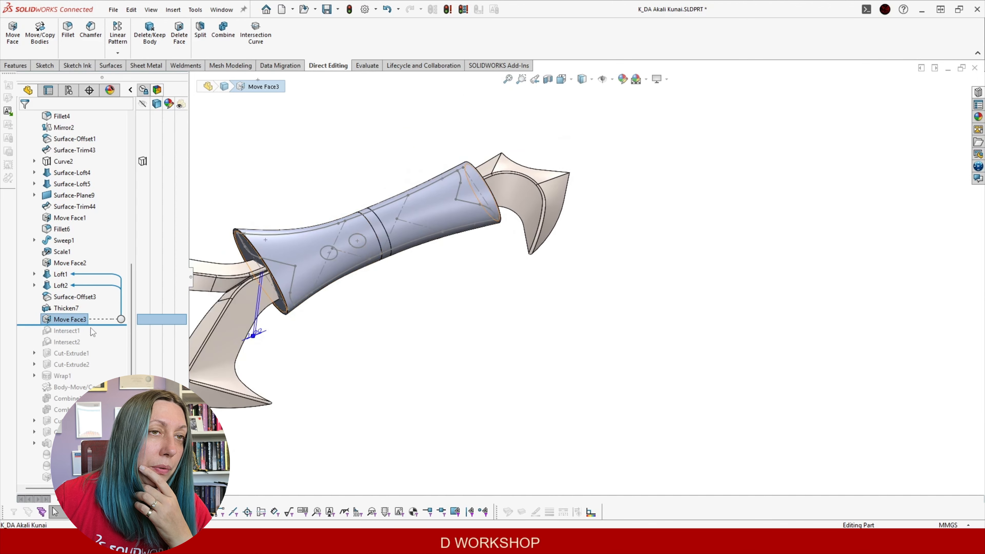
Roll forward through Intersect1 and Intersect2, then select Intersect1
{"action": "left_click_drag", "start_coordinate": [99, 325], "coordinate": [99, 336]}
{"action": "scroll", "coordinate": [277, 197], "scroll_direction": "down", "scroll_amount": 5}
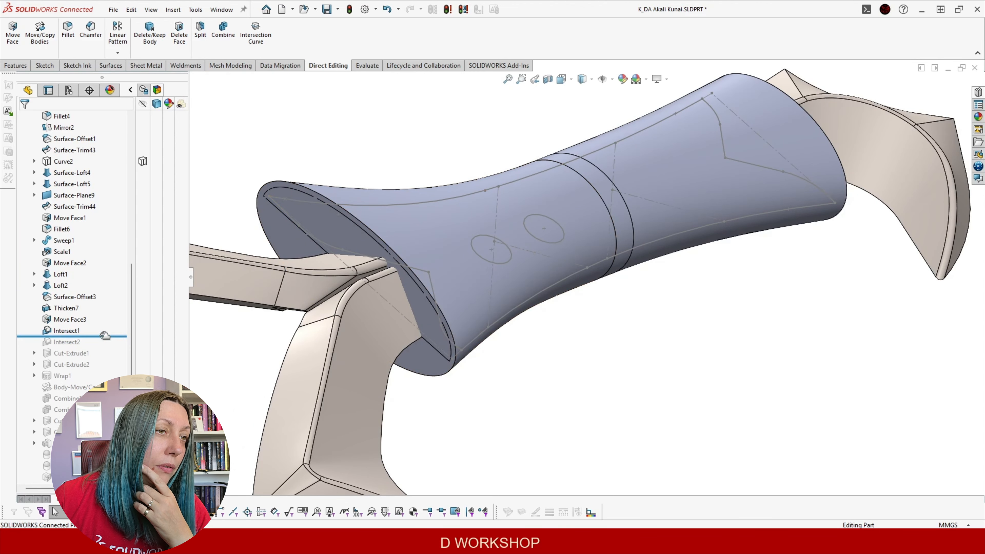
{"action": "left_click_drag", "start_coordinate": [97, 345], "coordinate": [97, 347]}
{"action": "scroll", "coordinate": [437, 288], "scroll_direction": "up", "scroll_amount": 5}
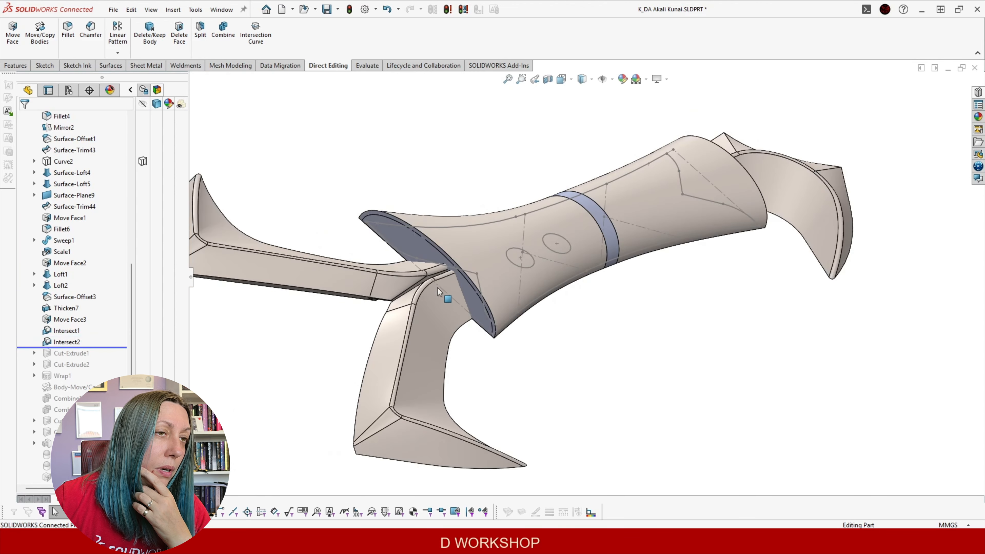
{"action": "scroll", "coordinate": [495, 227], "scroll_direction": "down", "scroll_amount": 5}
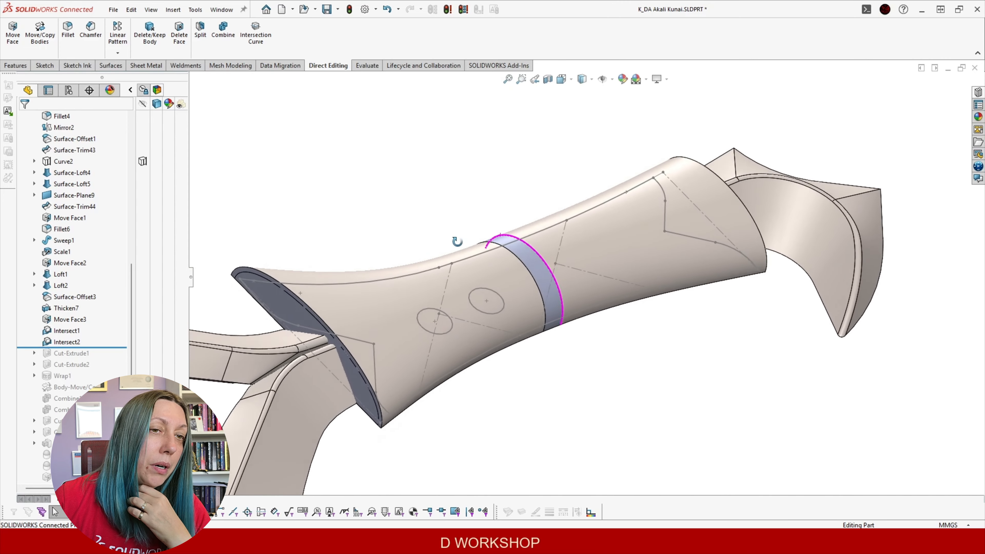
{"action": "left_click", "coordinate": [67, 330]}
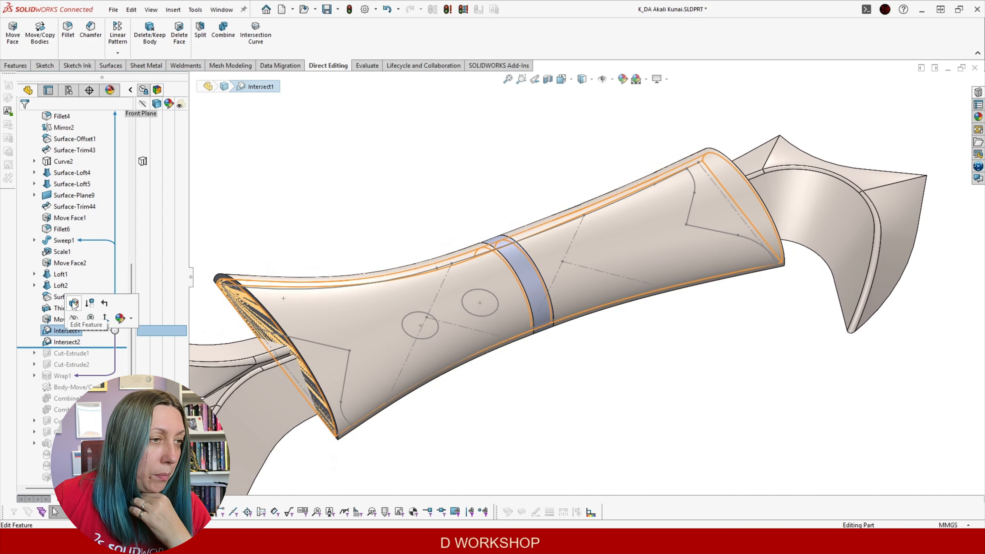
Edit Intersect1 to include Thicken7 and exclude Regions 2 and 4, then select Intersect2
{"action": "left_click", "coordinate": [74, 312]}
{"action": "left_click", "coordinate": [94, 174]}
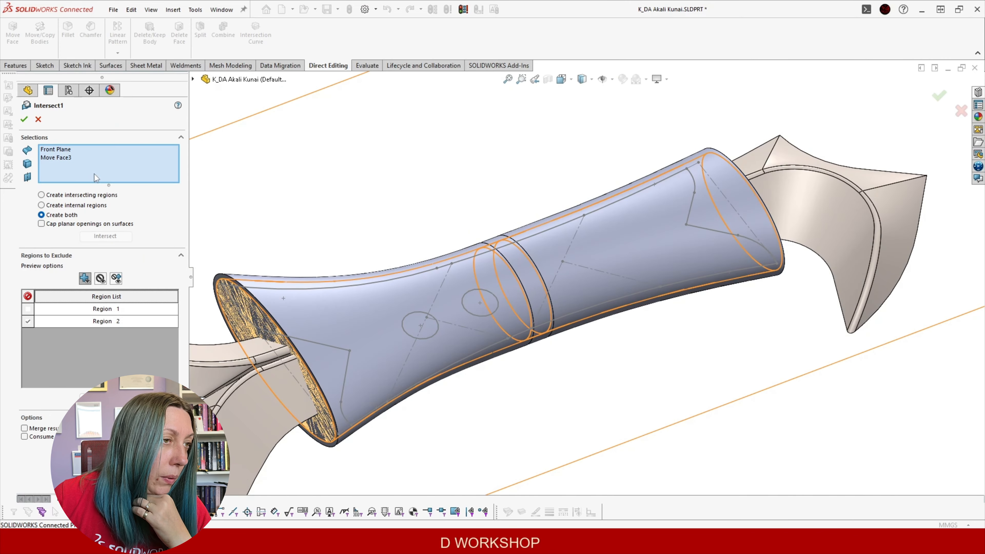
{"action": "left_click", "coordinate": [302, 310]}
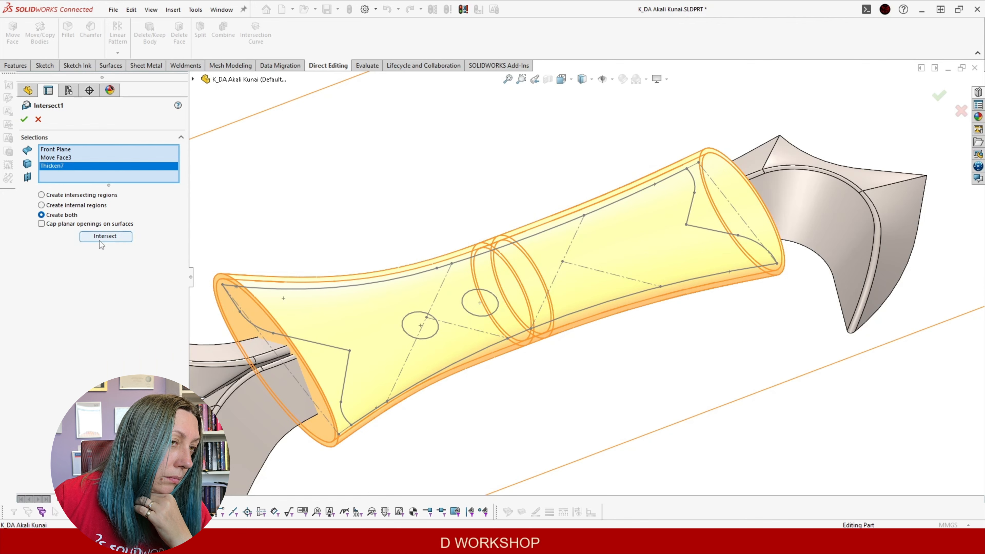
{"action": "left_click", "coordinate": [100, 238]}
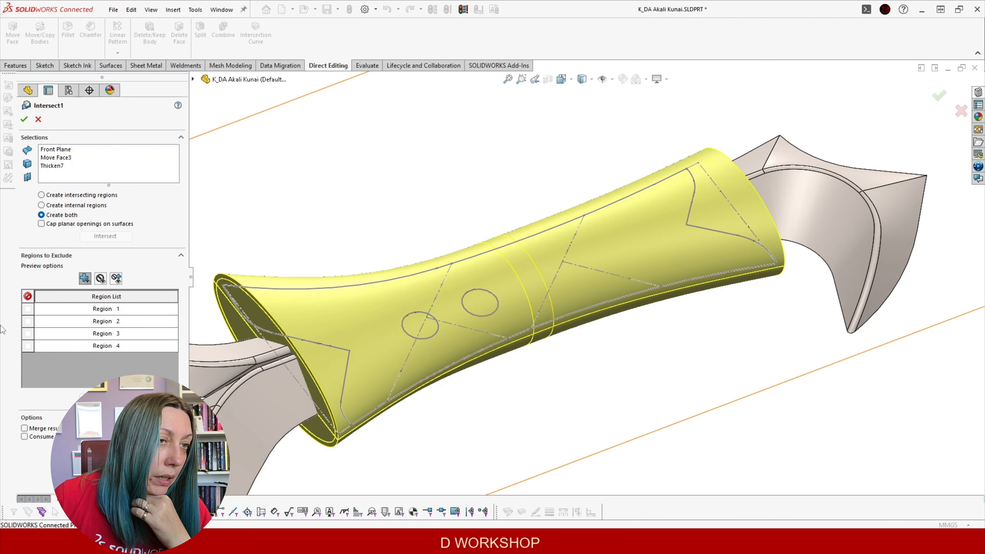
{"action": "left_click", "coordinate": [28, 309]}
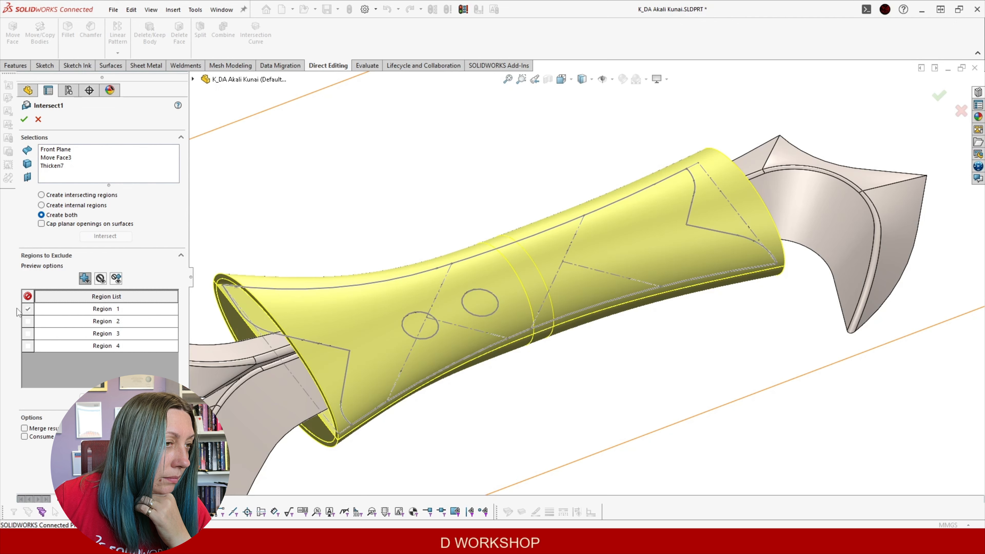
{"action": "left_click", "coordinate": [28, 309]}
{"action": "left_click", "coordinate": [27, 322]}
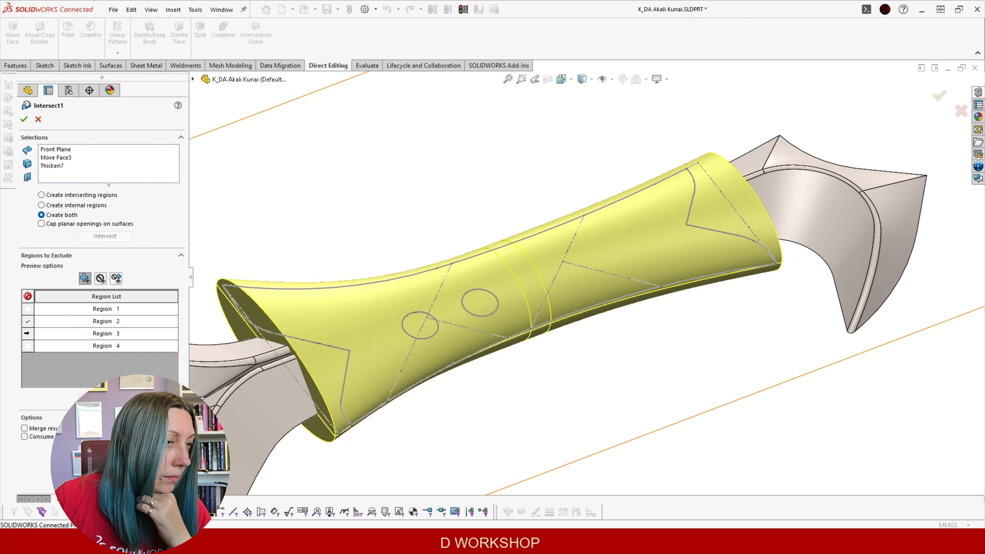
{"action": "left_click", "coordinate": [28, 346]}
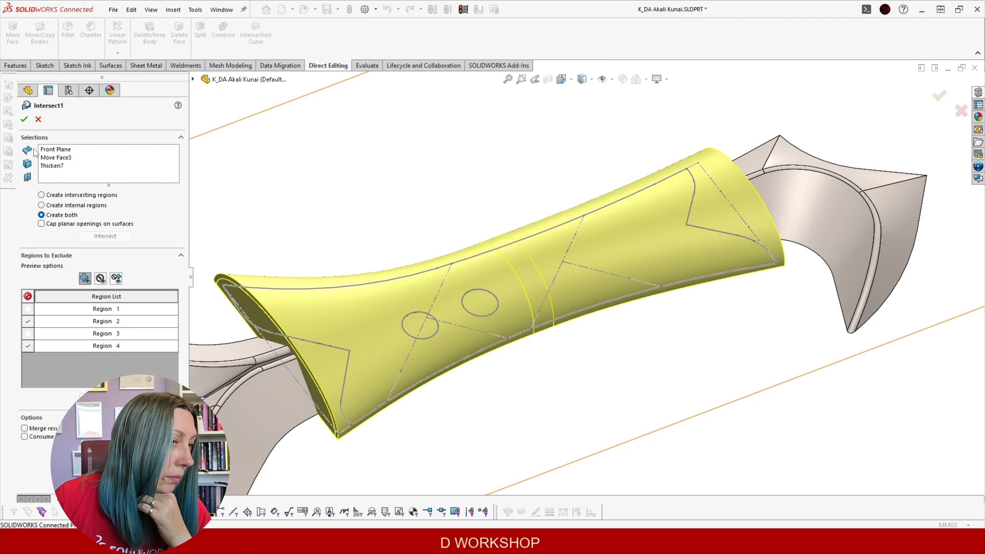
{"action": "left_click", "coordinate": [24, 119]}
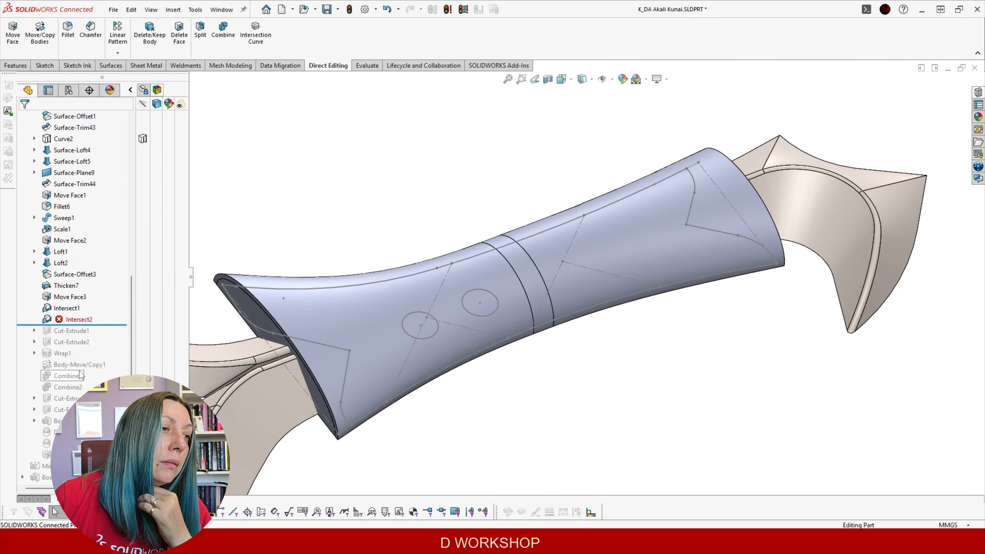
{"action": "left_click", "coordinate": [80, 320]}
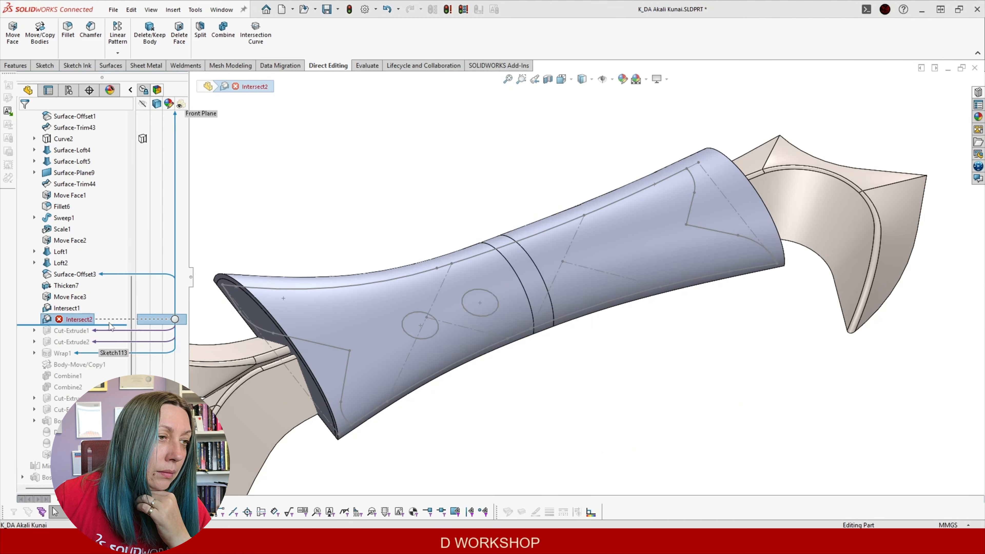
Delete the Intersect2 feature
{"action": "key", "text": "Delete"}
{"action": "key", "text": "Return"}
{"action": "scroll", "coordinate": [516, 296], "scroll_direction": "up", "scroll_amount": 1}
{"action": "middle_click_drag", "start_coordinate": [550, 282], "coordinate": [557, 246]}
Roll forward to Cut-Extrude1 and add the second handle body to its cut
{"action": "left_click_drag", "start_coordinate": [96, 324], "coordinate": [107, 331]}
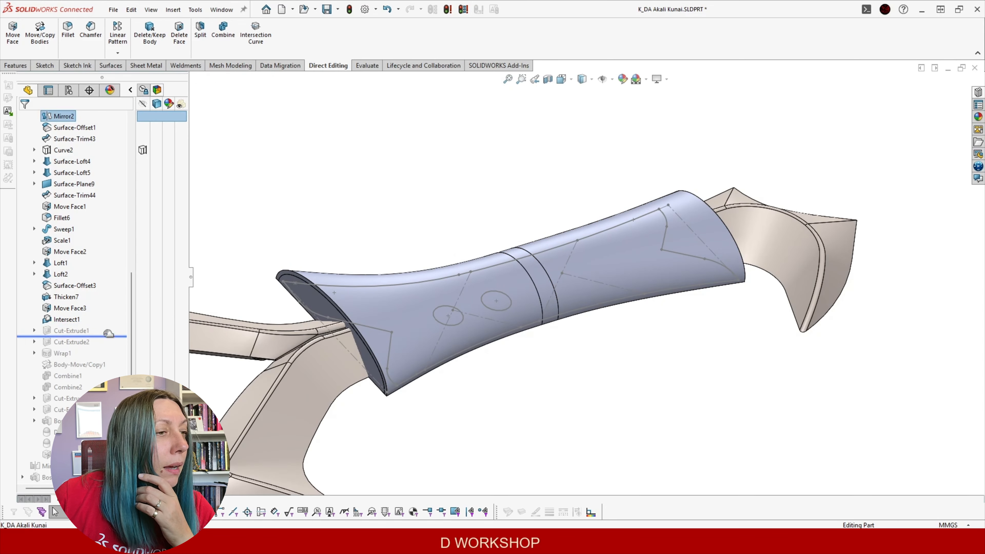
{"action": "mouse_move", "coordinate": [313, 304]}
{"action": "middle_mouse_down"}
{"action": "mouse_move", "coordinate": [327, 247]}
{"action": "mouse_move", "coordinate": [307, 300]}
{"action": "middle_mouse_up"}
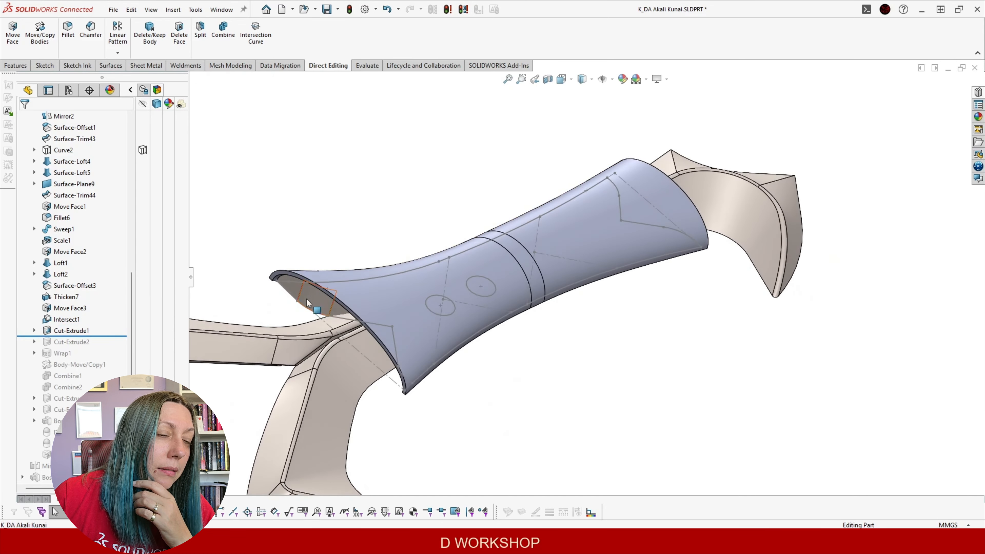
{"action": "left_click", "coordinate": [60, 331]}
{"action": "left_click", "coordinate": [72, 302]}
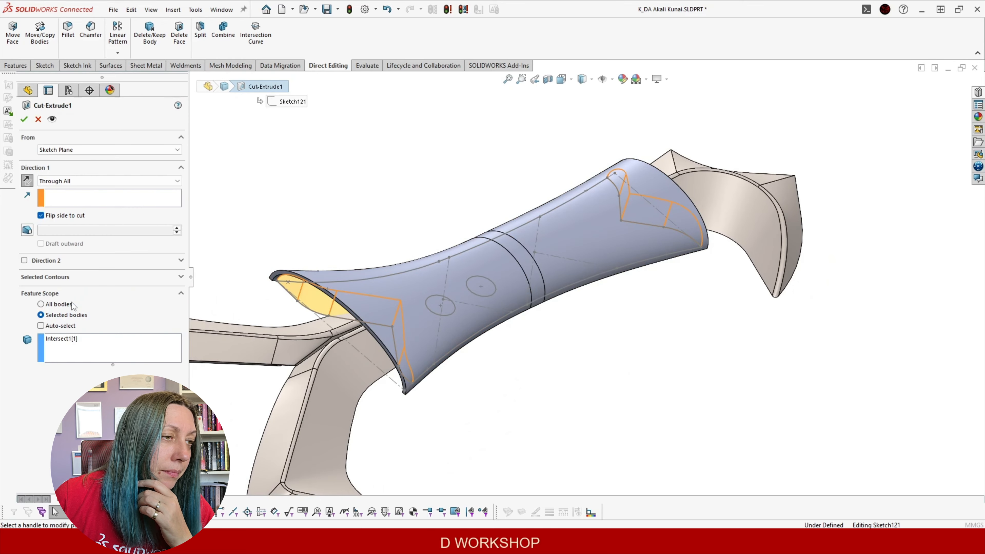
{"action": "left_click", "coordinate": [83, 355]}
{"action": "left_click", "coordinate": [441, 286]}
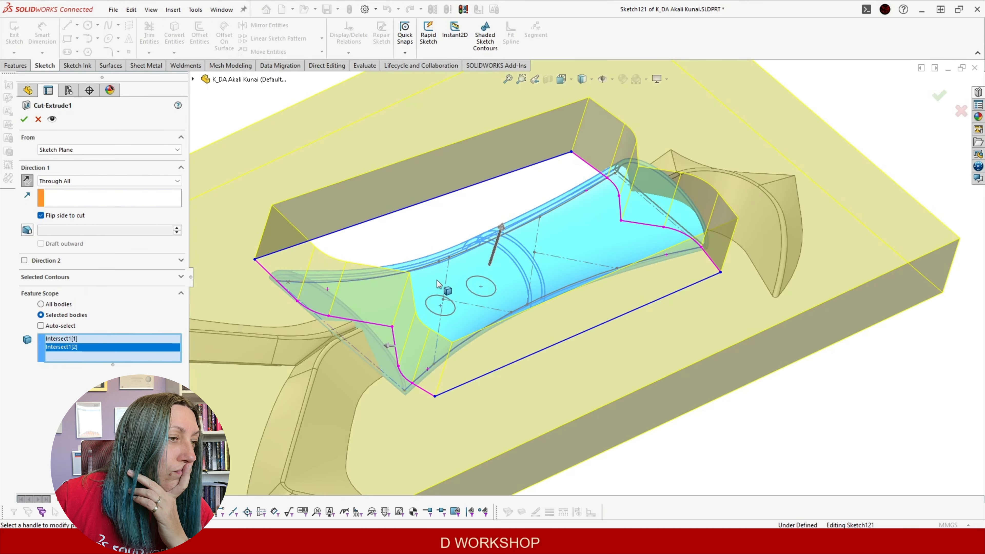
{"action": "mouse_move", "coordinate": [404, 380]}
{"action": "middle_mouse_down"}
{"action": "mouse_move", "coordinate": [411, 388]}
{"action": "mouse_move", "coordinate": [396, 404]}
{"action": "mouse_move", "coordinate": [378, 390]}
{"action": "mouse_move", "coordinate": [425, 420]}
{"action": "mouse_move", "coordinate": [407, 398]}
{"action": "middle_mouse_up"}
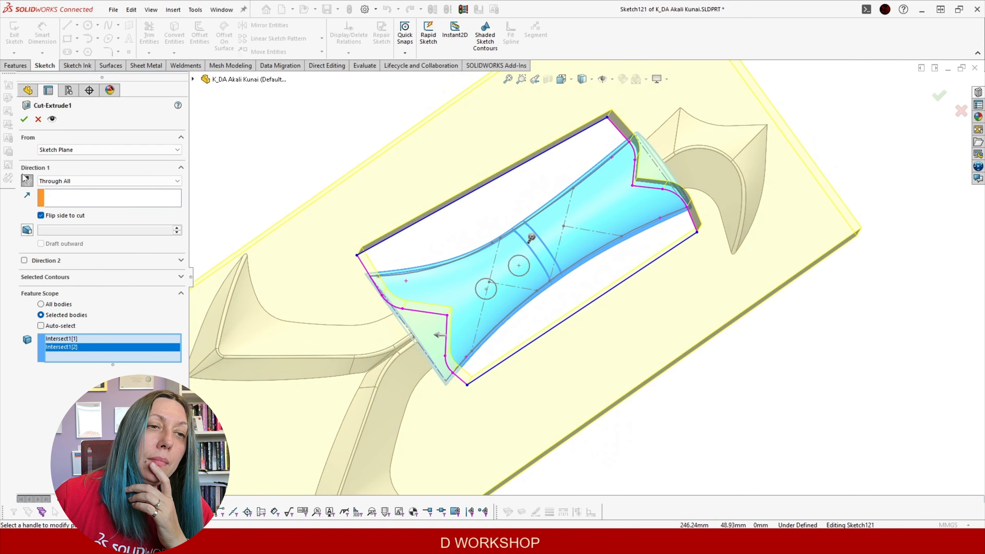
{"action": "left_click", "coordinate": [24, 120]}
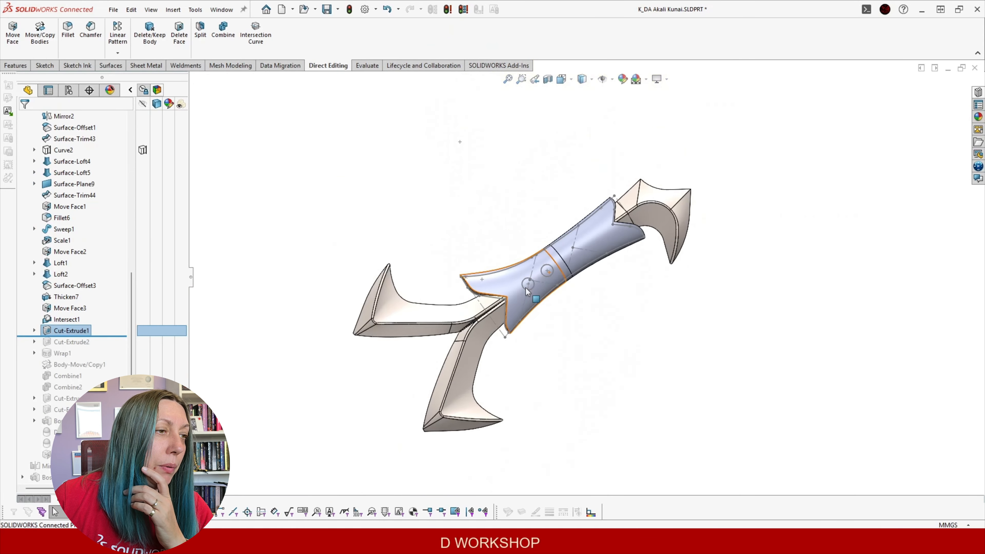
Limit Cut-Extrude2 to the Cut-Extrude1[2] handle body and keep all bodies
{"action": "scroll", "coordinate": [619, 266], "scroll_direction": "down", "scroll_amount": 8}
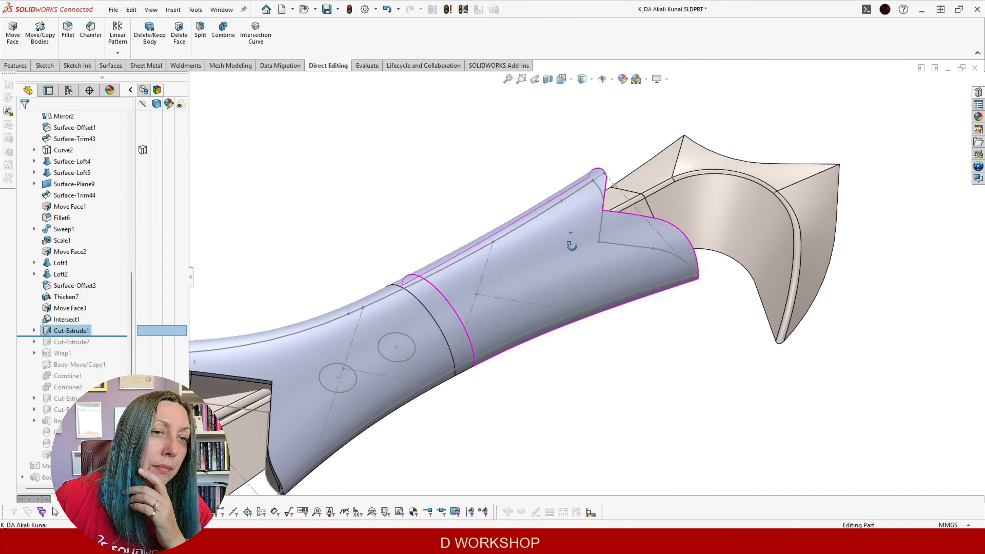
{"action": "scroll", "coordinate": [561, 263], "scroll_direction": "up", "scroll_amount": 2}
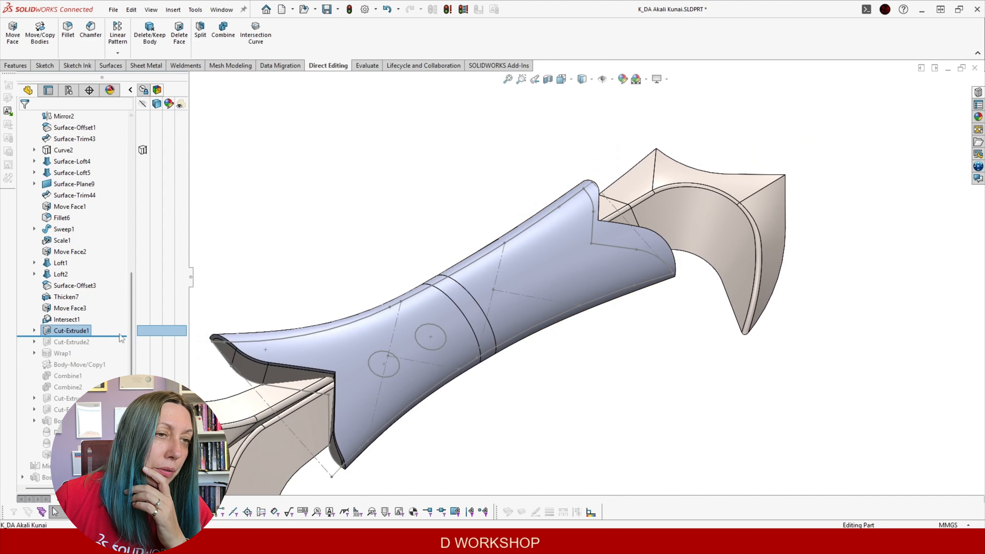
{"action": "left_click_drag", "start_coordinate": [117, 333], "coordinate": [116, 347]}
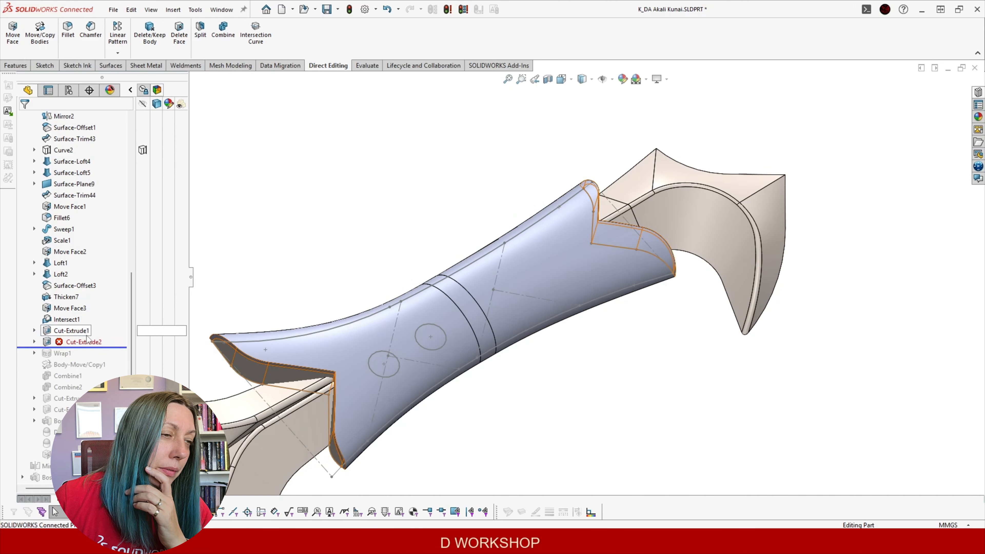
{"action": "left_click", "coordinate": [72, 343]}
{"action": "left_click", "coordinate": [86, 313]}
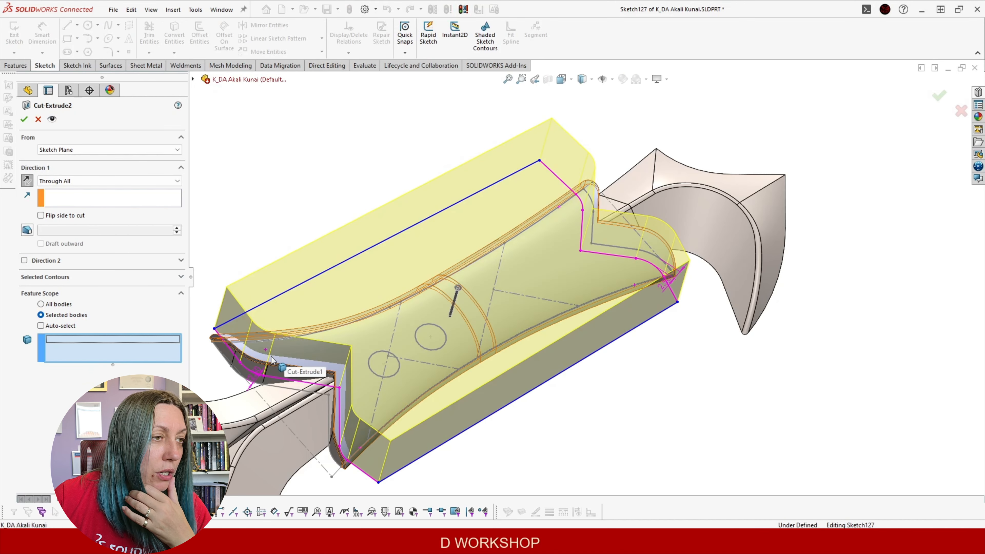
{"action": "left_click", "coordinate": [245, 352]}
{"action": "scroll", "coordinate": [197, 345], "scroll_direction": "down", "scroll_amount": 3}
{"action": "left_click", "coordinate": [25, 120]}
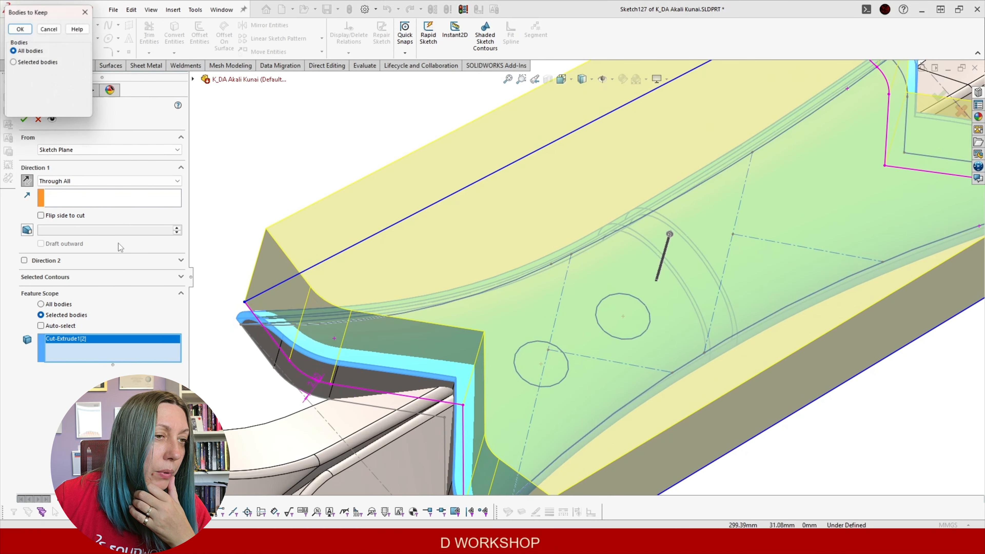
{"action": "left_click", "coordinate": [17, 29]}
{"action": "scroll", "coordinate": [448, 224], "scroll_direction": "up", "scroll_amount": 5}
{"action": "middle_click_drag", "start_coordinate": [448, 225], "coordinate": [567, 367]}
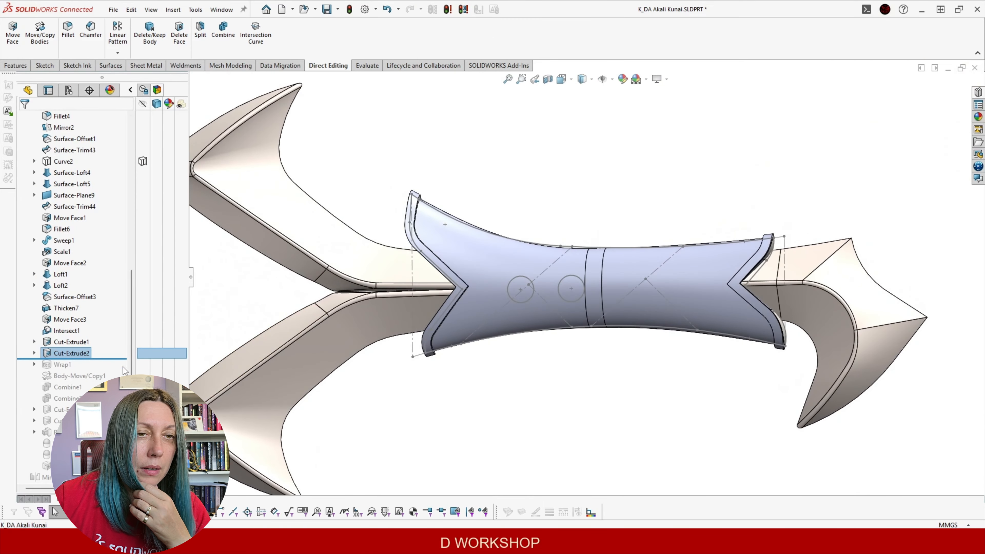
Roll back below Wrap1, edit Sketch113, and delete its 9.50 dimension
{"action": "left_click_drag", "start_coordinate": [119, 356], "coordinate": [108, 365]}
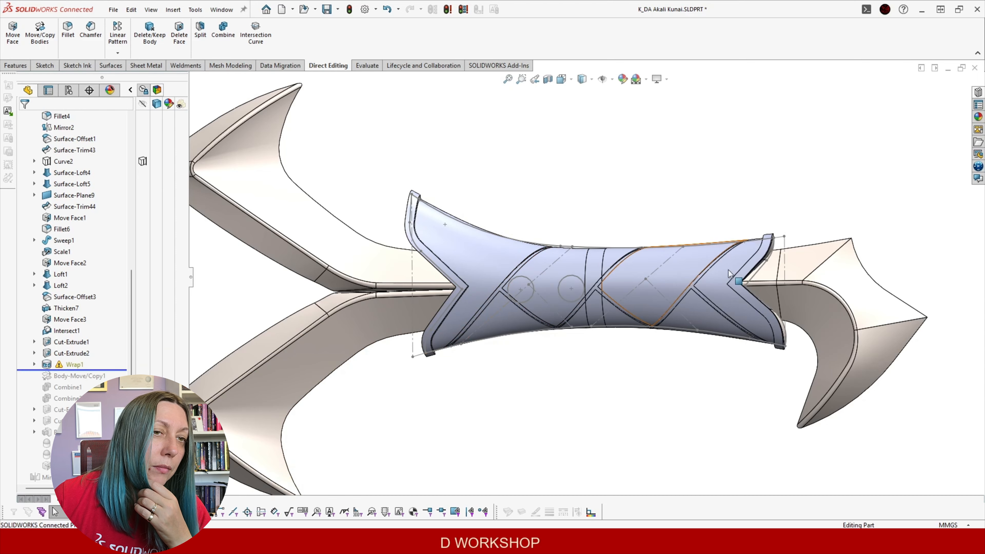
{"action": "scroll", "coordinate": [628, 268], "scroll_direction": "down", "scroll_amount": 3}
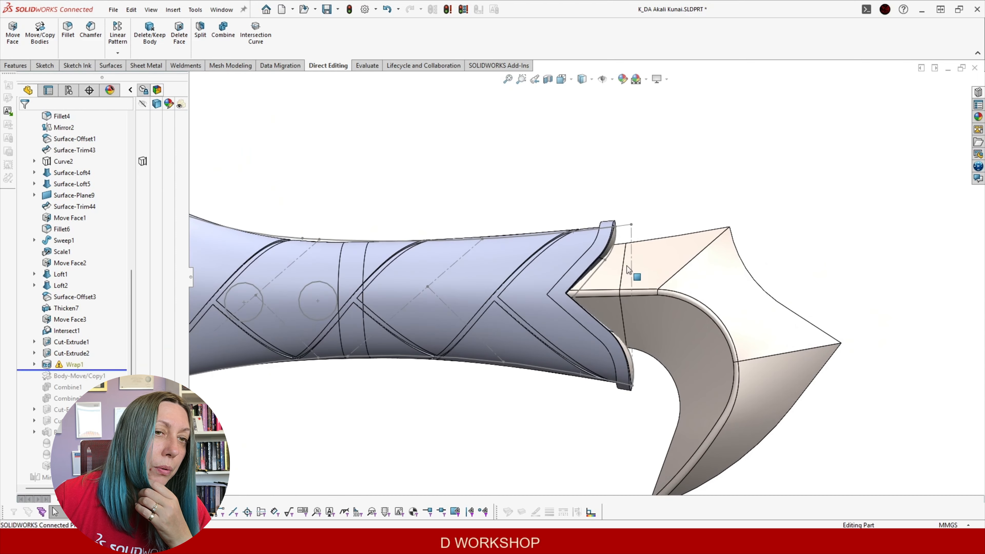
{"action": "left_click", "coordinate": [34, 364]}
{"action": "left_click", "coordinate": [80, 376]}
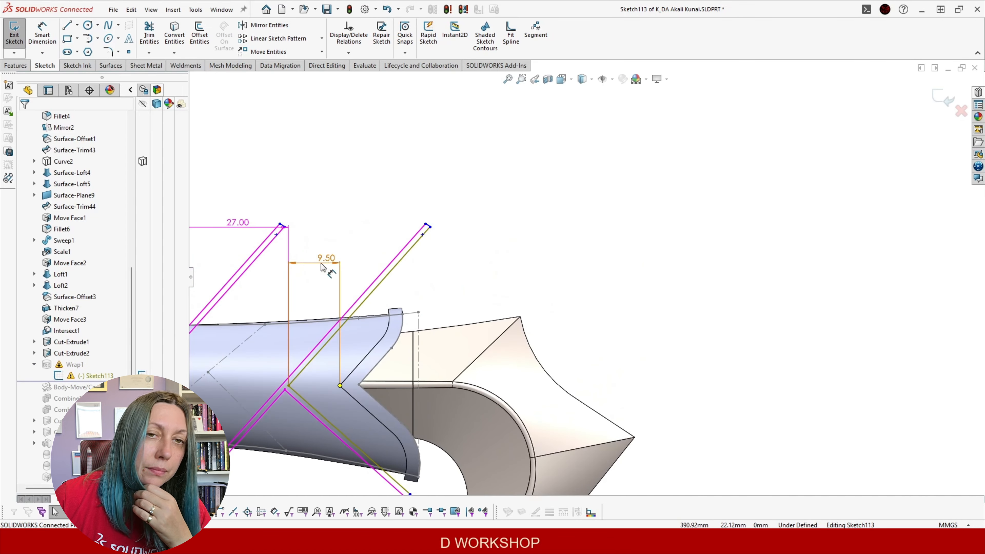
{"action": "left_click", "coordinate": [323, 229]}
{"action": "key", "text": "Delete"}
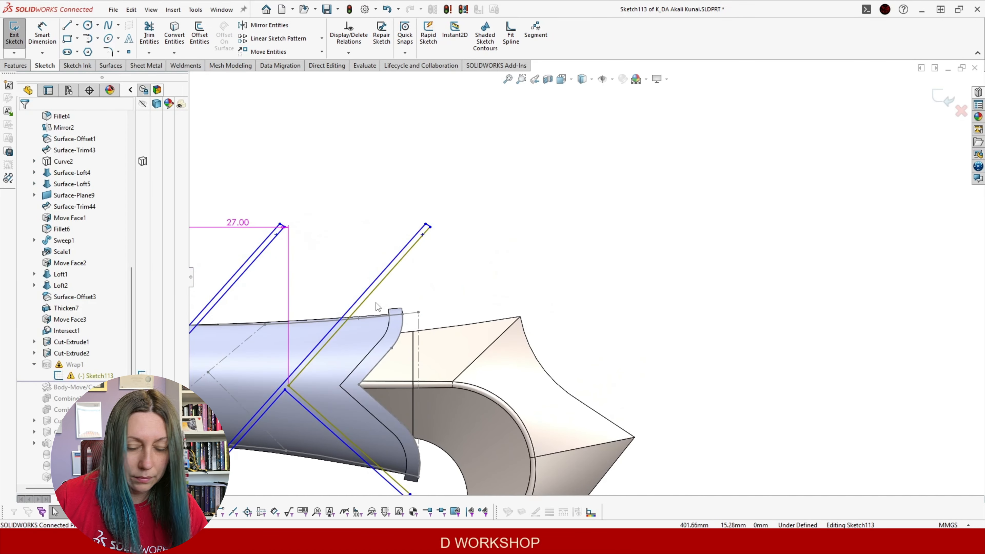
{"action": "key", "text": "ctrl+z"}
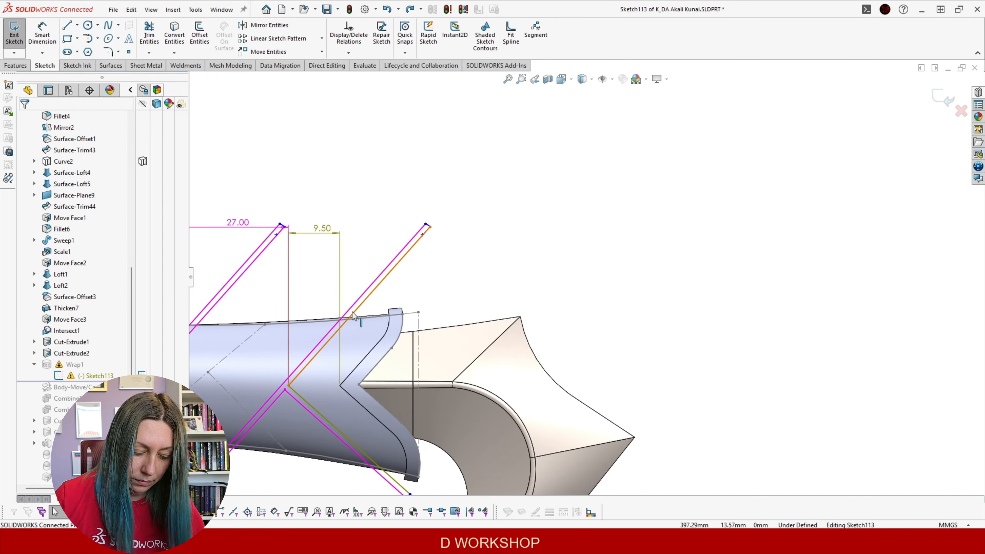
{"action": "key", "text": "ctrl+y"}
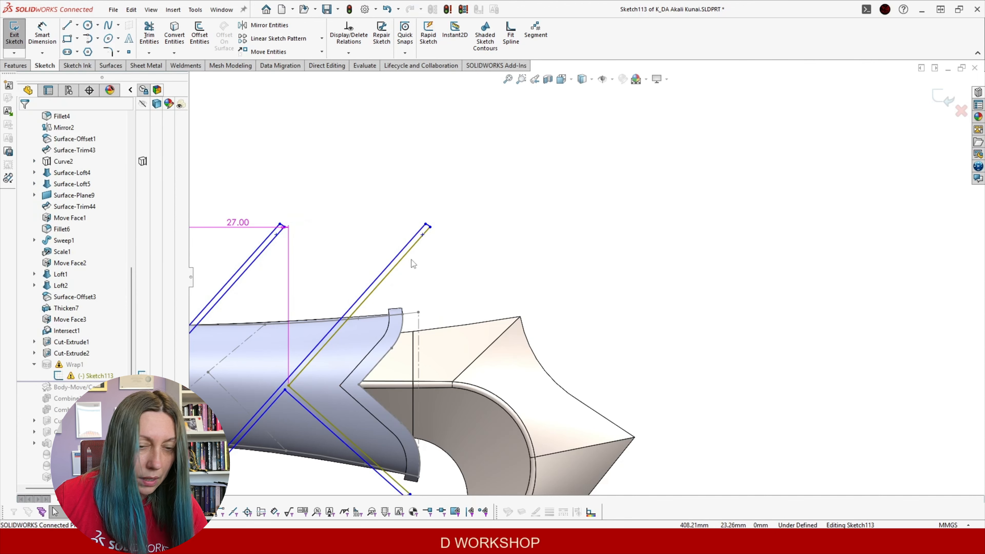
Check the diagonal wrap lines and the sketch point against the chevron tip vertex
{"action": "left_click", "coordinate": [407, 253]}
{"action": "key", "text": "Escape"}
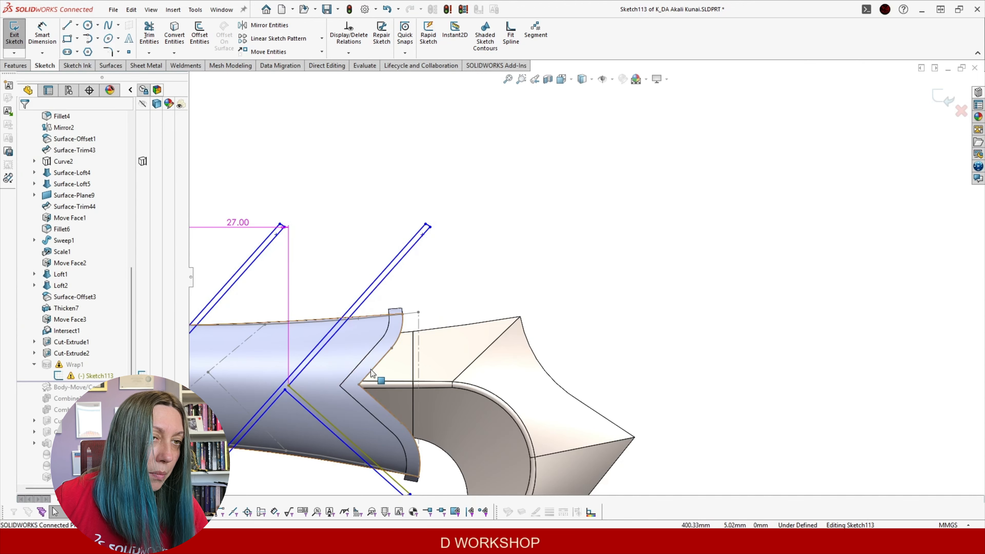
{"action": "left_click", "coordinate": [305, 399]}
{"action": "key", "text": "Escape"}
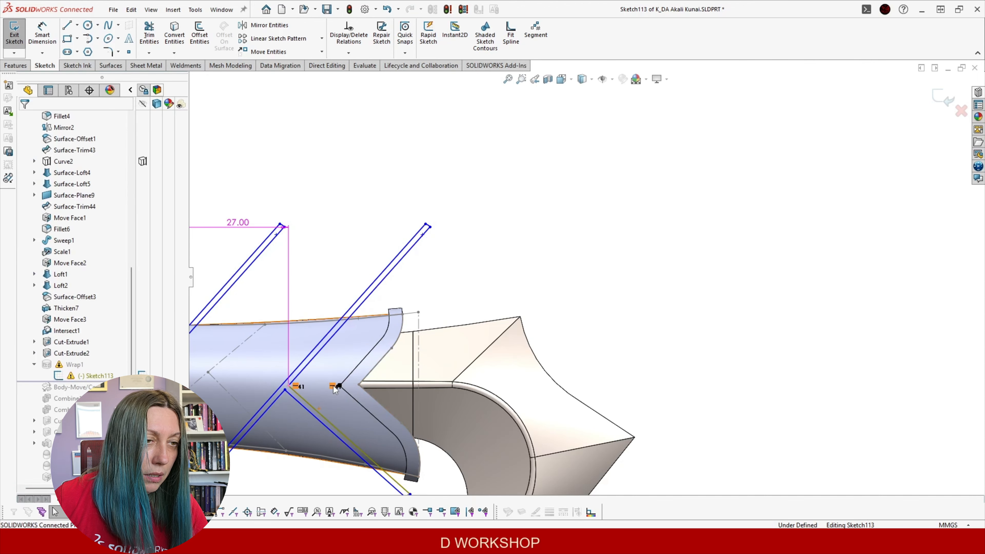
{"action": "left_click", "coordinate": [307, 403]}
{"action": "key", "text": "Escape"}
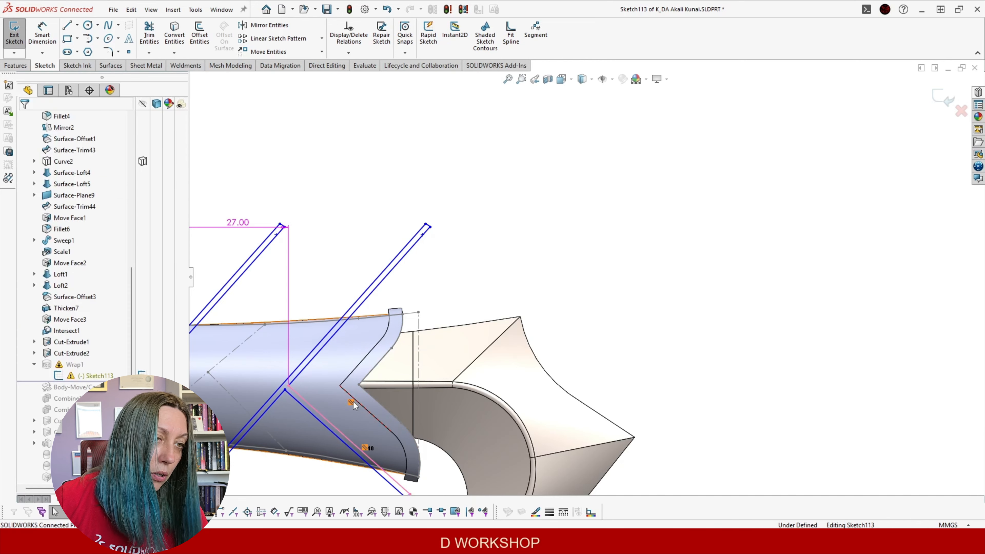
{"action": "left_click", "coordinate": [289, 386]}
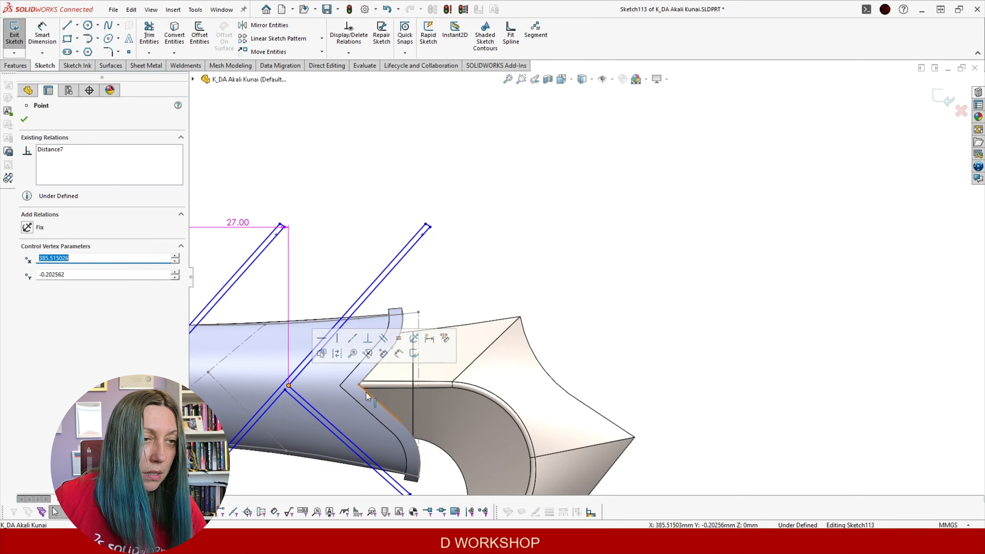
{"action": "left_click", "coordinate": [340, 385], "text": "ctrl"}
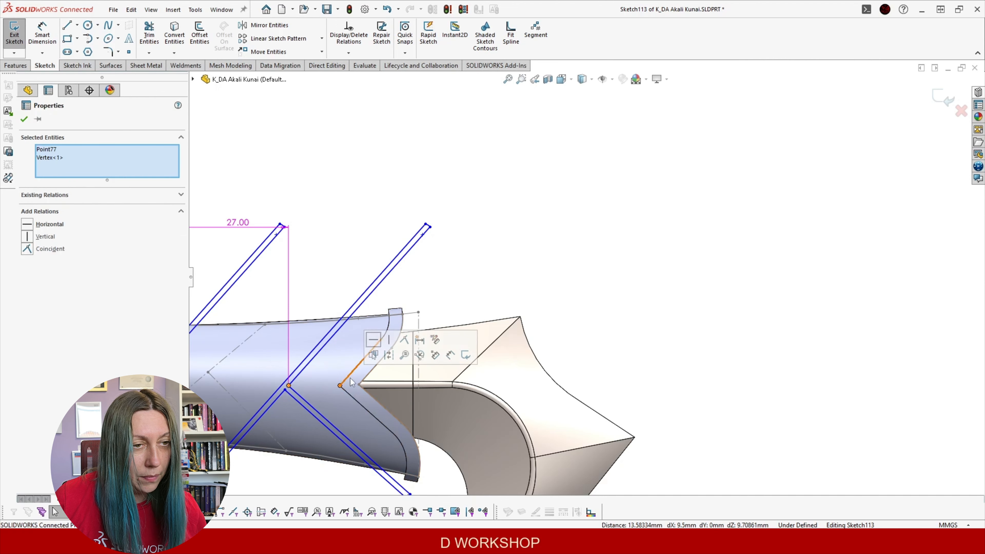
{"action": "left_click", "coordinate": [555, 280]}
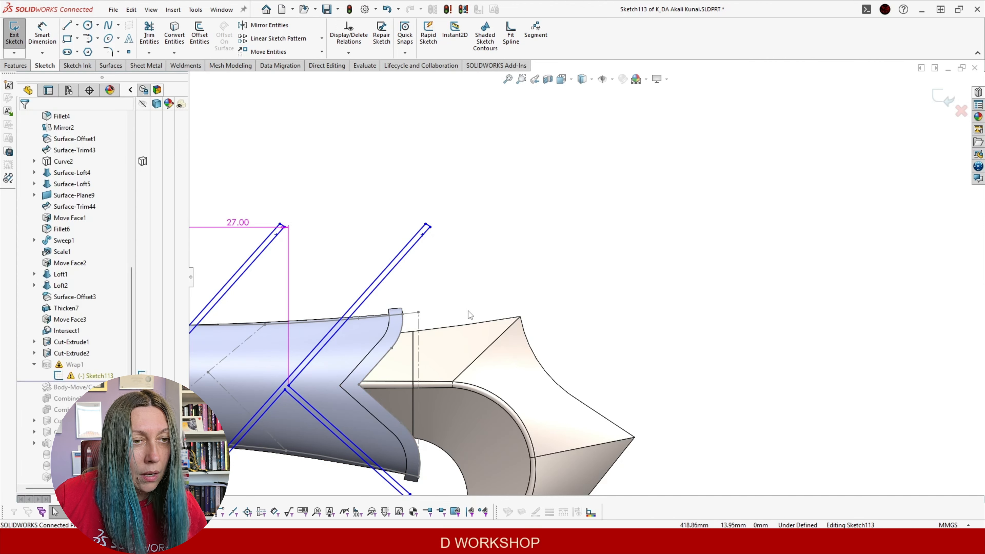
Make the upper and lower diagonal wrap lines parallel to the grip's chevron edges
{"action": "left_click", "coordinate": [335, 336]}
{"action": "left_click", "coordinate": [360, 363], "text": "ctrl"}
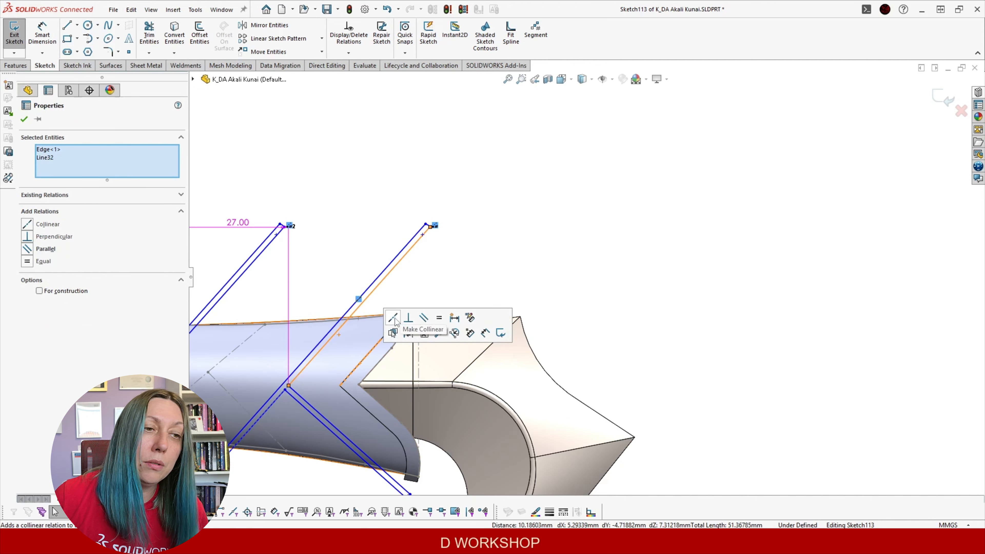
{"action": "left_click", "coordinate": [423, 319]}
{"action": "left_click", "coordinate": [523, 286]}
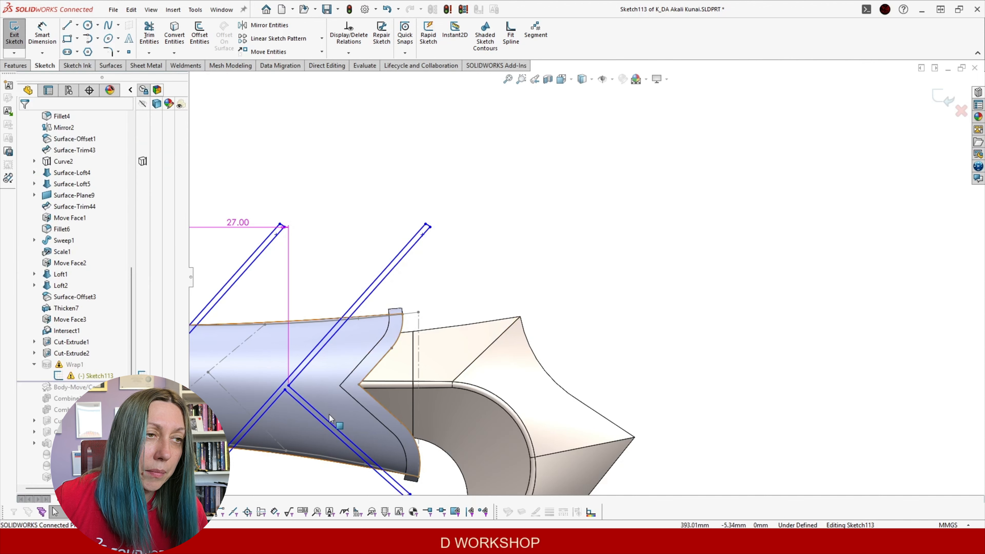
{"action": "left_click", "coordinate": [318, 417]}
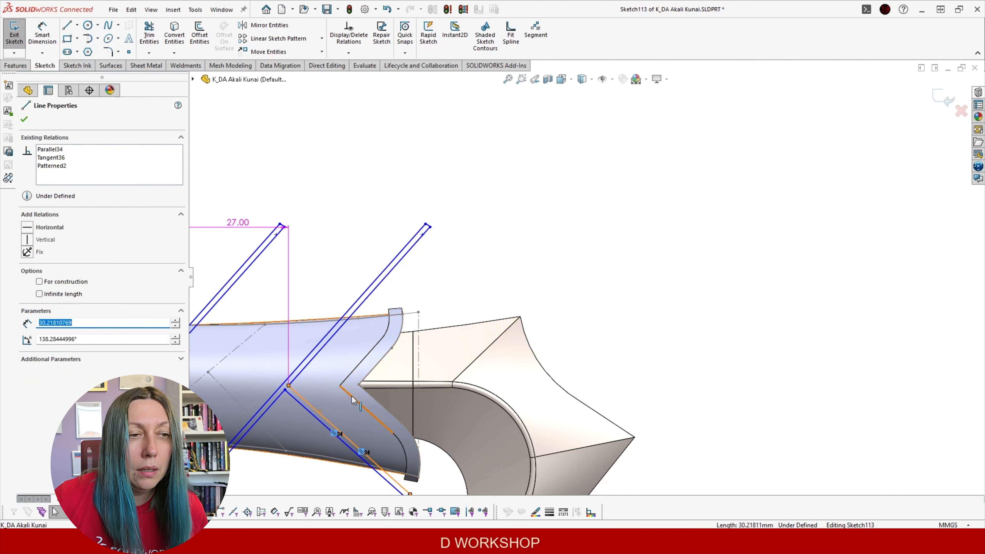
{"action": "left_click", "coordinate": [352, 396], "text": "ctrl"}
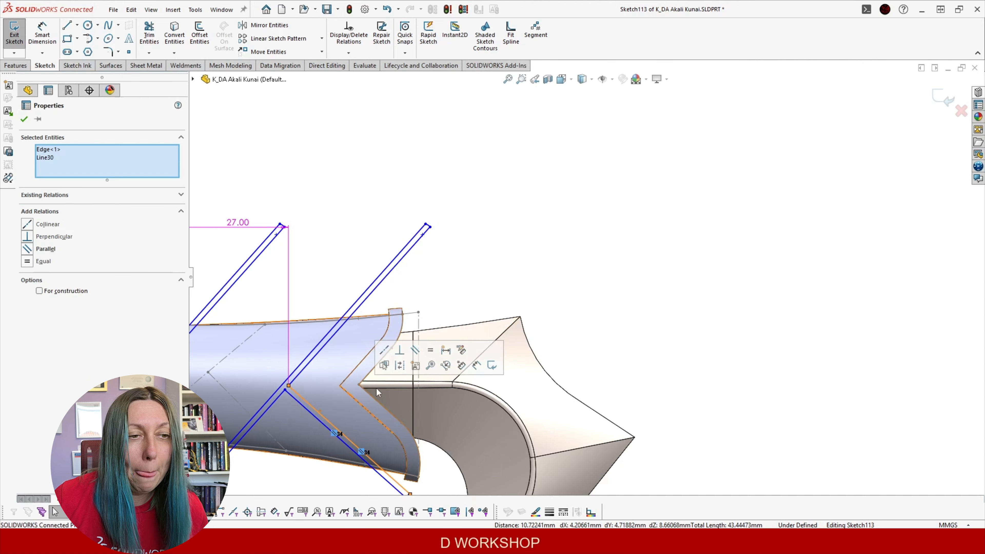
{"action": "left_click", "coordinate": [414, 351]}
Re-dimension the sketch point to the chevron vertex at 9.50 mm
{"action": "left_click", "coordinate": [37, 31]}
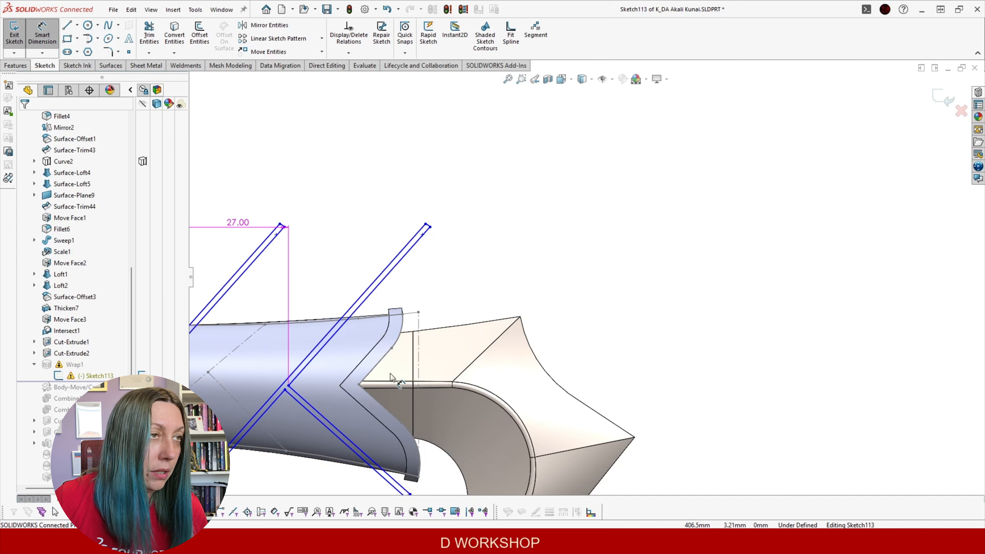
{"action": "left_click", "coordinate": [289, 385]}
{"action": "left_click", "coordinate": [339, 384]}
{"action": "left_click", "coordinate": [348, 220]}
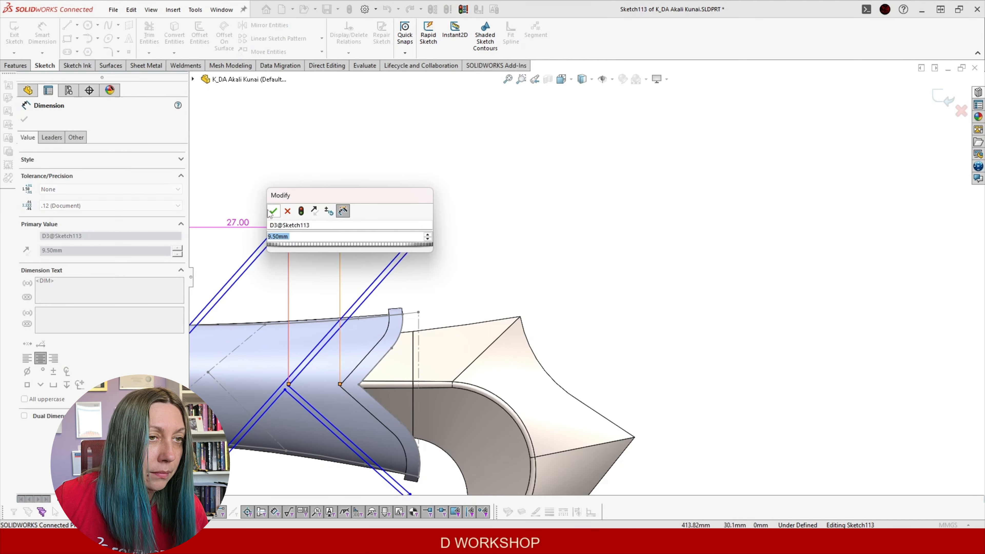
{"action": "left_click", "coordinate": [273, 212]}
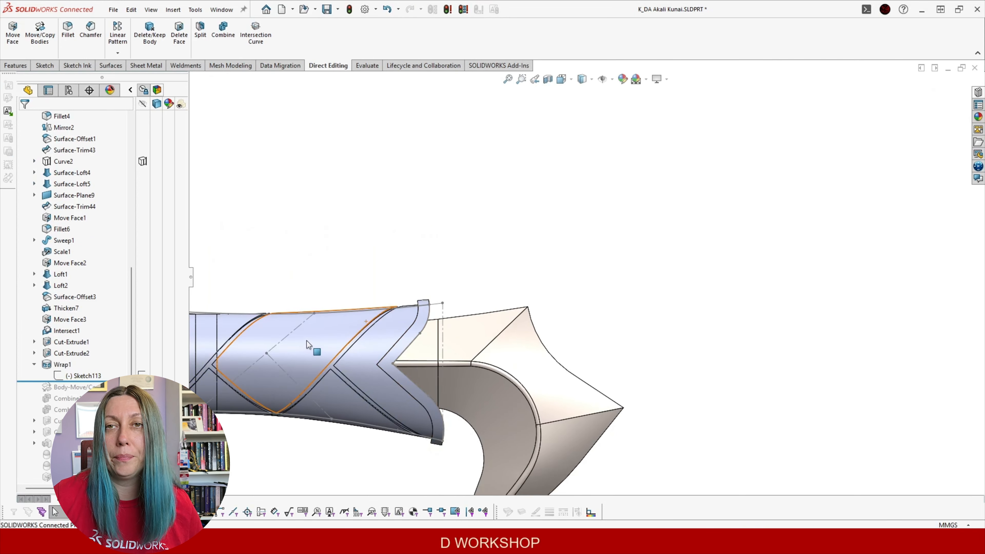
Collapse Wrap1, roll forward through Body-Move/Copy1, and orbit to inspect the grip
{"action": "left_click", "coordinate": [34, 364]}
{"action": "scroll", "coordinate": [364, 379], "scroll_direction": "up", "scroll_amount": 3}
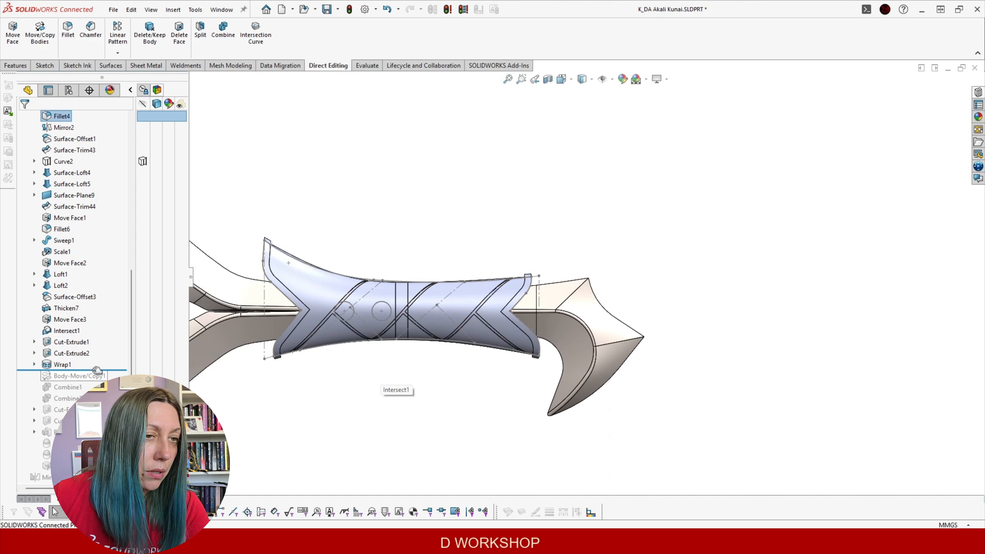
{"action": "left_click_drag", "start_coordinate": [91, 379], "coordinate": [91, 382]}
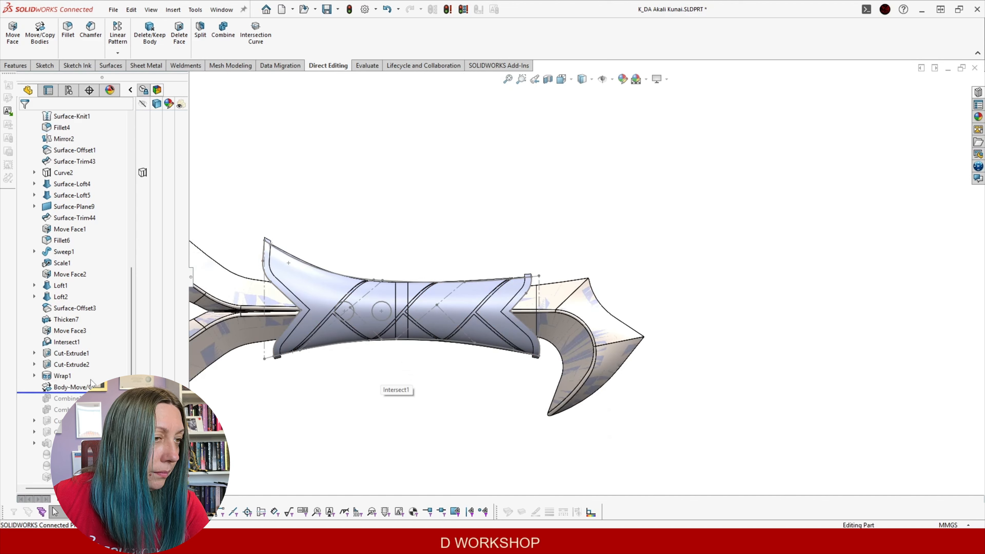
{"action": "left_click", "coordinate": [68, 388]}
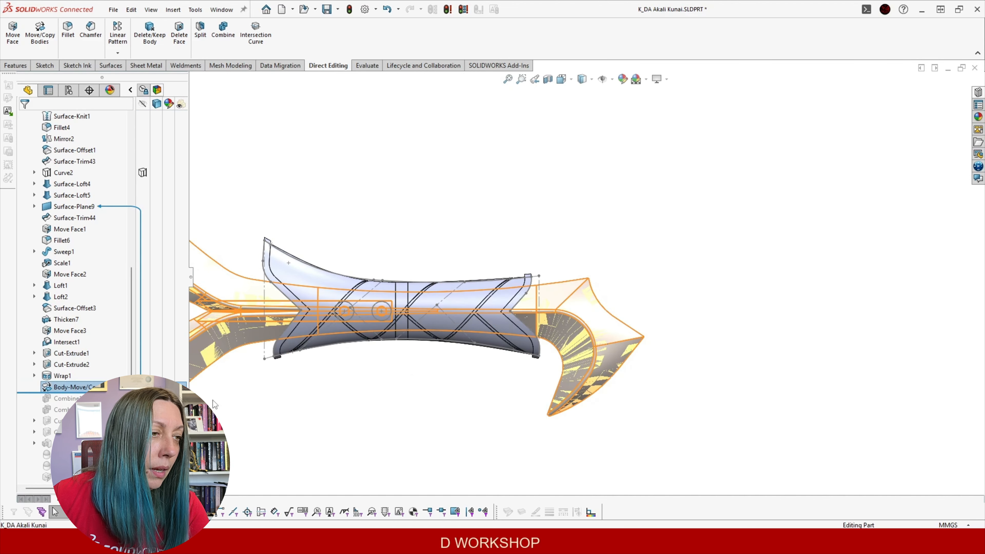
{"action": "middle_click_drag", "start_coordinate": [302, 404], "coordinate": [376, 196]}
{"action": "middle_click_drag", "start_coordinate": [475, 242], "coordinate": [328, 224]}
{"action": "middle_click_drag", "start_coordinate": [338, 285], "coordinate": [266, 246]}
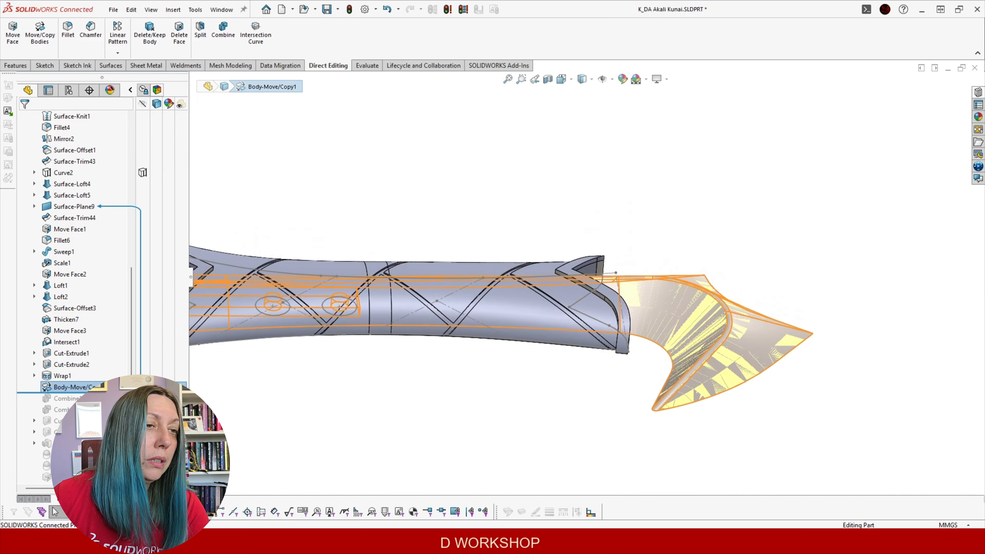
{"action": "middle_click_drag", "start_coordinate": [330, 374], "coordinate": [259, 425]}
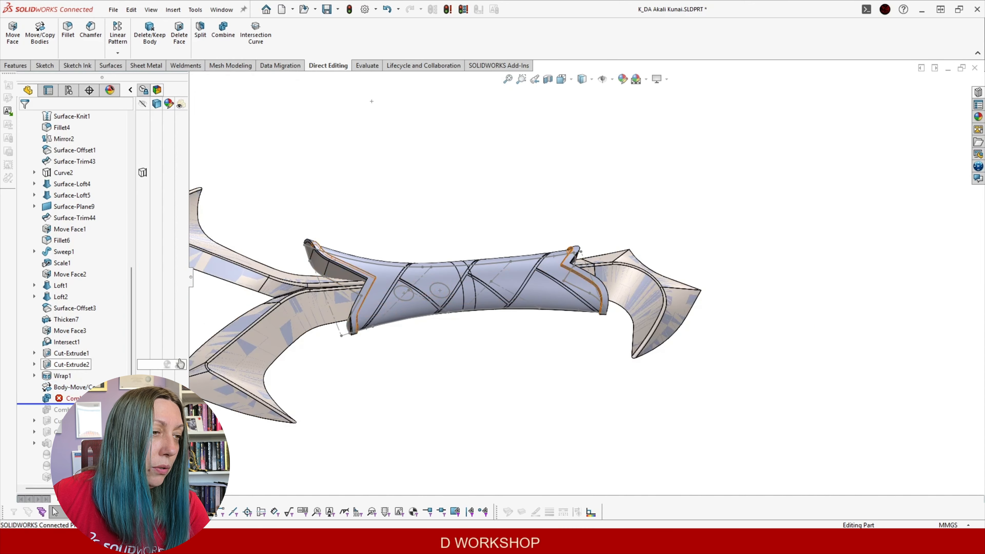
{"action": "left_click", "coordinate": [68, 399]}
{"action": "left_click", "coordinate": [81, 366]}
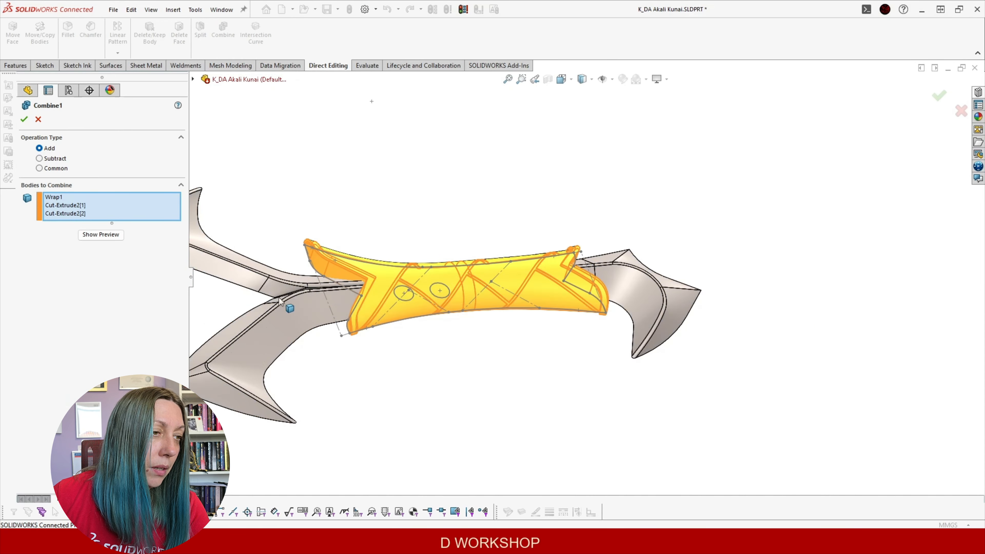
{"action": "scroll", "coordinate": [392, 244], "scroll_direction": "down", "scroll_amount": 3}
{"action": "mouse_move", "coordinate": [392, 244]}
{"action": "middle_mouse_down"}
{"action": "mouse_move", "coordinate": [403, 286]}
{"action": "mouse_move", "coordinate": [395, 255]}
{"action": "middle_mouse_up"}
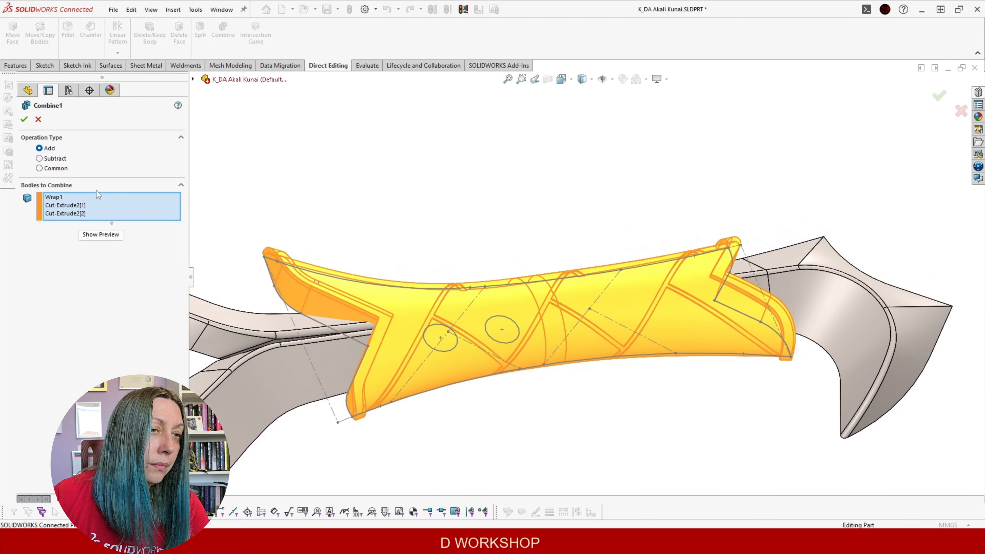
{"action": "middle_click_drag", "start_coordinate": [331, 235], "coordinate": [545, 301]}
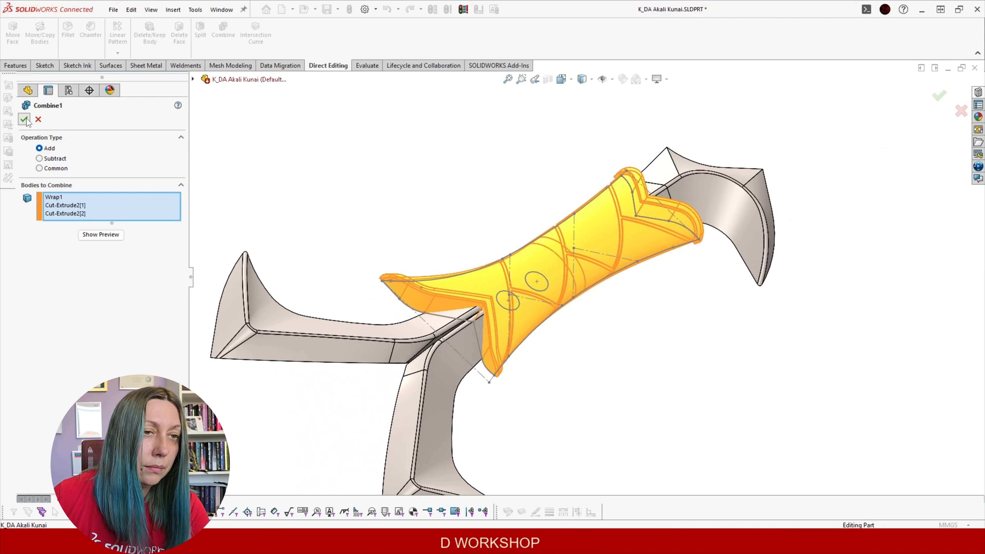
{"action": "left_click", "coordinate": [24, 119]}
{"action": "scroll", "coordinate": [679, 222], "scroll_direction": "down", "scroll_amount": 5}
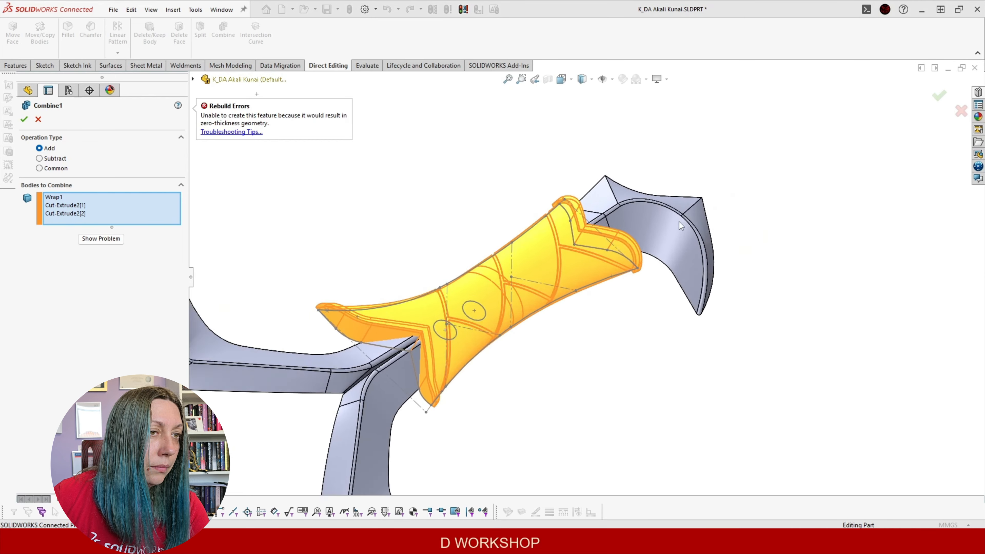
{"action": "middle_click_drag", "start_coordinate": [653, 266], "coordinate": [227, 236]}
{"action": "scroll", "coordinate": [566, 284], "scroll_direction": "down", "scroll_amount": 3}
{"action": "scroll", "coordinate": [370, 221], "scroll_direction": "up", "scroll_amount": 2}
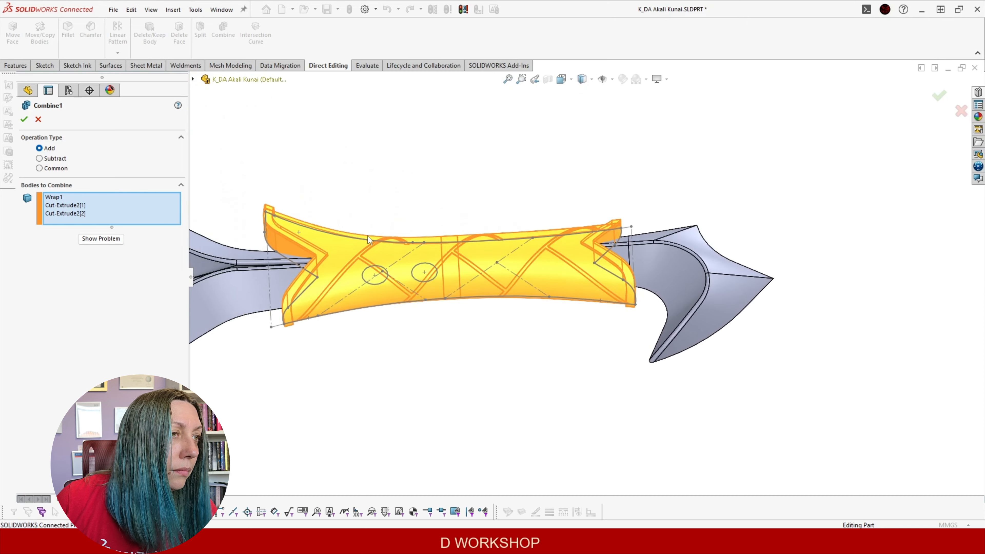
{"action": "scroll", "coordinate": [368, 242], "scroll_direction": "down", "scroll_amount": 3}
{"action": "left_click", "coordinate": [366, 269]}
{"action": "left_click", "coordinate": [368, 264]}
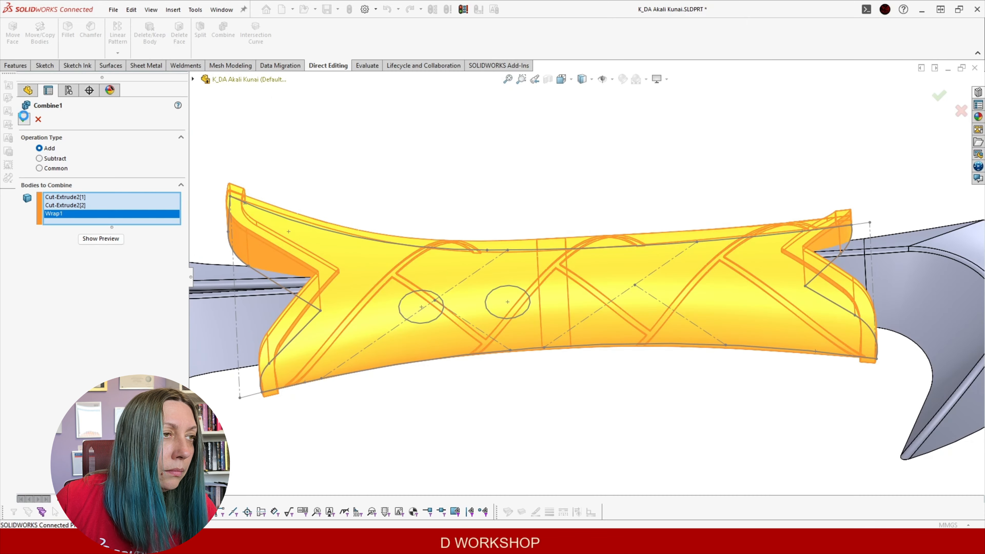
{"action": "left_click", "coordinate": [24, 118]}
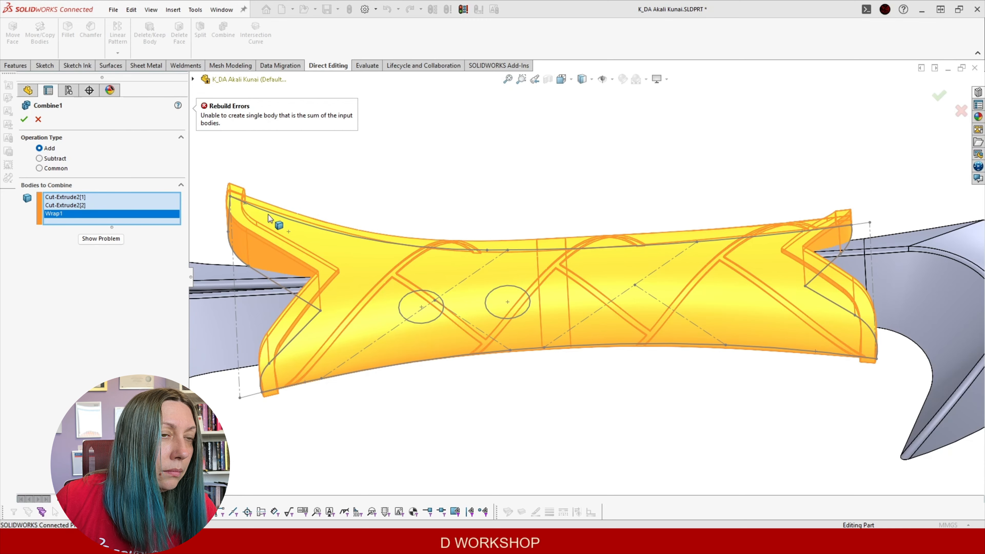
{"action": "middle_click_drag", "start_coordinate": [401, 230], "coordinate": [425, 186]}
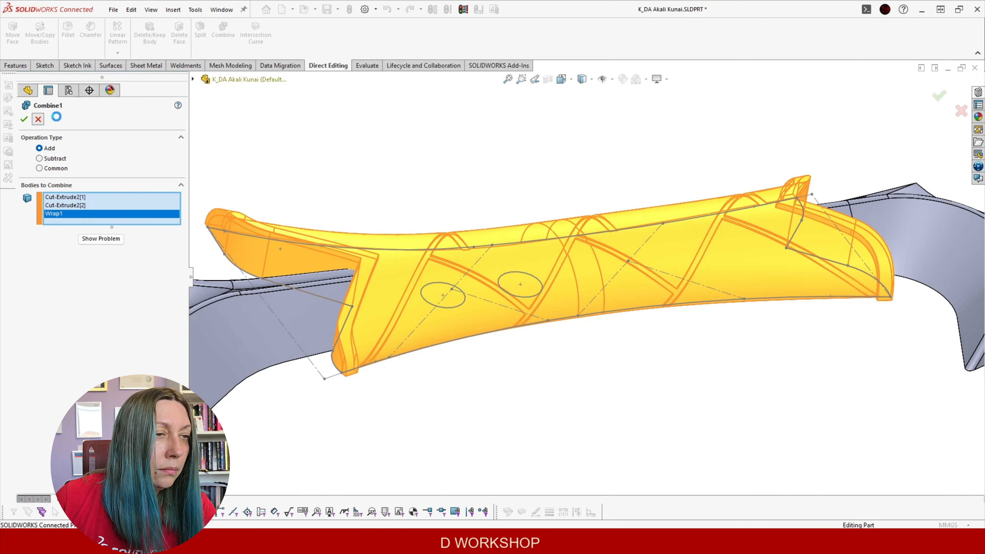
{"action": "left_click", "coordinate": [362, 282]}
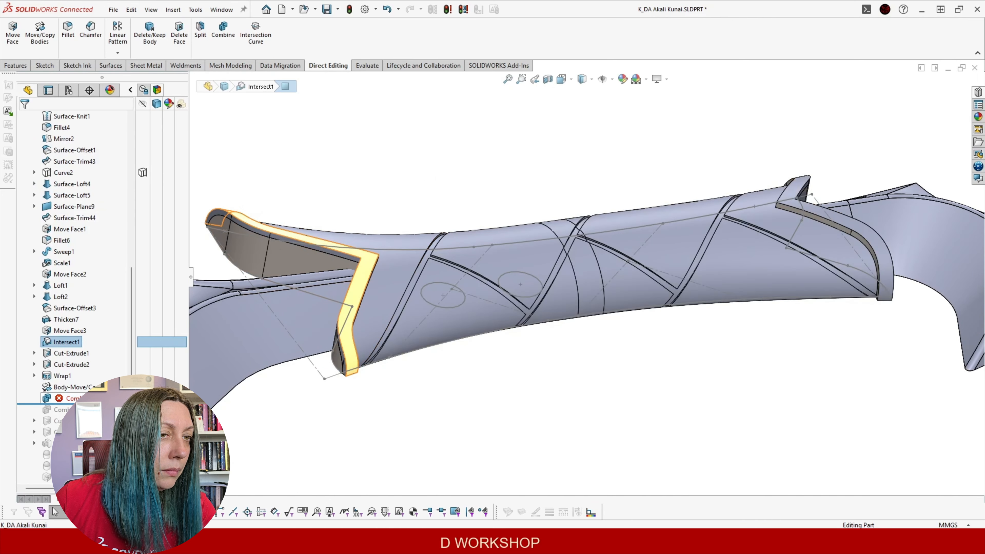
{"action": "left_click", "coordinate": [66, 321]}
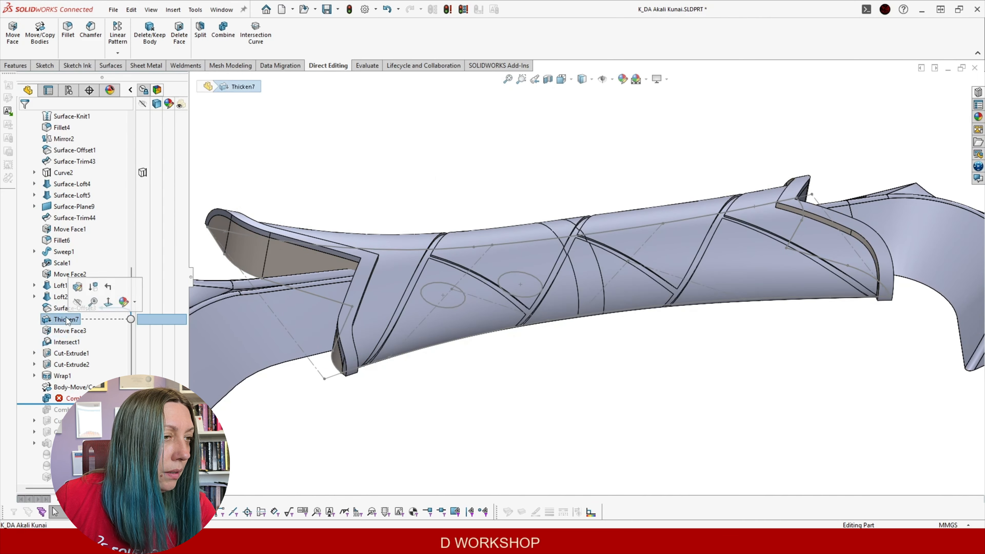
{"action": "left_click", "coordinate": [78, 287]}
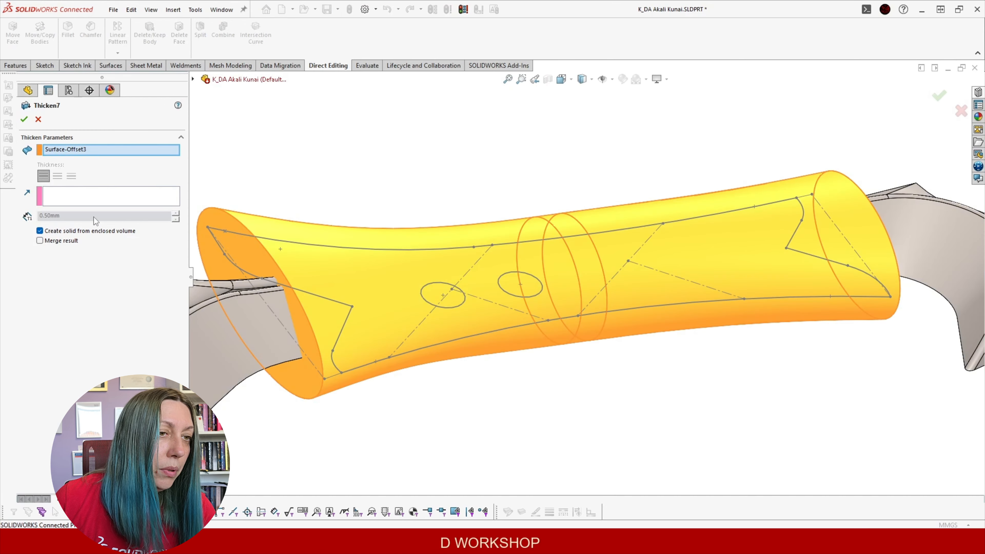
{"action": "left_click", "coordinate": [41, 121]}
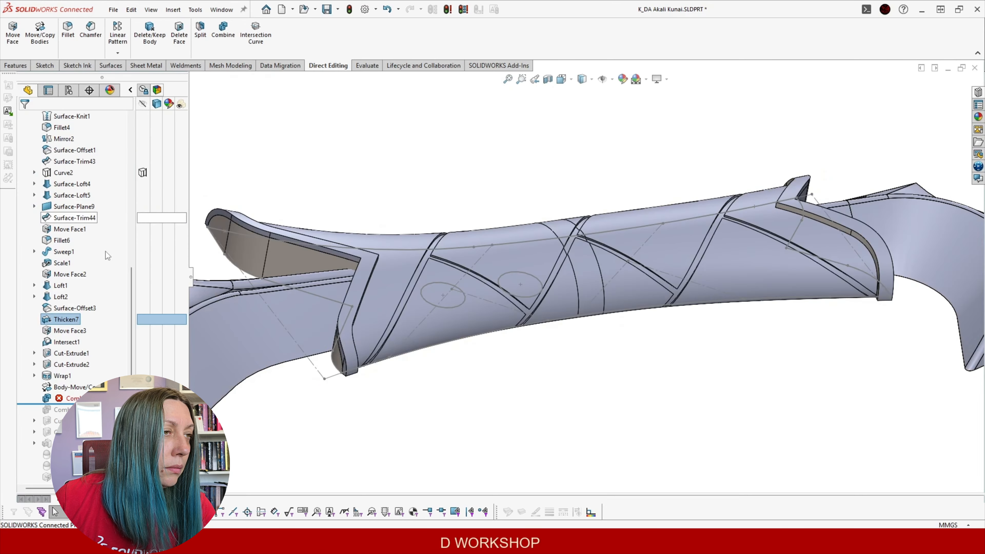
{"action": "left_click", "coordinate": [68, 309]}
{"action": "left_click", "coordinate": [461, 368]}
{"action": "middle_click_drag", "start_coordinate": [450, 326], "coordinate": [427, 252]}
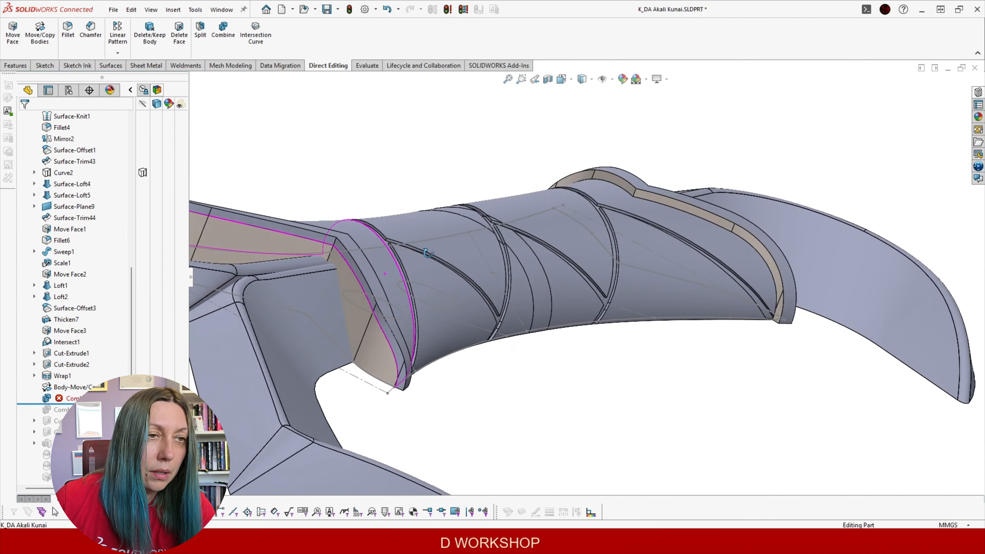
{"action": "left_click", "coordinate": [372, 345]}
{"action": "middle_click_drag", "start_coordinate": [419, 317], "coordinate": [365, 275]}
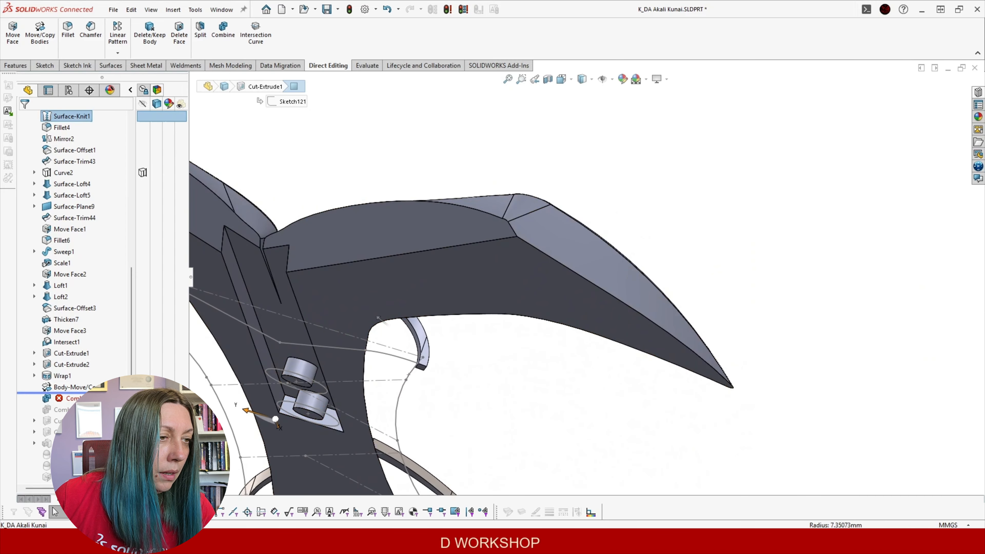
{"action": "middle_click_drag", "start_coordinate": [378, 318], "coordinate": [373, 296]}
{"action": "scroll", "coordinate": [277, 214], "scroll_direction": "down", "scroll_amount": 3}
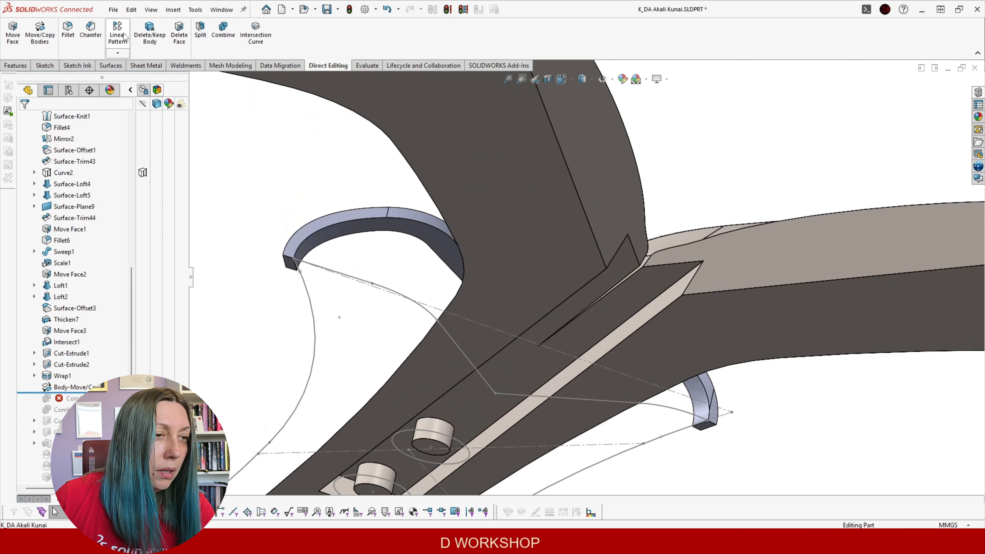
Offset the inner faces of the upper and lower collar bands by 0.2 mm with Move Face
{"action": "left_click", "coordinate": [13, 33]}
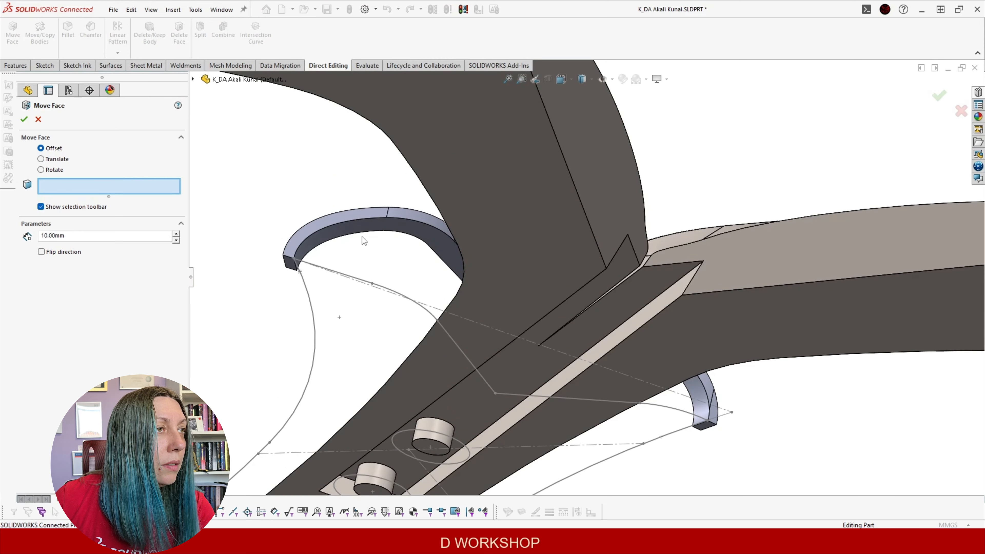
{"action": "left_click", "coordinate": [362, 223]}
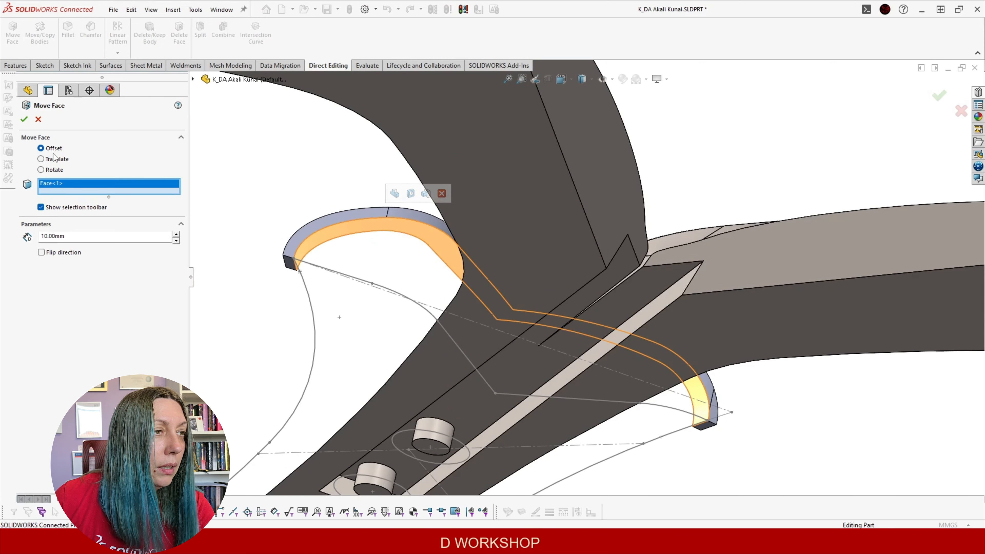
{"action": "type", "text": "0.2"}
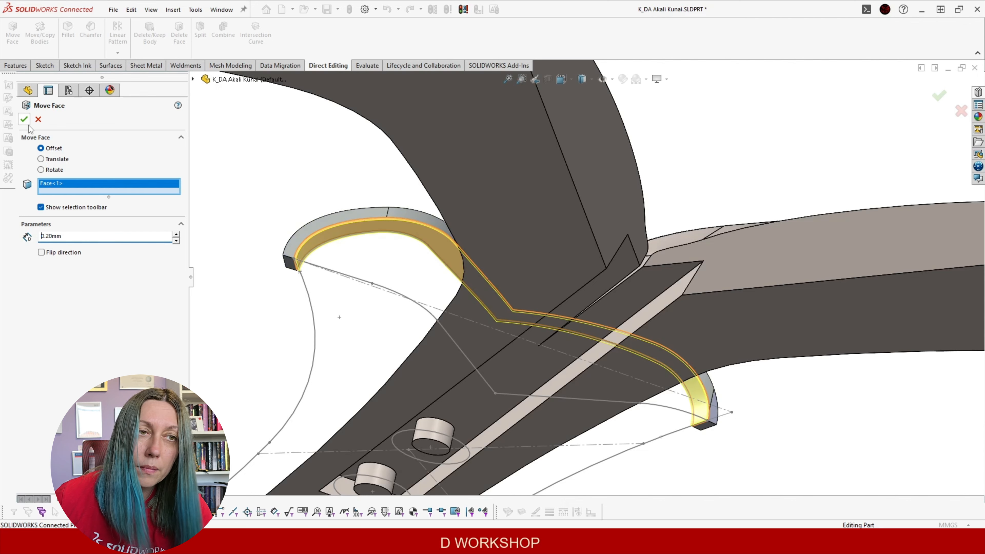
{"action": "scroll", "coordinate": [369, 321], "scroll_direction": "up", "scroll_amount": 5}
{"action": "scroll", "coordinate": [403, 369], "scroll_direction": "down", "scroll_amount": 4}
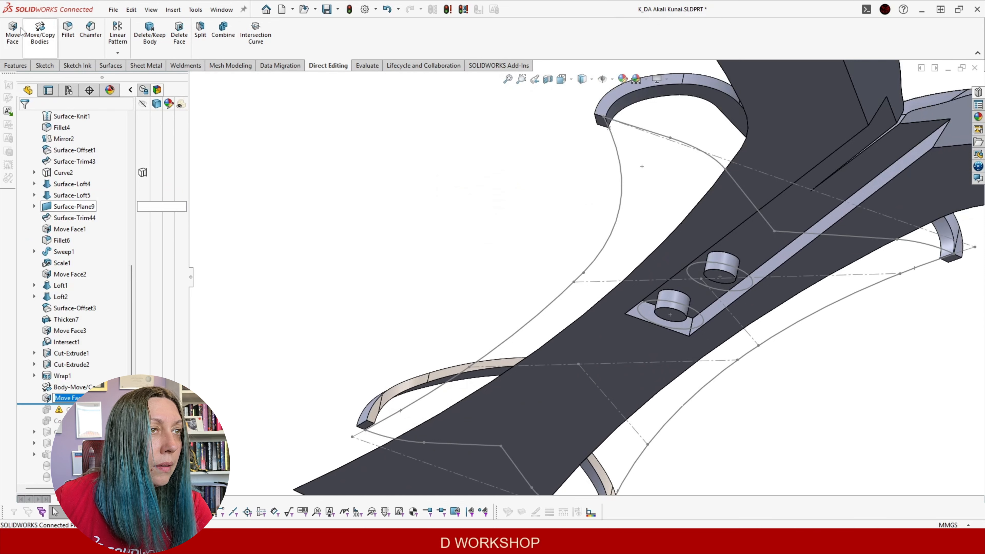
{"action": "left_click", "coordinate": [13, 33]}
{"action": "scroll", "coordinate": [469, 406], "scroll_direction": "down", "scroll_amount": 3}
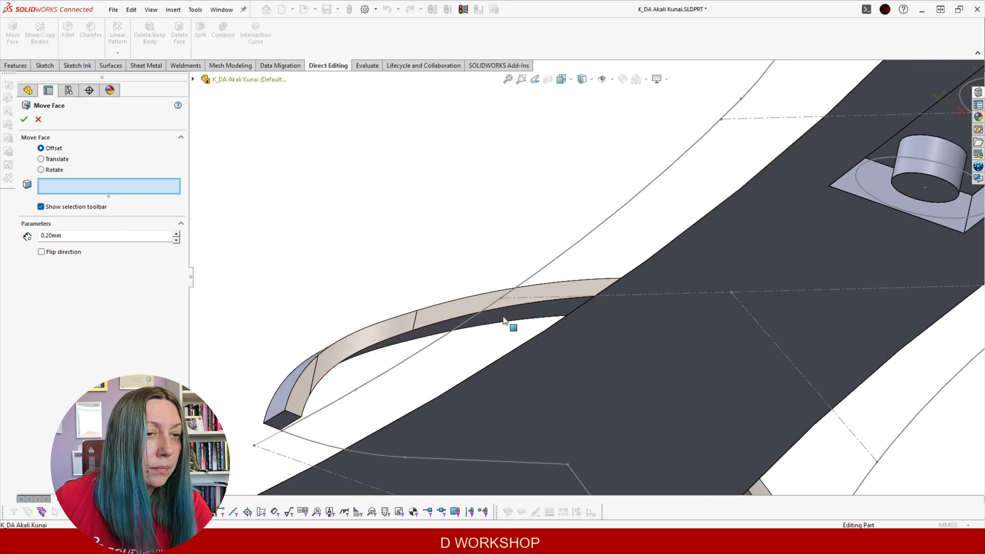
{"action": "left_click", "coordinate": [504, 323]}
{"action": "left_click", "coordinate": [25, 122]}
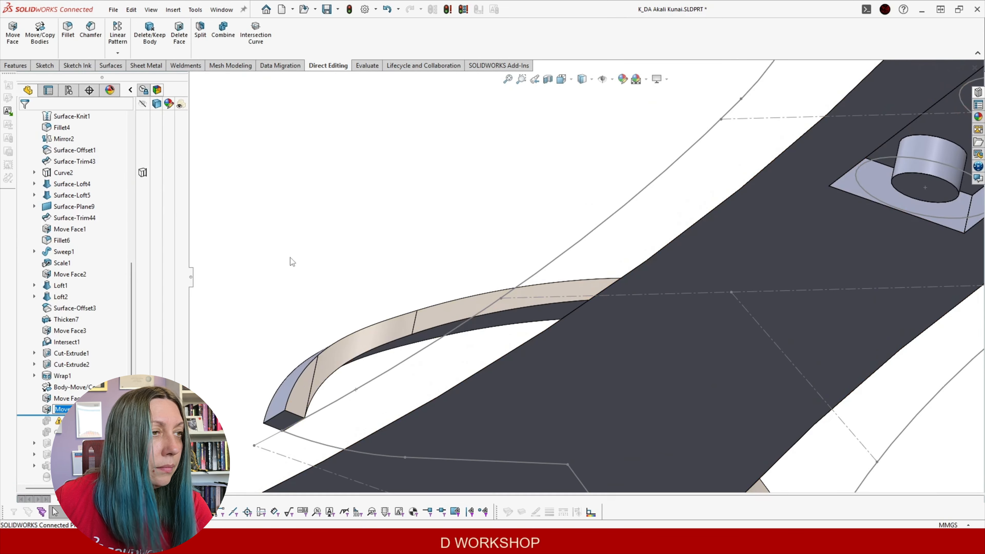
{"action": "scroll", "coordinate": [360, 226], "scroll_direction": "up", "scroll_amount": 7}
{"action": "middle_click_drag", "start_coordinate": [435, 231], "coordinate": [341, 342]}
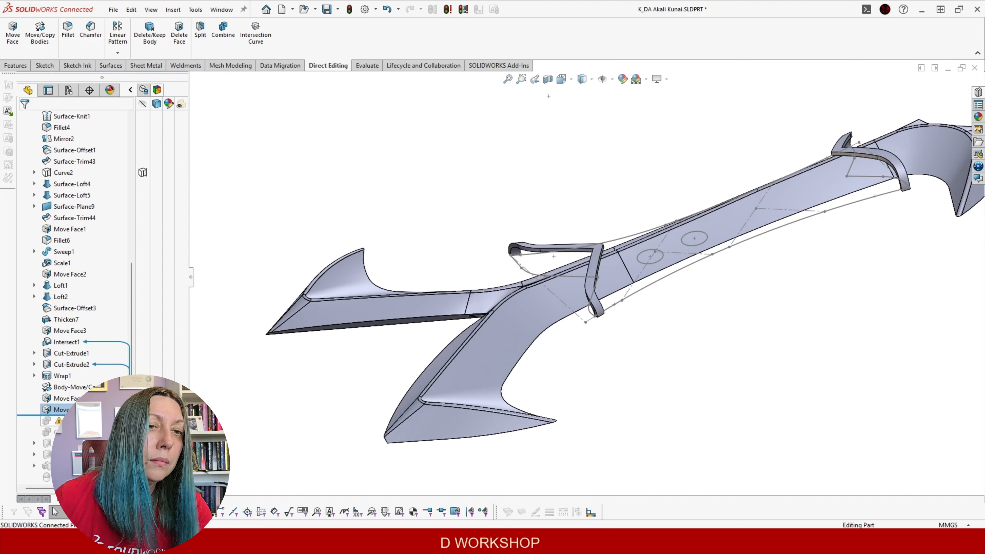
Roll the history below Combine1 and orbit to check the merged handle and bands
{"action": "left_click_drag", "start_coordinate": [89, 415], "coordinate": [89, 427]}
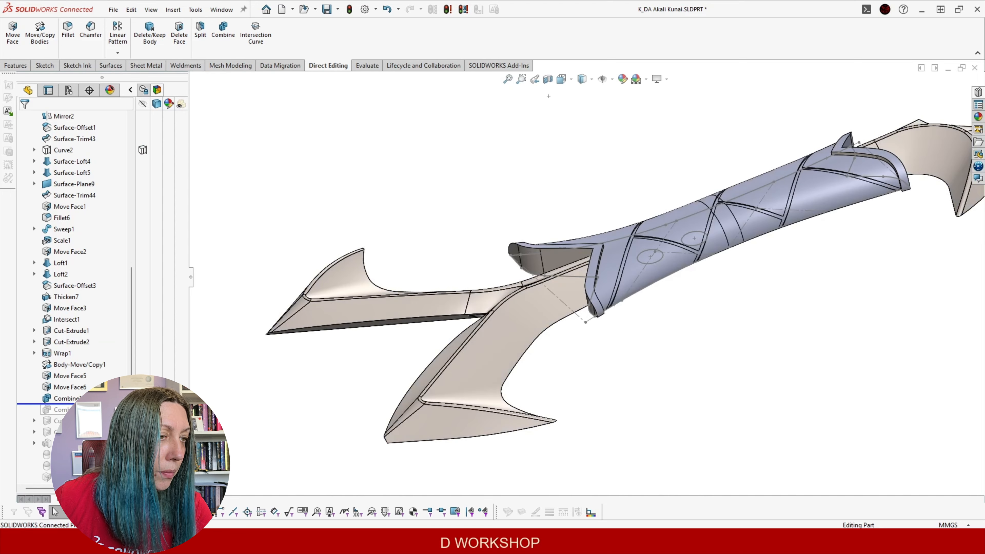
{"action": "scroll", "coordinate": [583, 270], "scroll_direction": "up", "scroll_amount": 5}
{"action": "scroll", "coordinate": [677, 245], "scroll_direction": "down", "scroll_amount": 5}
{"action": "scroll", "coordinate": [677, 245], "scroll_direction": "down", "scroll_amount": 1}
{"action": "middle_click_drag", "start_coordinate": [461, 264], "coordinate": [481, 325]}
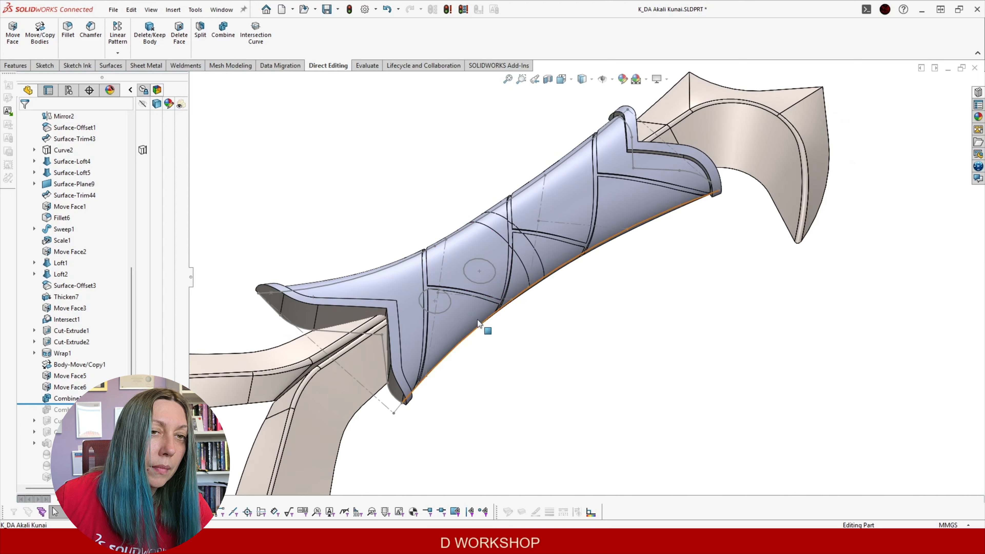
{"action": "scroll", "coordinate": [475, 323], "scroll_direction": "up", "scroll_amount": 2}
{"action": "scroll", "coordinate": [462, 316], "scroll_direction": "down", "scroll_amount": 2}
{"action": "scroll", "coordinate": [531, 259], "scroll_direction": "down", "scroll_amount": 3}
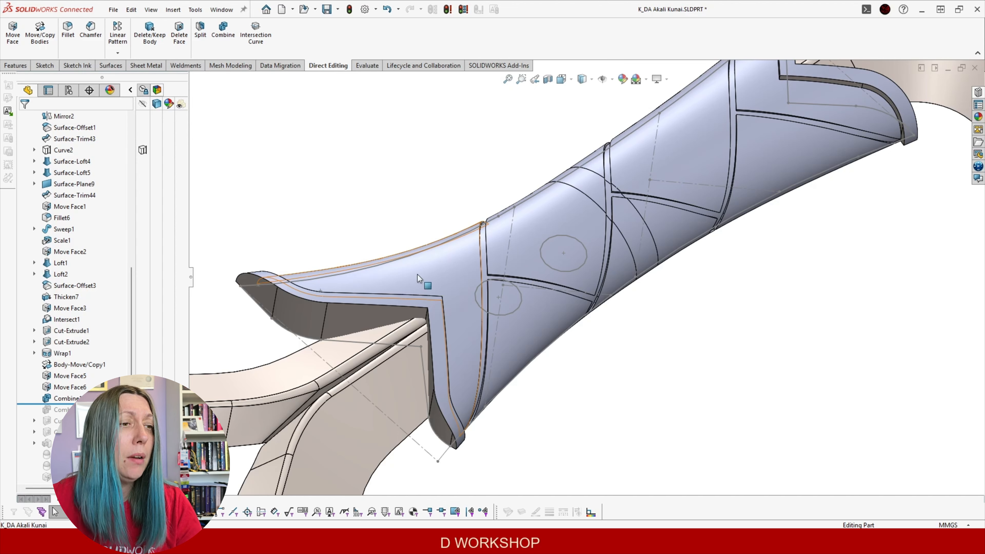
{"action": "middle_click_drag", "start_coordinate": [361, 430], "coordinate": [419, 485]}
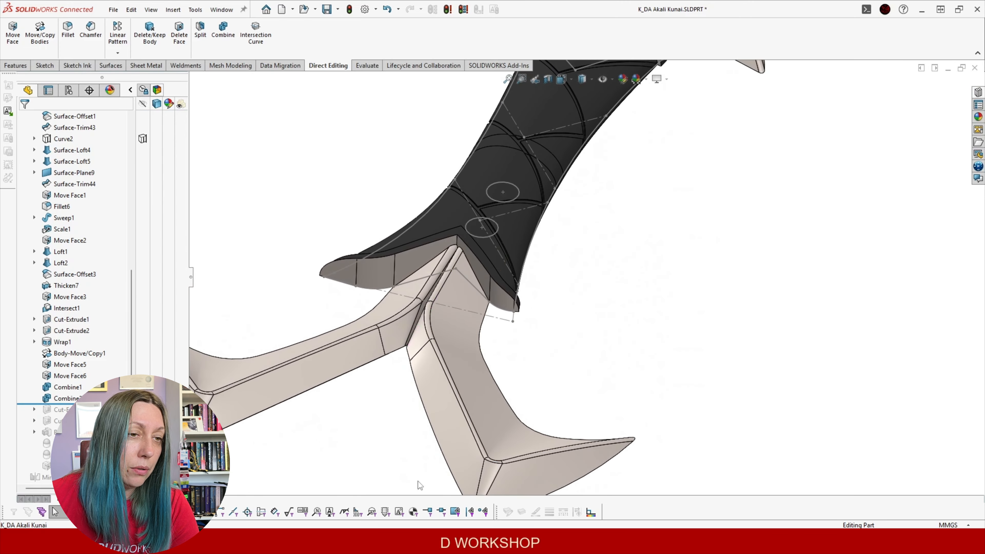
Hide the beige blade body and force a full rebuild with Ctrl+Q
{"action": "scroll", "coordinate": [444, 341], "scroll_direction": "up", "scroll_amount": 1}
{"action": "scroll", "coordinate": [452, 305], "scroll_direction": "down", "scroll_amount": 1}
{"action": "left_click", "coordinate": [377, 356]}
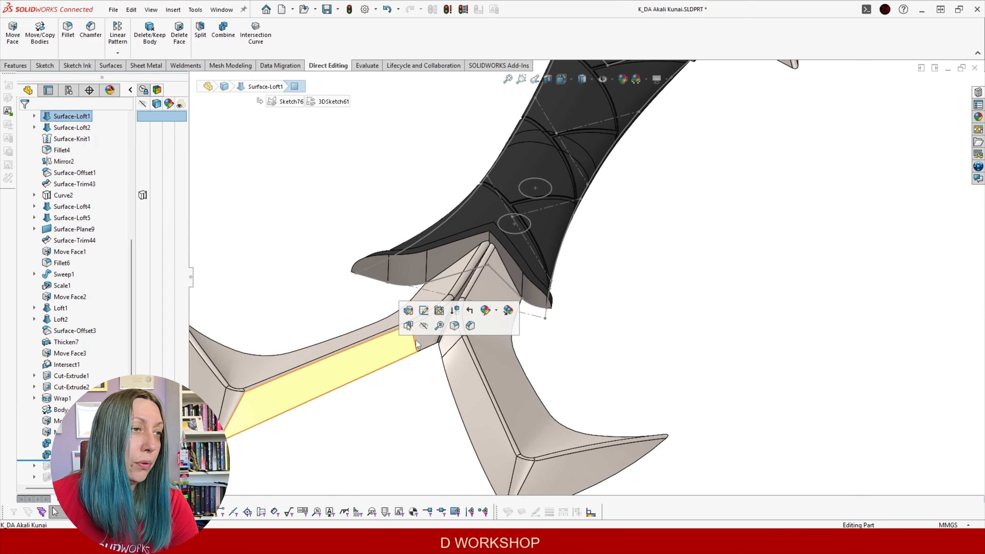
{"action": "left_click", "coordinate": [423, 325]}
{"action": "mouse_move", "coordinate": [549, 316]}
{"action": "middle_mouse_down"}
{"action": "mouse_move", "coordinate": [650, 363]}
{"action": "mouse_move", "coordinate": [611, 222]}
{"action": "mouse_move", "coordinate": [649, 192]}
{"action": "mouse_move", "coordinate": [658, 318]}
{"action": "middle_mouse_up"}
{"action": "scroll", "coordinate": [660, 381], "scroll_direction": "down", "scroll_amount": 4}
{"action": "middle_click_drag", "start_coordinate": [661, 382], "coordinate": [442, 442]}
{"action": "left_click", "coordinate": [437, 448]}
{"action": "key", "text": "ctrl+q"}
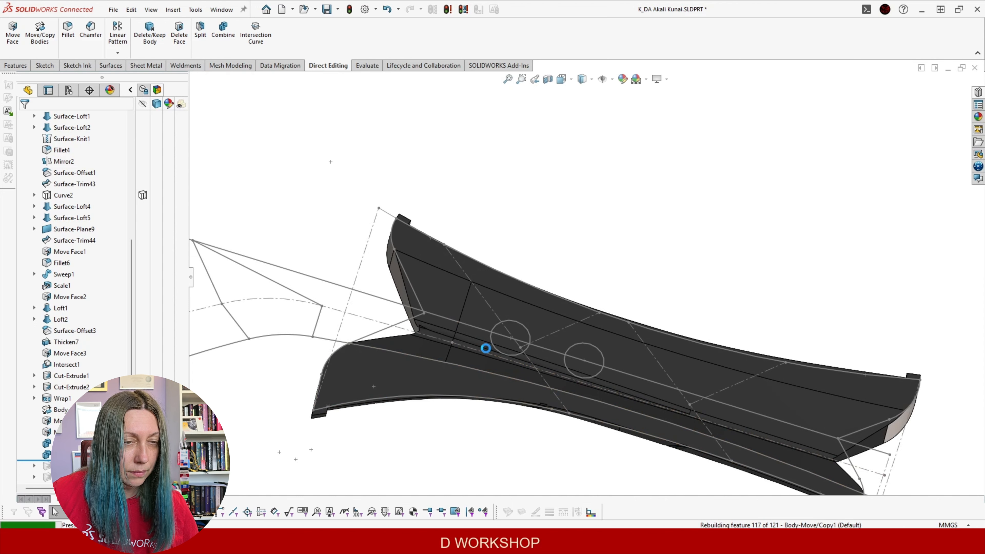
Hide Ref Sketch Handle Out, inspect the grip-guard faces, and roll forward past the rivet-hole cut
{"action": "left_click", "coordinate": [414, 289]}
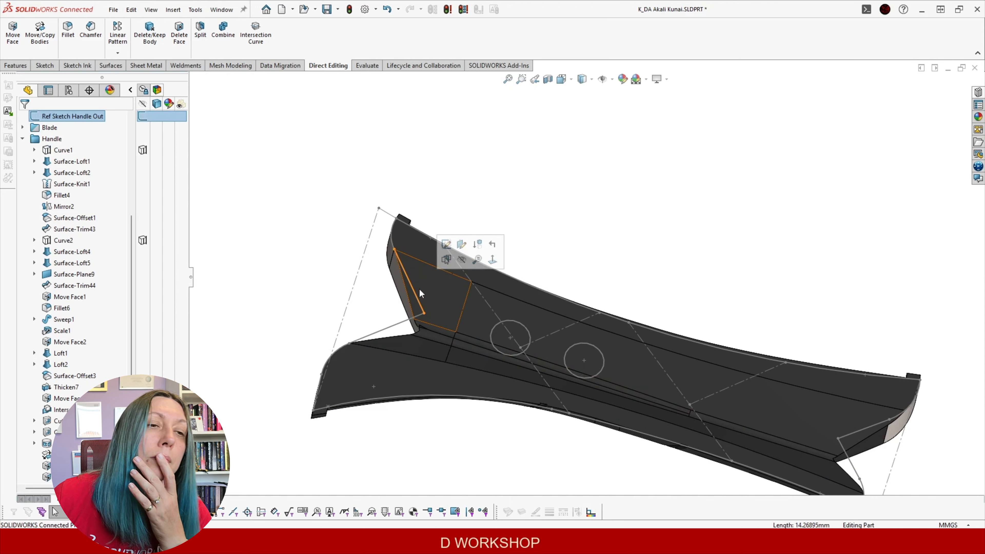
{"action": "left_click", "coordinate": [462, 260]}
{"action": "mouse_move", "coordinate": [578, 316]}
{"action": "middle_mouse_down"}
{"action": "mouse_move", "coordinate": [602, 328]}
{"action": "mouse_move", "coordinate": [593, 348]}
{"action": "mouse_move", "coordinate": [633, 286]}
{"action": "mouse_move", "coordinate": [631, 336]}
{"action": "mouse_move", "coordinate": [611, 321]}
{"action": "mouse_move", "coordinate": [598, 350]}
{"action": "middle_mouse_up"}
{"action": "scroll", "coordinate": [97, 161], "scroll_direction": "down", "scroll_amount": 3}
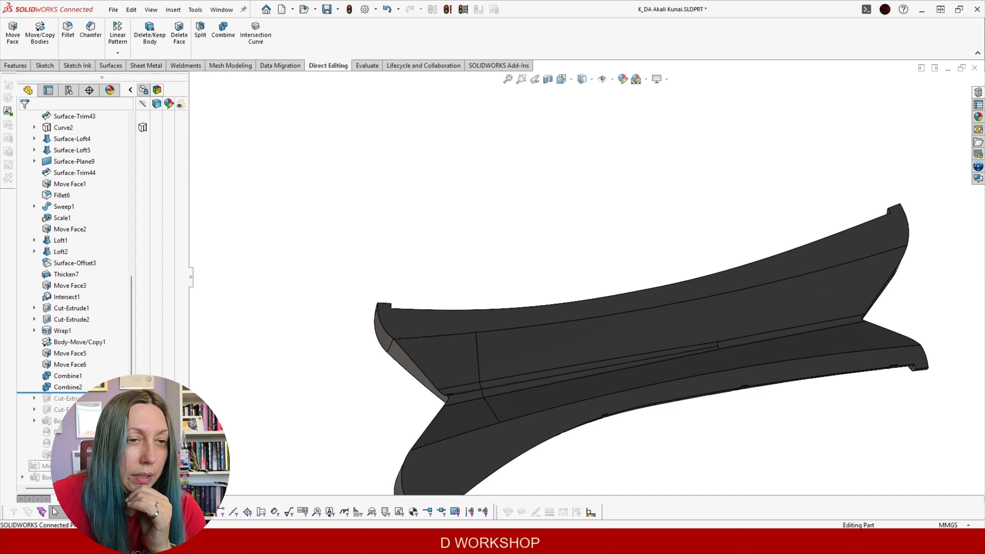
{"action": "left_click", "coordinate": [434, 374]}
{"action": "left_click", "coordinate": [465, 419]}
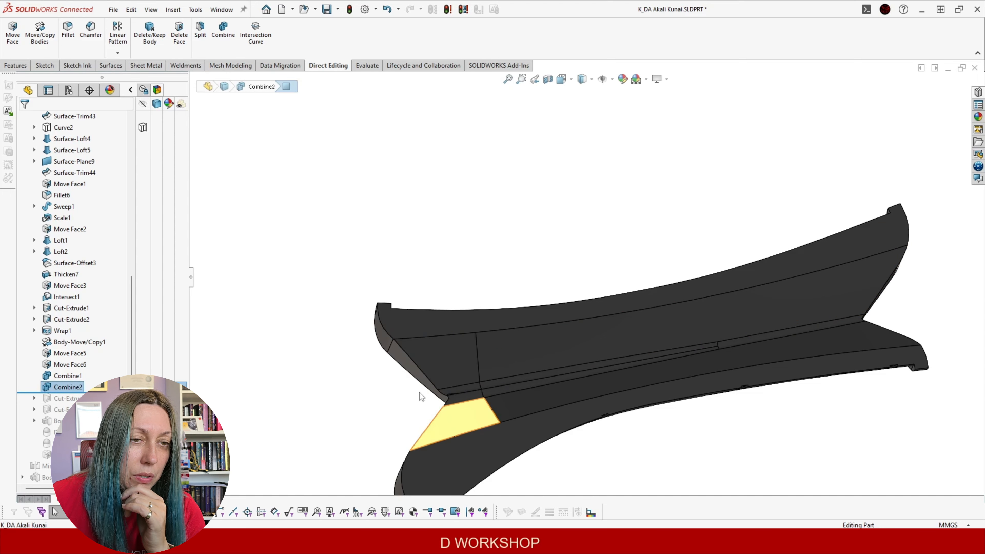
{"action": "scroll", "coordinate": [419, 393], "scroll_direction": "down", "scroll_amount": 8}
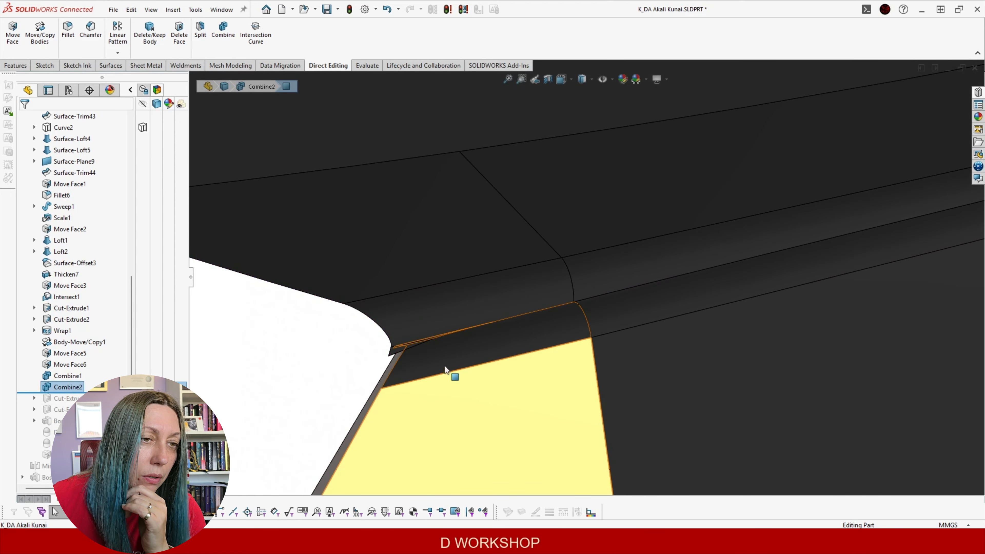
{"action": "scroll", "coordinate": [627, 295], "scroll_direction": "up", "scroll_amount": 5}
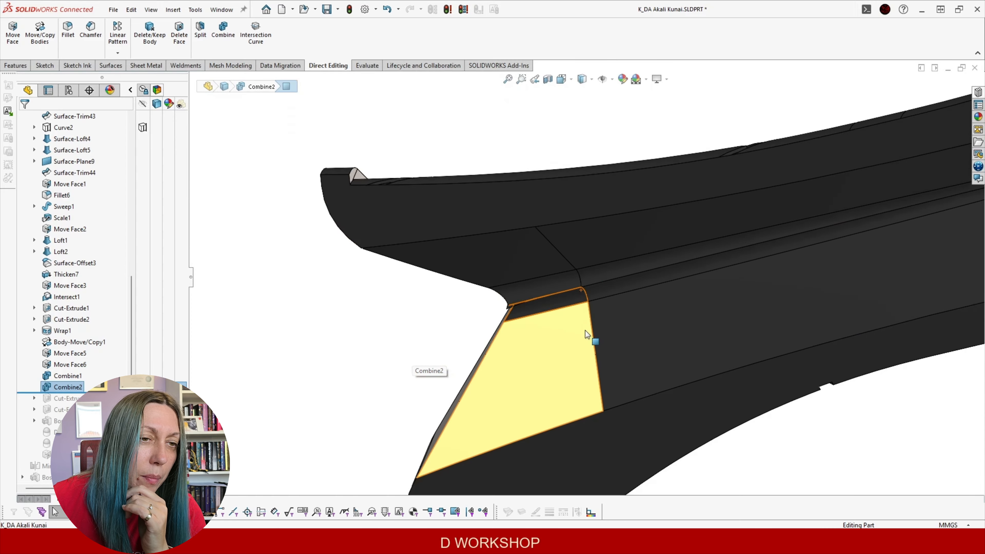
{"action": "middle_click_drag", "start_coordinate": [622, 325], "coordinate": [732, 114]}
{"action": "scroll", "coordinate": [470, 116], "scroll_direction": "down", "scroll_amount": 3}
{"action": "middle_click_drag", "start_coordinate": [472, 142], "coordinate": [423, 280]}
{"action": "left_click_drag", "start_coordinate": [102, 393], "coordinate": [101, 404]}
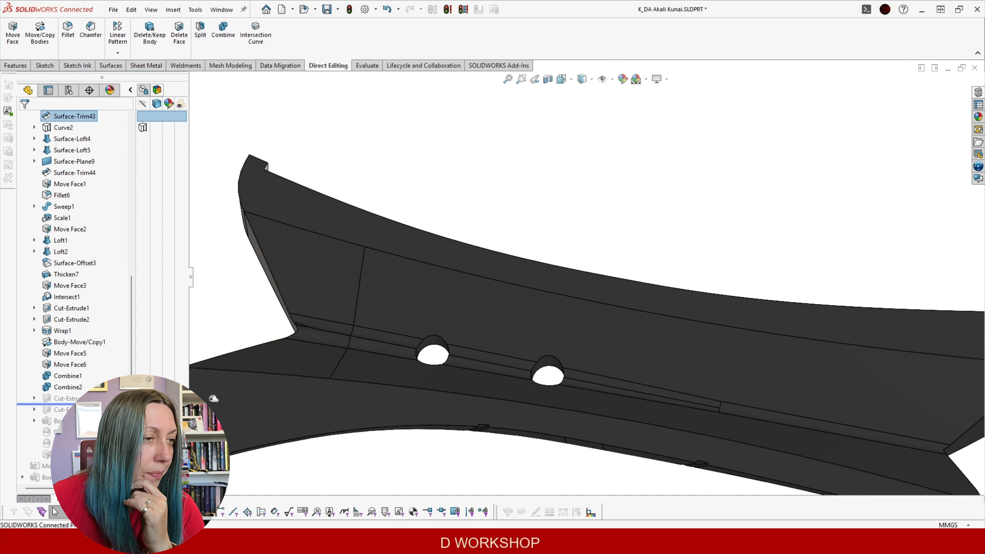
Show the hidden Cut-Extrude3[2] handle body from the Solid Bodies folder
{"action": "scroll", "coordinate": [511, 321], "scroll_direction": "up", "scroll_amount": 3}
{"action": "middle_click_drag", "start_coordinate": [476, 259], "coordinate": [482, 306]}
{"action": "scroll", "coordinate": [74, 236], "scroll_direction": "up", "scroll_amount": 9}
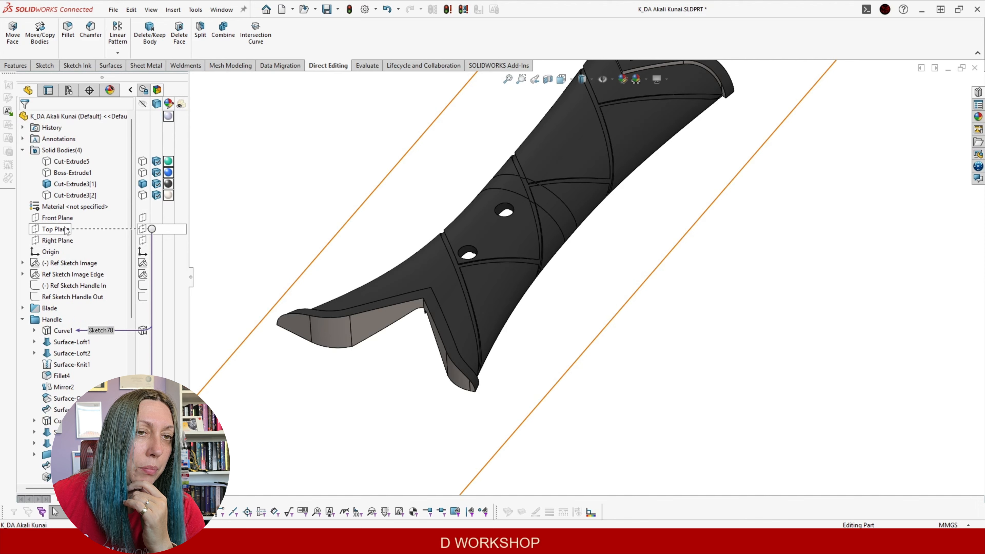
{"action": "left_click", "coordinate": [61, 196]}
{"action": "left_click", "coordinate": [73, 178]}
Show the hidden Cut-Extrude5 body, then view the handle and guard face-on
{"action": "left_click", "coordinate": [65, 173]}
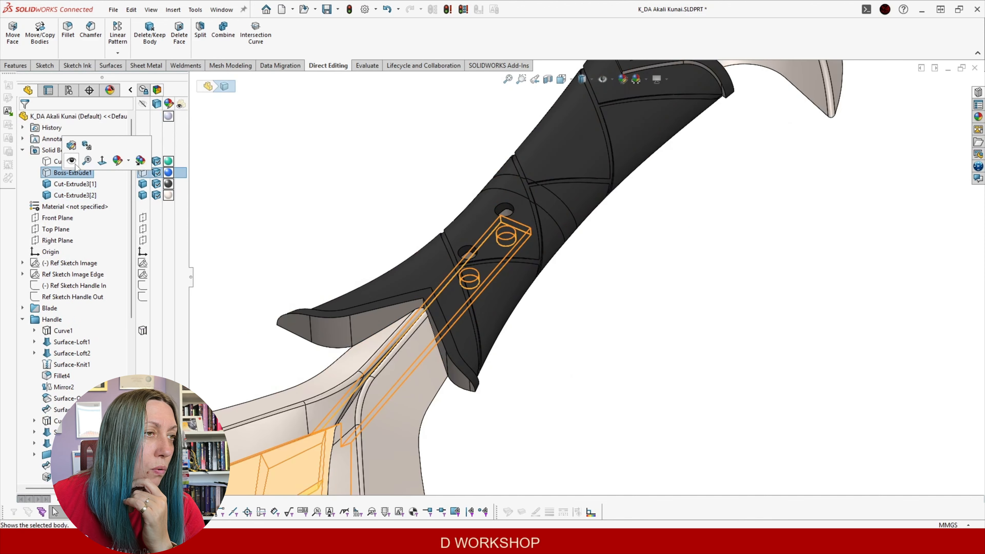
{"action": "middle_click_drag", "start_coordinate": [455, 281], "coordinate": [342, 218]}
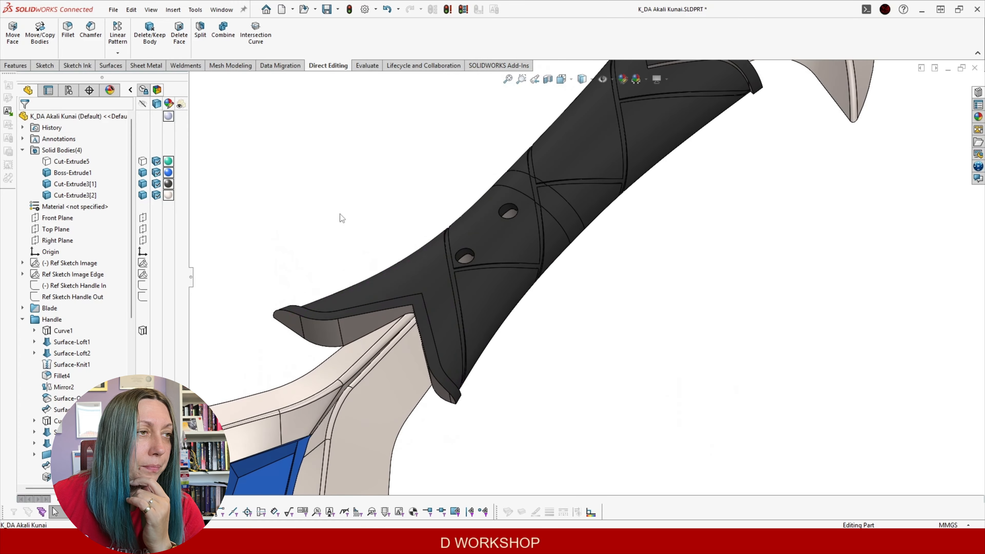
{"action": "left_click", "coordinate": [86, 161]}
{"action": "left_click", "coordinate": [84, 146]}
{"action": "left_click", "coordinate": [549, 346]}
{"action": "scroll", "coordinate": [550, 346], "scroll_direction": "up", "scroll_amount": 4}
{"action": "middle_click_drag", "start_coordinate": [549, 345], "coordinate": [485, 295]}
{"action": "scroll", "coordinate": [95, 338], "scroll_direction": "down", "scroll_amount": 10}
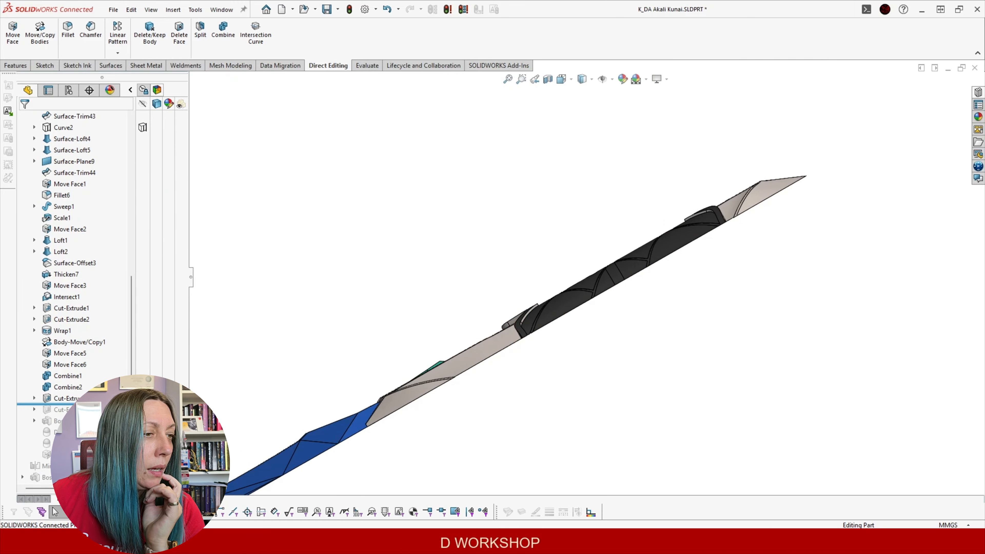
{"action": "middle_click_drag", "start_coordinate": [471, 307], "coordinate": [668, 325]}
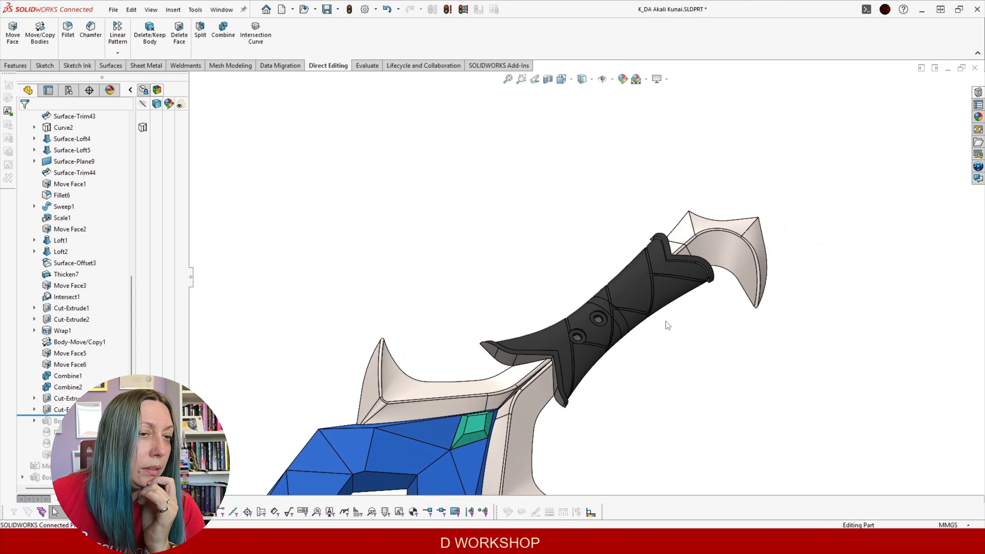
{"action": "scroll", "coordinate": [620, 328], "scroll_direction": "down", "scroll_amount": 8}
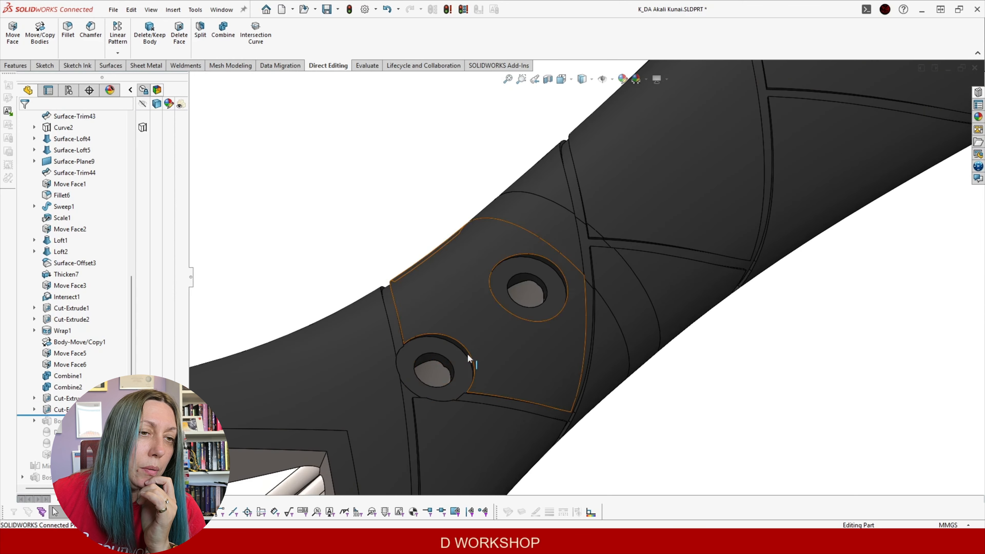
Roll the history forward past Boss-Extrude and both Dome features to fill the grip holes
{"action": "left_click_drag", "start_coordinate": [77, 415], "coordinate": [77, 448]}
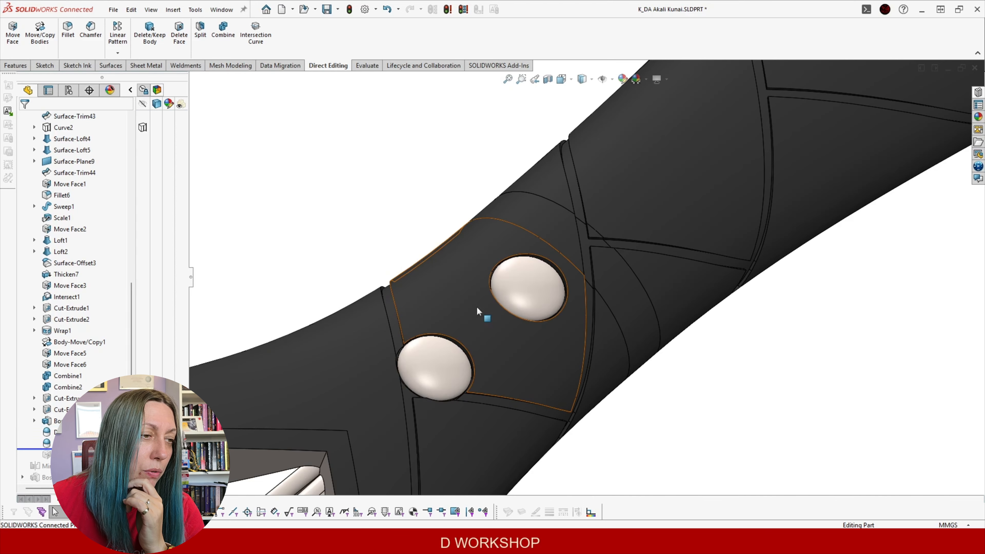
{"action": "scroll", "coordinate": [419, 388], "scroll_direction": "up", "scroll_amount": 1}
{"action": "middle_click_drag", "start_coordinate": [419, 388], "coordinate": [555, 378]}
{"action": "scroll", "coordinate": [446, 450], "scroll_direction": "down", "scroll_amount": 5}
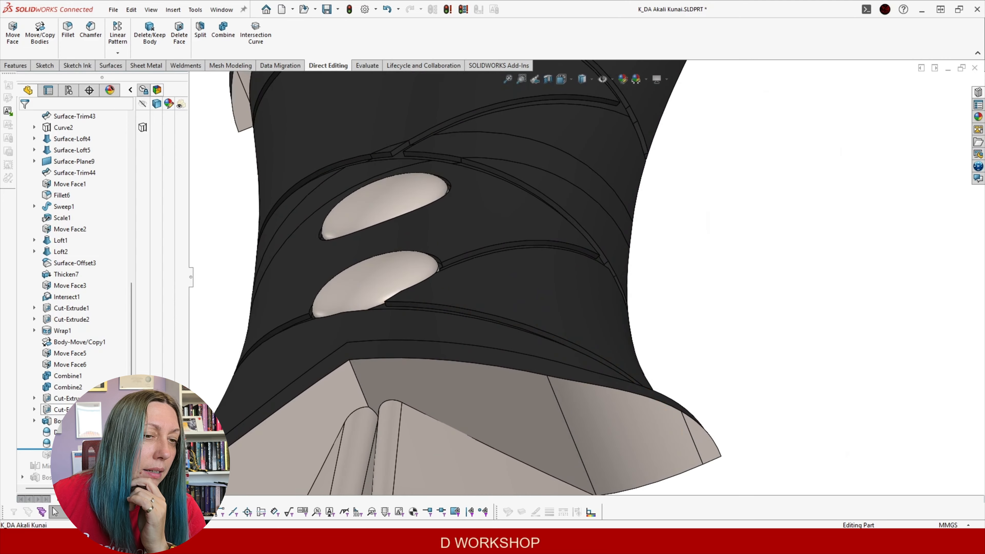
Roll forward past Move Face and inspect the two domed rivets on the grip
{"action": "left_click_drag", "start_coordinate": [77, 449], "coordinate": [77, 460]}
{"action": "middle_click_drag", "start_coordinate": [245, 446], "coordinate": [570, 404]}
{"action": "scroll", "coordinate": [653, 330], "scroll_direction": "up", "scroll_amount": 1}
{"action": "scroll", "coordinate": [654, 329], "scroll_direction": "down", "scroll_amount": 1}
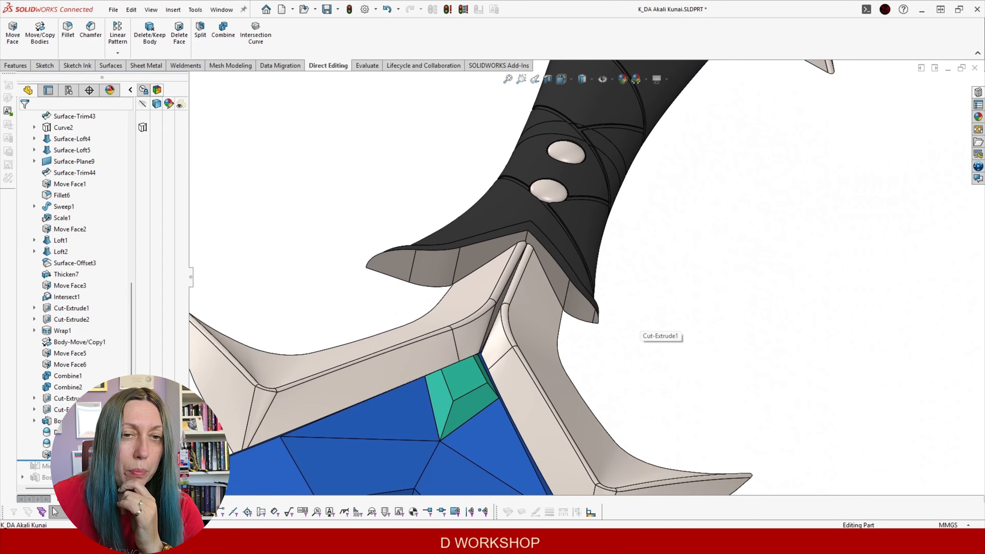
{"action": "scroll", "coordinate": [108, 321], "scroll_direction": "up", "scroll_amount": 7}
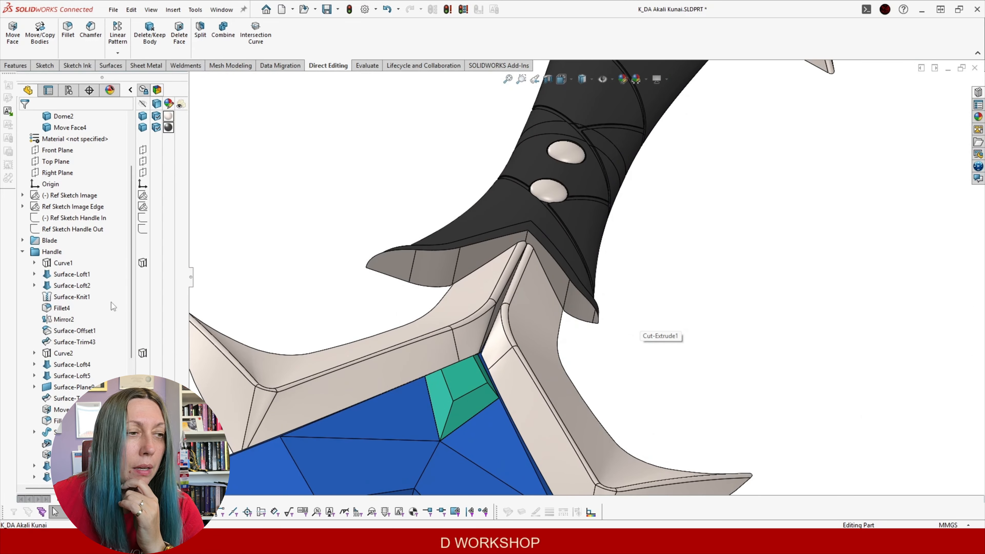
Collapse the Handle folder and roll forward past Mirror3 and Boss-Extrude3 to the end
{"action": "left_click", "coordinate": [22, 252]}
{"action": "middle_click_drag", "start_coordinate": [341, 281], "coordinate": [531, 296]}
{"action": "middle_click_drag", "start_coordinate": [491, 251], "coordinate": [468, 268]}
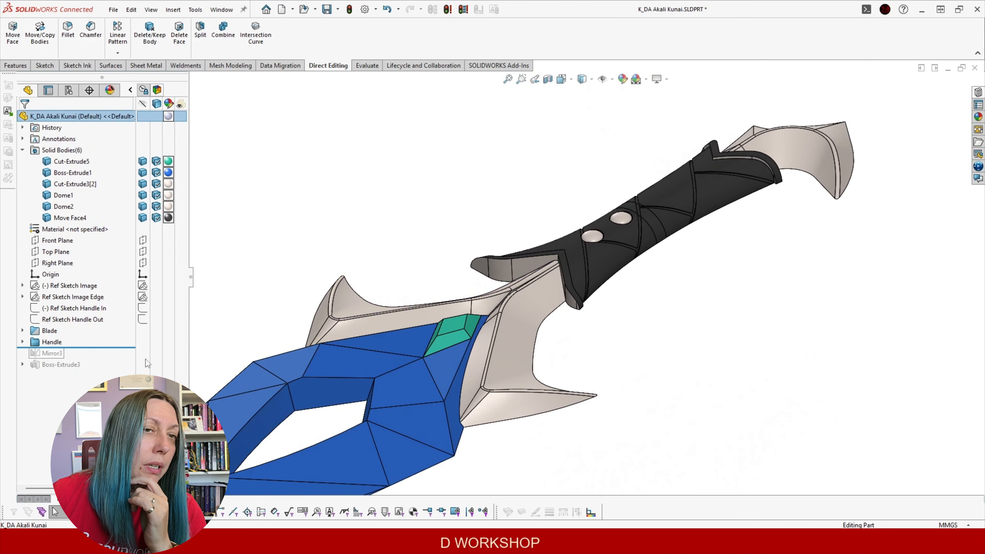
{"action": "scroll", "coordinate": [503, 353], "scroll_direction": "up", "scroll_amount": 4}
{"action": "middle_click_drag", "start_coordinate": [504, 352], "coordinate": [461, 384]}
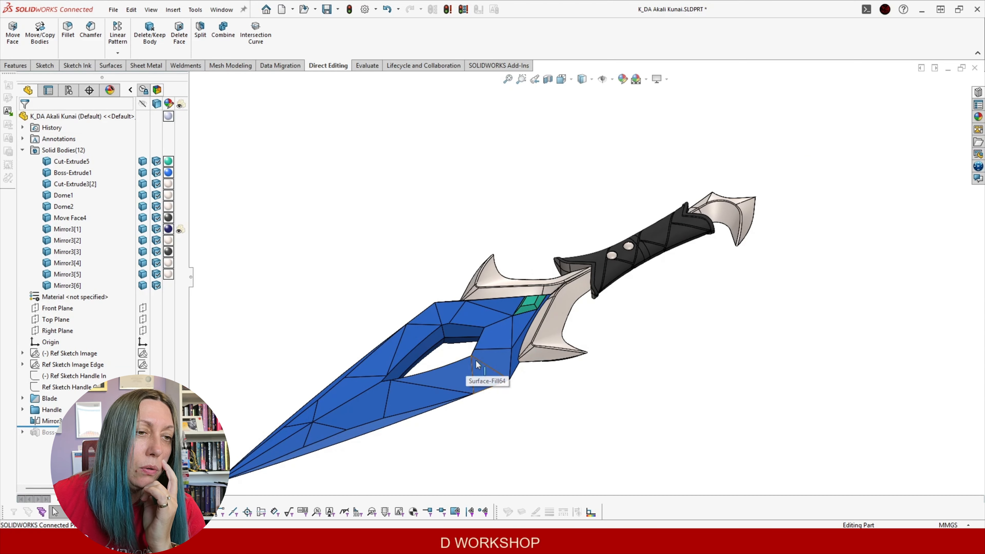
{"action": "scroll", "coordinate": [614, 312], "scroll_direction": "down", "scroll_amount": 5}
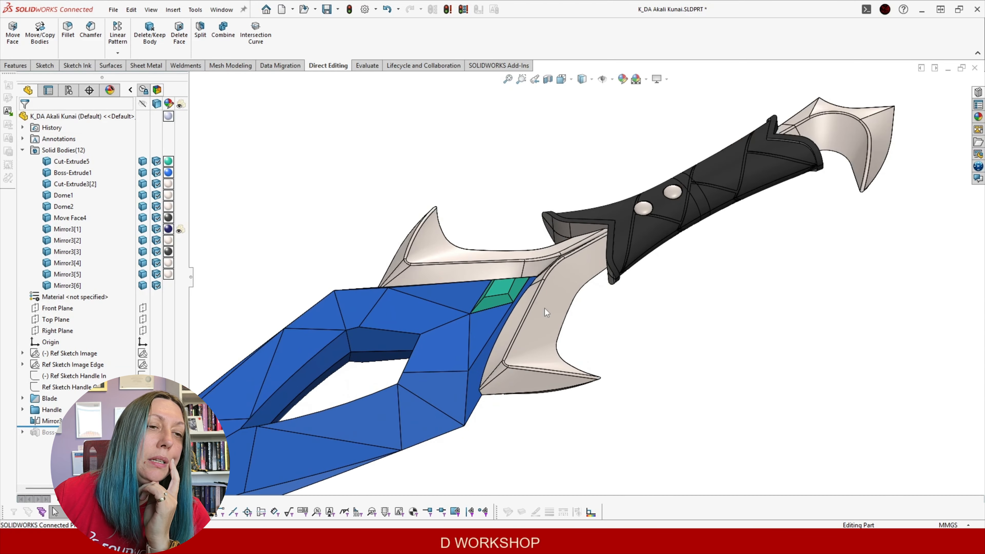
{"action": "scroll", "coordinate": [622, 293], "scroll_direction": "up", "scroll_amount": 3}
{"action": "scroll", "coordinate": [593, 228], "scroll_direction": "down", "scroll_amount": 6}
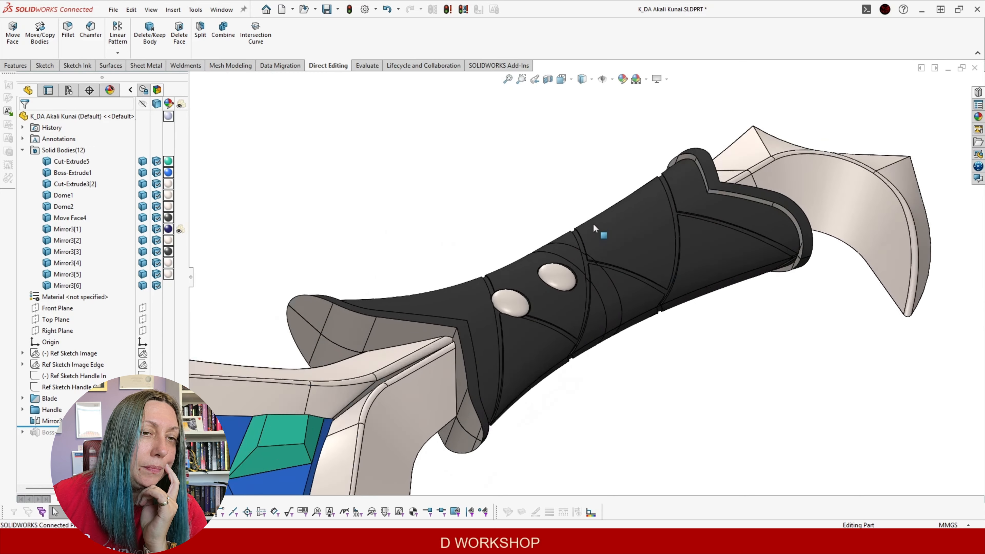
{"action": "scroll", "coordinate": [593, 228], "scroll_direction": "down", "scroll_amount": 2}
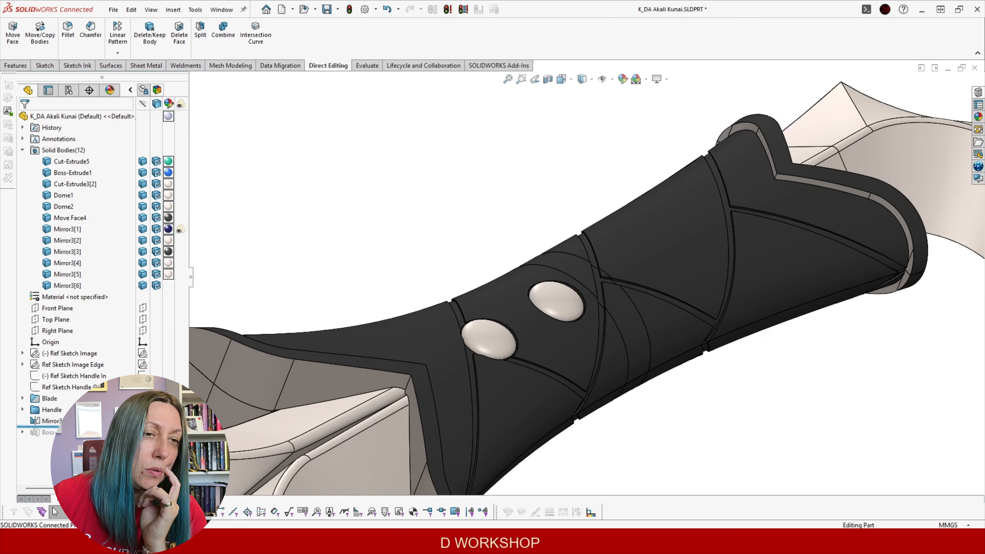
Hide Dome1 and look into the exposed rivet hole on the handle
{"action": "middle_click_drag", "start_coordinate": [341, 423], "coordinate": [516, 391]}
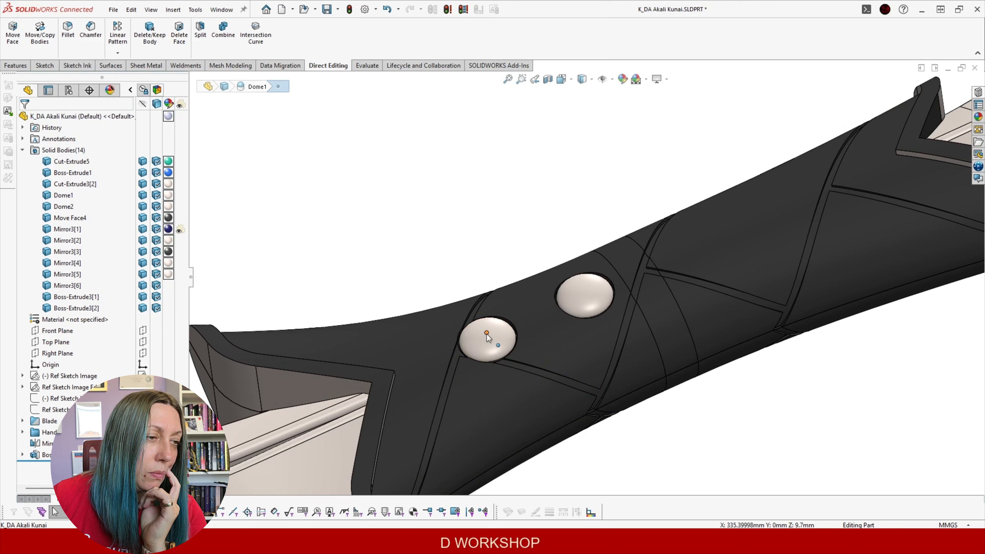
{"action": "left_click", "coordinate": [495, 334]}
{"action": "left_click", "coordinate": [543, 304]}
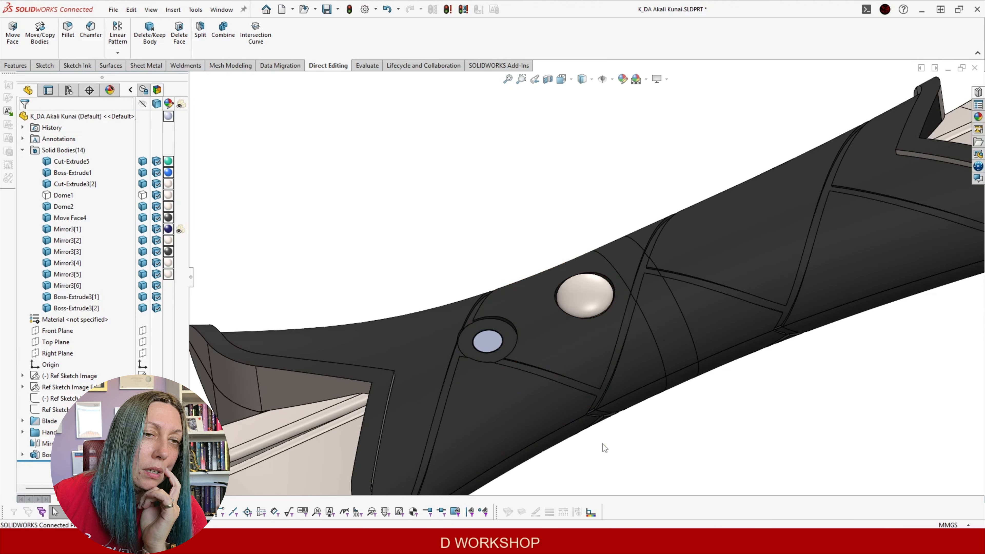
{"action": "scroll", "coordinate": [499, 340], "scroll_direction": "down", "scroll_amount": 3}
{"action": "middle_click_drag", "start_coordinate": [500, 340], "coordinate": [494, 351]}
{"action": "scroll", "coordinate": [473, 323], "scroll_direction": "up", "scroll_amount": 10}
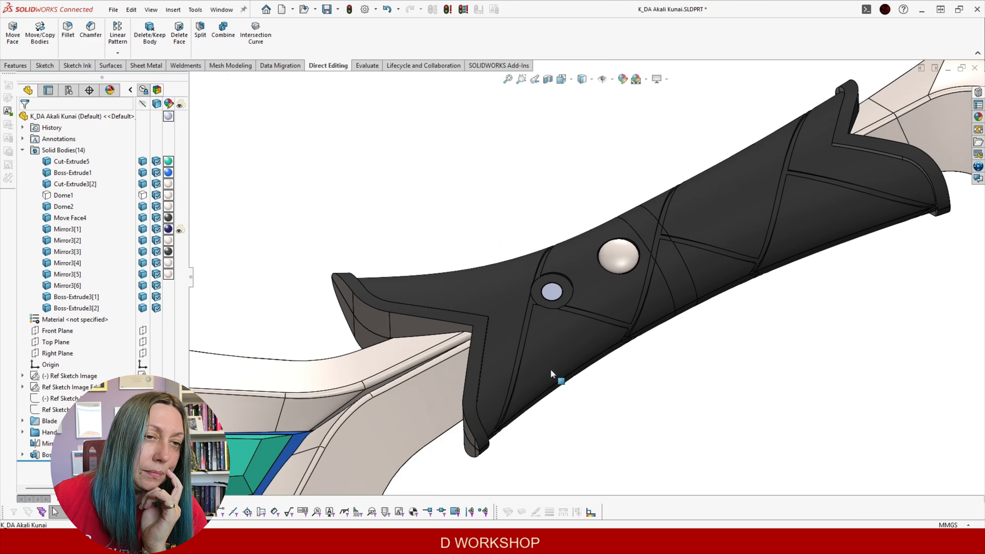
{"action": "scroll", "coordinate": [523, 343], "scroll_direction": "down", "scroll_amount": 1}
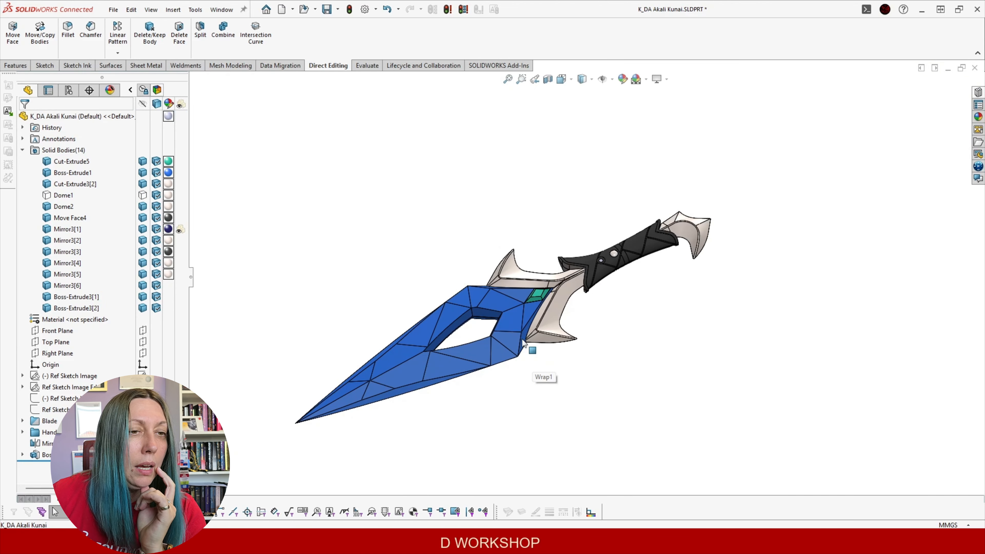